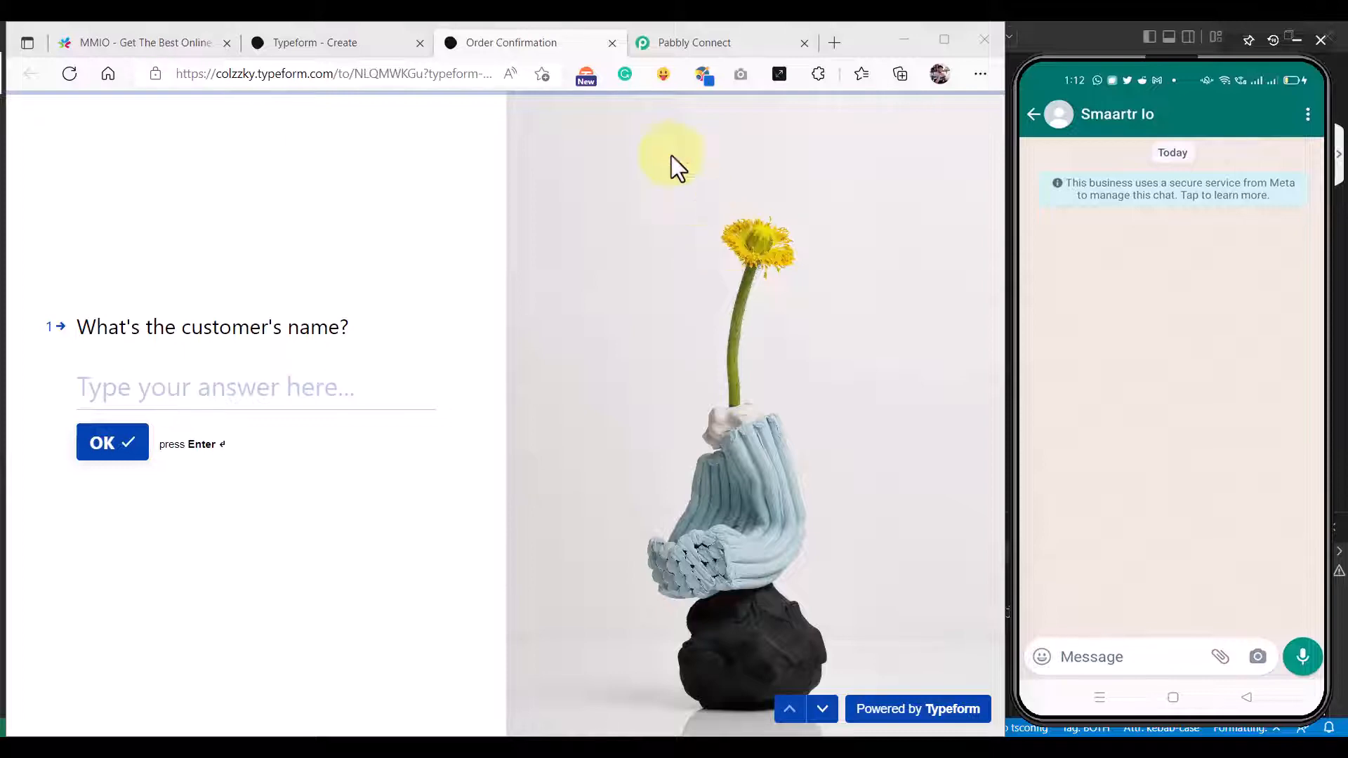
Step: Open the Order Confirmation form and answer the first question with the customer's full name
{"action": "left_click", "coordinate": [671, 43]}
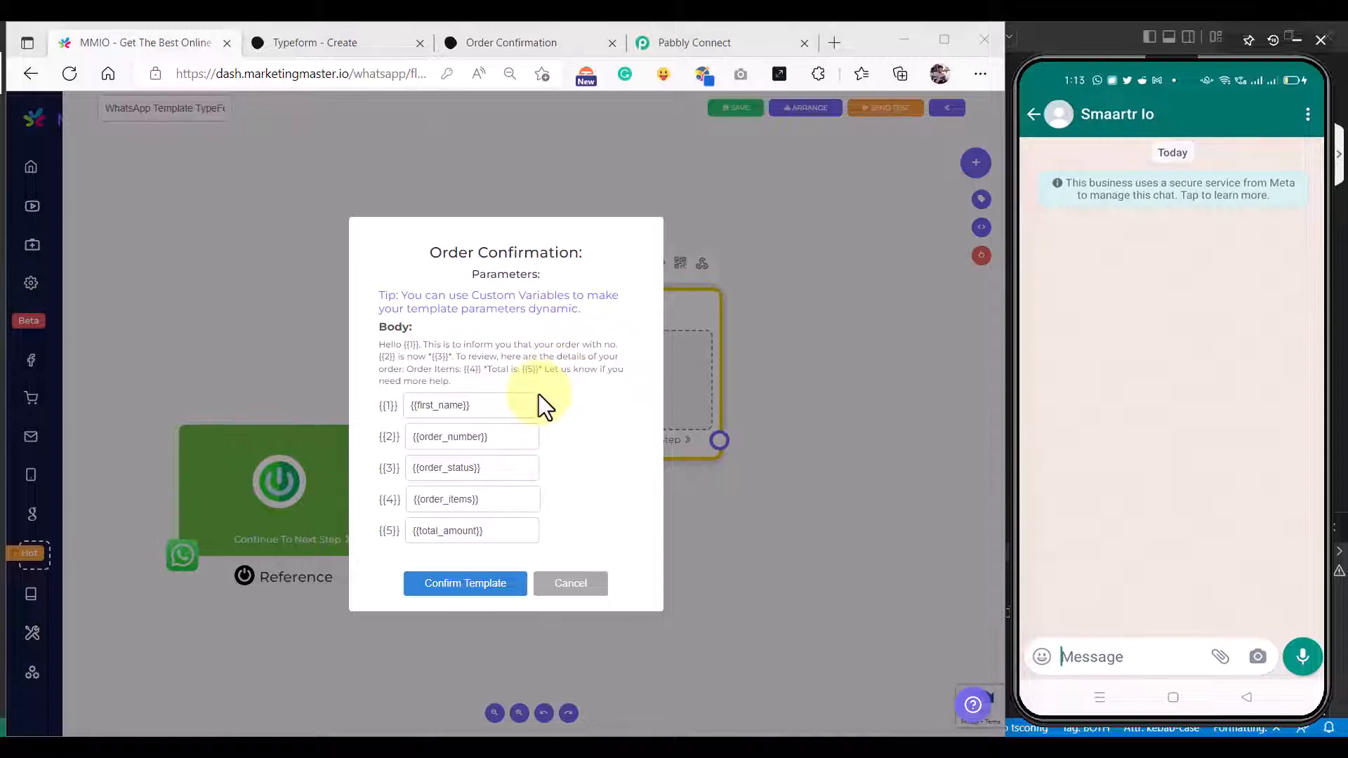
{"action": "left_click", "coordinate": [495, 39]}
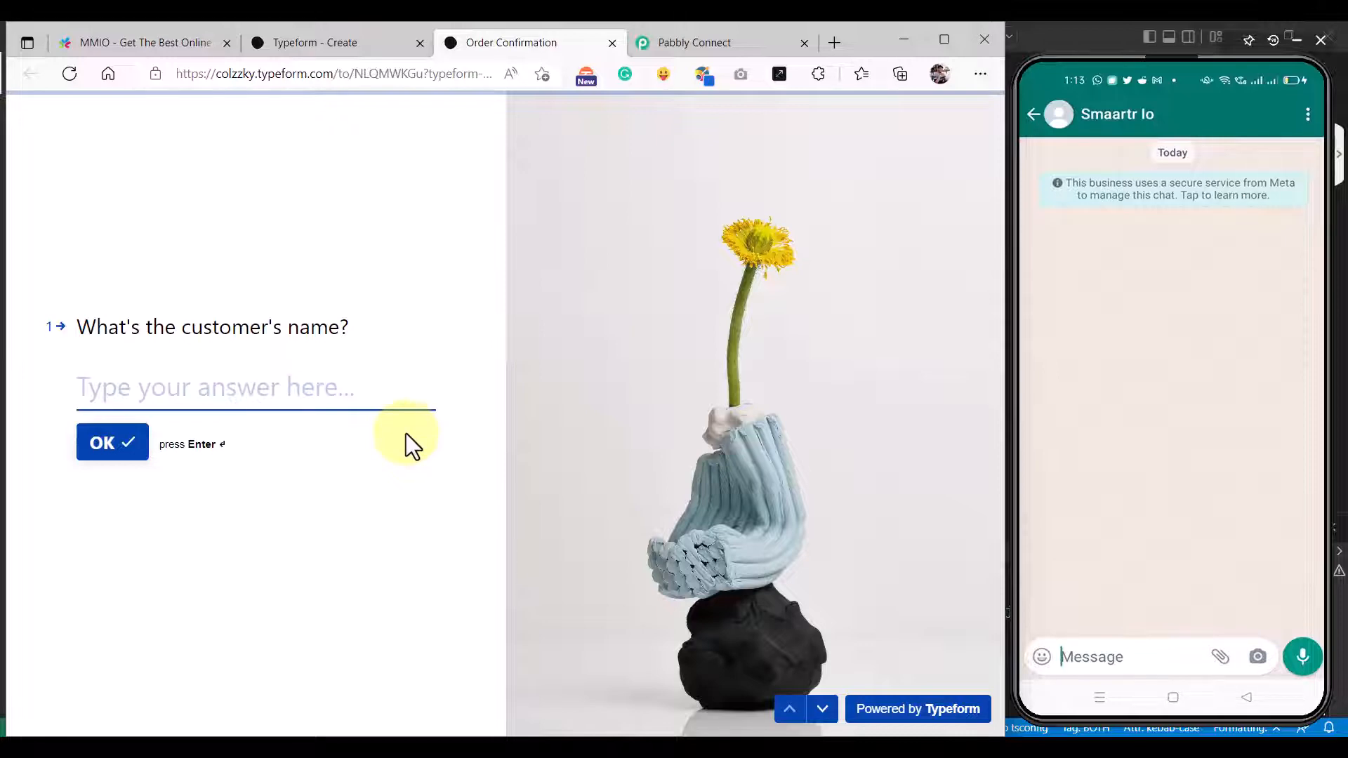
{"action": "left_click", "coordinate": [312, 391]}
{"action": "type", "text": "Jane"}
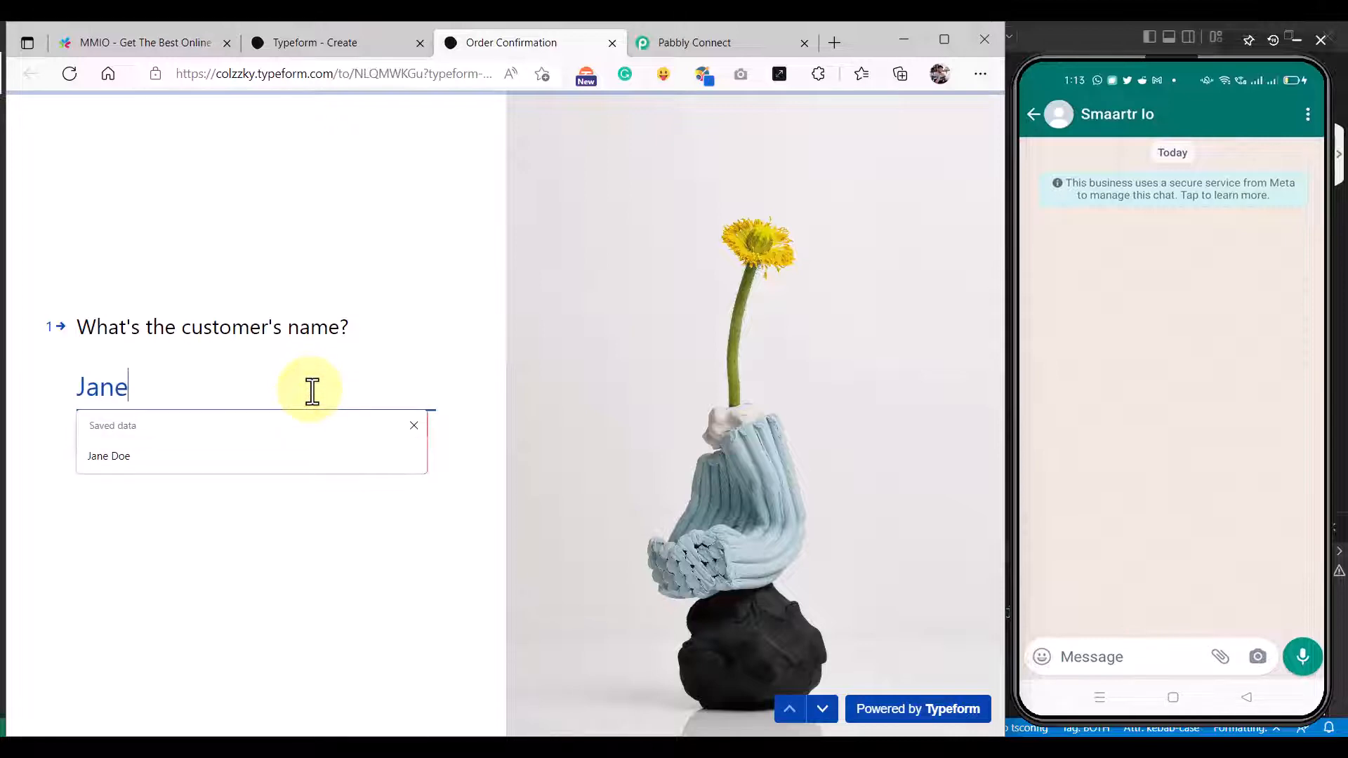
{"action": "key", "text": "Down"}
{"action": "key", "text": "Return"}
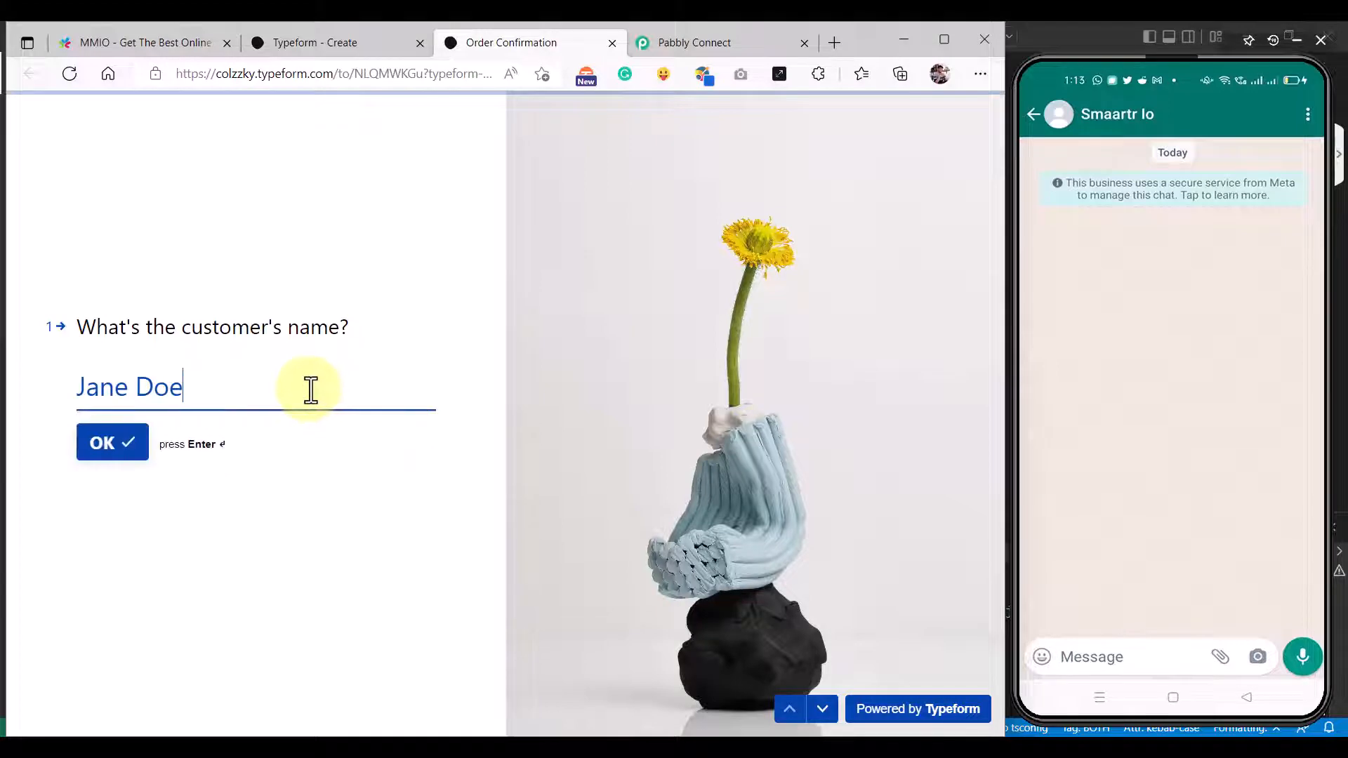
{"action": "key", "text": "Return"}
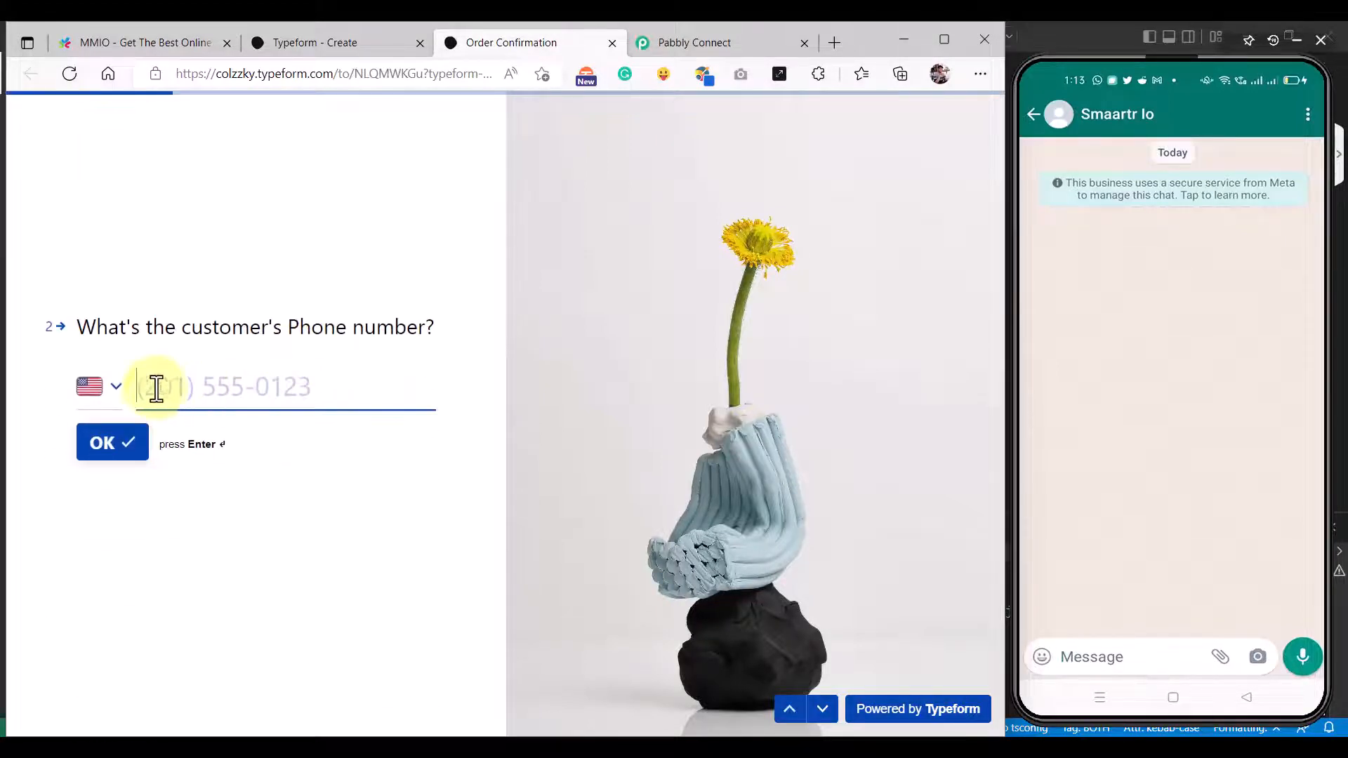
Step: Set the phone country to Philippines, enter the customer's phone number without the leading zero, and continue to the following question
{"action": "left_click", "coordinate": [116, 388]}
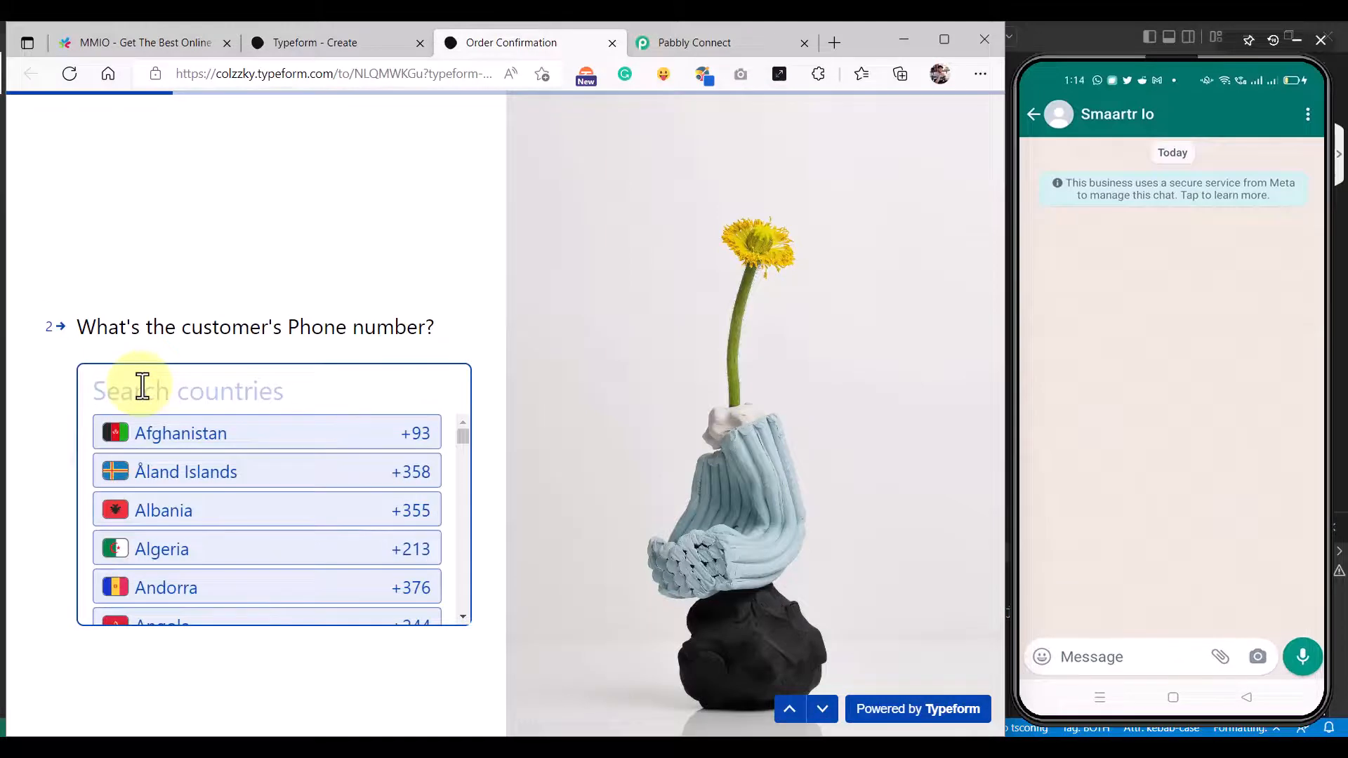
{"action": "type", "text": "ph"}
{"action": "left_click", "coordinate": [169, 435]}
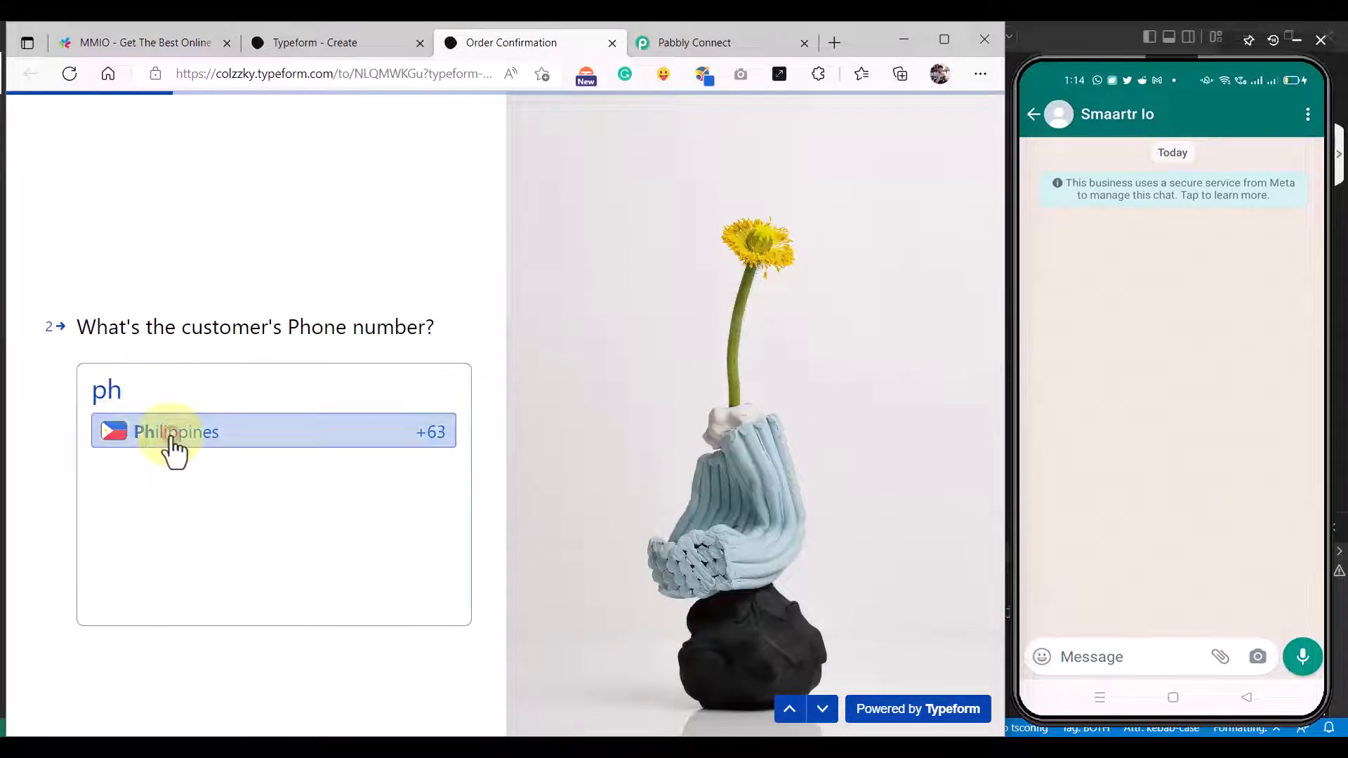
{"action": "left_click", "coordinate": [222, 449]}
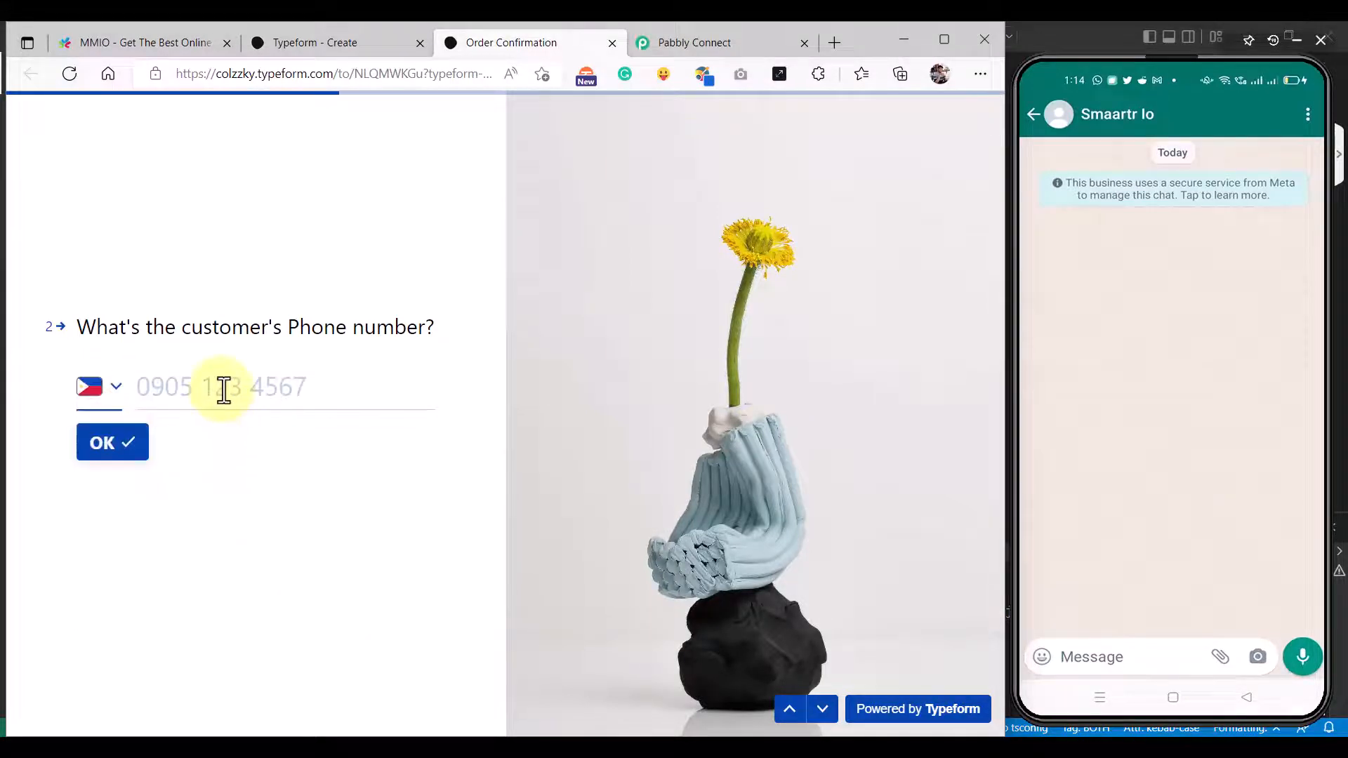
{"action": "left_click", "coordinate": [224, 391]}
{"action": "left_click", "coordinate": [212, 449]}
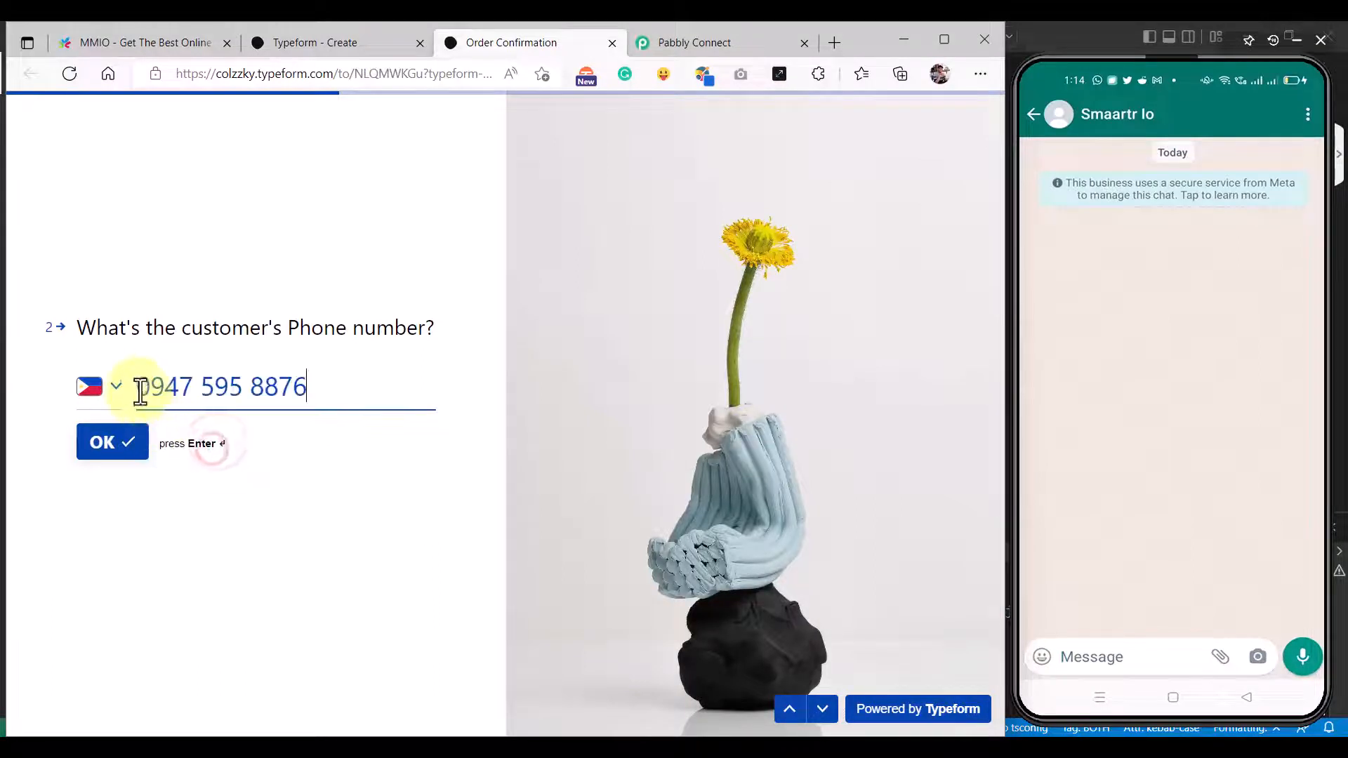
{"action": "left_click", "coordinate": [141, 391]}
{"action": "key", "text": "ctrl+a"}
{"action": "key", "text": "ctrl+v"}
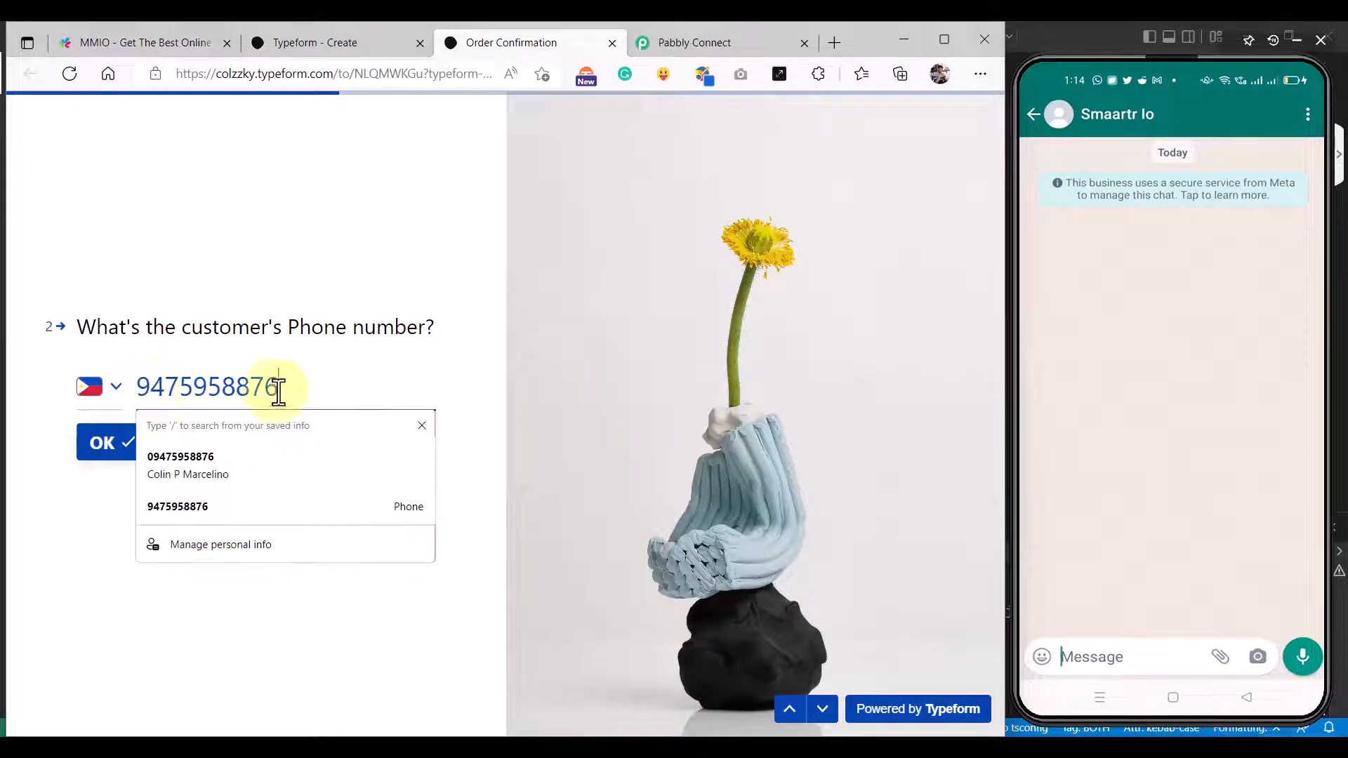
{"action": "left_click", "coordinate": [516, 388]}
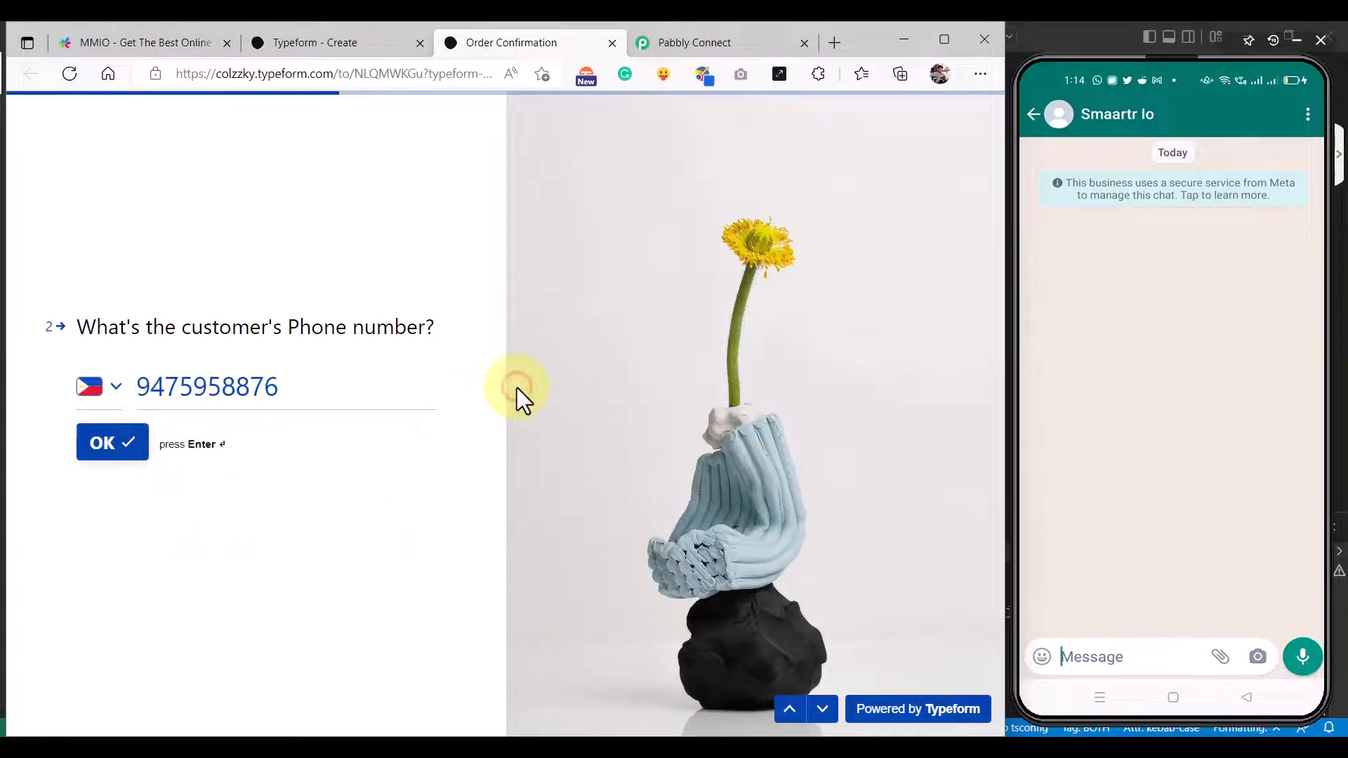
{"action": "left_click", "coordinate": [110, 453]}
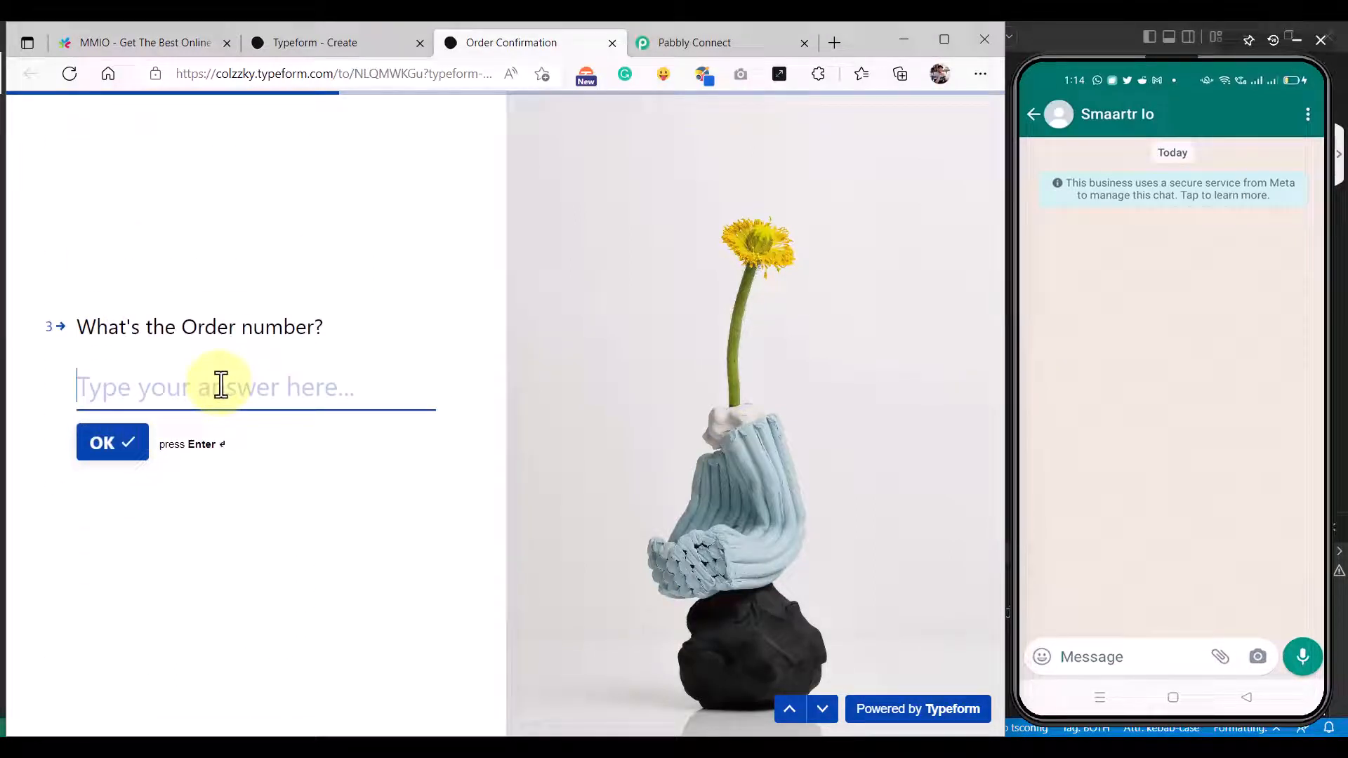
Step: Enter the order number and answer the order status question with "Processing"
{"action": "type", "text": "54321"}
{"action": "left_click", "coordinate": [121, 448]}
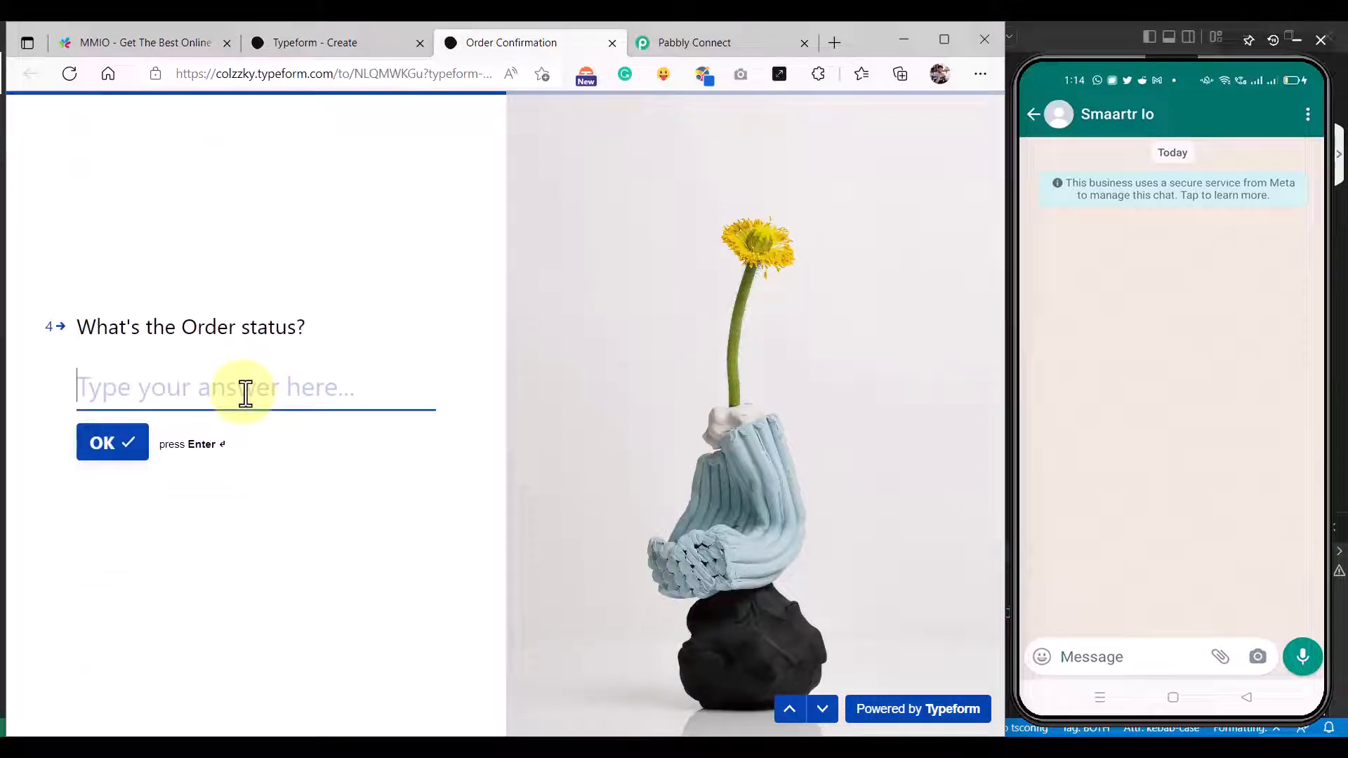
{"action": "type", "text": "Pro"}
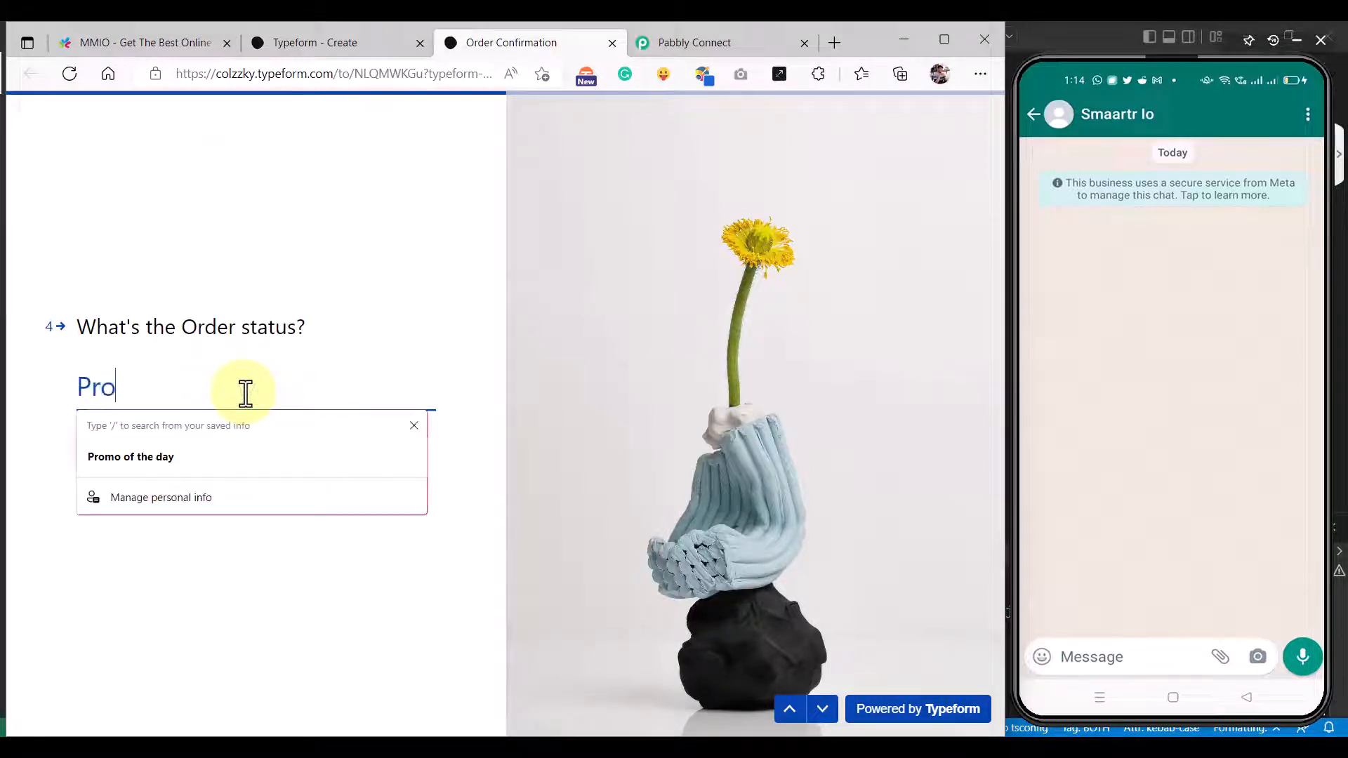
{"action": "type", "text": "cessing"}
{"action": "left_click", "coordinate": [116, 447]}
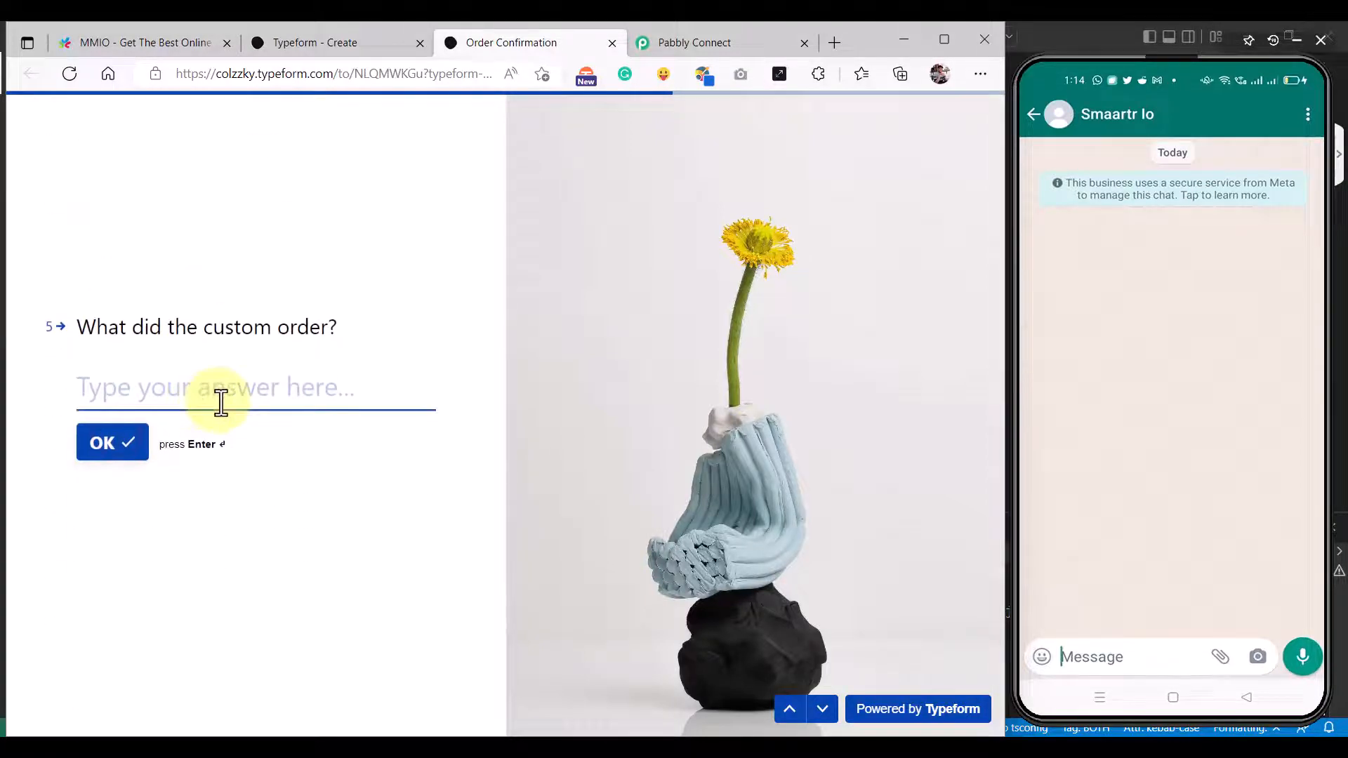
Step: Enter "3 pcs Candy bars" as the ordered items and 150 as the total amount, and submit the form
{"action": "type", "text": "1"}
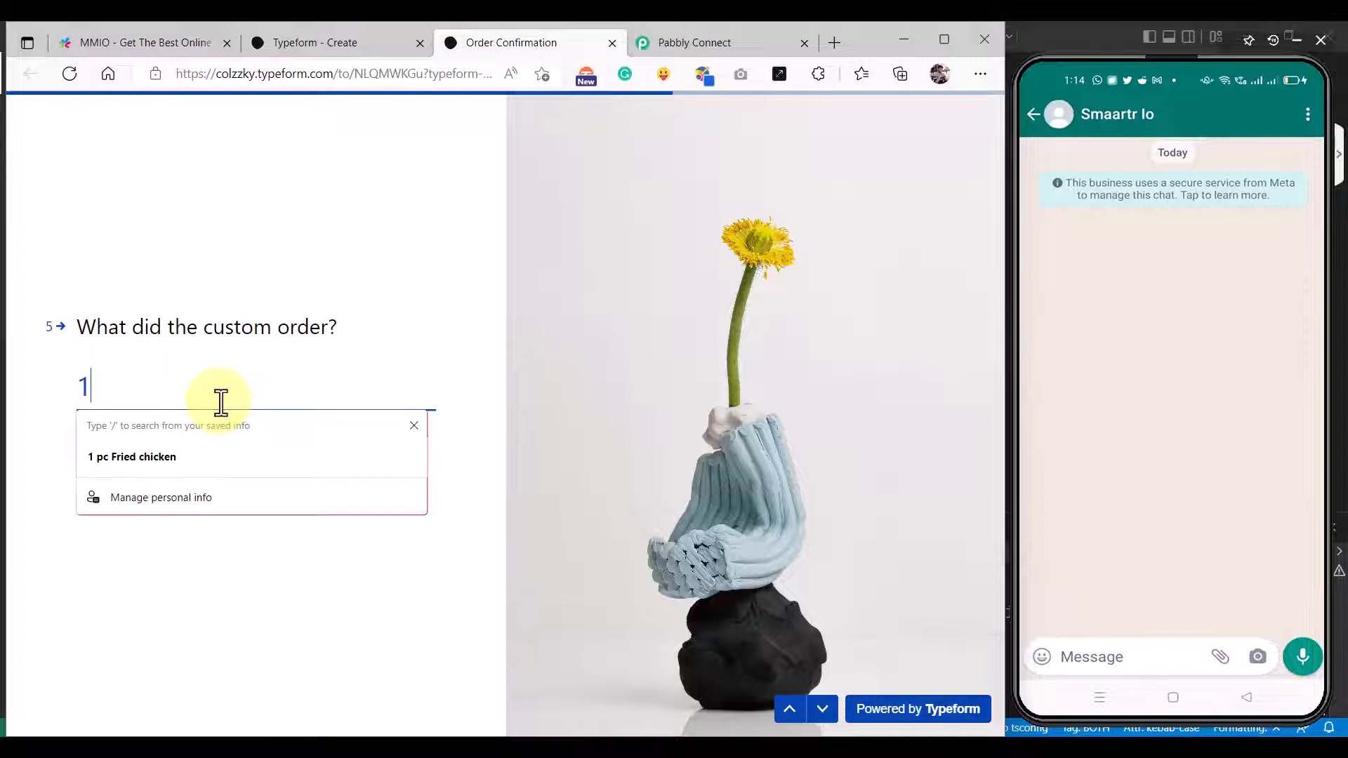
{"action": "key", "text": "BackSpace"}
{"action": "type", "text": "3 pcs Can"}
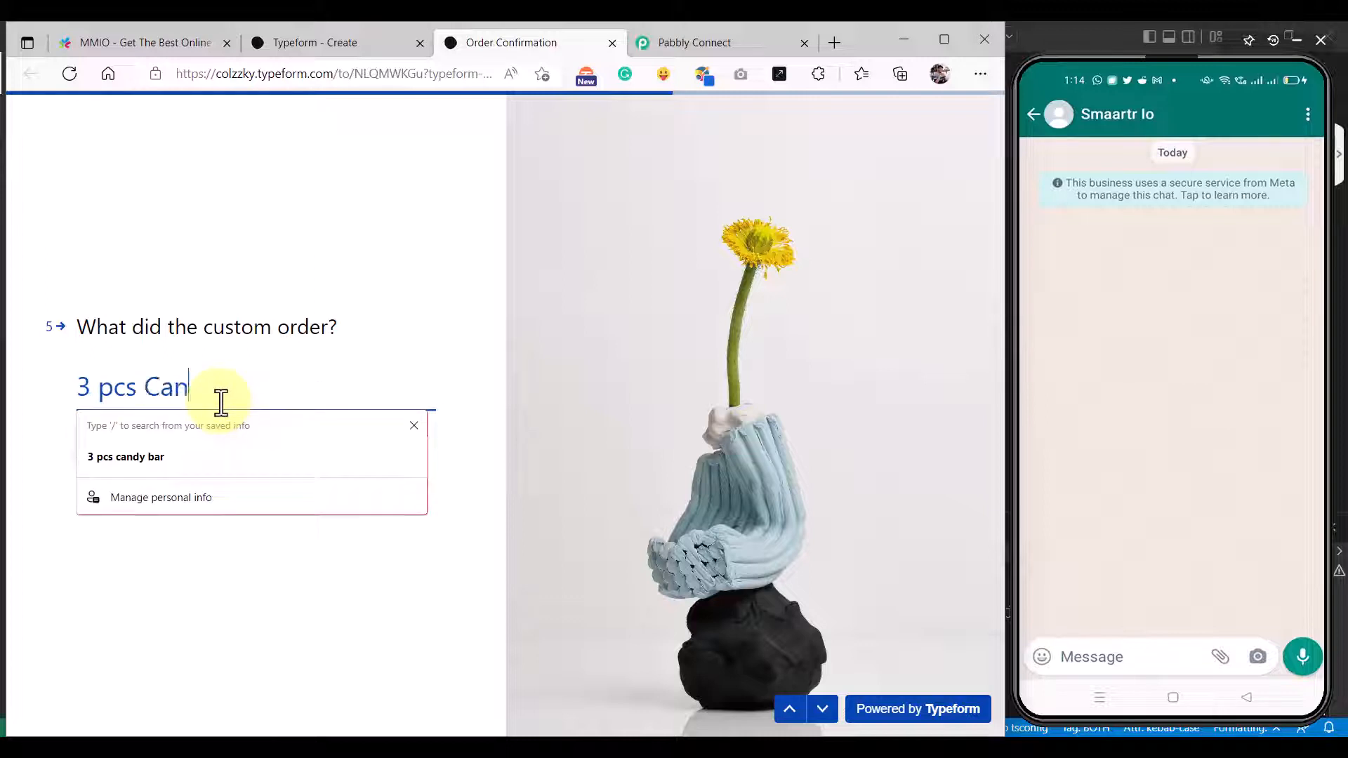
{"action": "type", "text": "dy bars"}
{"action": "left_click", "coordinate": [105, 444]}
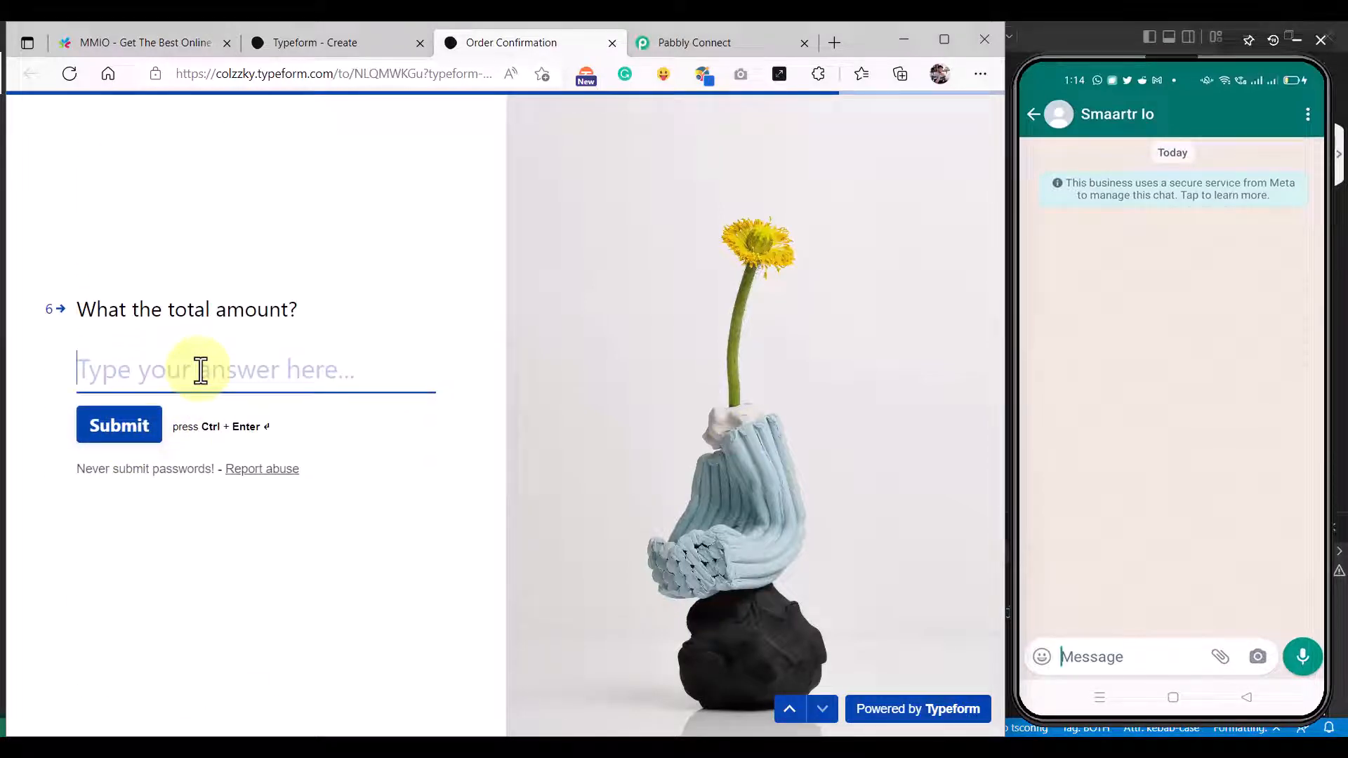
{"action": "type", "text": "150"}
{"action": "left_click", "coordinate": [140, 439]}
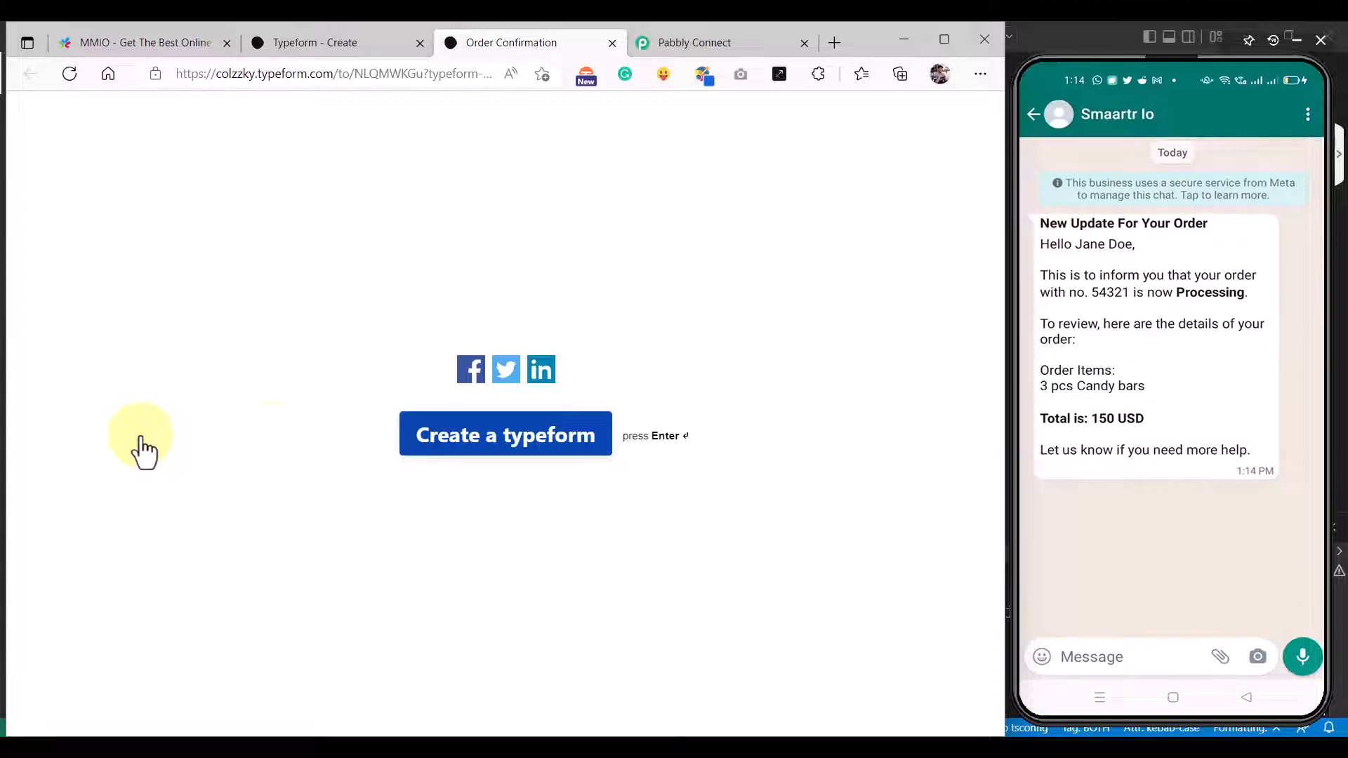
Step: Examine the order update message received in the WhatsApp chat on the mirrored phone
{"action": "left_click_drag", "start_coordinate": [1173, 58], "coordinate": [724, 60]}
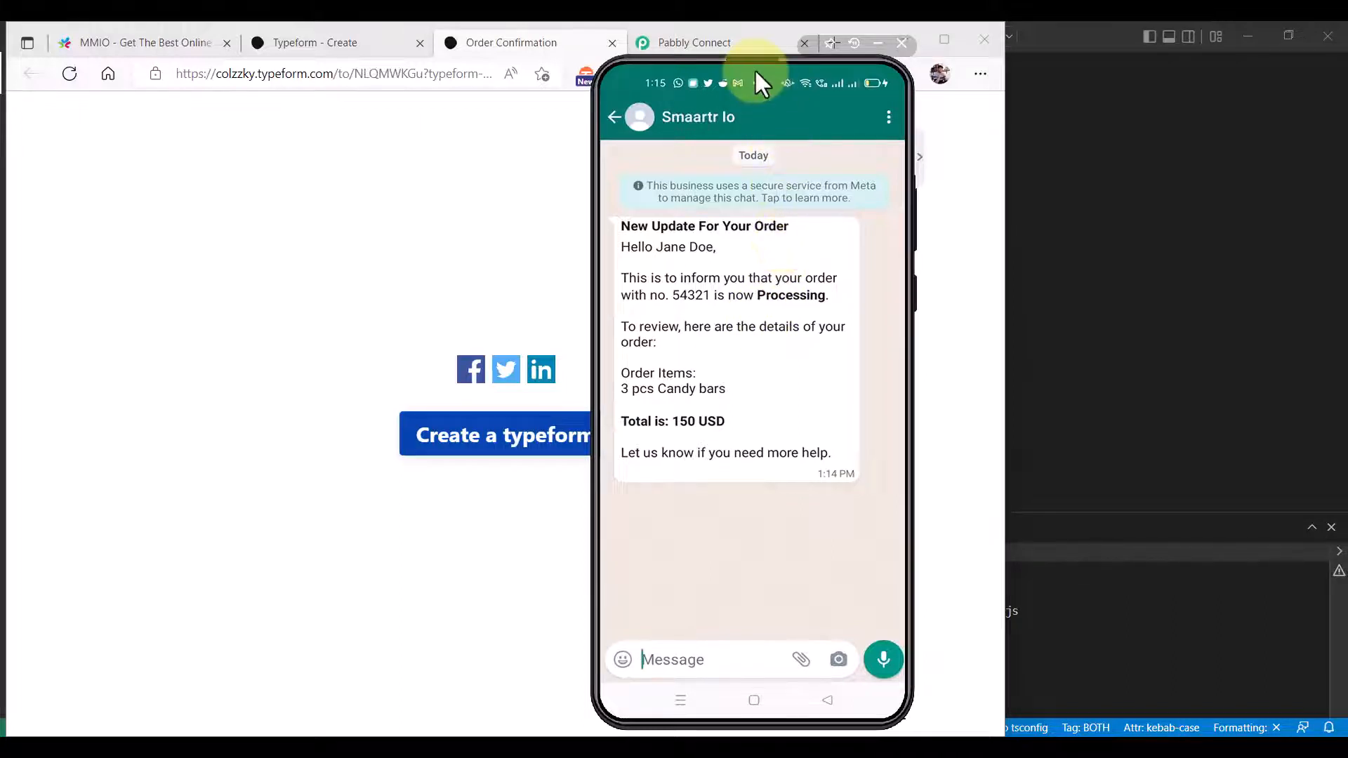
{"action": "left_click_drag", "start_coordinate": [756, 72], "coordinate": [1176, 54]}
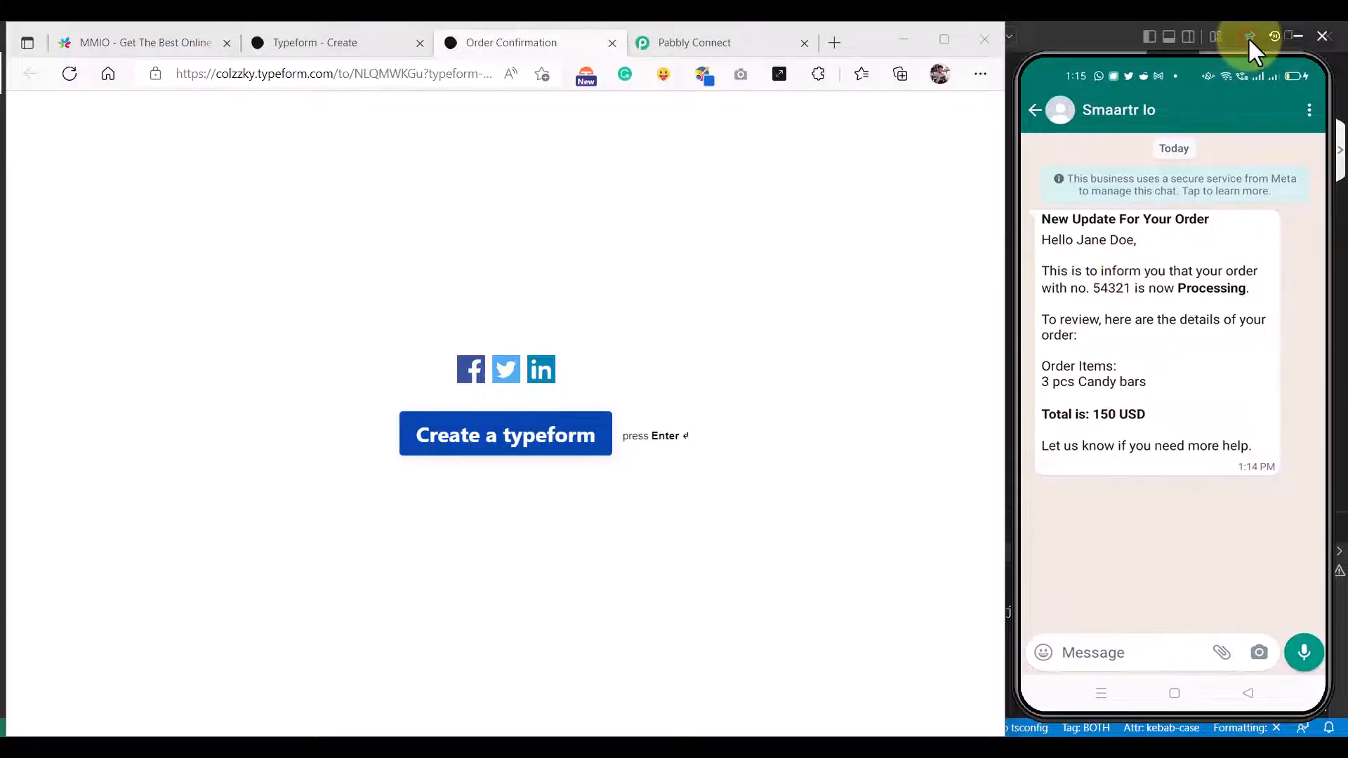
Step: Review the six questions of the Order Confirmation form in the Typeform editor
{"action": "left_click", "coordinate": [316, 42]}
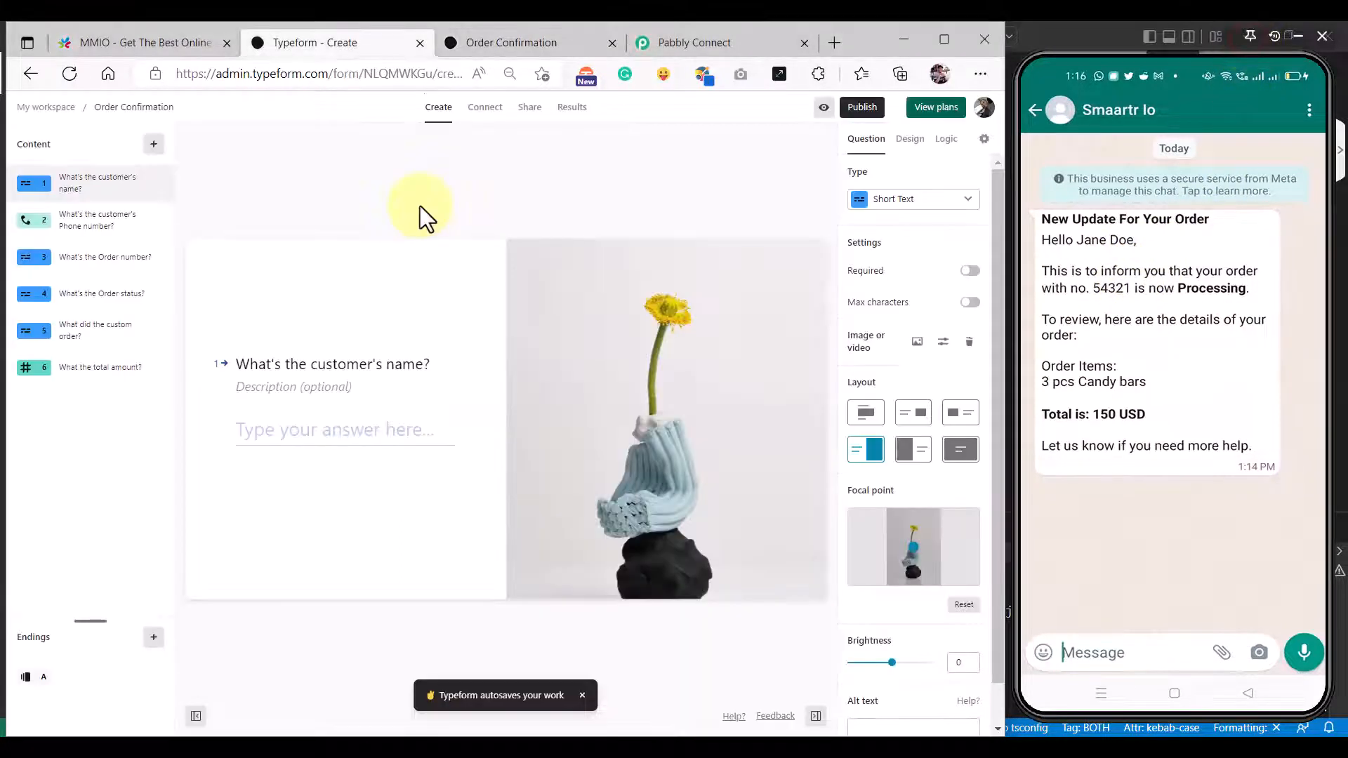
{"action": "left_click", "coordinate": [106, 220]}
{"action": "left_click", "coordinate": [114, 260]}
{"action": "left_click", "coordinate": [111, 295]}
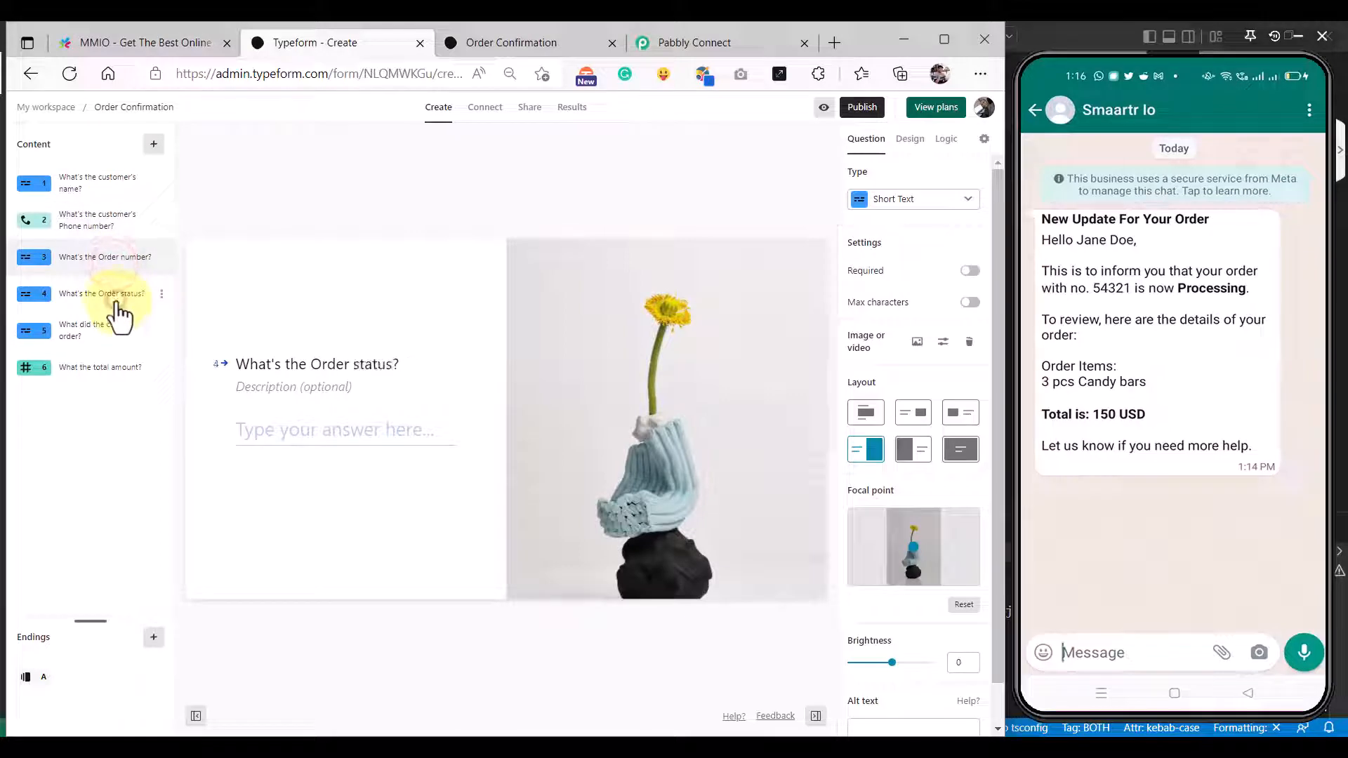
{"action": "left_click", "coordinate": [111, 334]}
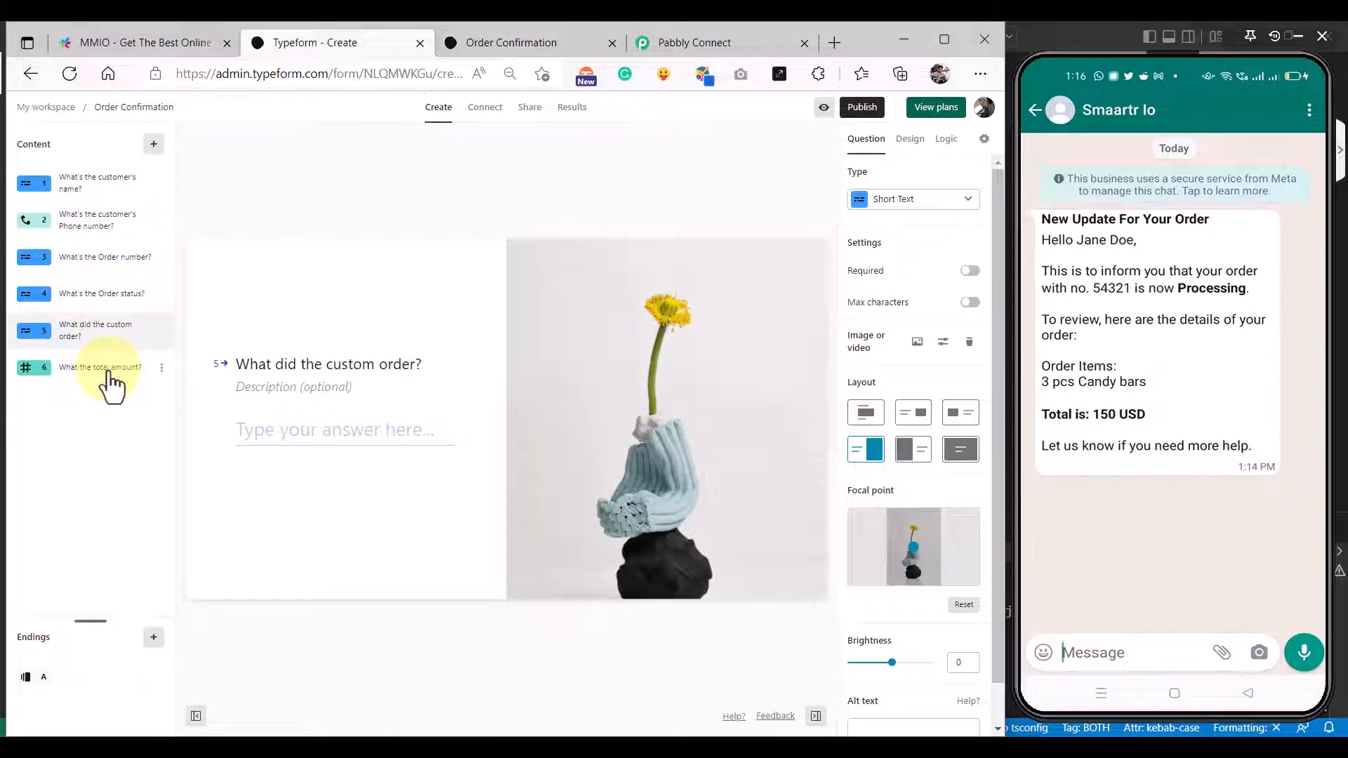
{"action": "left_click", "coordinate": [110, 385]}
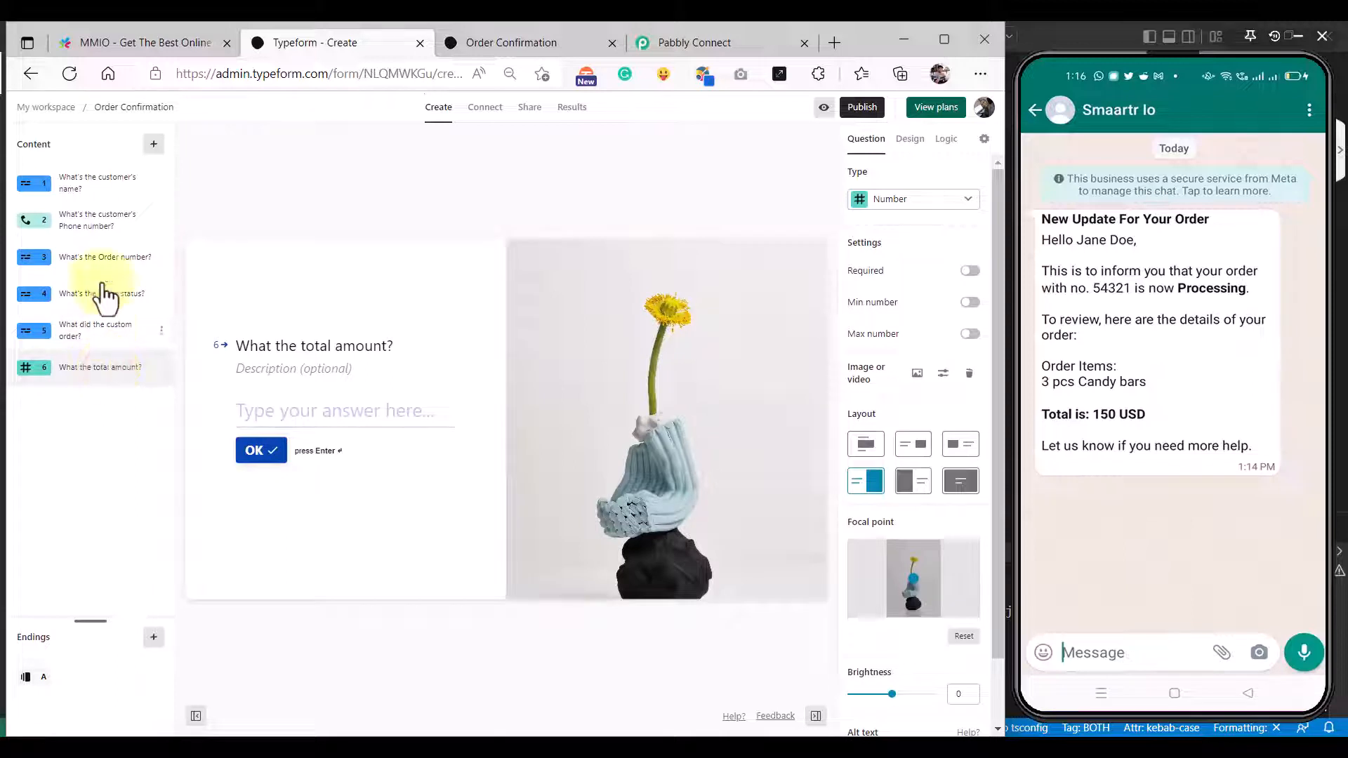
{"action": "left_click", "coordinate": [90, 184]}
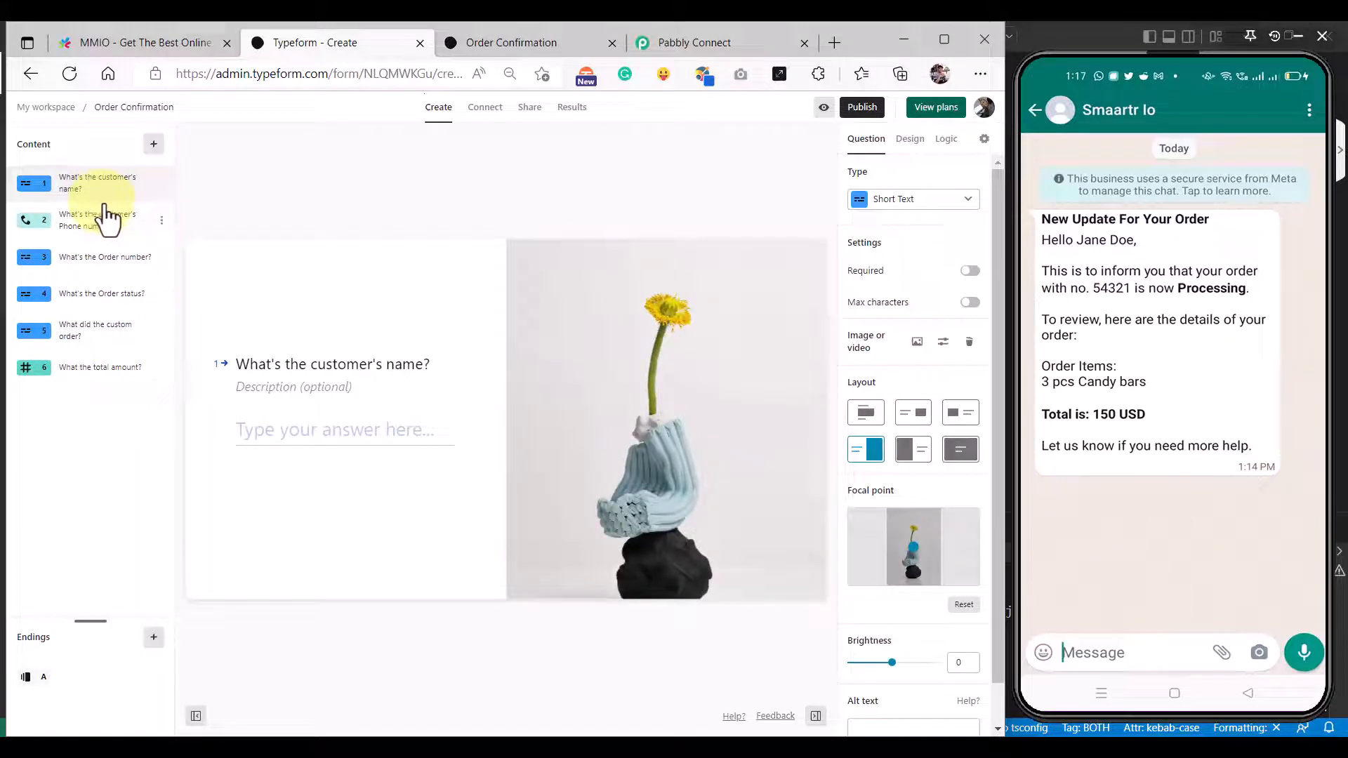
Step: Open the webhook connections of the Order Confirmation form and examine the existing Pabbly webhook
{"action": "left_click", "coordinate": [486, 120]}
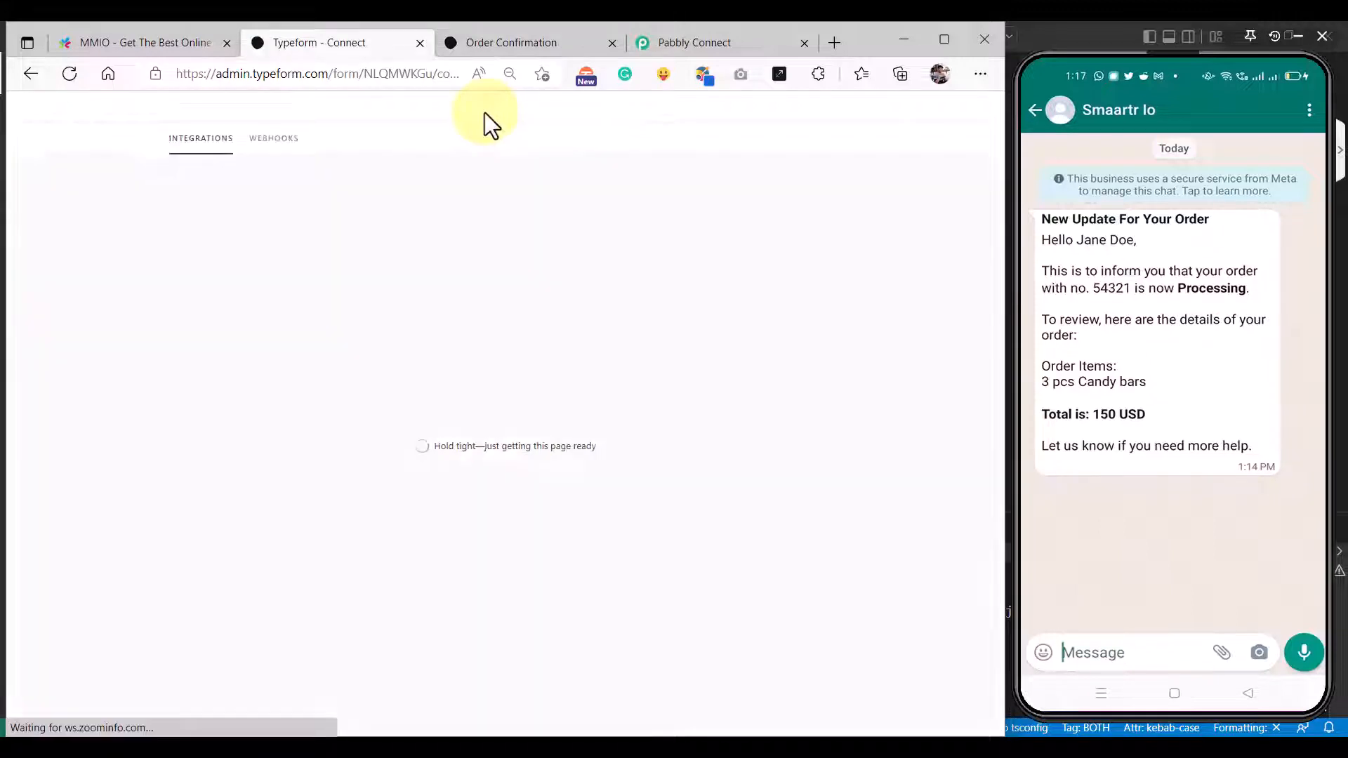
{"action": "left_click", "coordinate": [272, 140]}
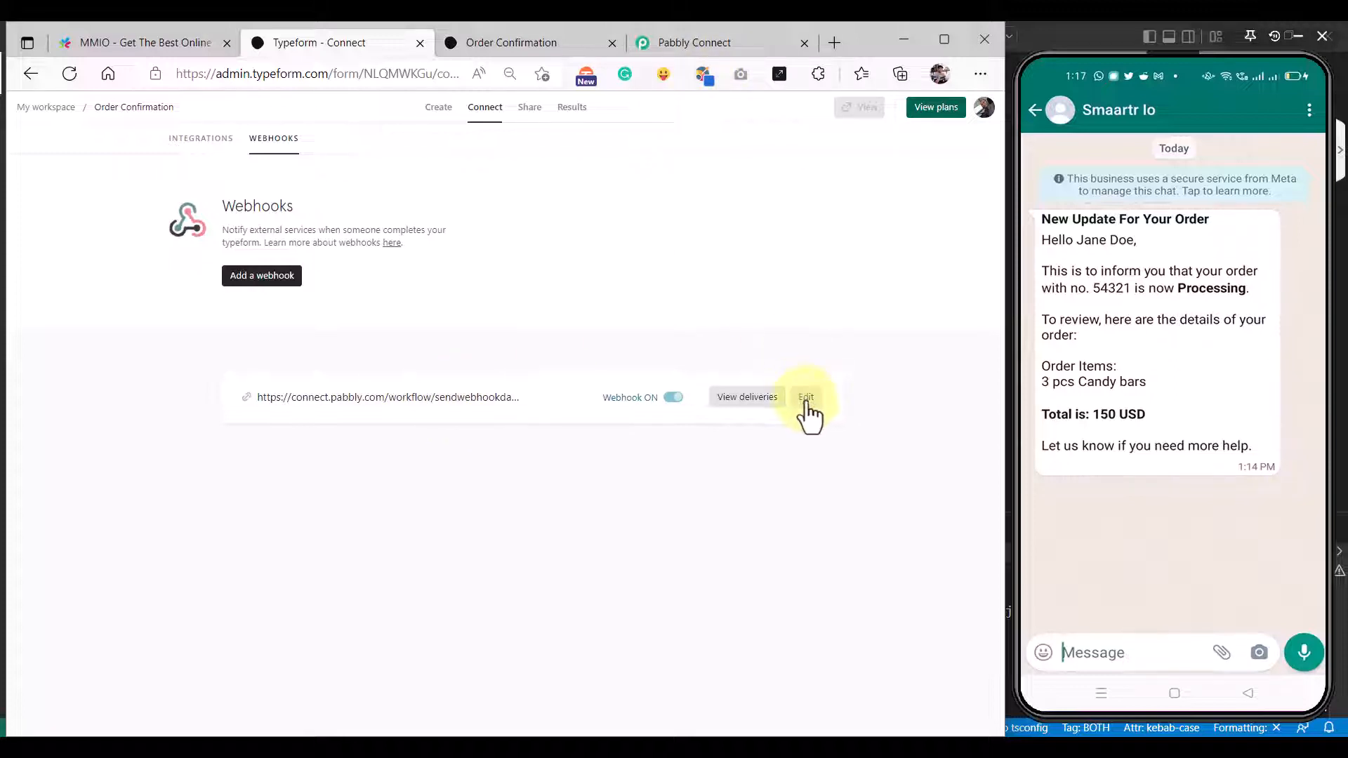
{"action": "left_click", "coordinate": [673, 397]}
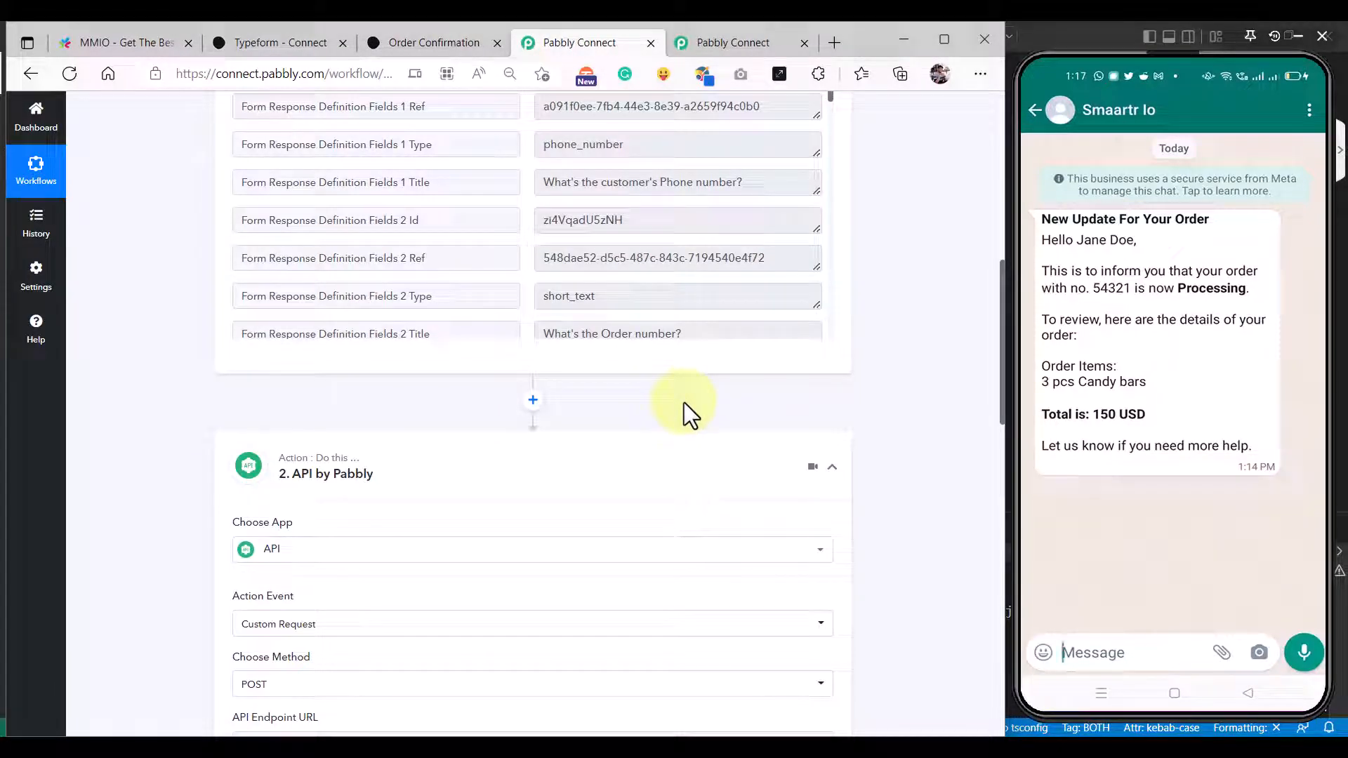
Step: Switch to the Pabbly Connect dashboard and create a workflow named "TypeForm MMIO-WhatsApp Demo"
{"action": "left_click", "coordinate": [722, 41]}
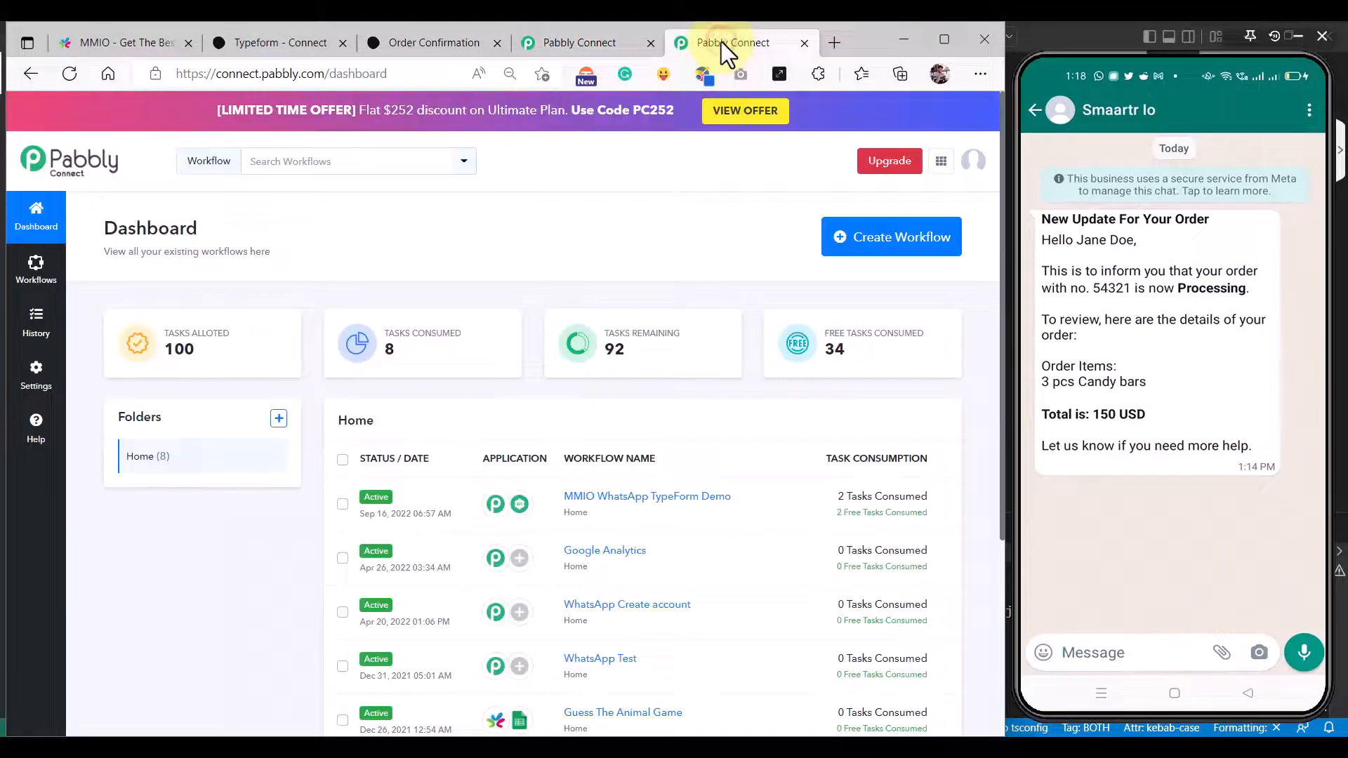
{"action": "left_click", "coordinate": [874, 242]}
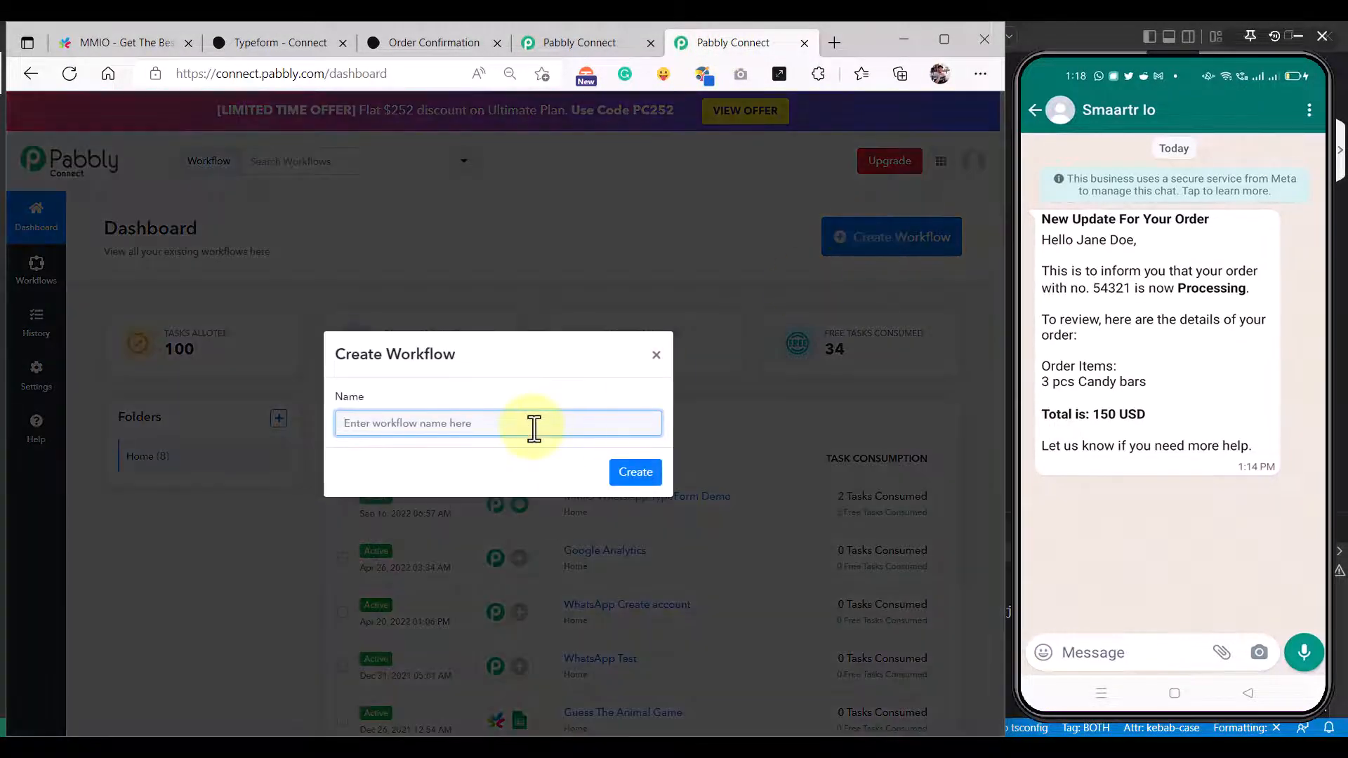
{"action": "type", "text": "TypeForm MMIO-WhatsApp Demo"}
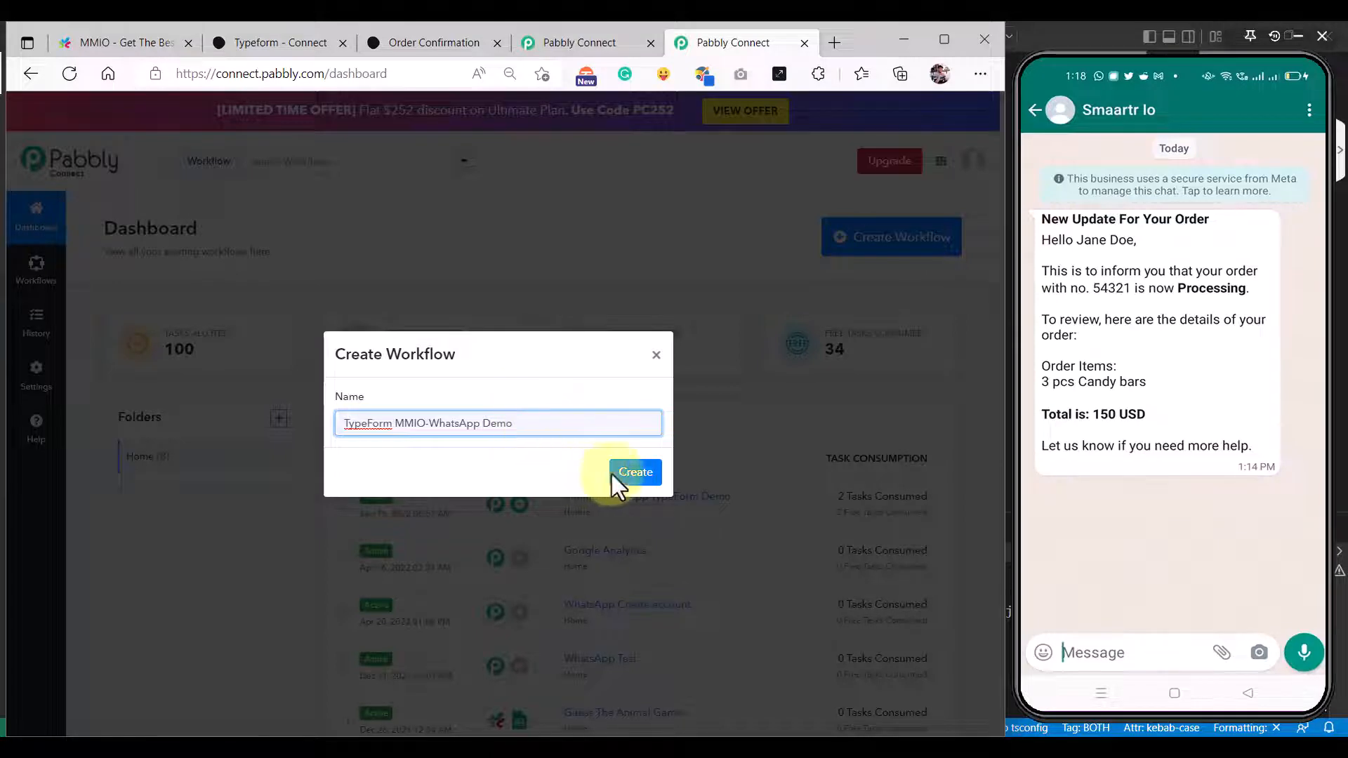
{"action": "left_click", "coordinate": [632, 472]}
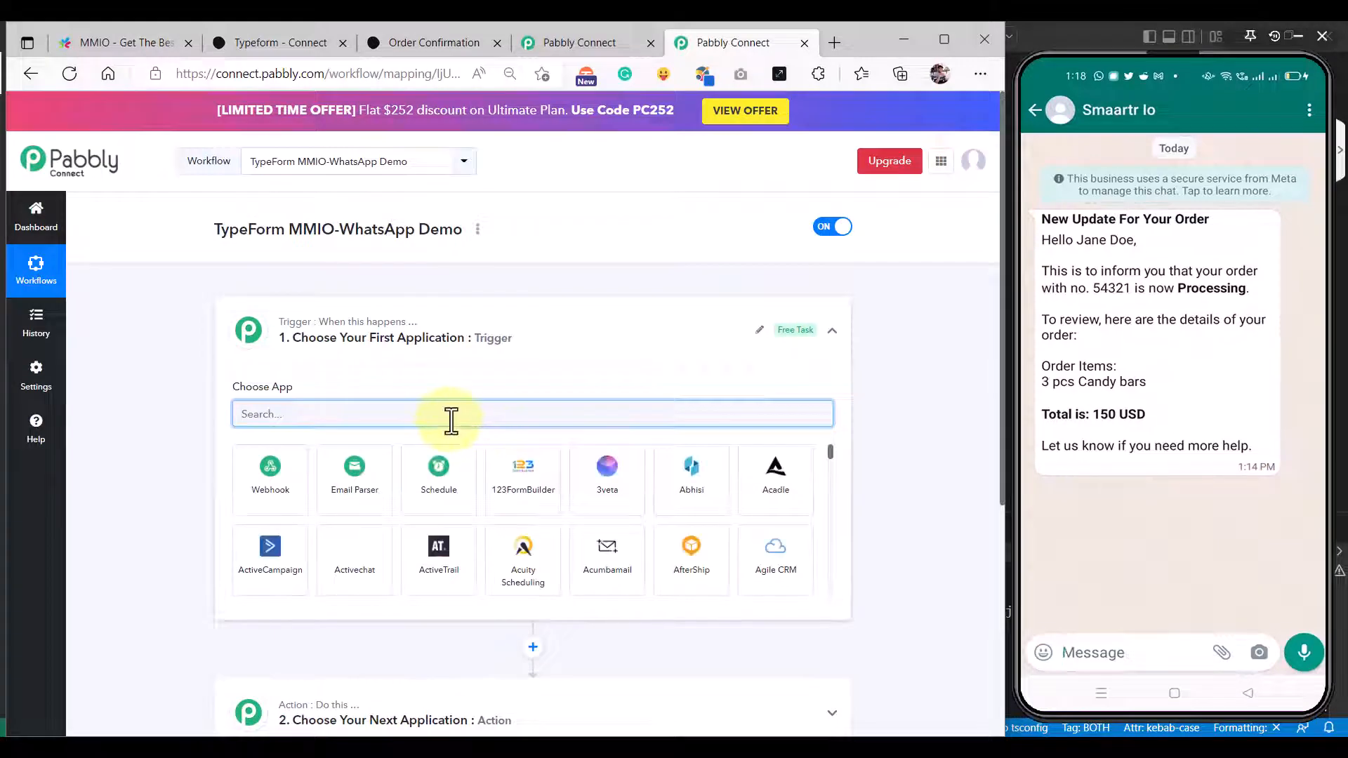
Step: Choose Webhook by Pabbly as the workflow's trigger application and bring its webhook URL into view
{"action": "left_click", "coordinate": [275, 488]}
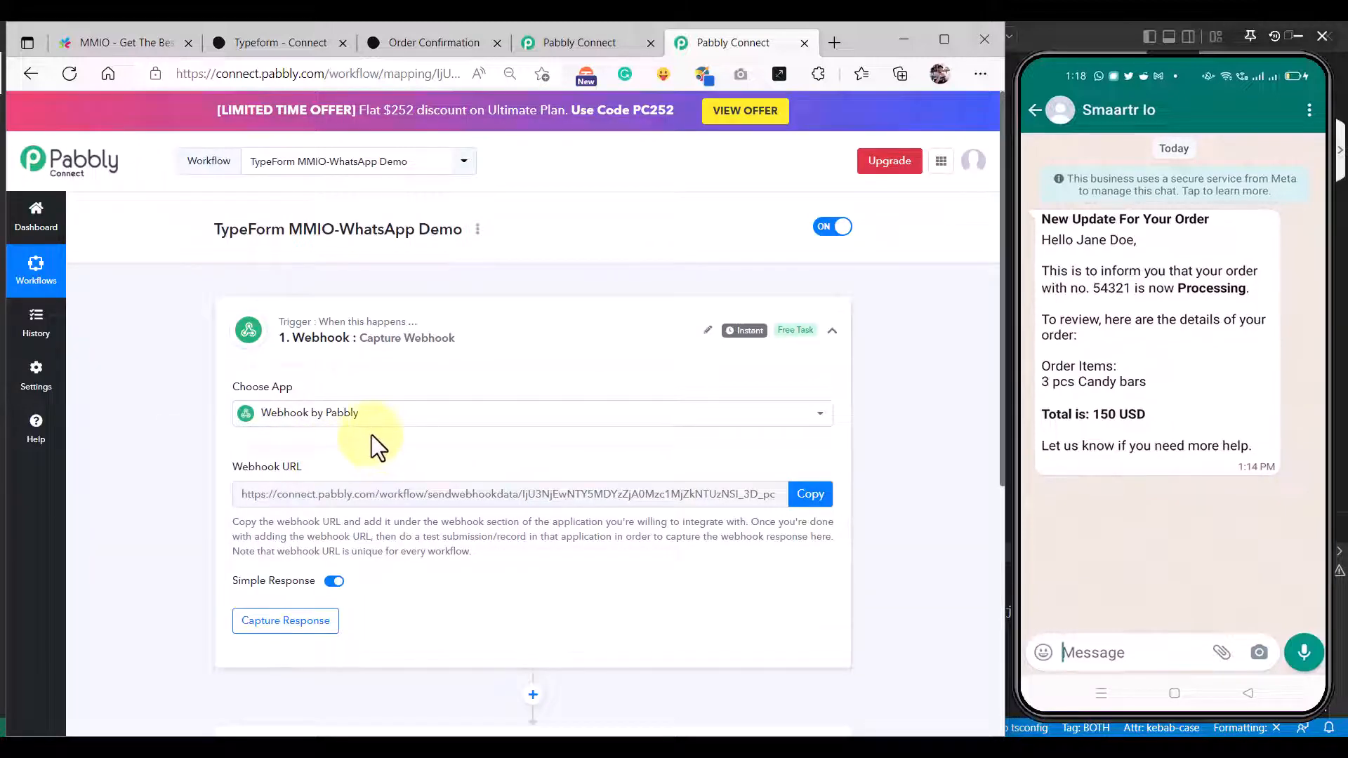
{"action": "scroll", "coordinate": [407, 438], "scroll_direction": "down", "scroll_amount": 1}
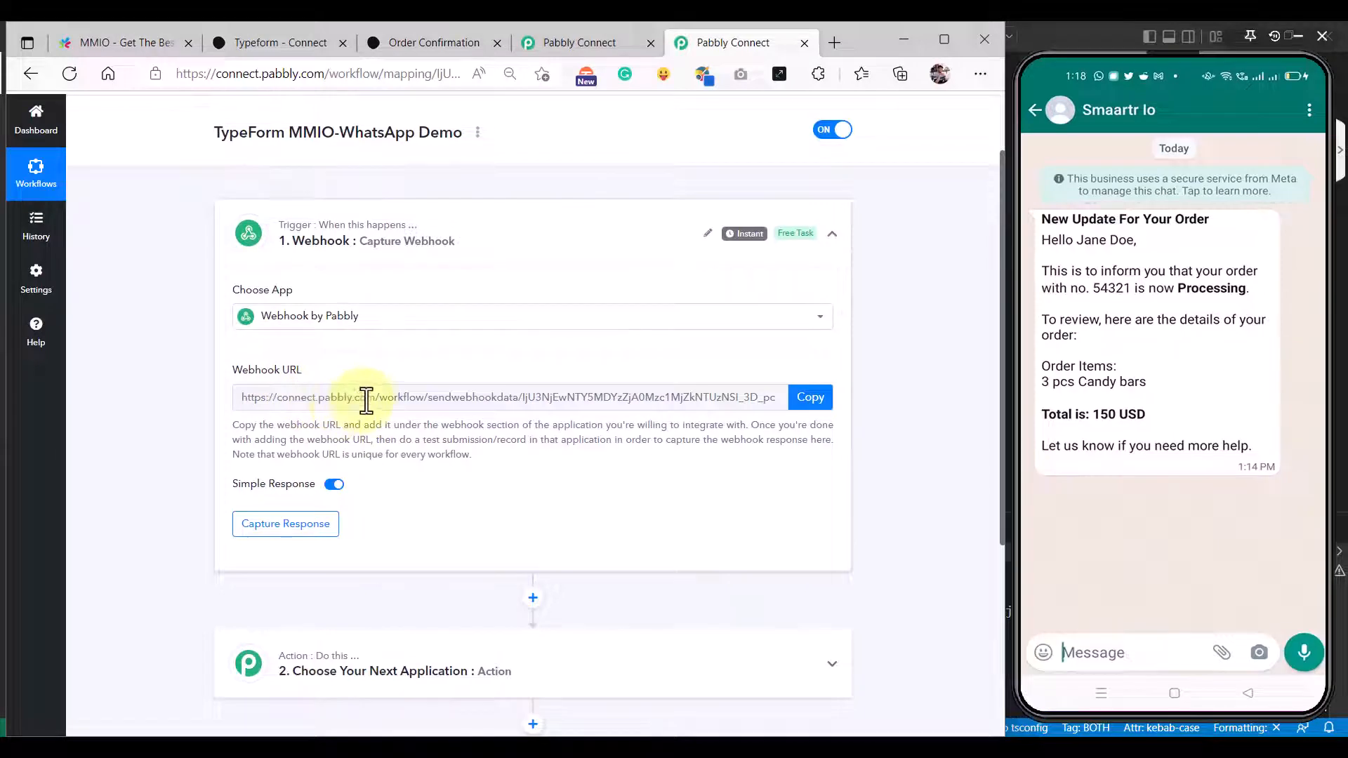
Step: Copy the Pabbly webhook URL, add it as a new webhook on the Order Confirmation typeform and turn that webhook on
{"action": "left_click", "coordinate": [811, 397]}
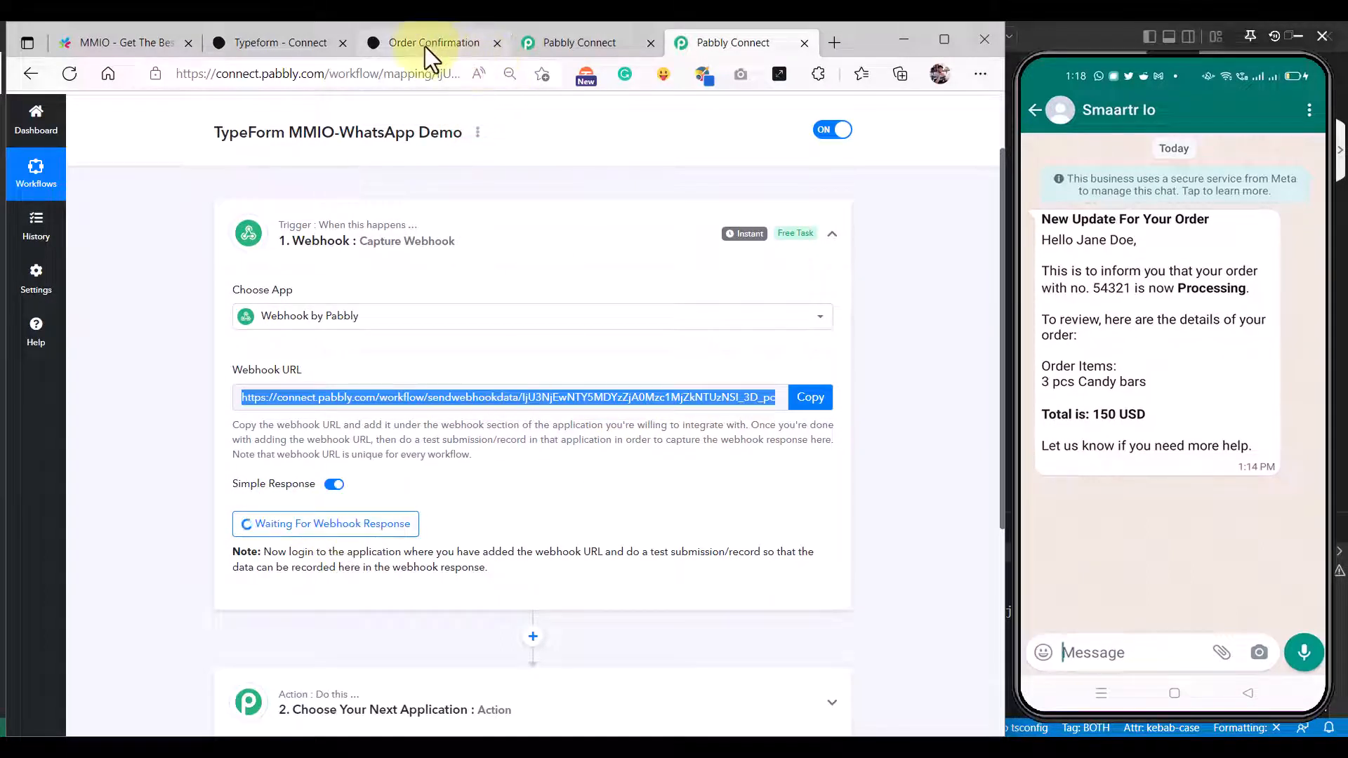
{"action": "left_click", "coordinate": [262, 40]}
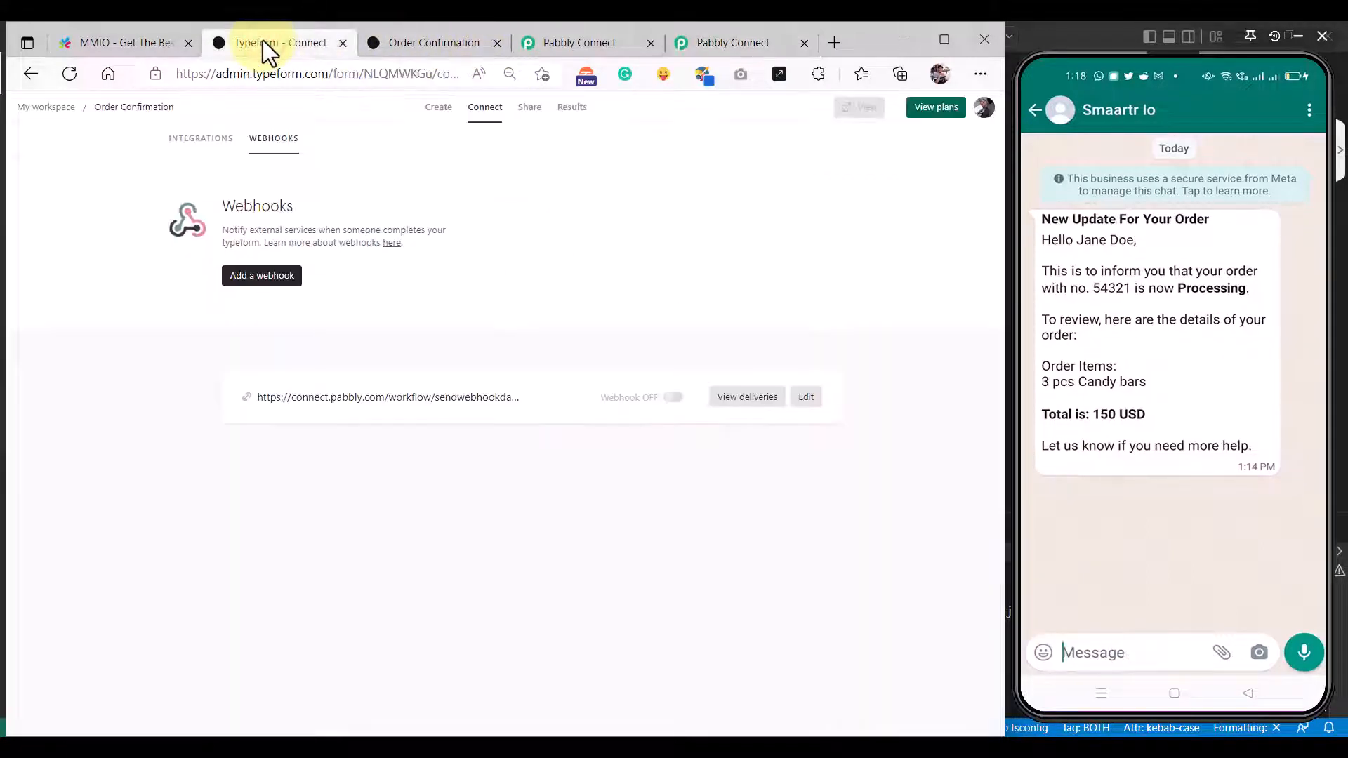
{"action": "left_click", "coordinate": [252, 278]}
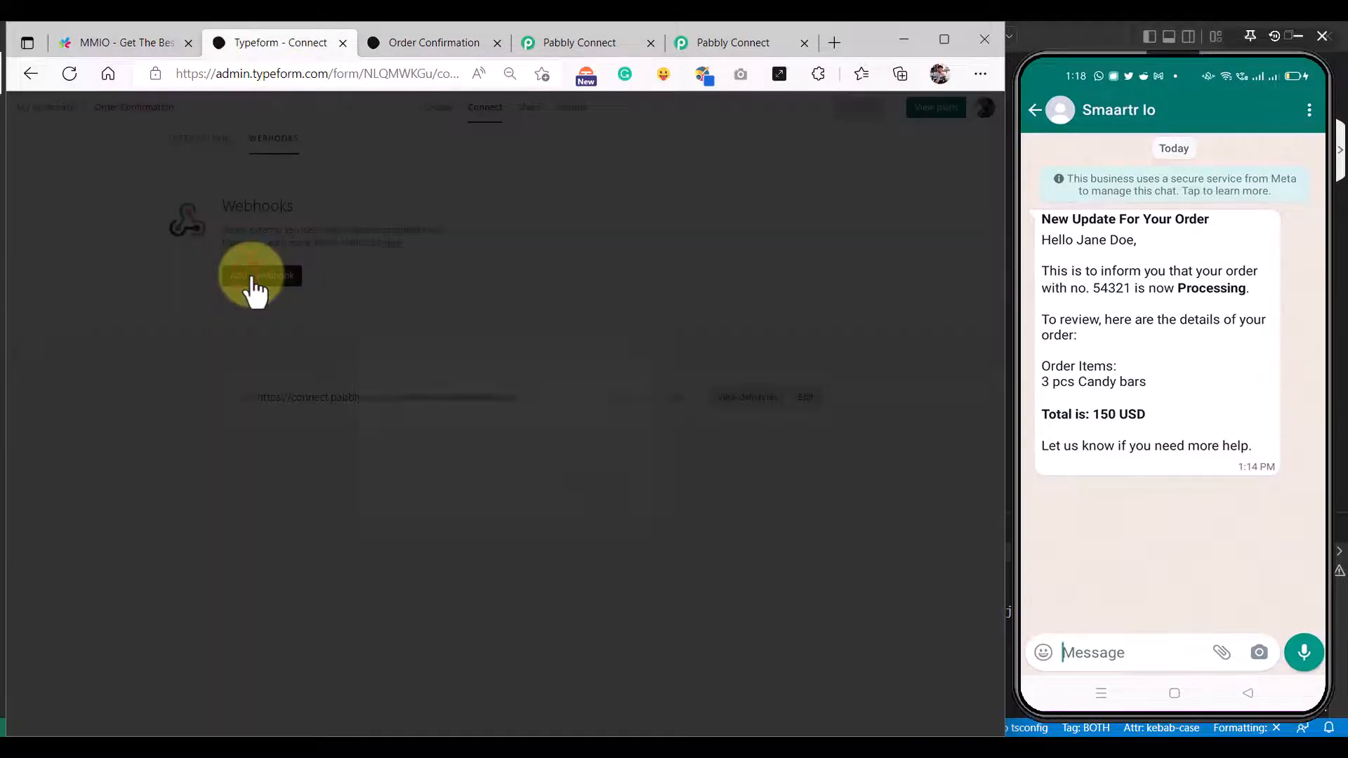
{"action": "left_click", "coordinate": [451, 431]}
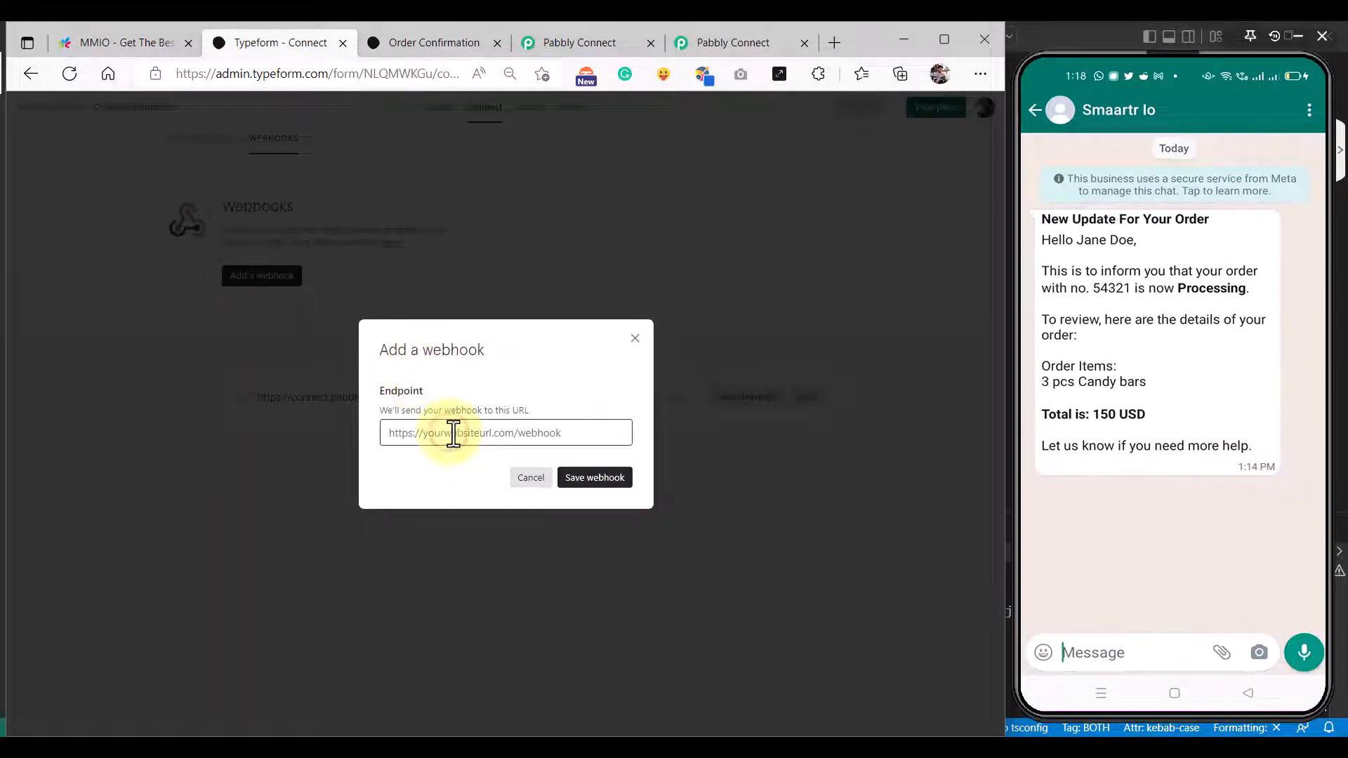
{"action": "key", "text": "ctrl+v"}
{"action": "left_click", "coordinate": [593, 479]}
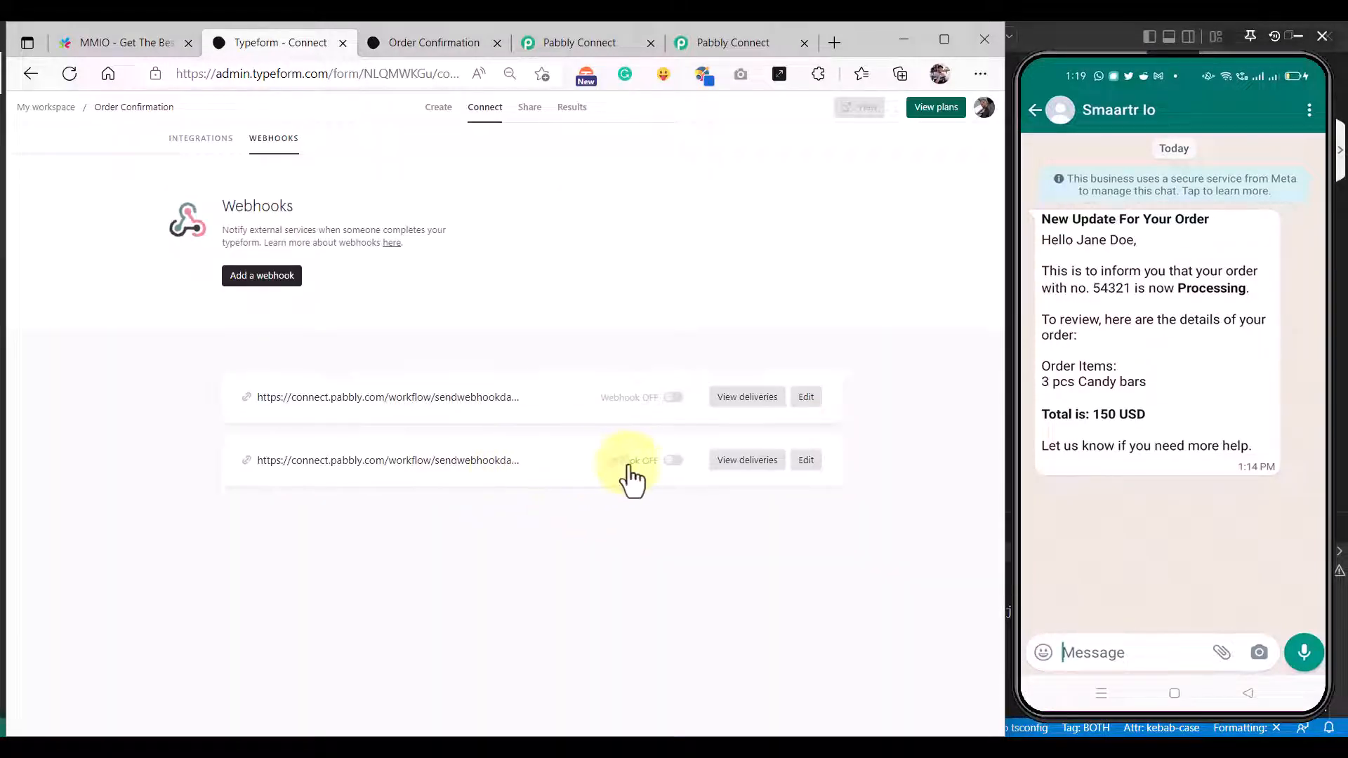
{"action": "left_click", "coordinate": [674, 460]}
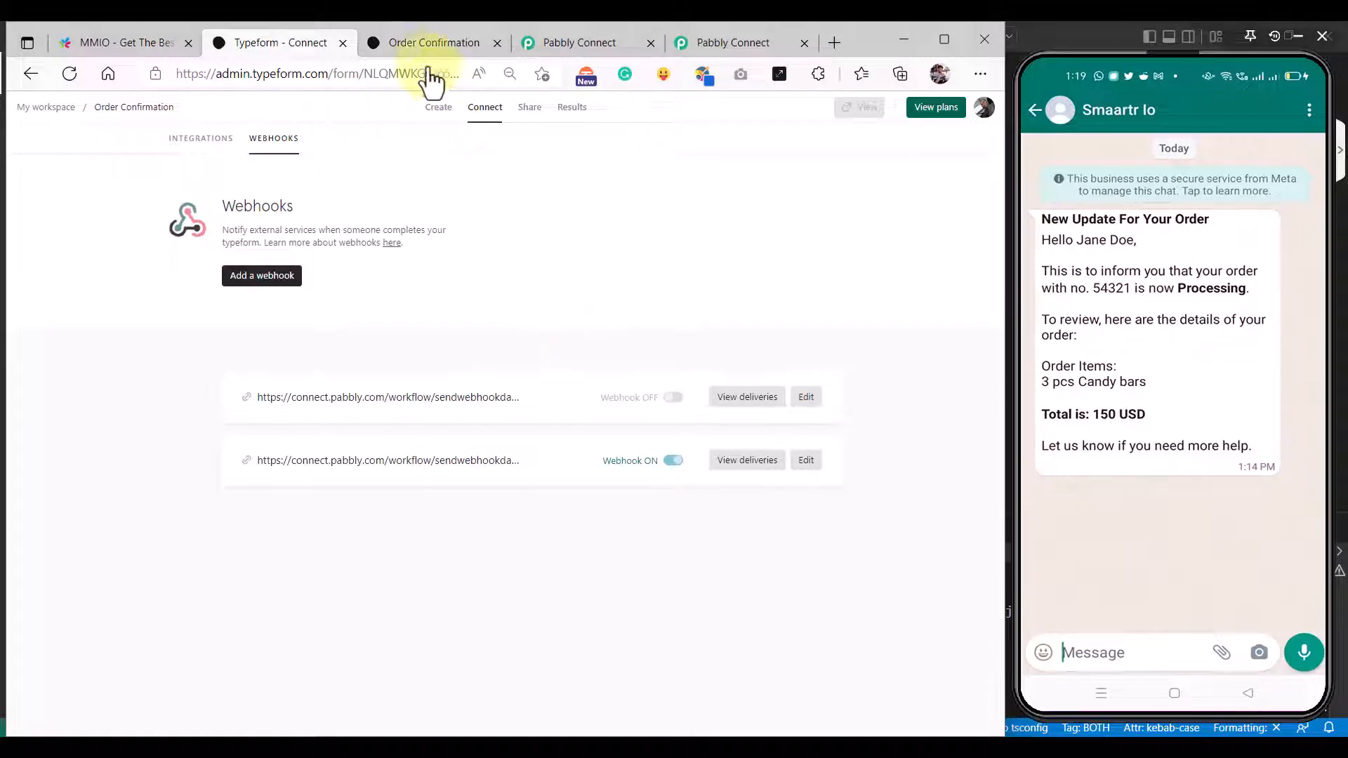
Step: Switch to the live Order Confirmation form and submit the customer's full name as the first answer
{"action": "left_click", "coordinate": [414, 42]}
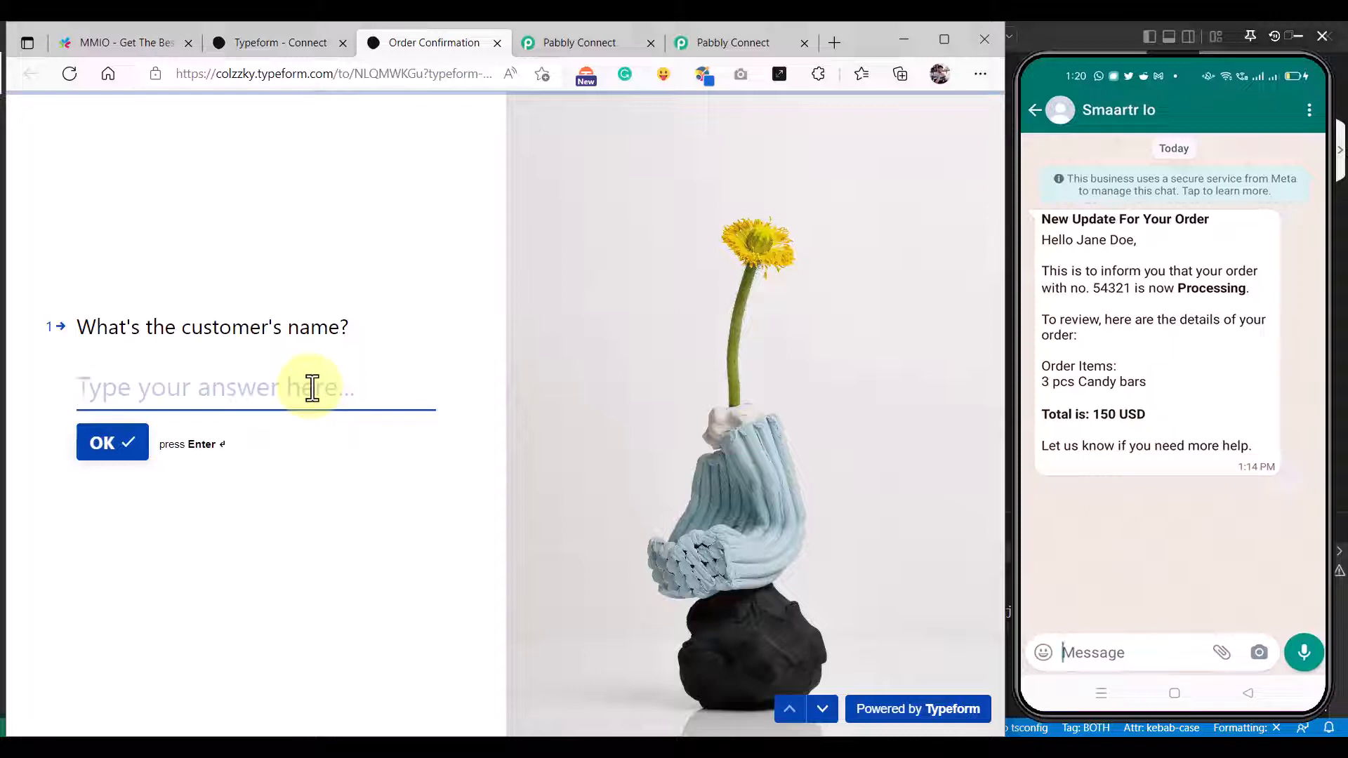
{"action": "type", "text": "Johhne Doe"}
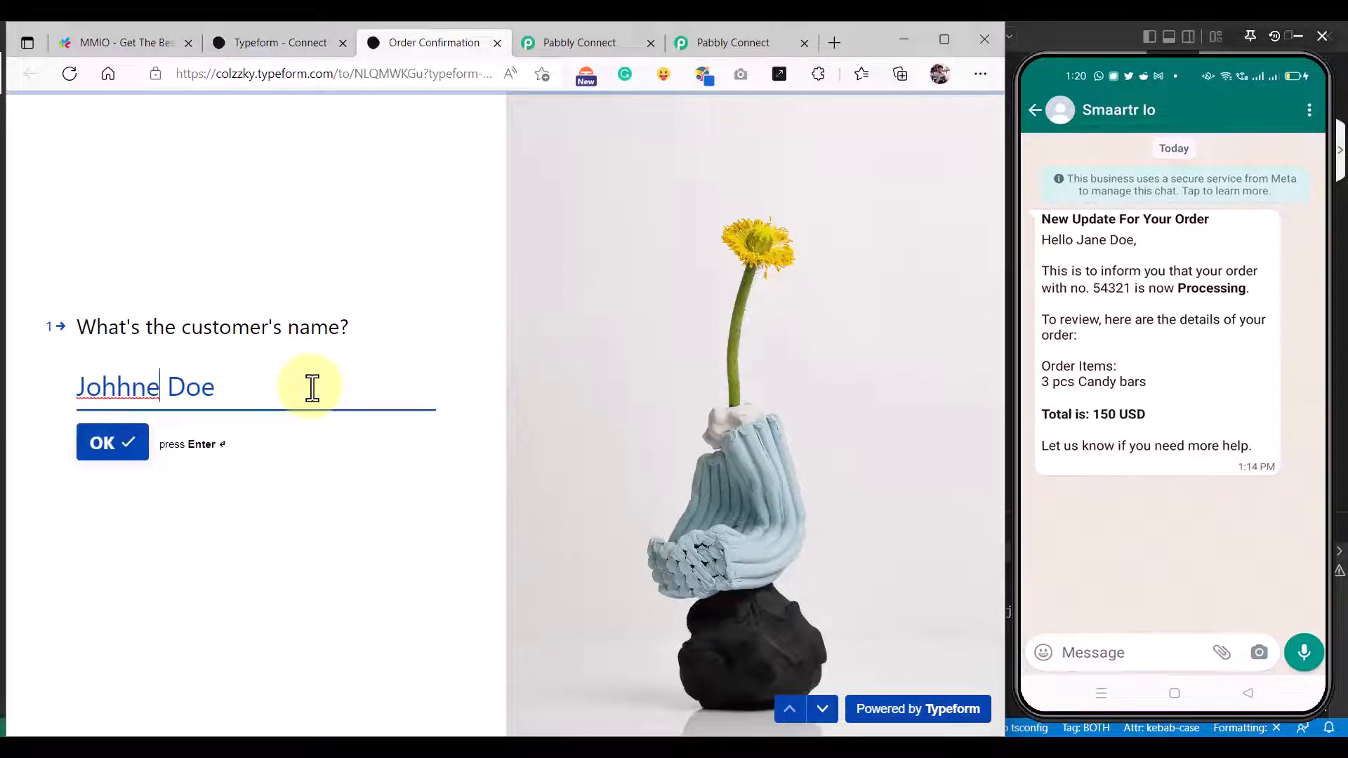
{"action": "key", "text": "BackSpace"}
{"action": "type", "text": "y"}
{"action": "key", "text": "Return"}
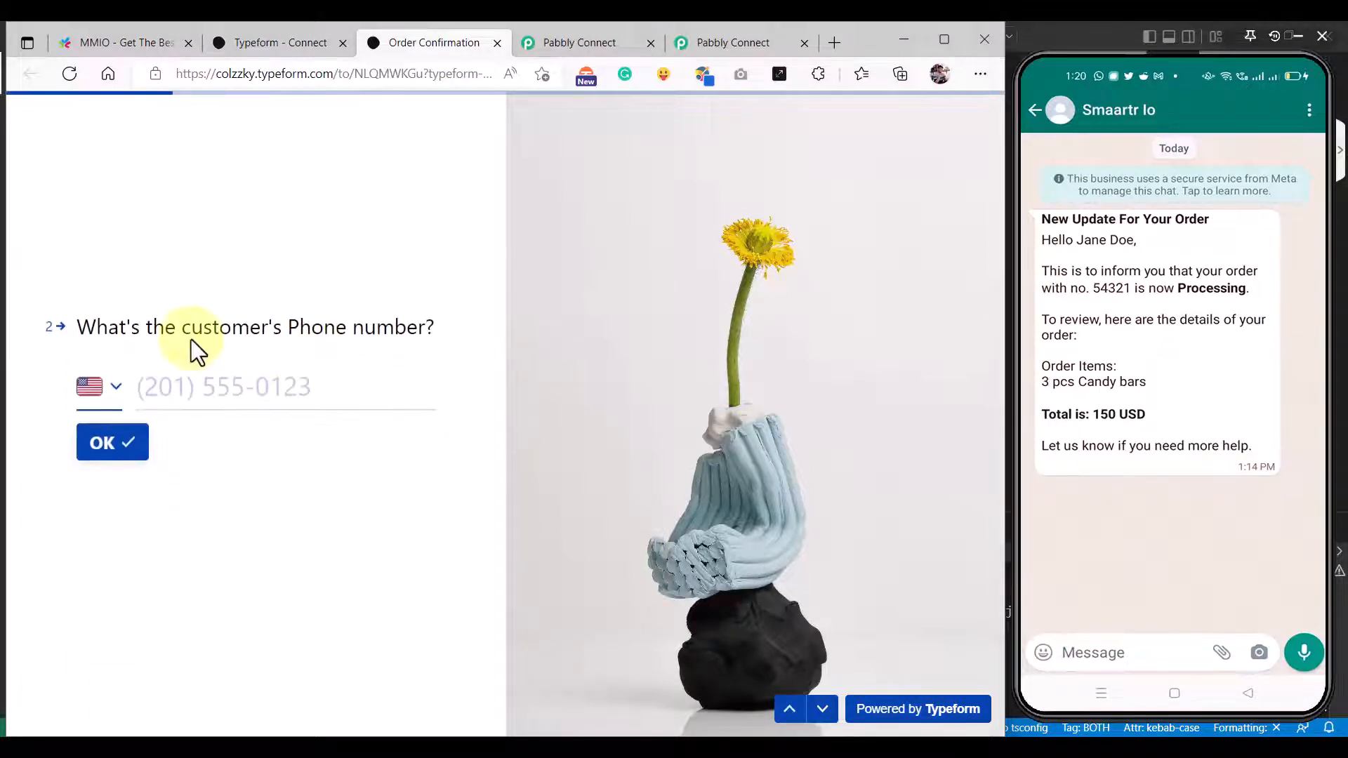
Step: Choose Philippines as the phone country and submit the customer's phone number without its leading zero
{"action": "left_click", "coordinate": [113, 388]}
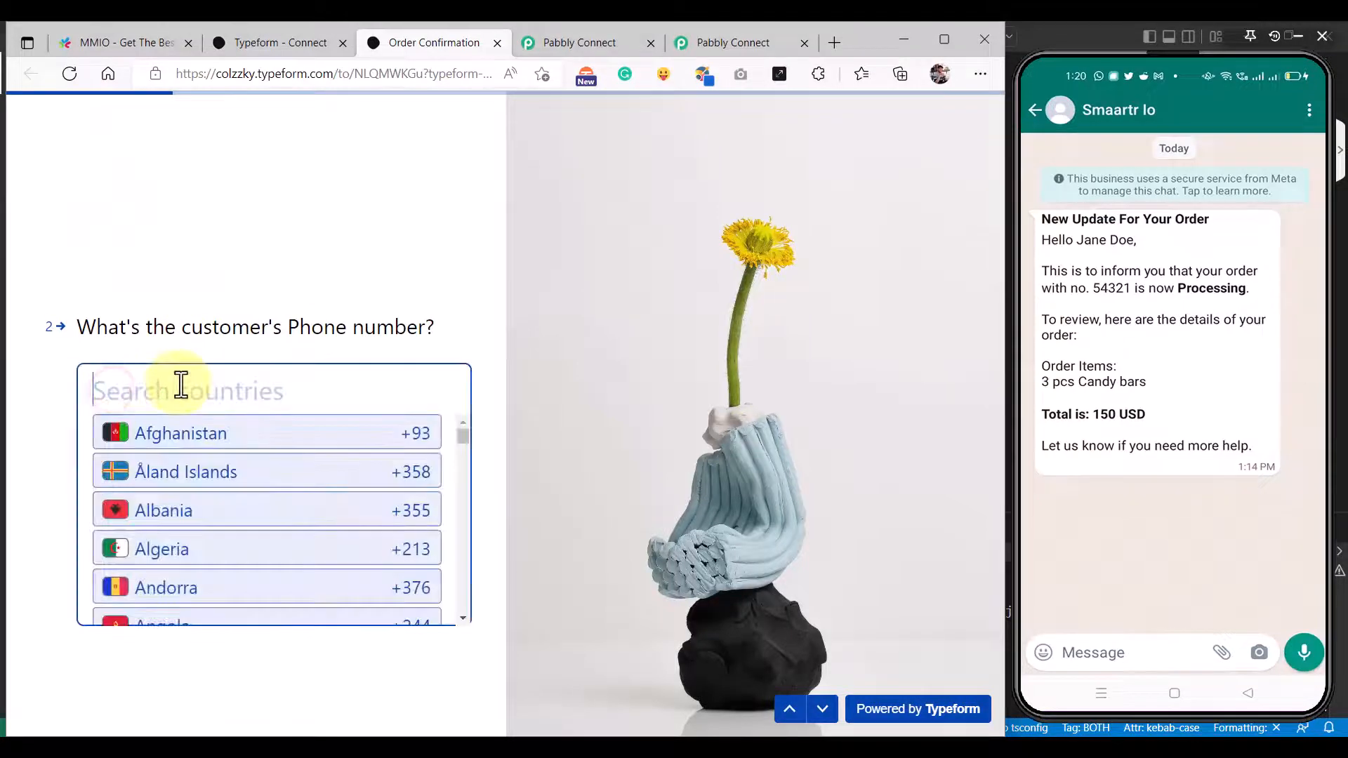
{"action": "type", "text": "ph"}
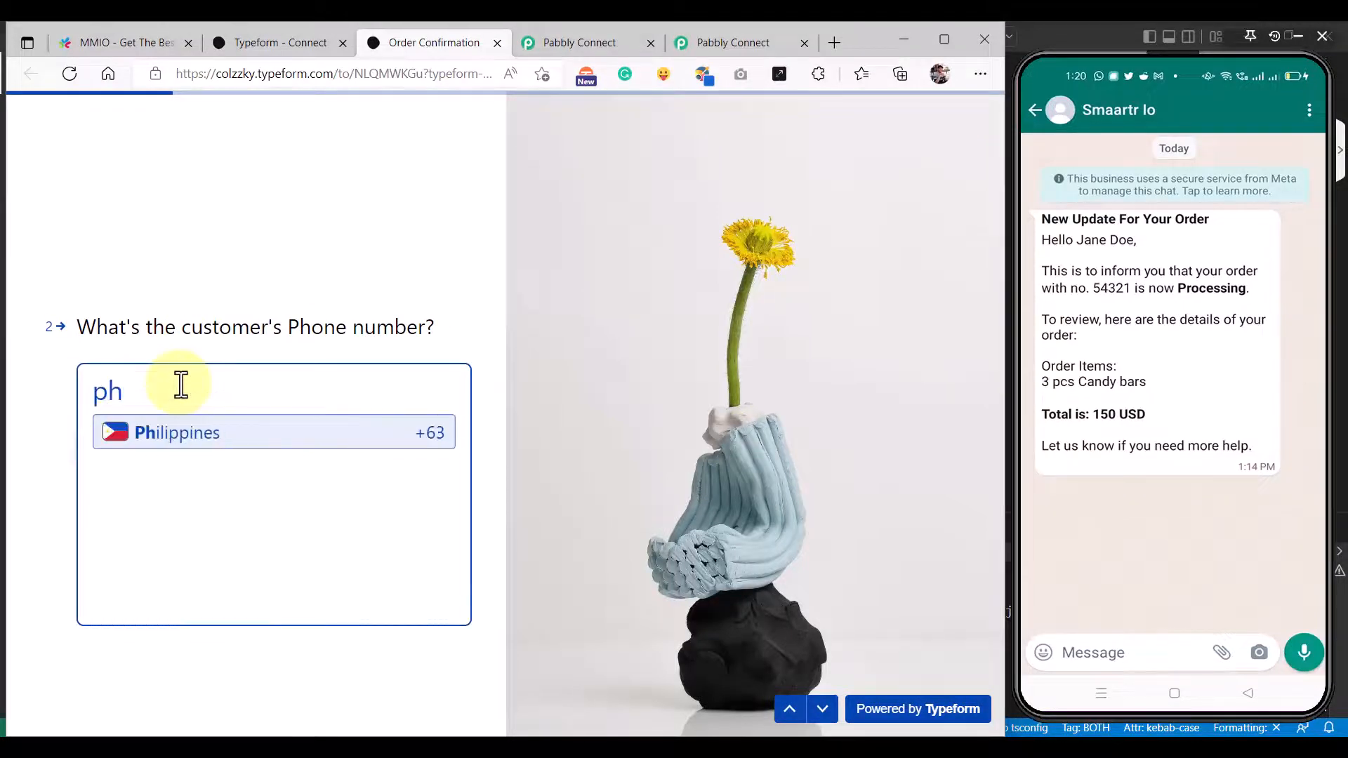
{"action": "left_click", "coordinate": [193, 435]}
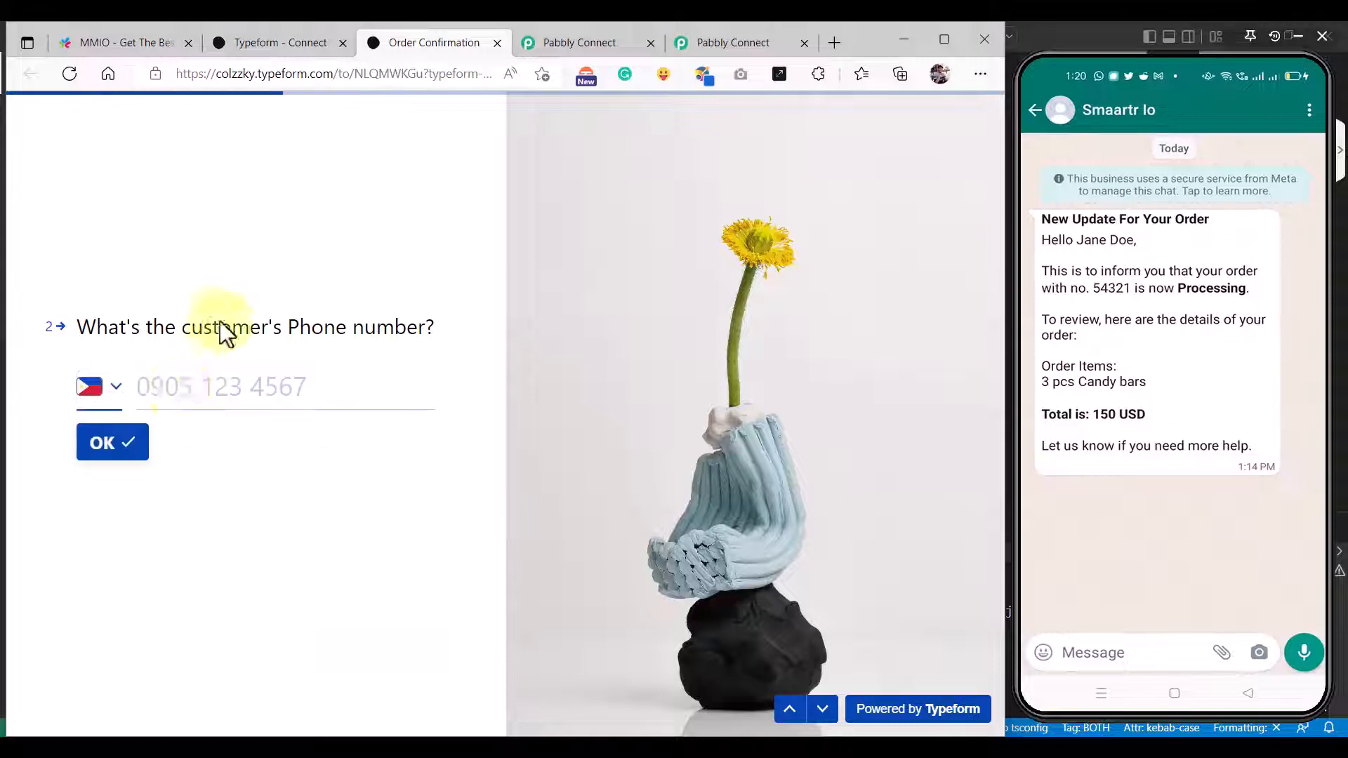
{"action": "left_click", "coordinate": [158, 389]}
{"action": "left_click", "coordinate": [190, 456]}
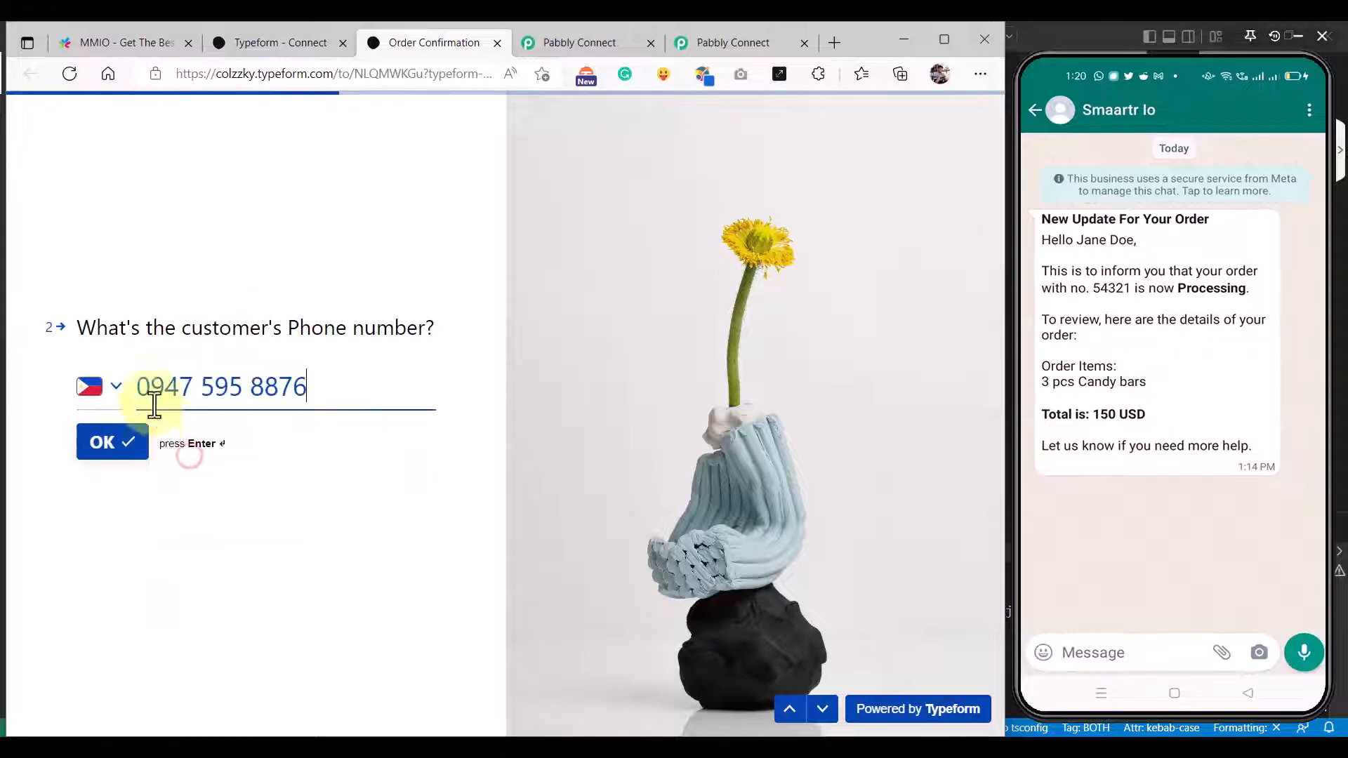
{"action": "left_click", "coordinate": [149, 387]}
{"action": "key", "text": "BackSpace"}
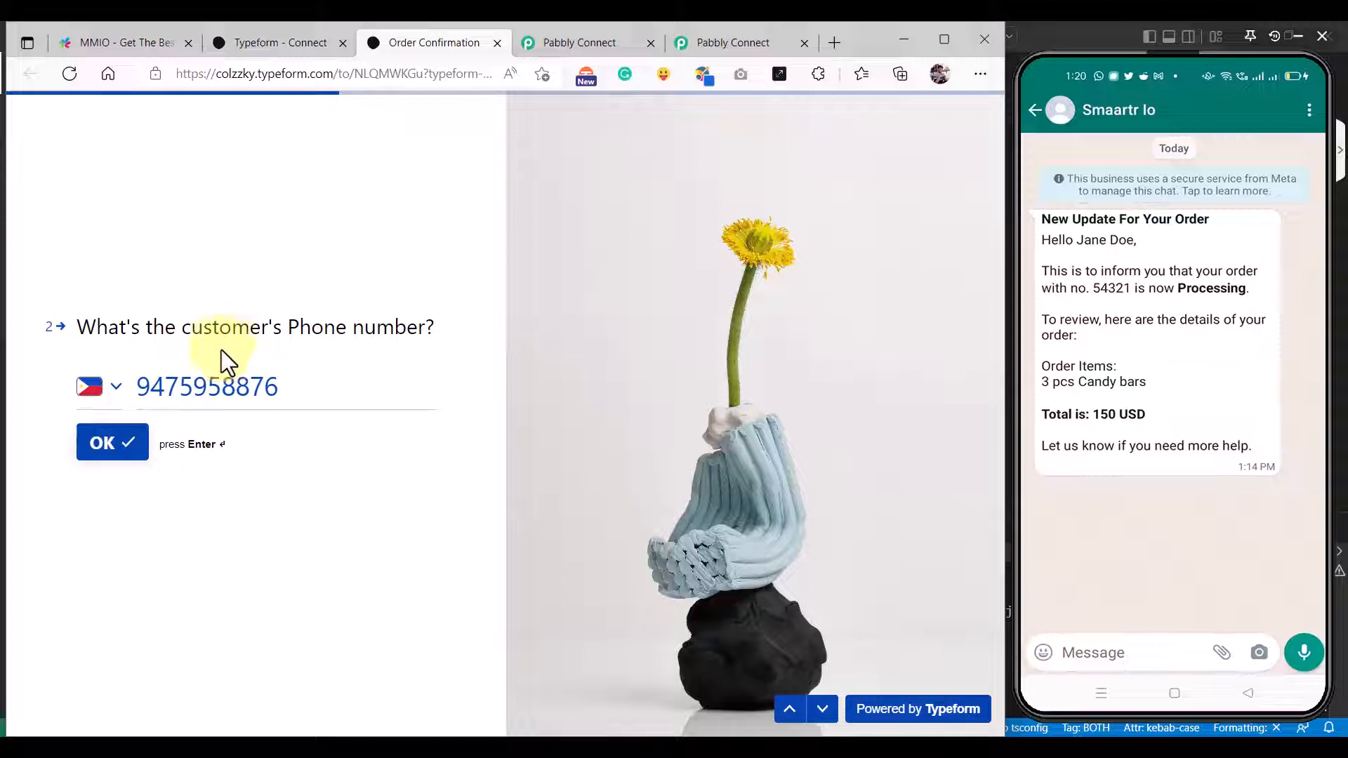
{"action": "left_click", "coordinate": [127, 455]}
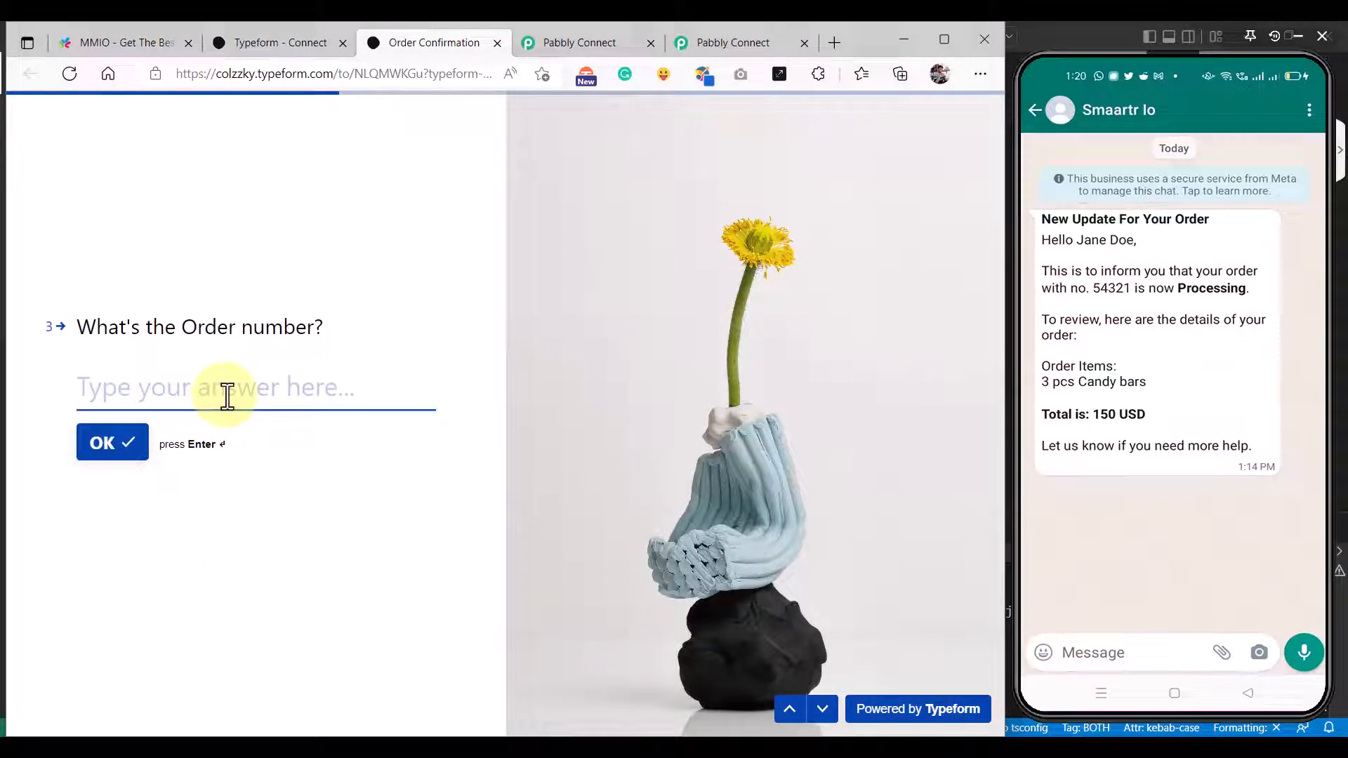
Step: Answer the order number question and set the order status to On Hold
{"action": "type", "text": "1111"}
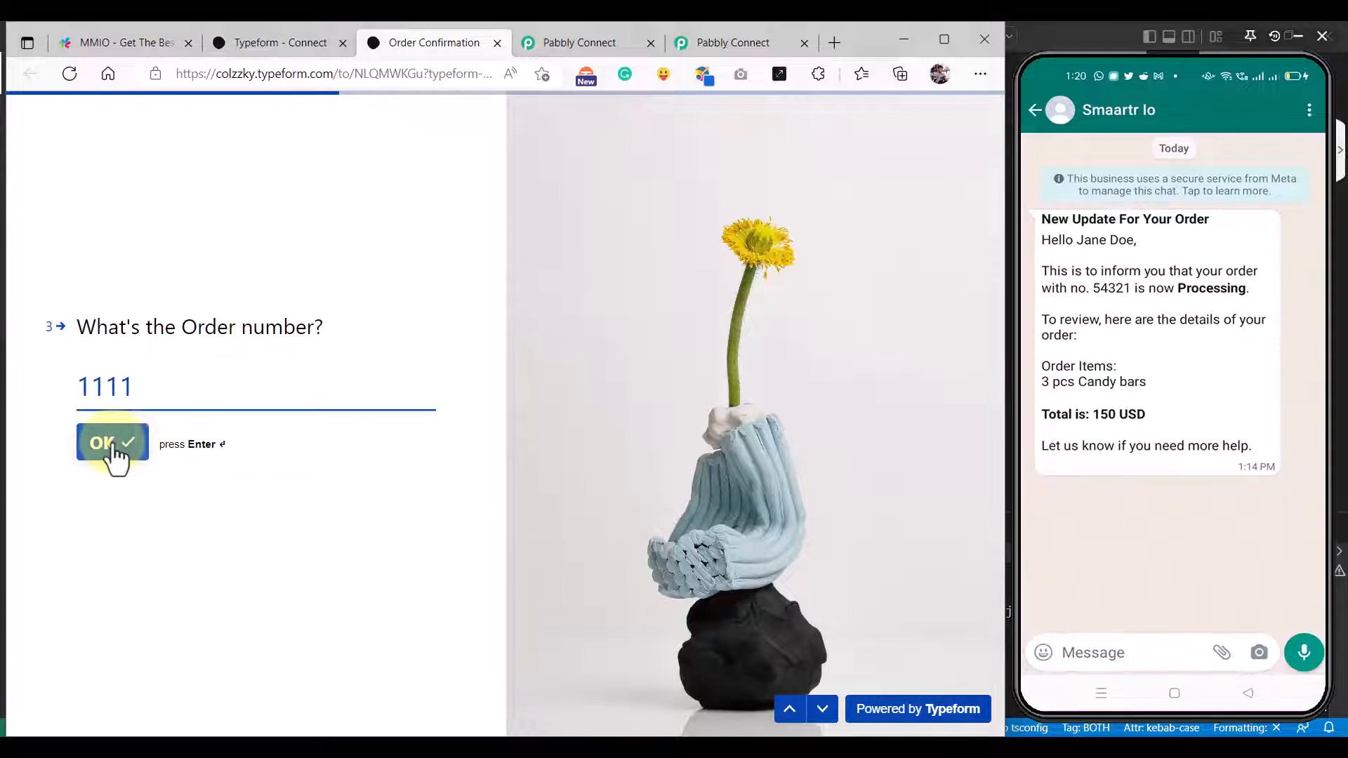
{"action": "left_click", "coordinate": [113, 444]}
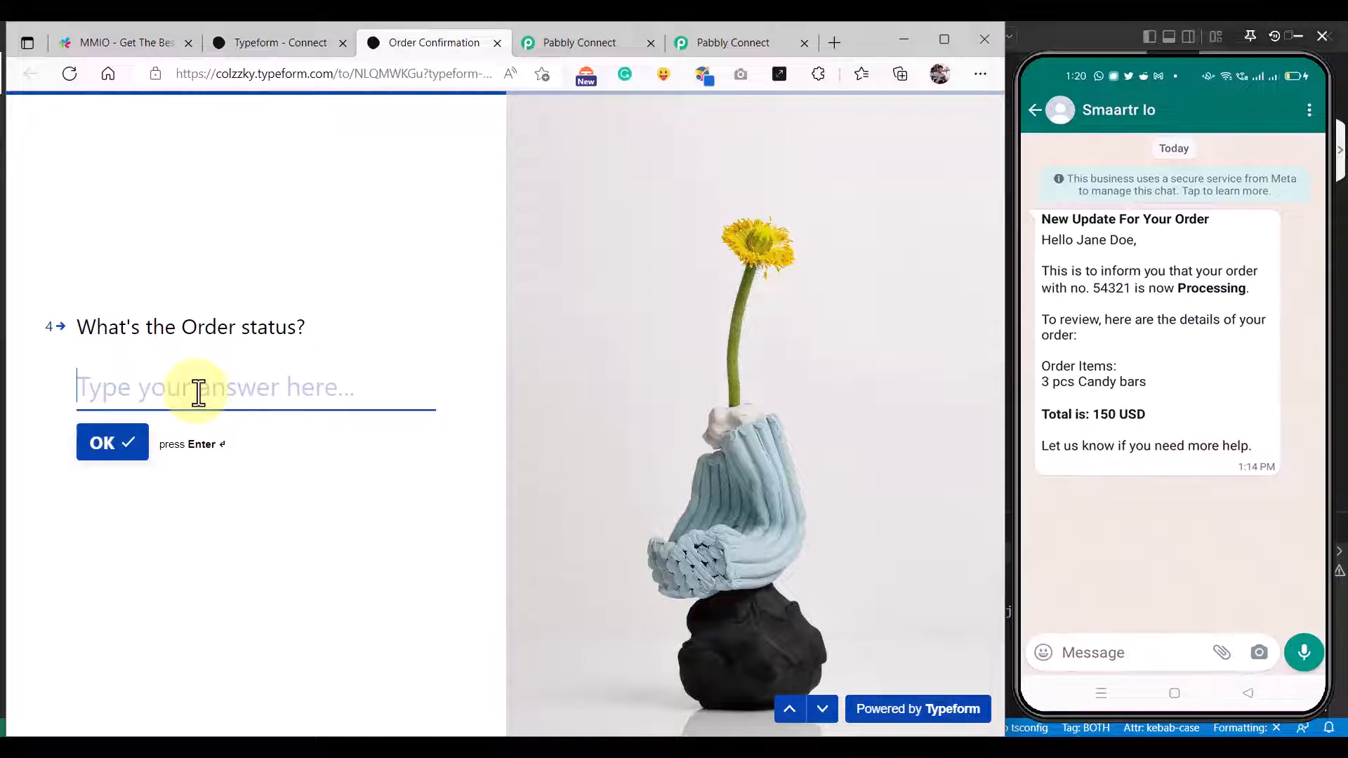
{"action": "type", "text": "On Hold"}
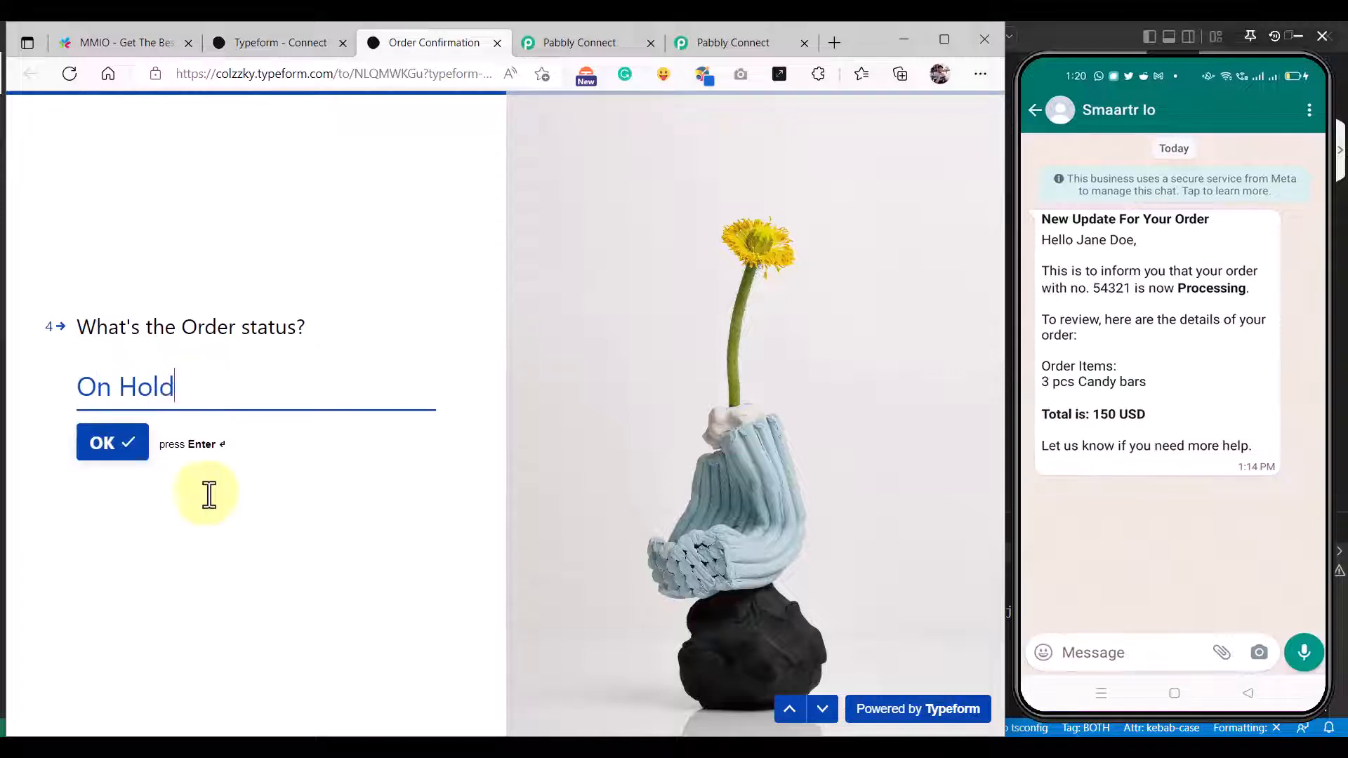
{"action": "left_click", "coordinate": [117, 449]}
Step: Enter 4 pcs Chocolate Cake as the ordered item and 2222 as the total amount, and submit the form
{"action": "left_click", "coordinate": [204, 383]}
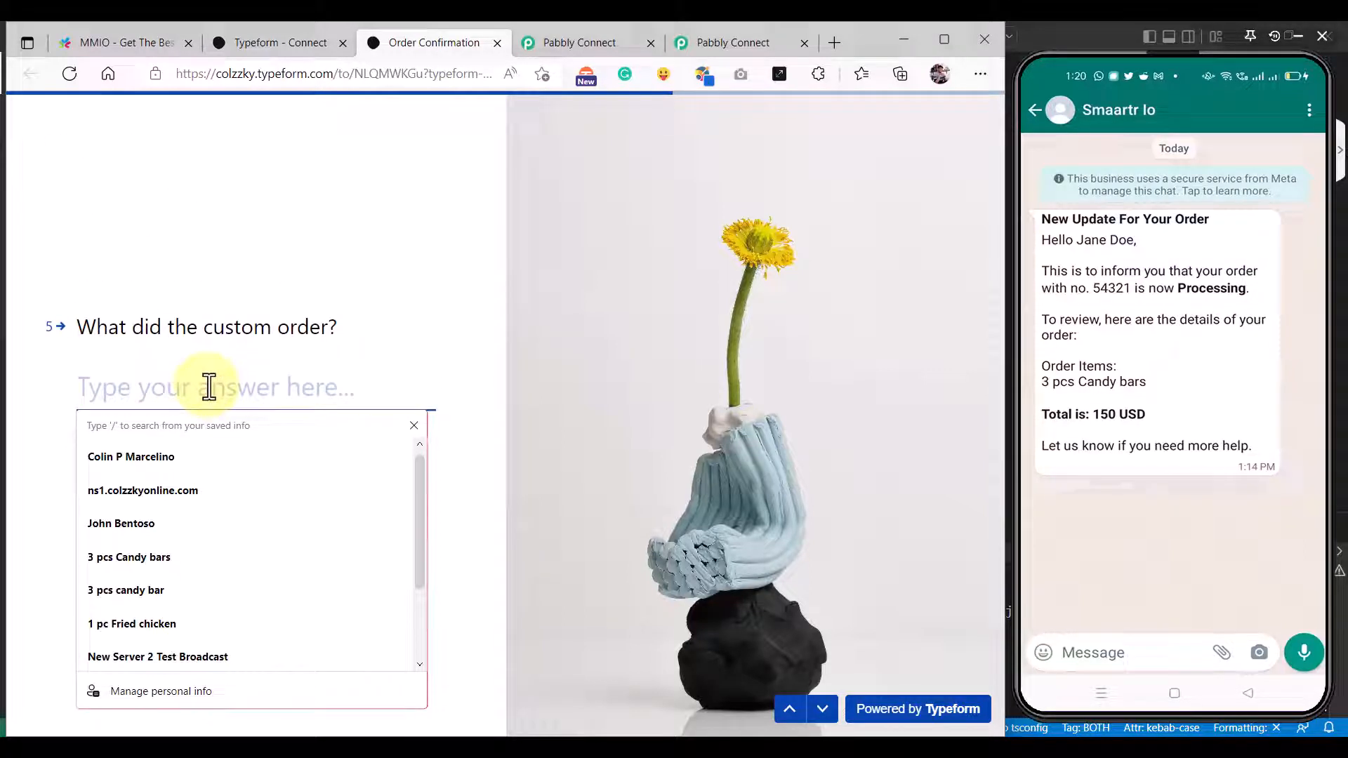
{"action": "type", "text": "4 pcs Choc"}
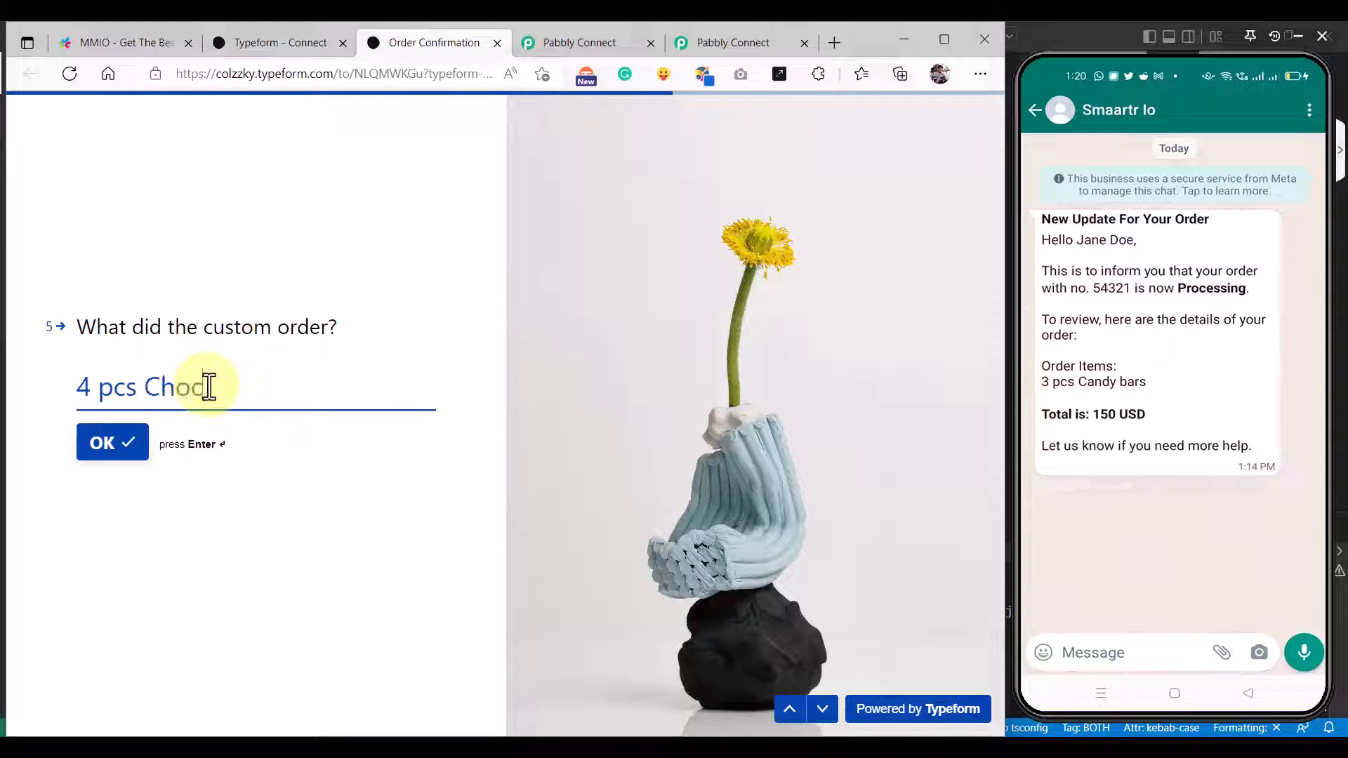
{"action": "type", "text": "olate Cake"}
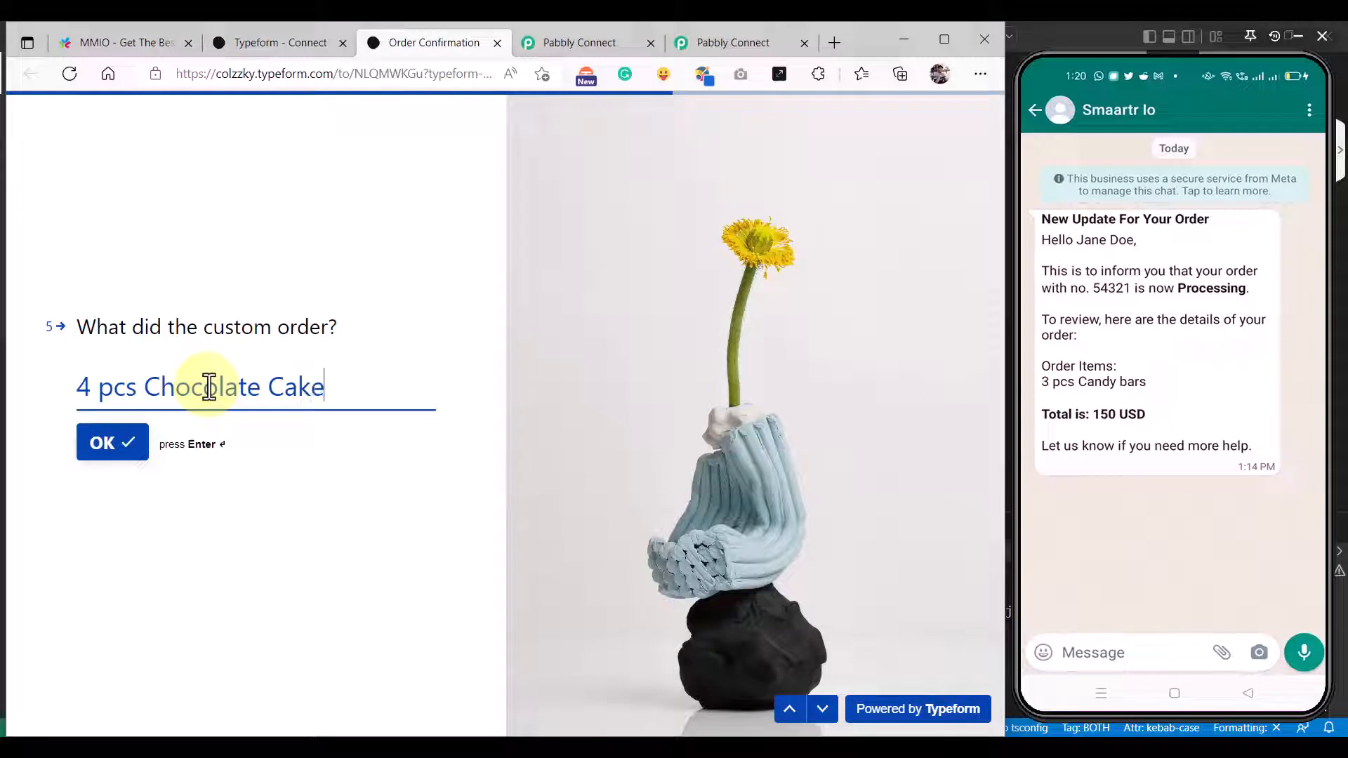
{"action": "left_click", "coordinate": [138, 446]}
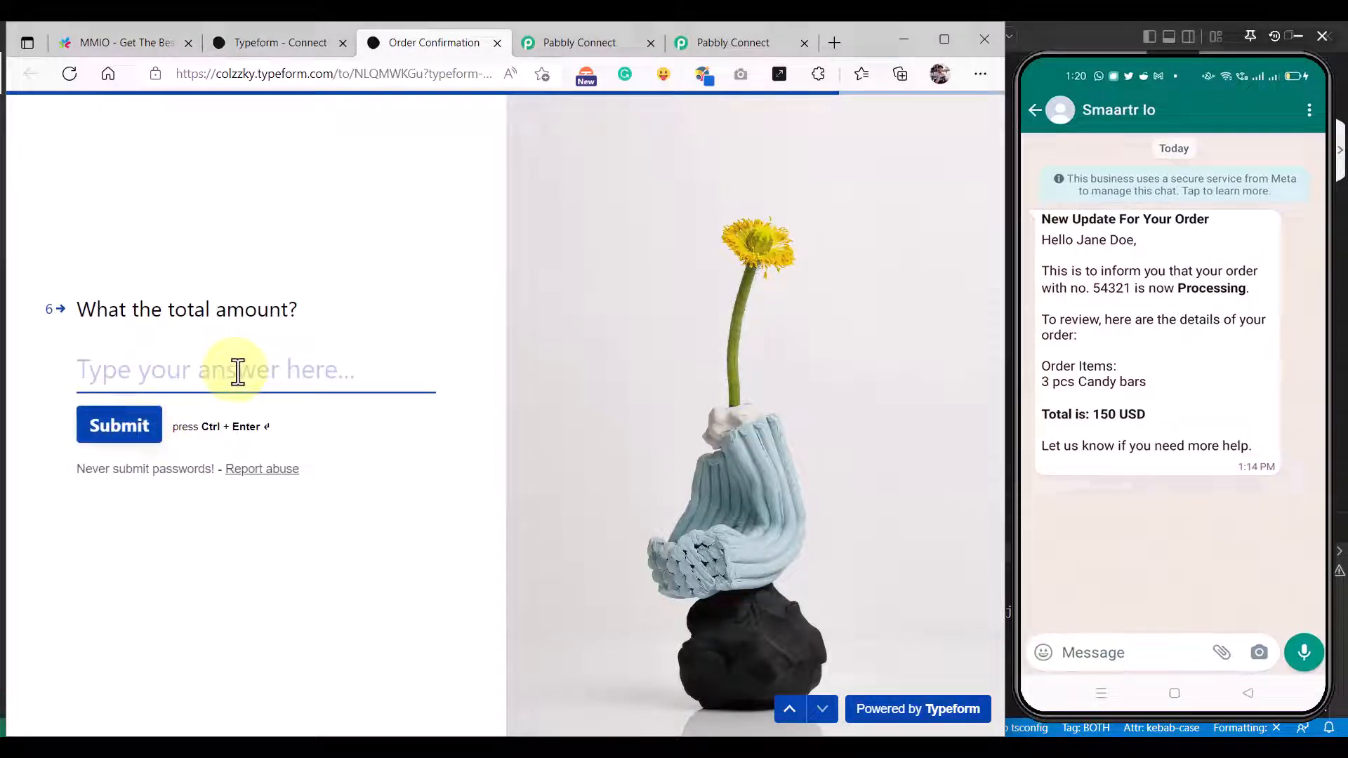
{"action": "type", "text": "2222"}
{"action": "left_click", "coordinate": [126, 421]}
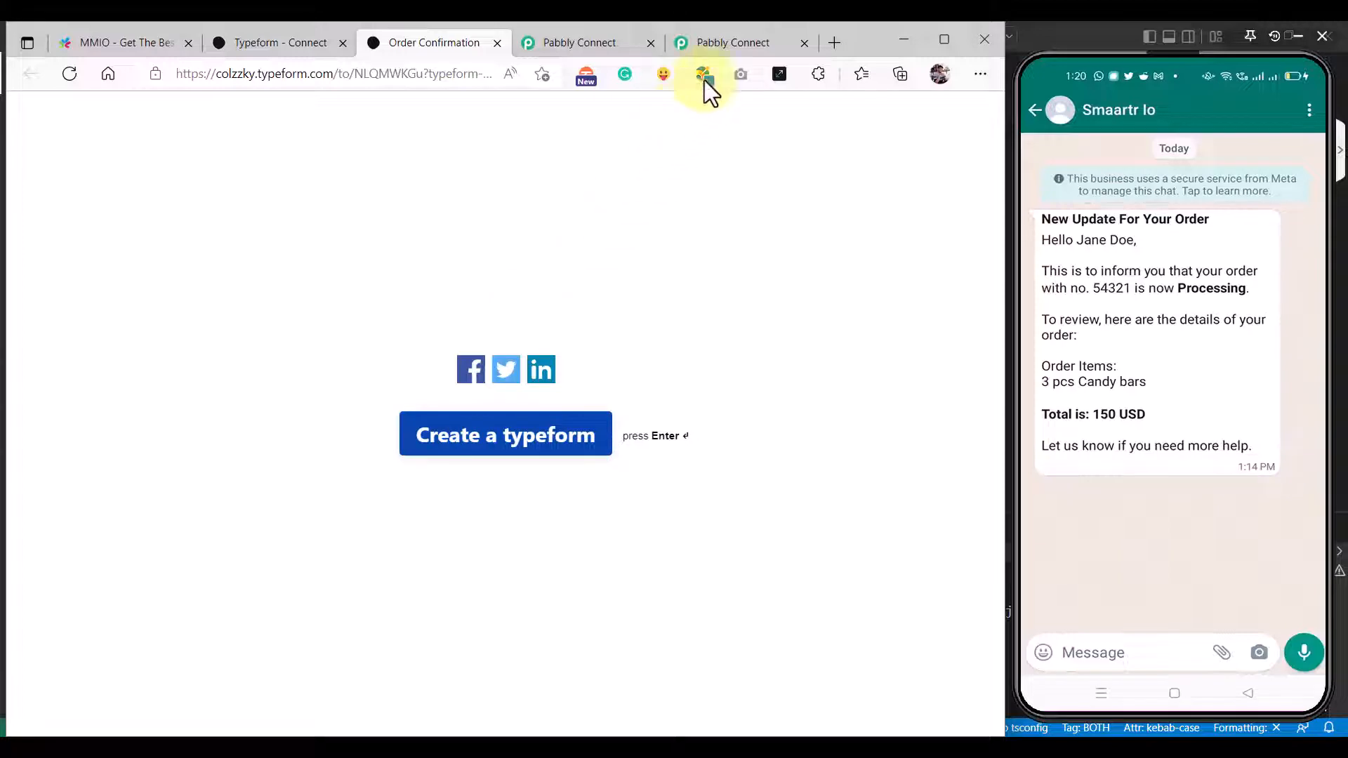
Step: Return to the Pabbly workflow and examine the labels and values of the captured webhook response
{"action": "left_click", "coordinate": [729, 44]}
{"action": "scroll", "coordinate": [466, 414], "scroll_direction": "down", "scroll_amount": 3}
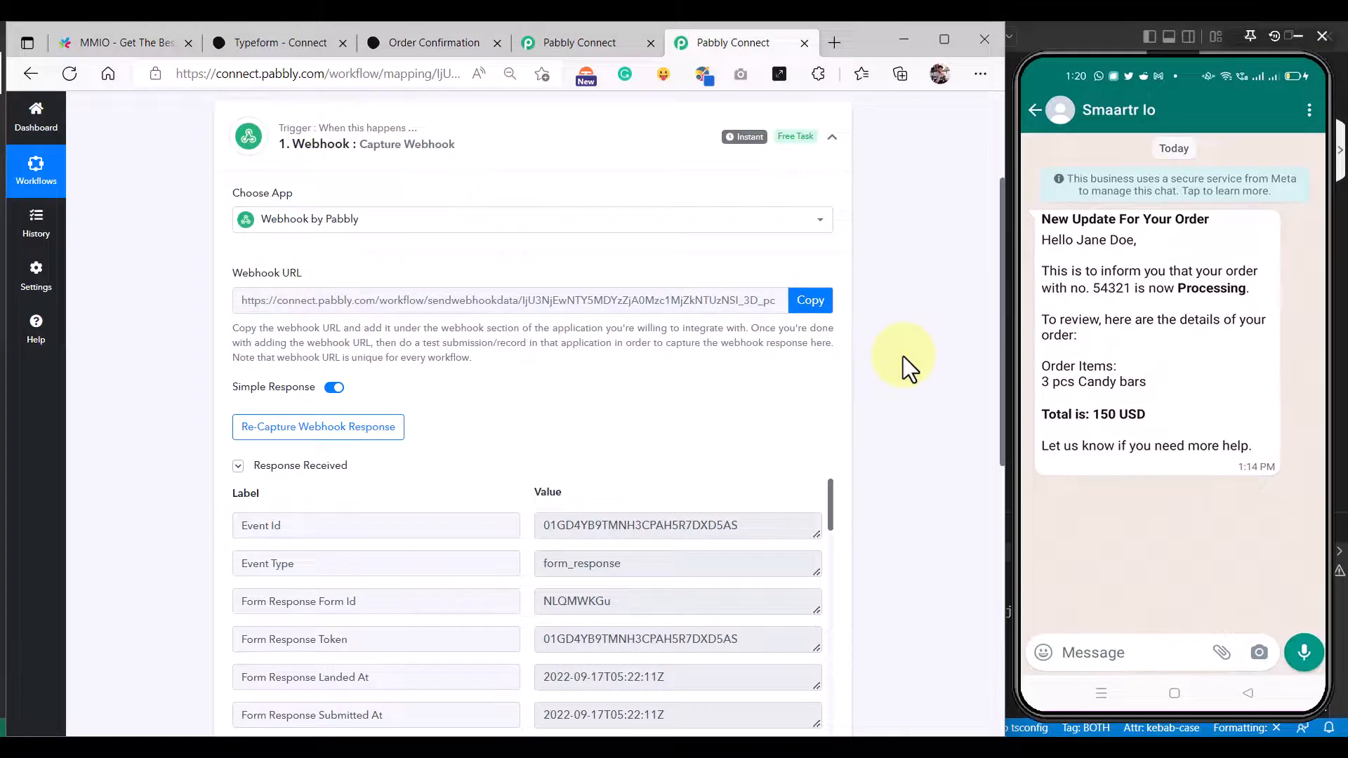
{"action": "scroll", "coordinate": [892, 343], "scroll_direction": "down", "scroll_amount": 3}
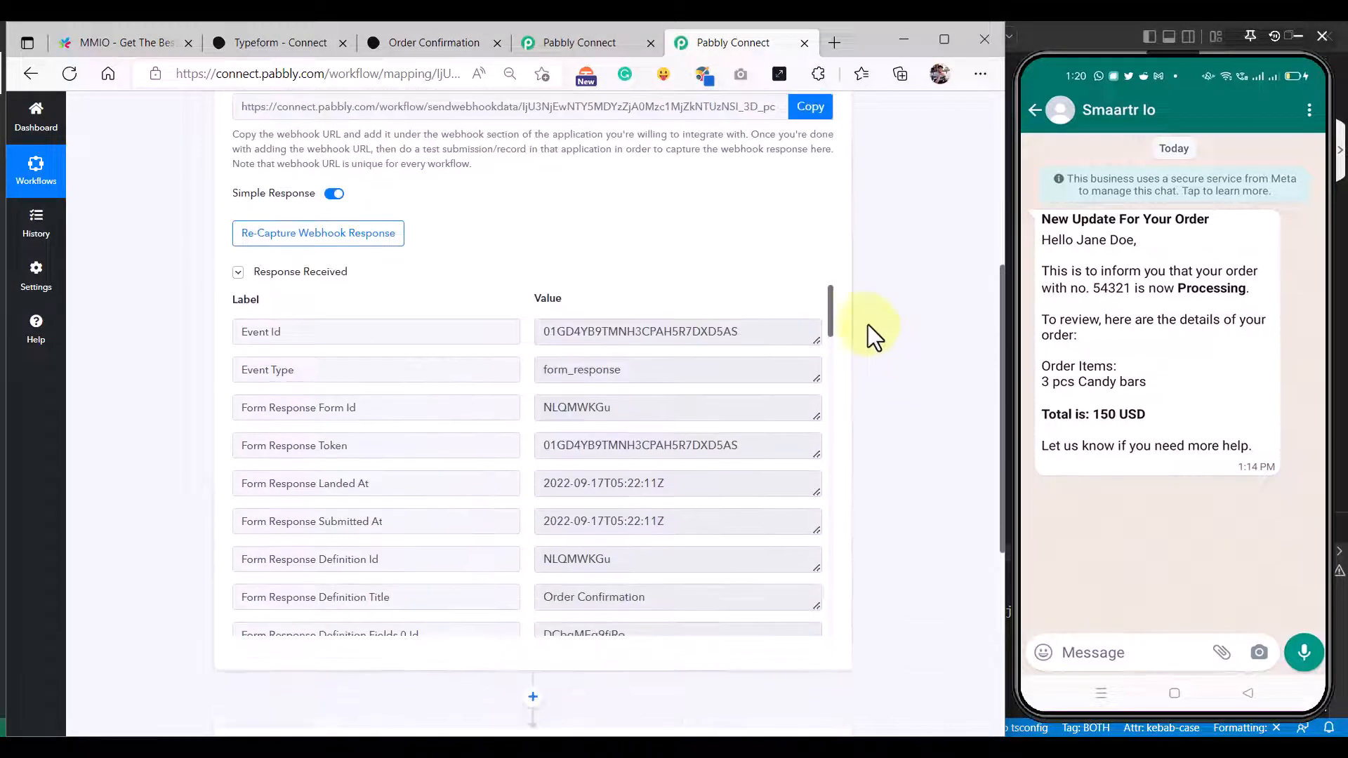
{"action": "scroll", "coordinate": [892, 284], "scroll_direction": "down", "scroll_amount": 2}
{"action": "left_click_drag", "start_coordinate": [832, 210], "coordinate": [831, 511]}
{"action": "scroll", "coordinate": [918, 466], "scroll_direction": "down", "scroll_amount": 4}
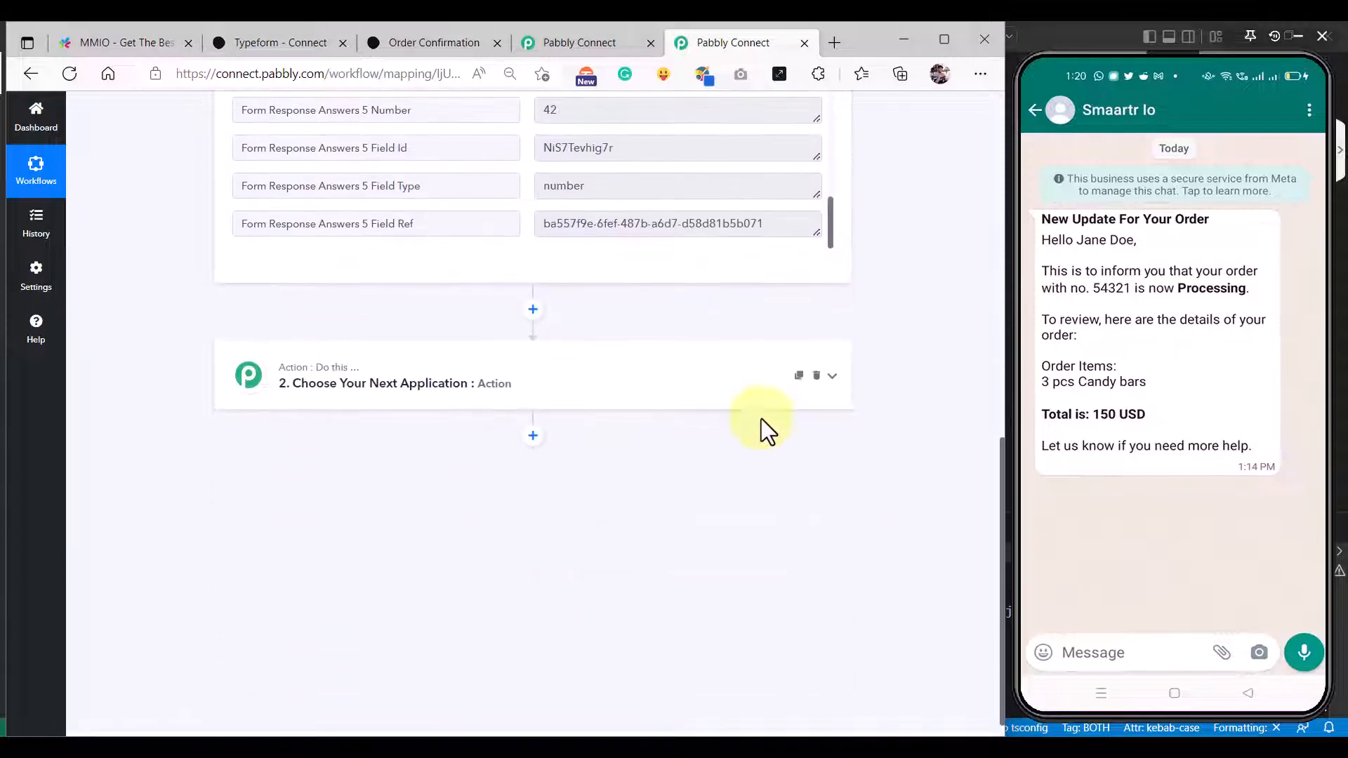
{"action": "scroll", "coordinate": [761, 428], "scroll_direction": "up", "scroll_amount": 4}
{"action": "scroll", "coordinate": [640, 370], "scroll_direction": "up", "scroll_amount": 2}
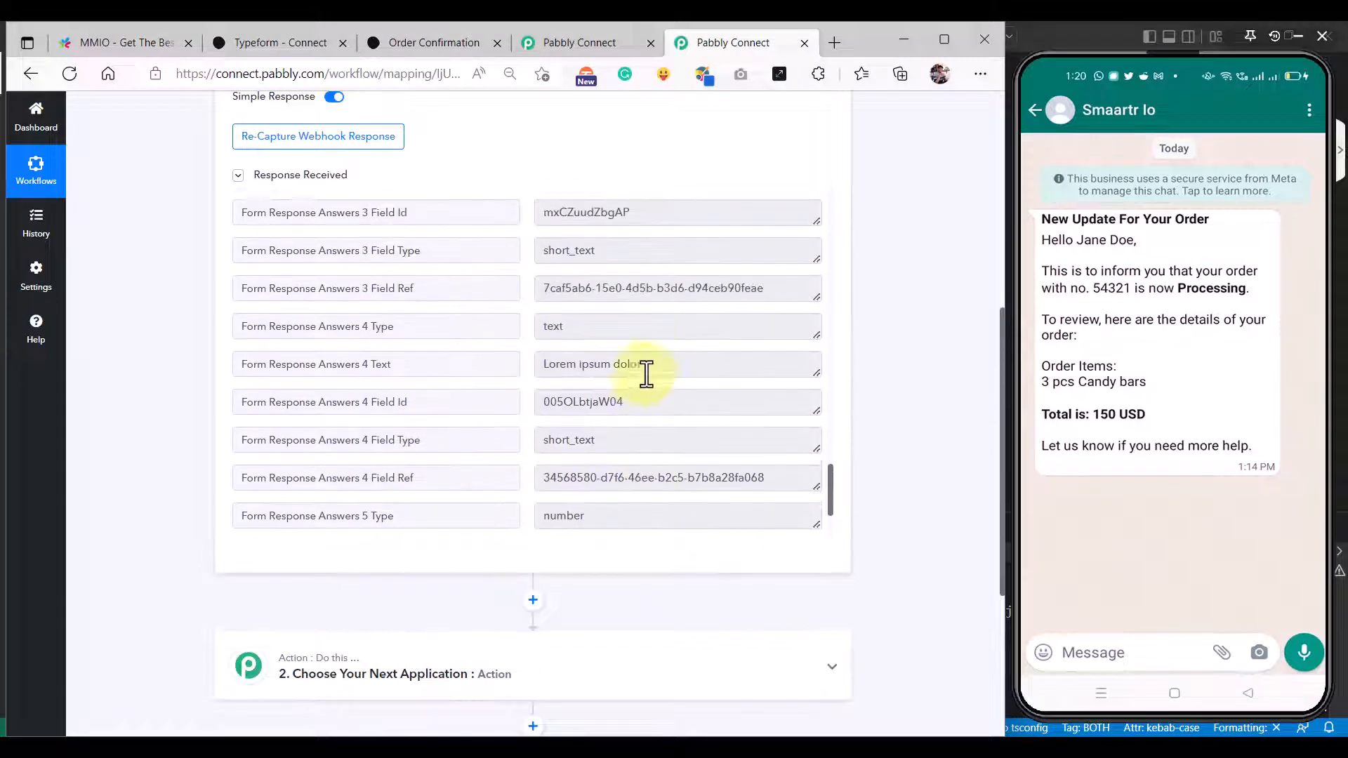
{"action": "scroll", "coordinate": [920, 350], "scroll_direction": "down", "scroll_amount": 1}
{"action": "scroll", "coordinate": [920, 349], "scroll_direction": "down", "scroll_amount": 4}
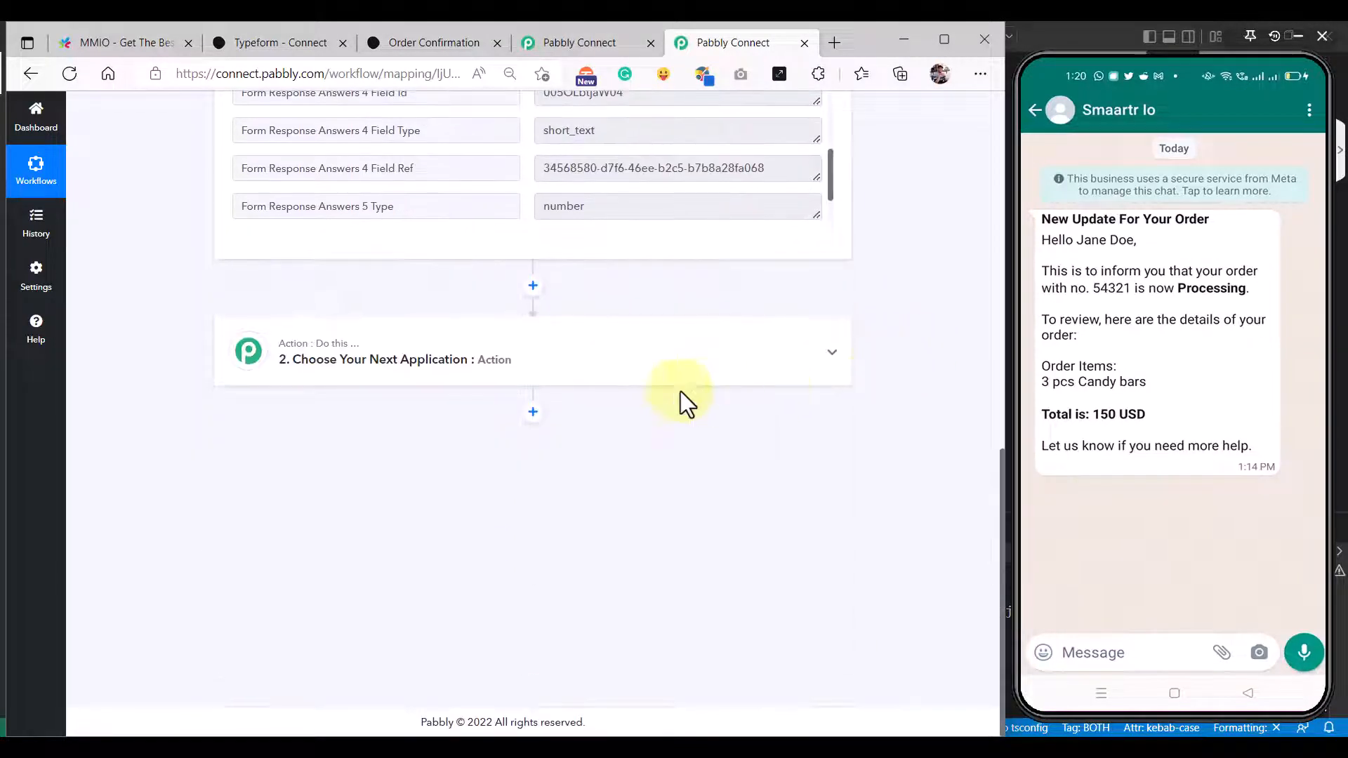
Step: Choose API by Pabbly as the application for the workflow's second step
{"action": "left_click", "coordinate": [474, 379]}
{"action": "scroll", "coordinate": [473, 368], "scroll_direction": "down", "scroll_amount": 4}
{"action": "scroll", "coordinate": [385, 313], "scroll_direction": "up", "scroll_amount": 3}
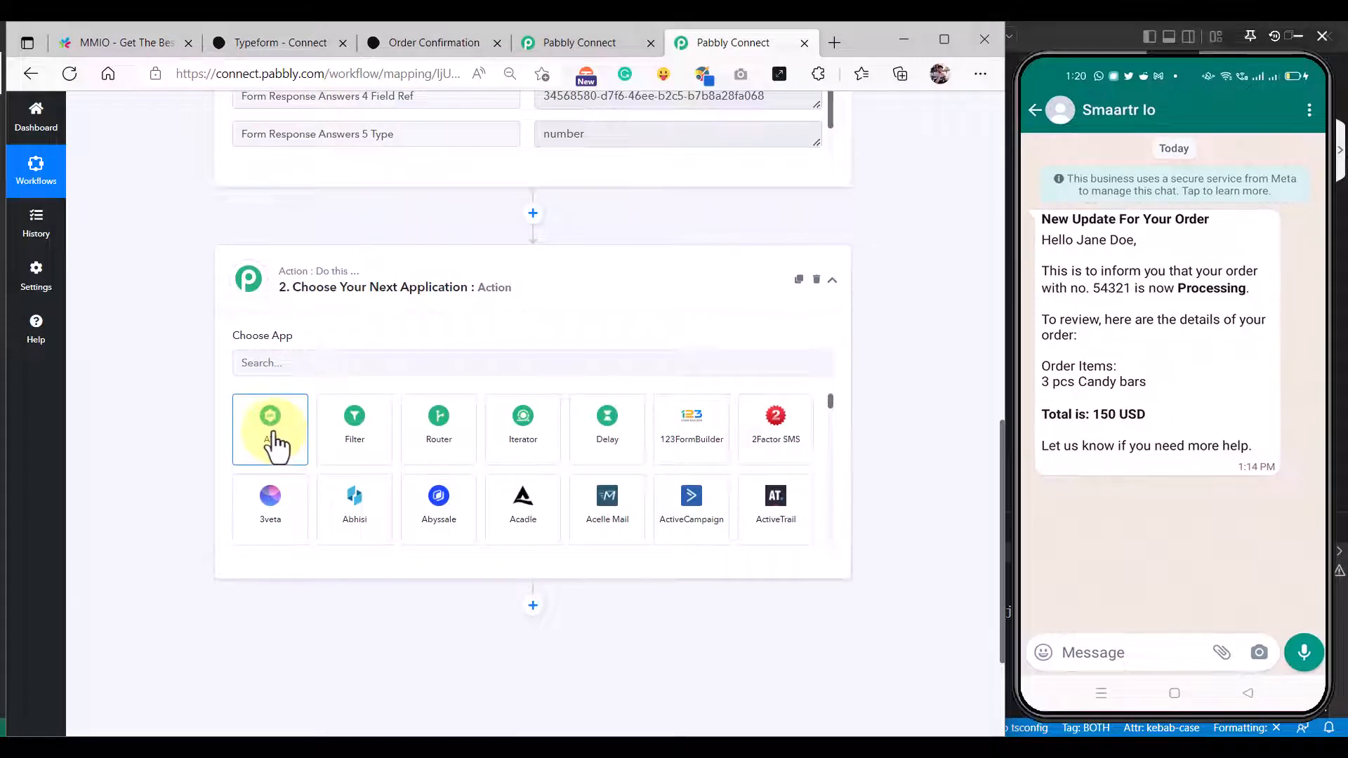
{"action": "left_click", "coordinate": [272, 435]}
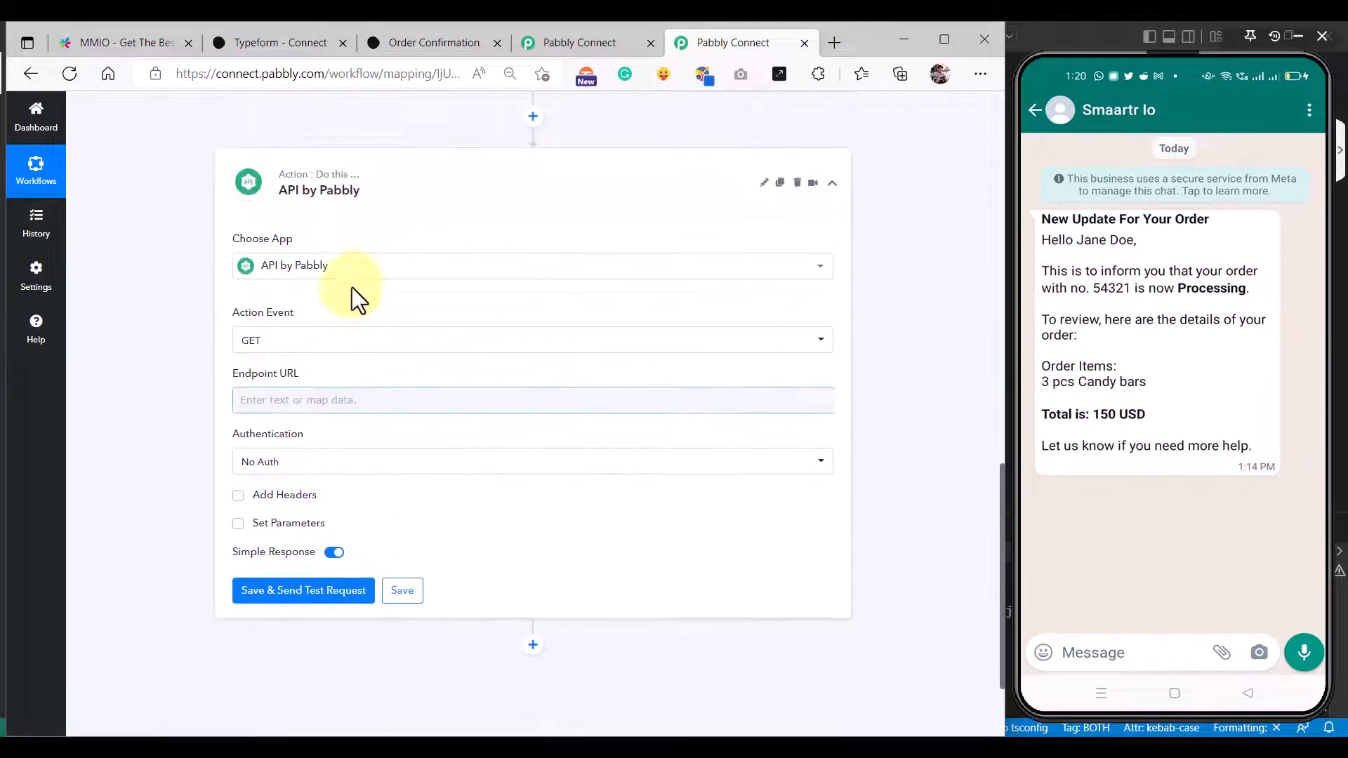
Step: Set the API action's event to Custom Request and its method to POST
{"action": "left_click", "coordinate": [323, 348]}
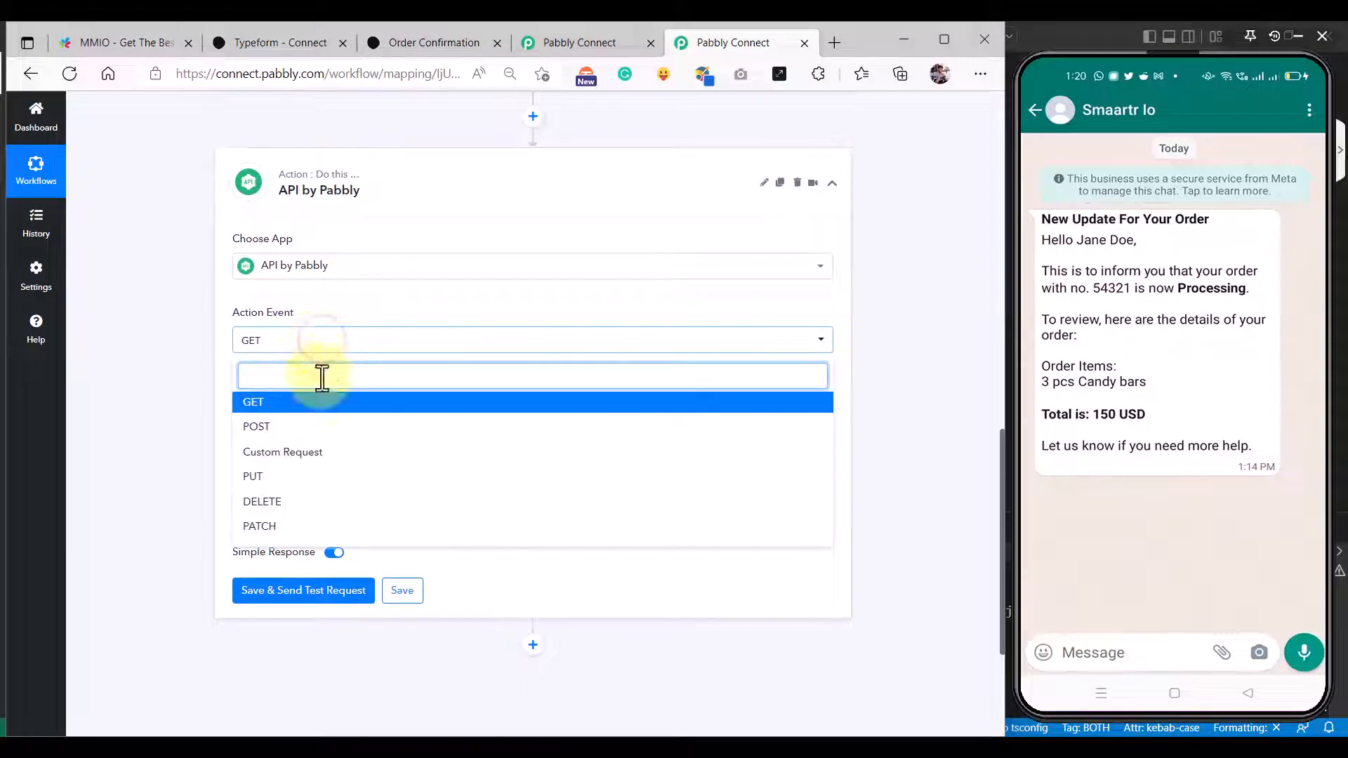
{"action": "left_click", "coordinate": [309, 456]}
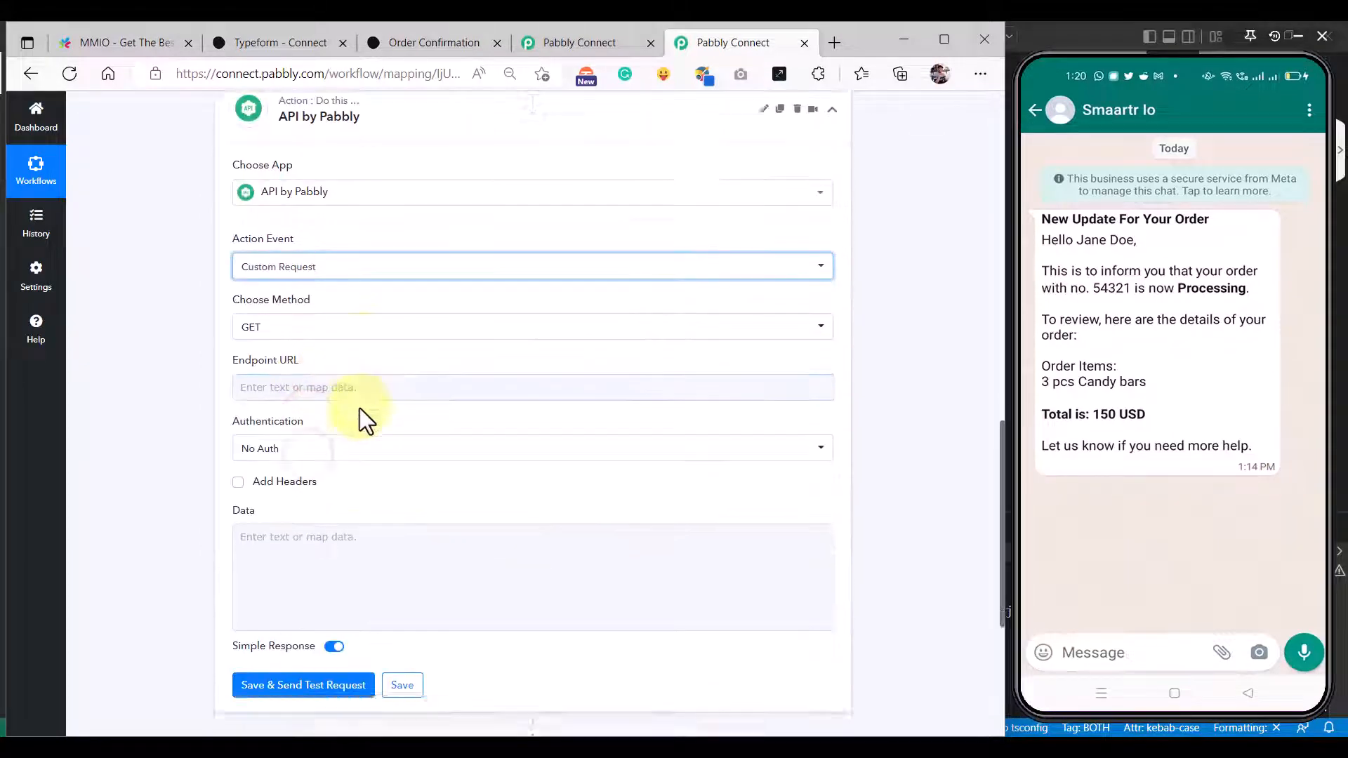
{"action": "left_click", "coordinate": [322, 306]}
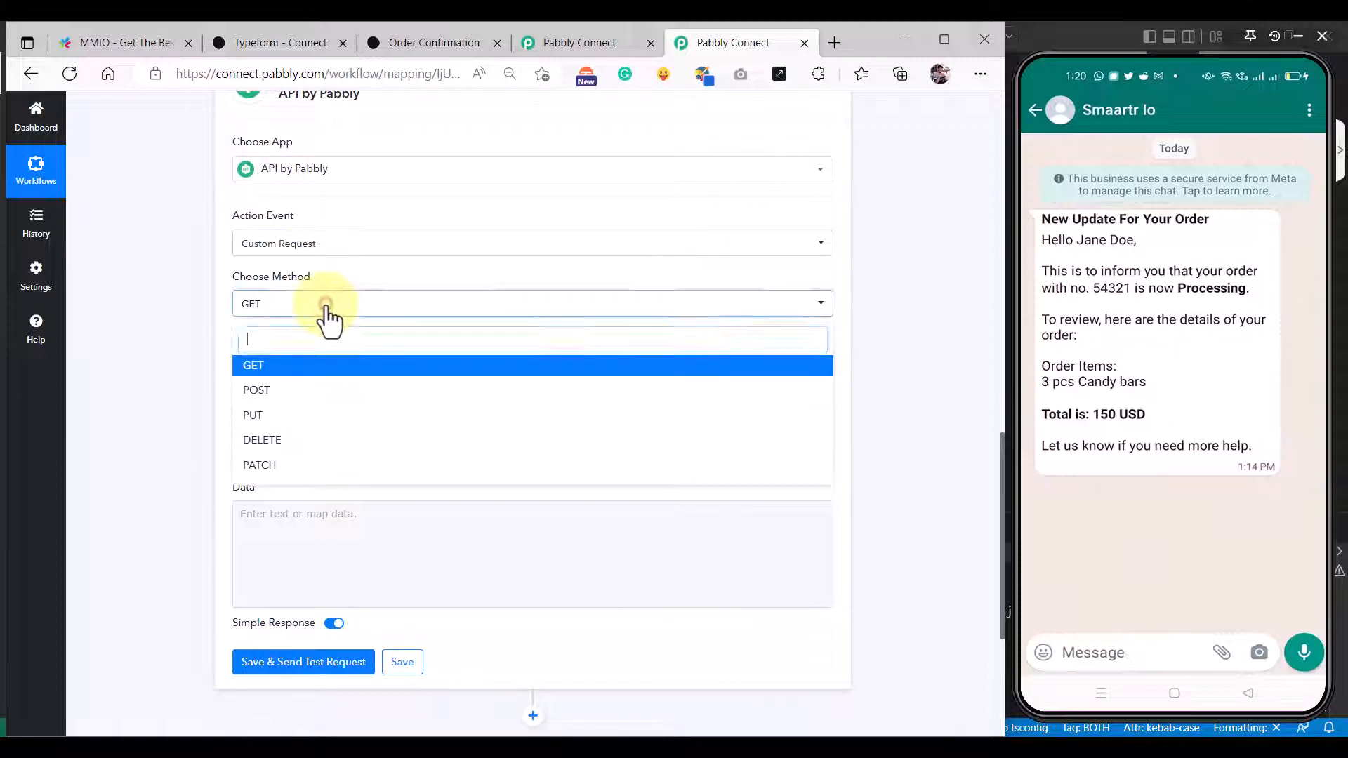
{"action": "left_click", "coordinate": [304, 394]}
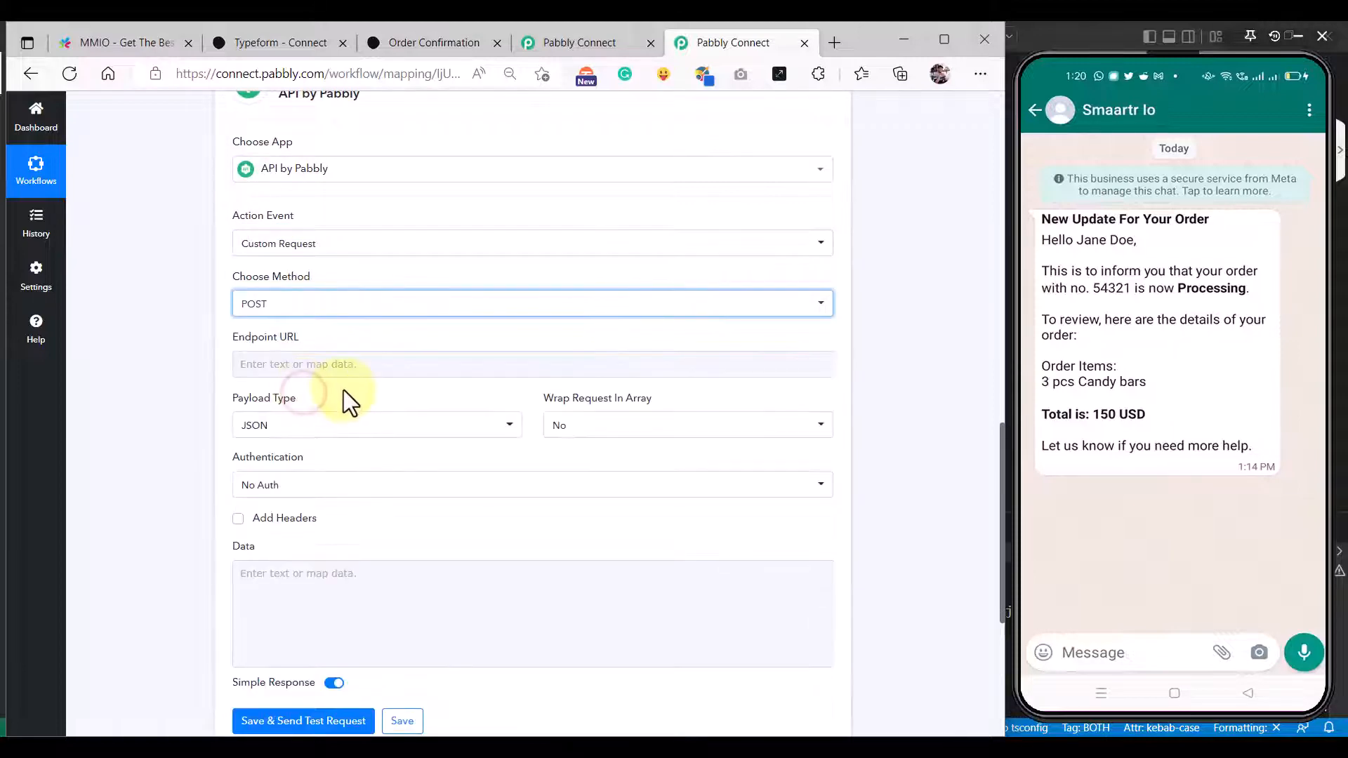
{"action": "left_click", "coordinate": [380, 365]}
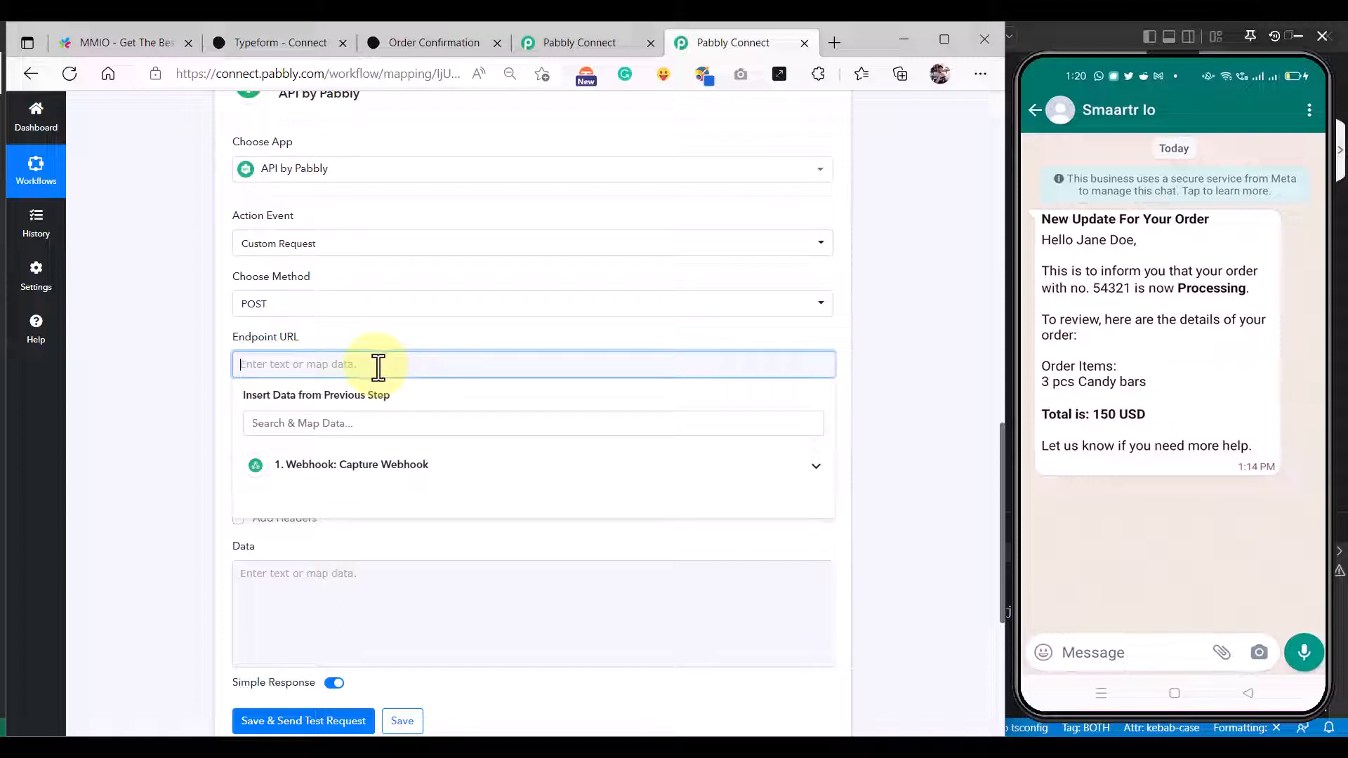
{"action": "left_click", "coordinate": [209, 369]}
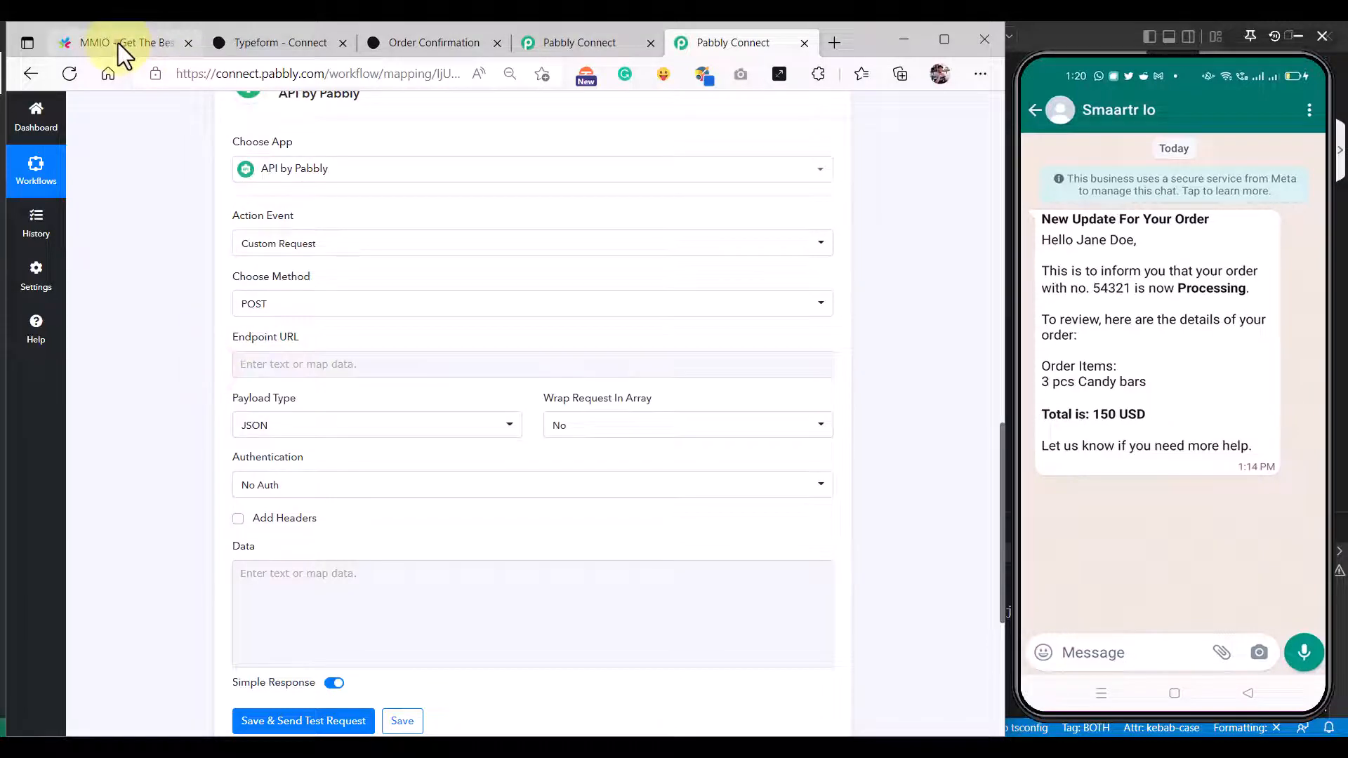
Step: Switch to MMIO and leave the open template flow for the list of WhatsApp flows
{"action": "left_click", "coordinate": [118, 43]}
{"action": "left_click", "coordinate": [803, 391]}
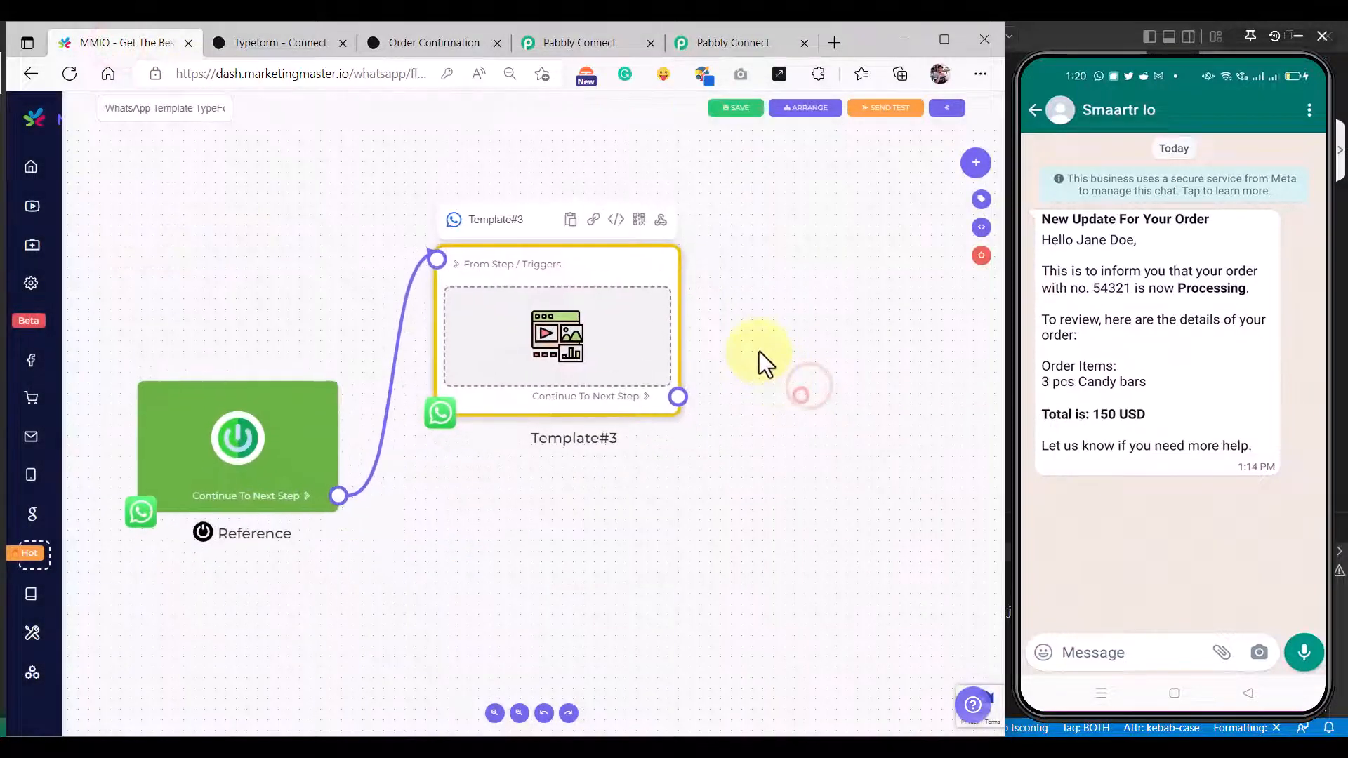
{"action": "left_click", "coordinate": [538, 340]}
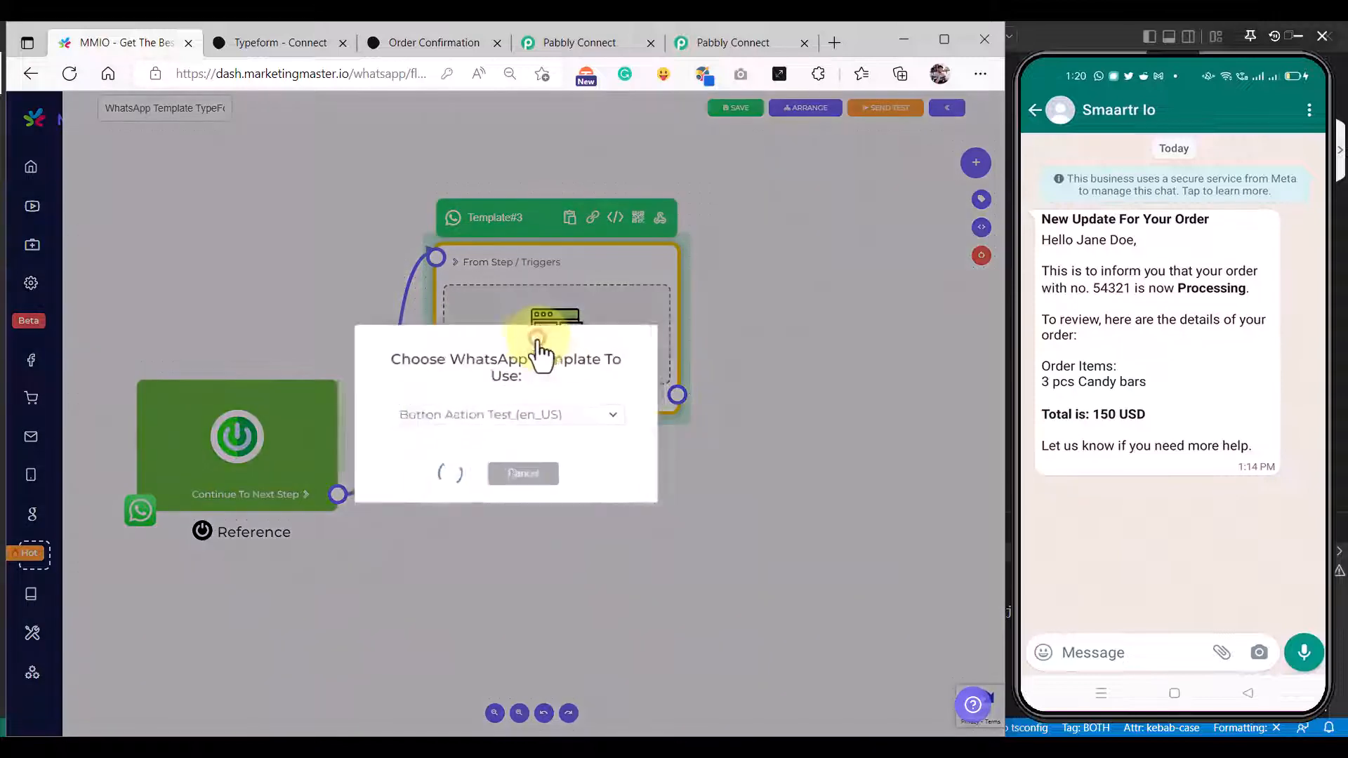
{"action": "left_click", "coordinate": [745, 352]}
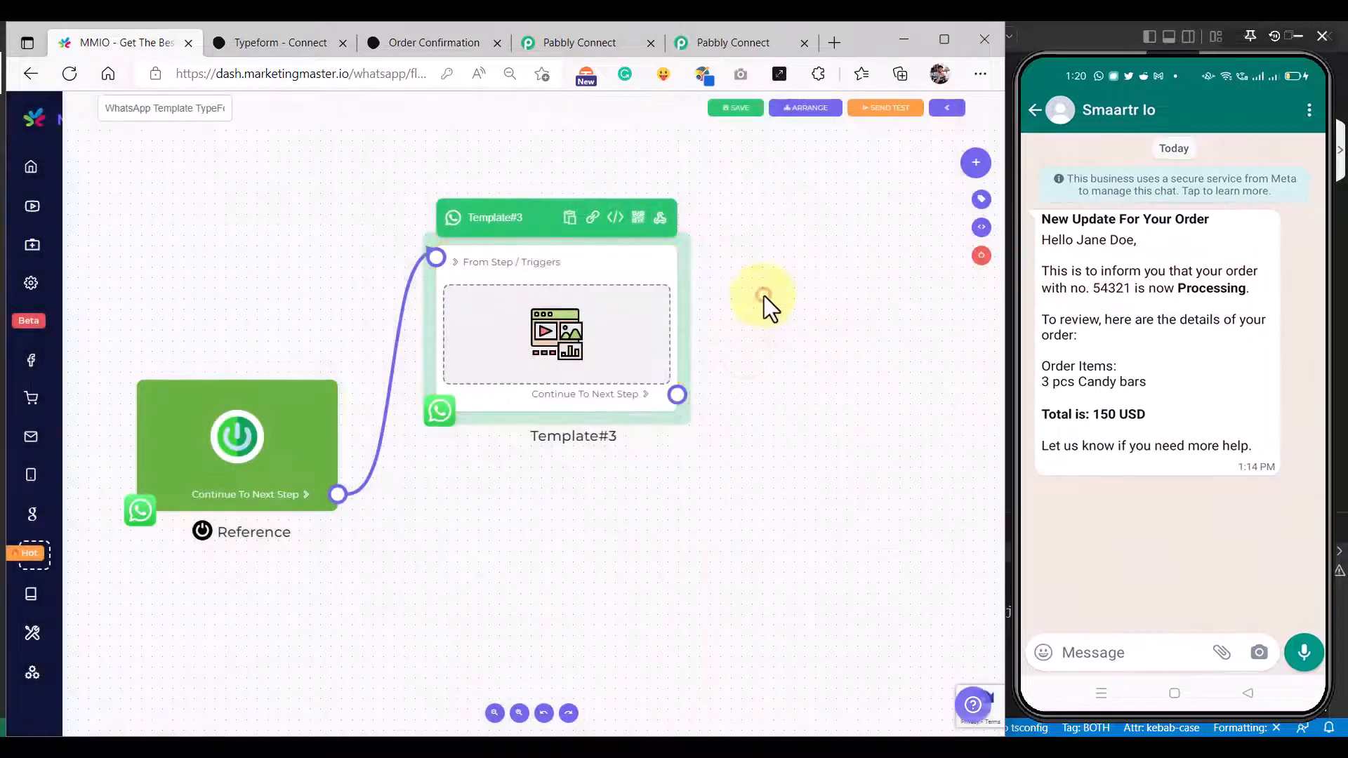
{"action": "left_click", "coordinate": [764, 296]}
{"action": "left_click", "coordinate": [952, 111]}
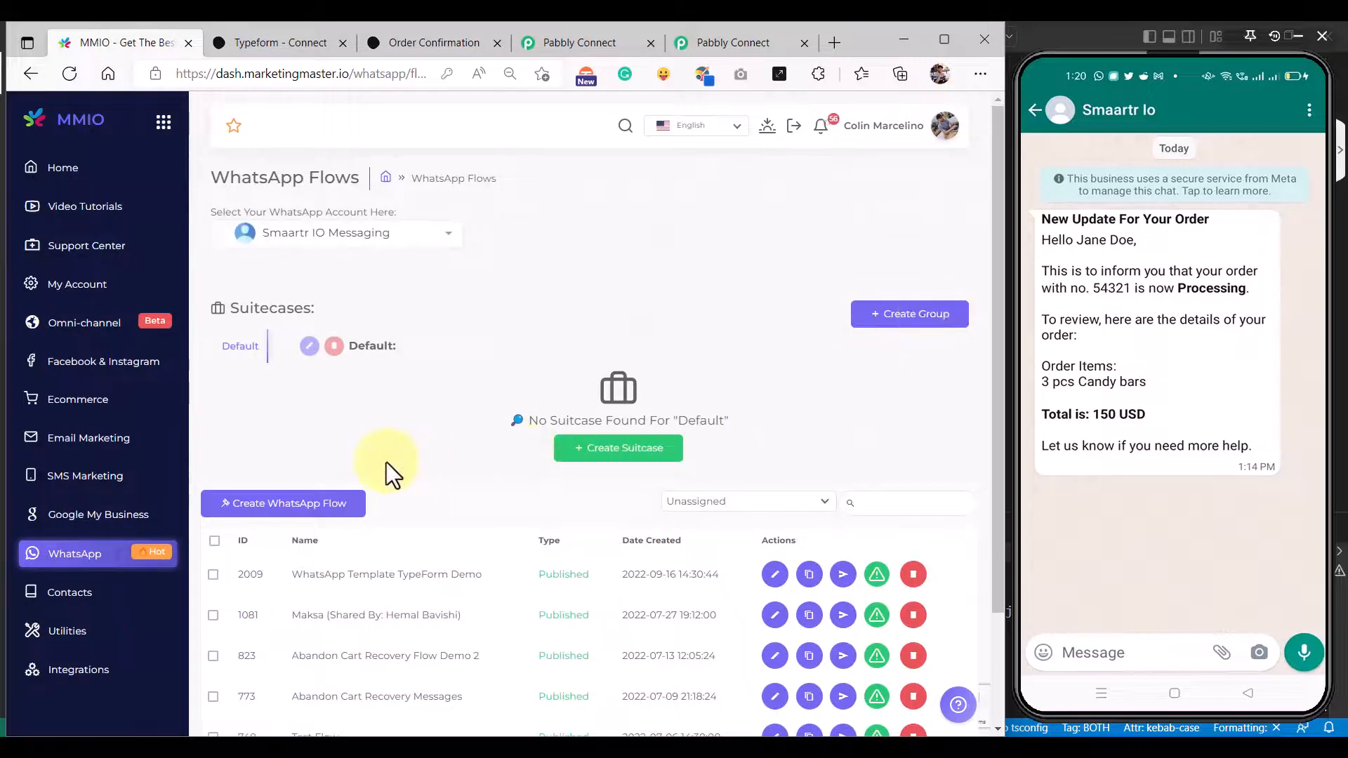
{"action": "scroll", "coordinate": [386, 464], "scroll_direction": "down", "scroll_amount": 2}
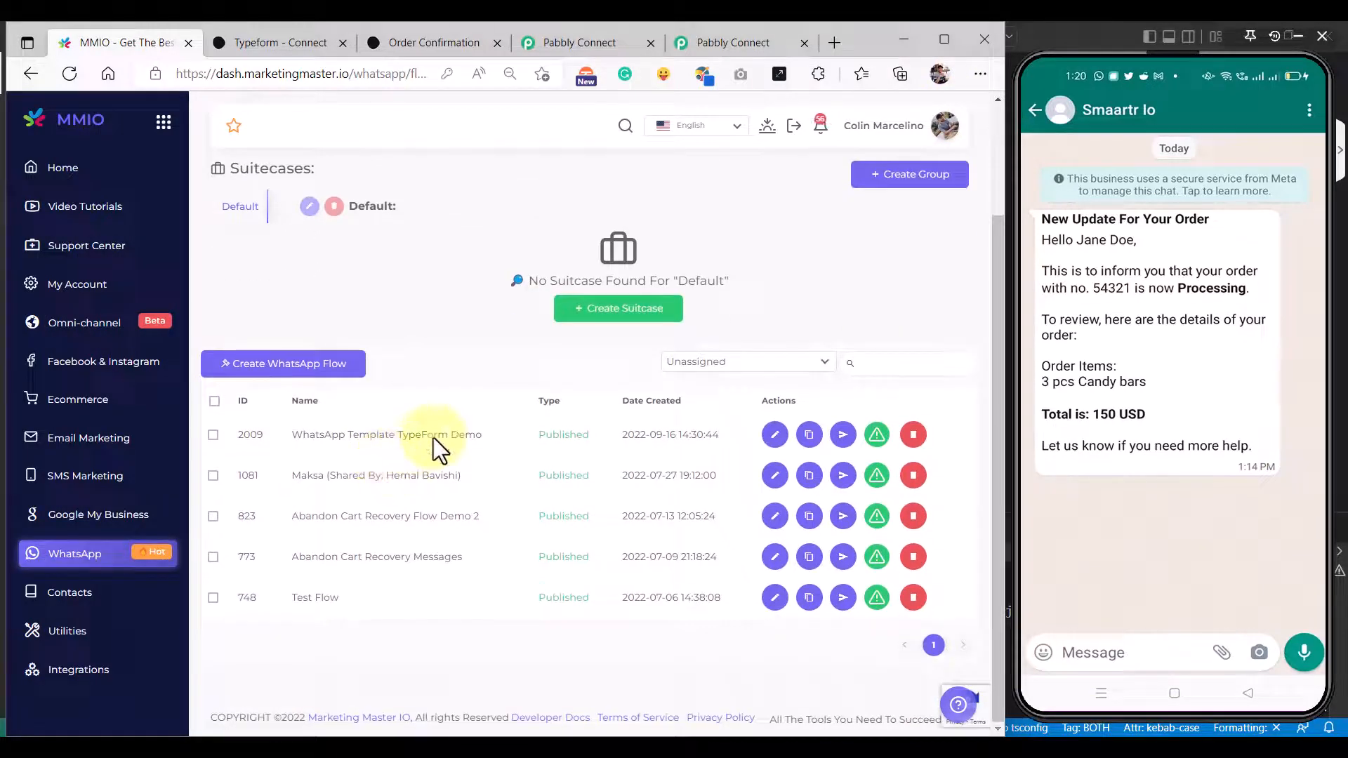
{"action": "left_click", "coordinate": [139, 556]}
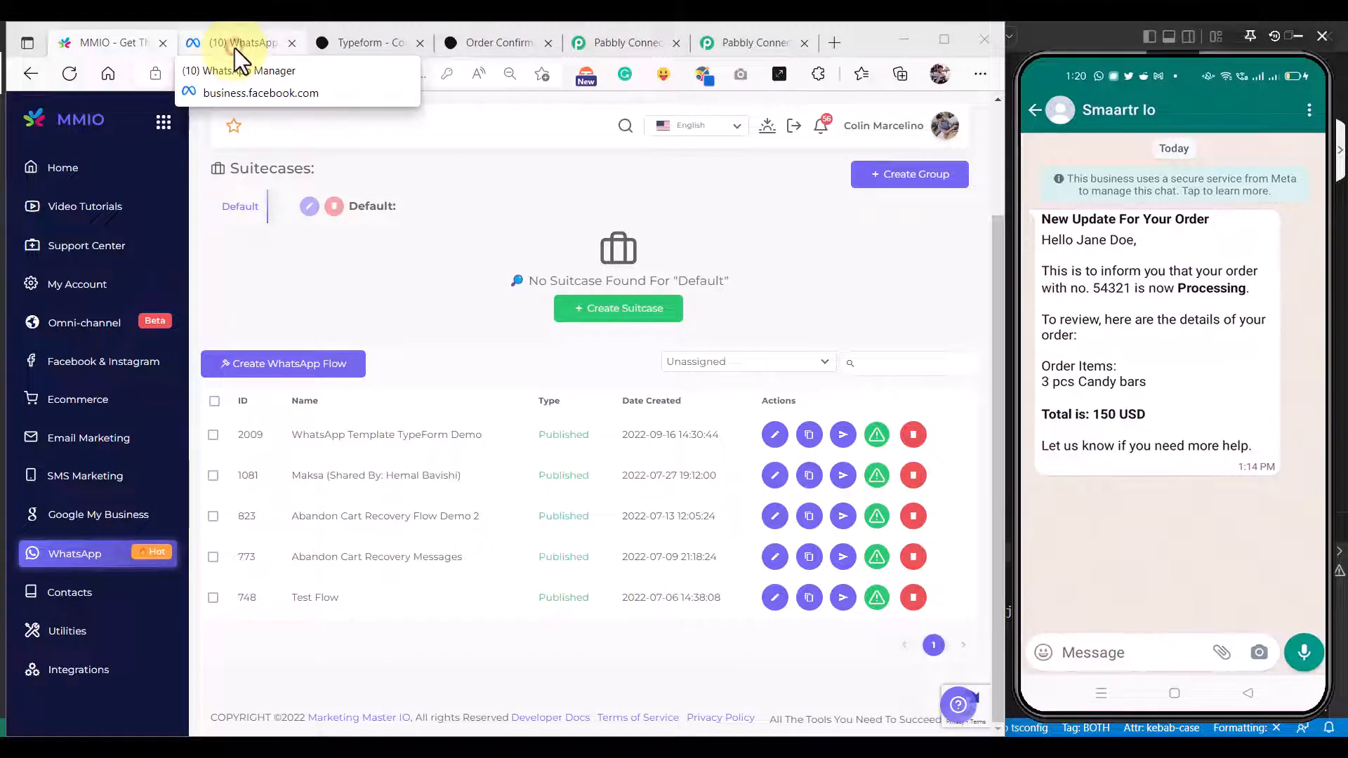
Step: Switch to WhatsApp Manager and open the order_confirmation message template
{"action": "left_click", "coordinate": [237, 50]}
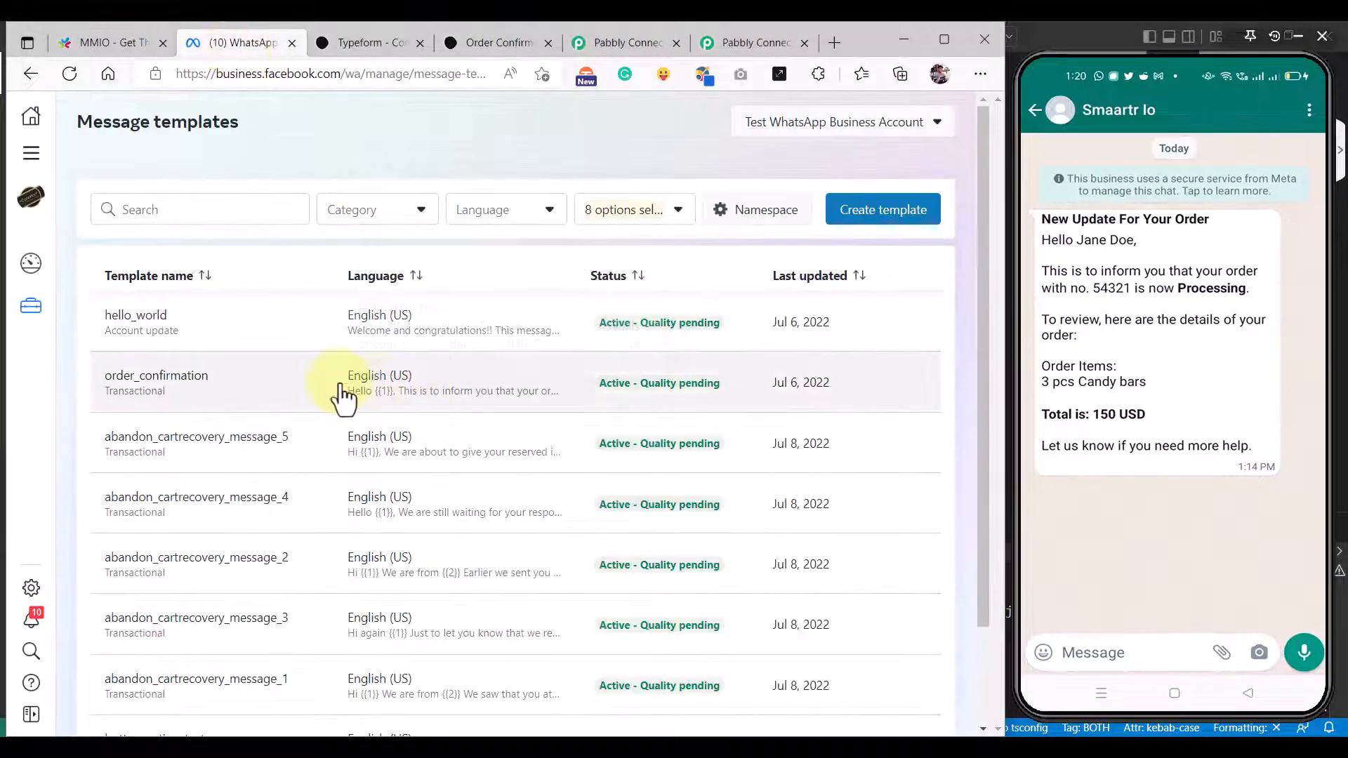
{"action": "scroll", "coordinate": [250, 451], "scroll_direction": "down", "scroll_amount": 2}
{"action": "scroll", "coordinate": [246, 457], "scroll_direction": "up", "scroll_amount": 2}
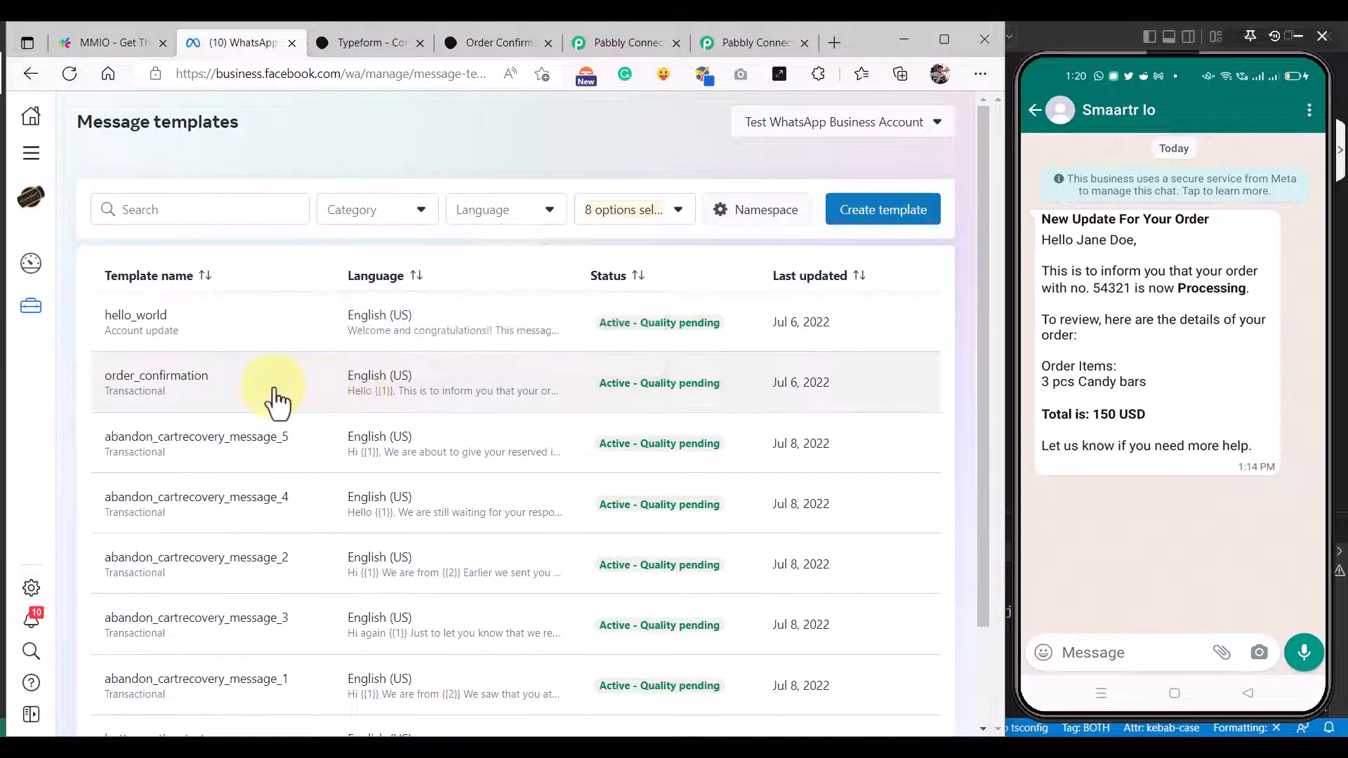
{"action": "left_click", "coordinate": [276, 400]}
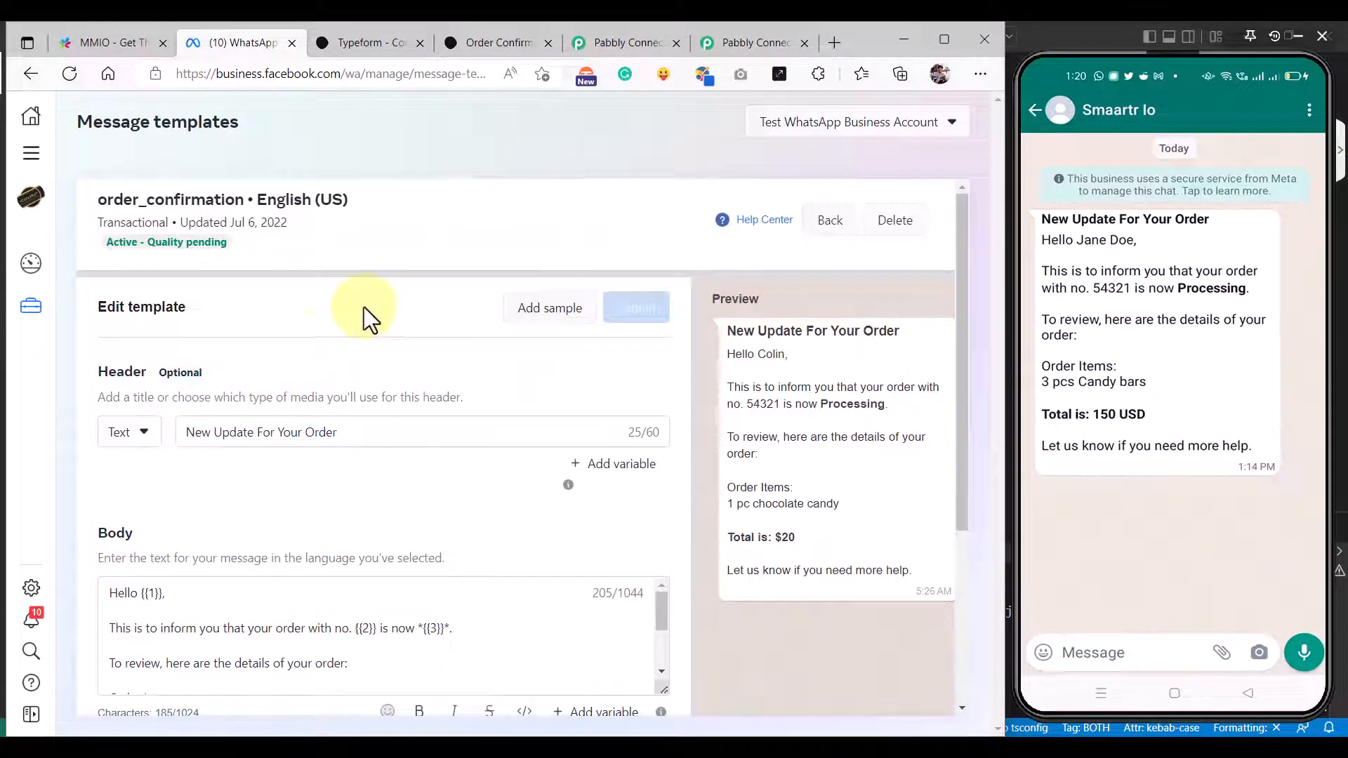
Step: Examine the template's header, the numbered variables in its body, and the message preview
{"action": "scroll", "coordinate": [361, 319], "scroll_direction": "down", "scroll_amount": 3}
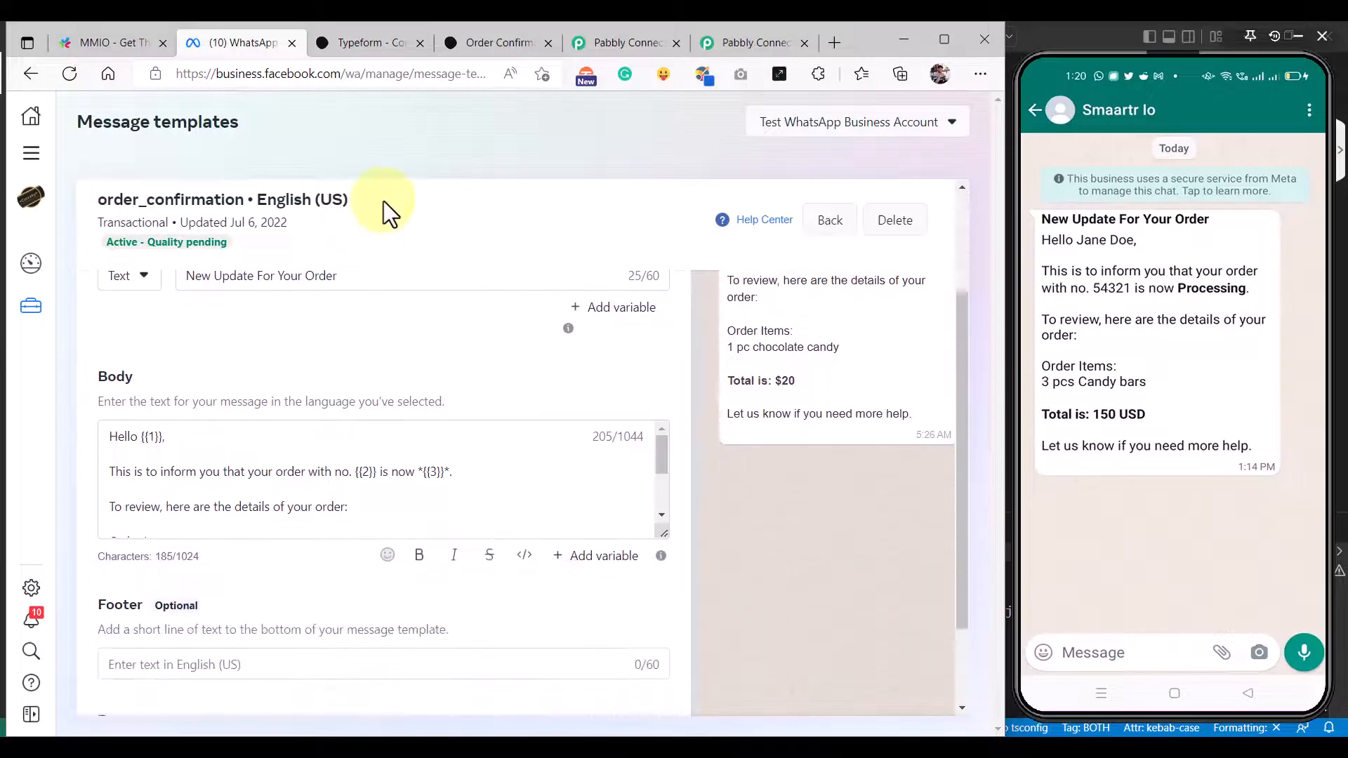
{"action": "scroll", "coordinate": [366, 344], "scroll_direction": "up", "scroll_amount": 3}
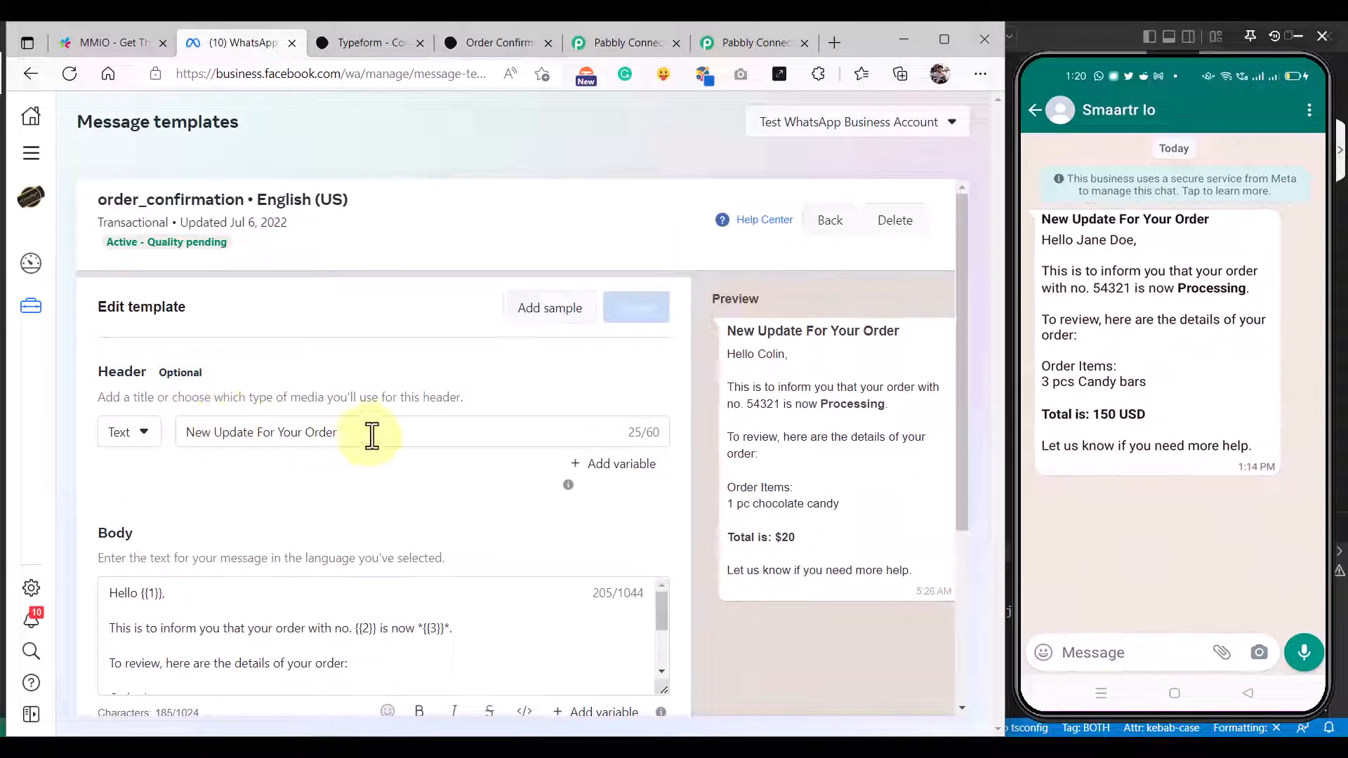
{"action": "left_click", "coordinate": [371, 433]}
{"action": "scroll", "coordinate": [390, 389], "scroll_direction": "down", "scroll_amount": 4}
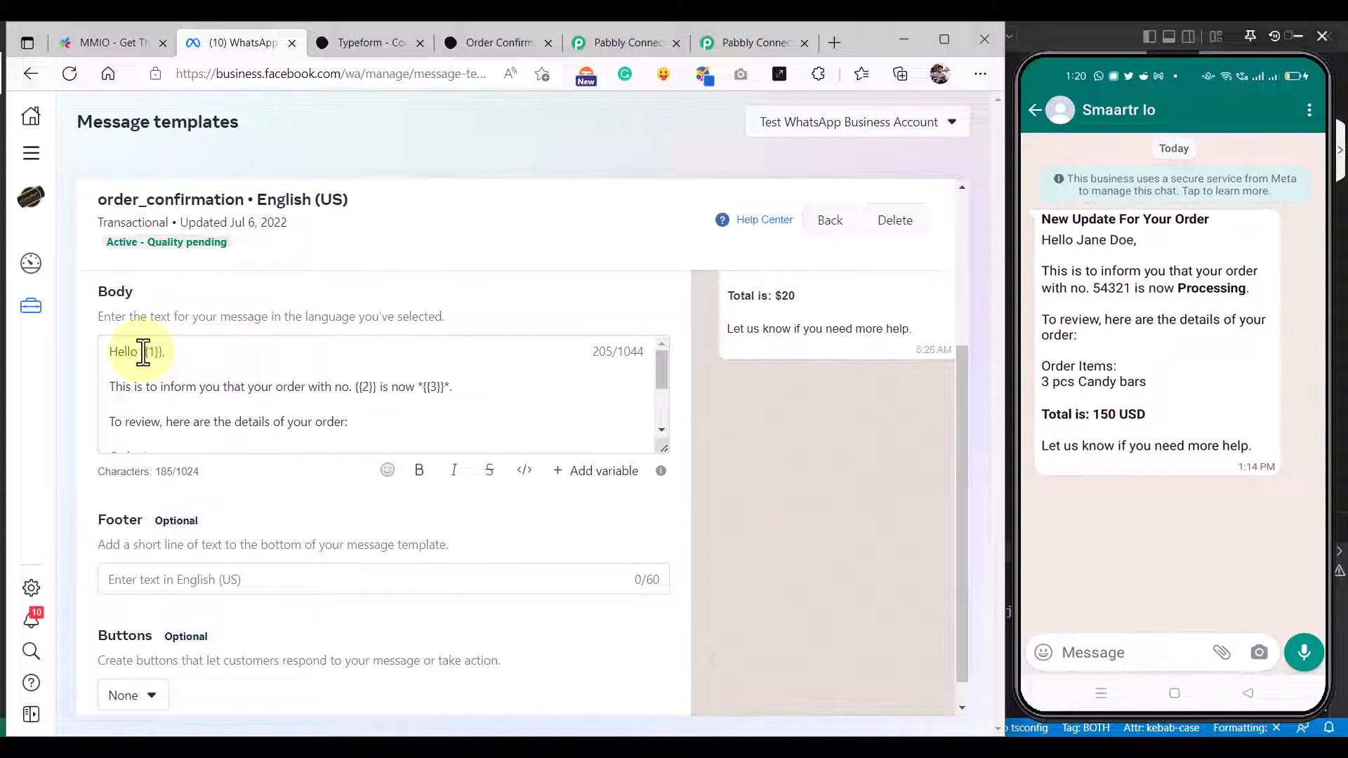
{"action": "double_click", "coordinate": [143, 352]}
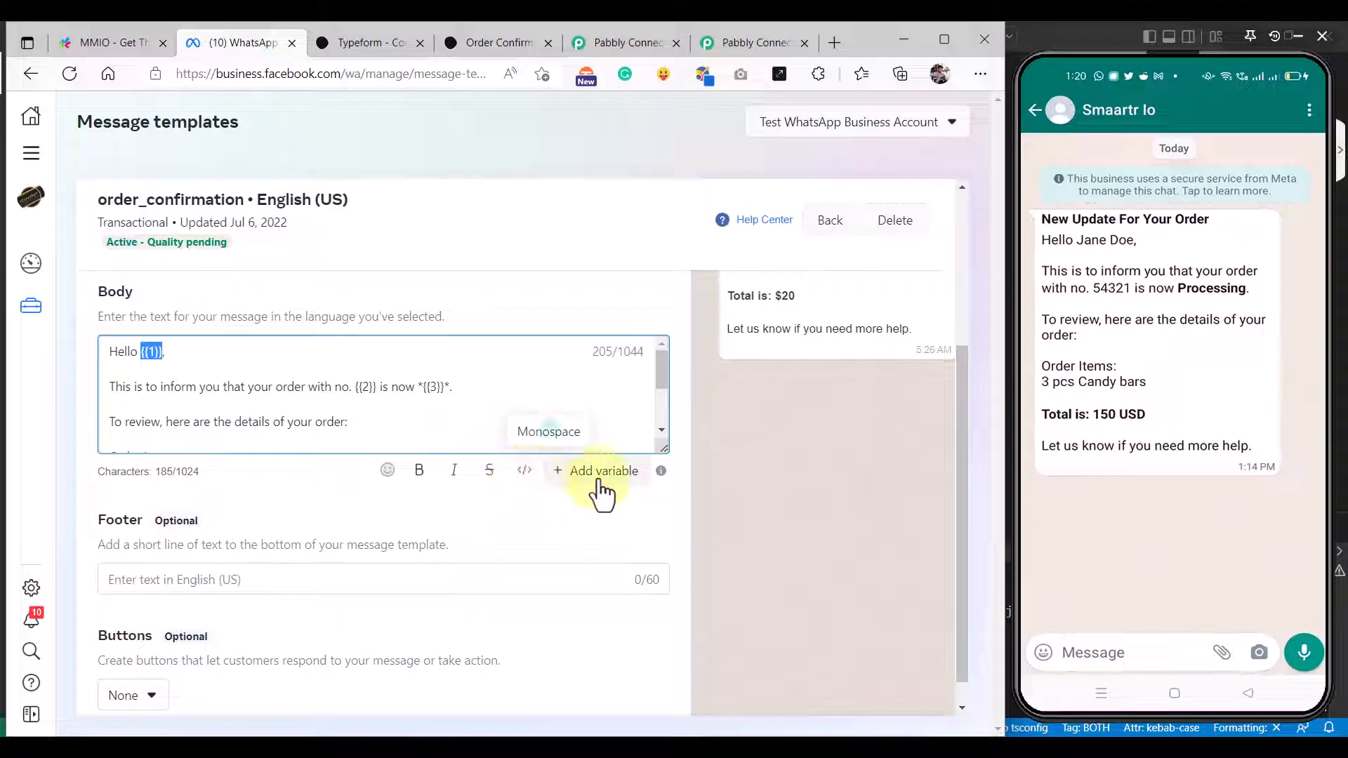
{"action": "left_click_drag", "start_coordinate": [665, 382], "coordinate": [668, 431]}
{"action": "scroll", "coordinate": [740, 486], "scroll_direction": "down", "scroll_amount": 1}
{"action": "scroll", "coordinate": [739, 486], "scroll_direction": "up", "scroll_amount": 4}
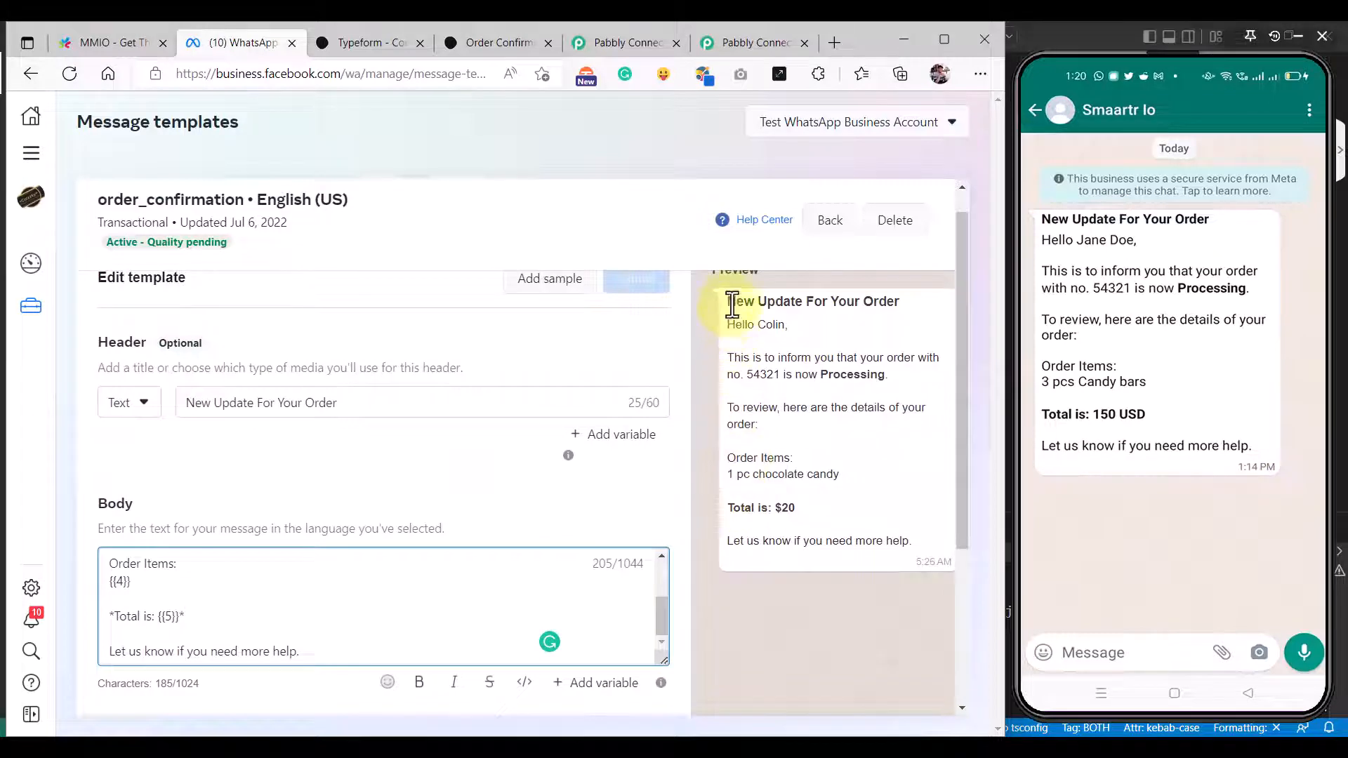
{"action": "left_click_drag", "start_coordinate": [727, 300], "coordinate": [916, 537]}
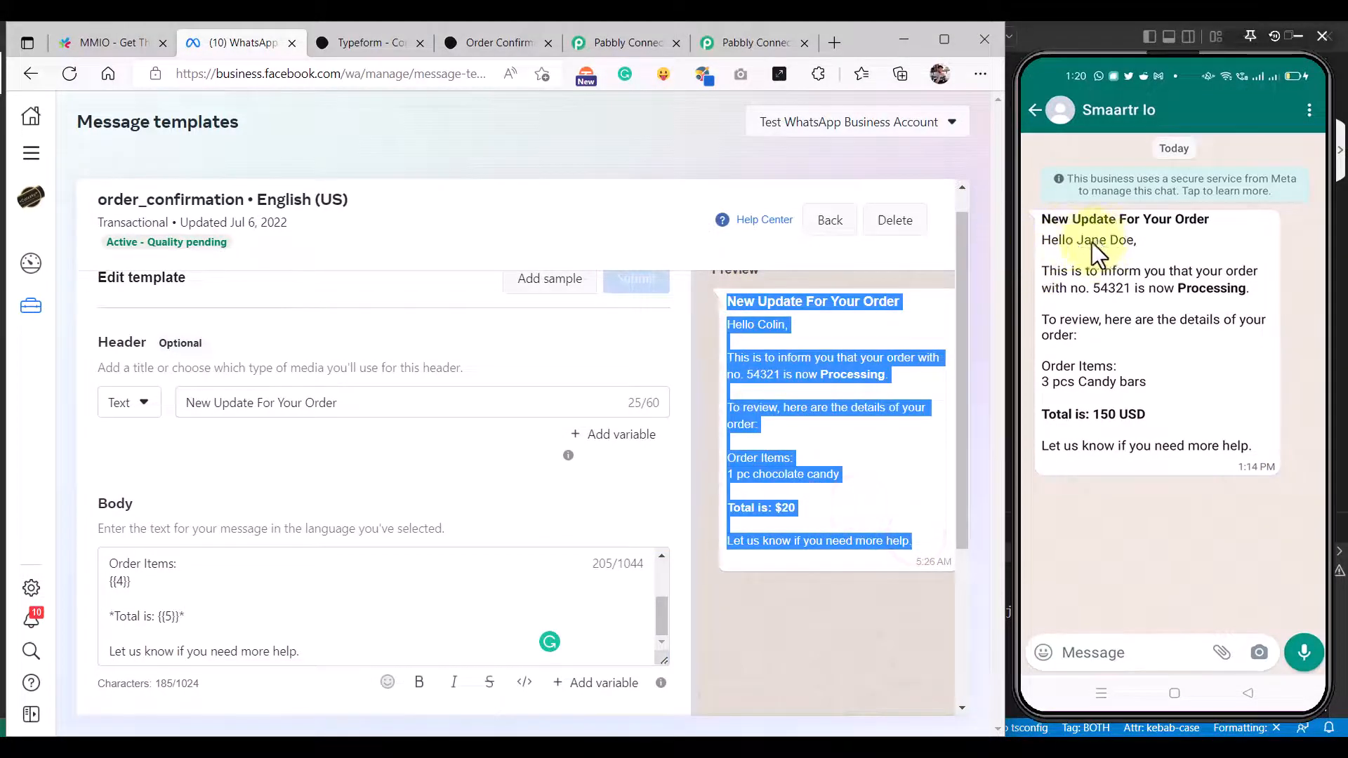
{"action": "left_click", "coordinate": [885, 361]}
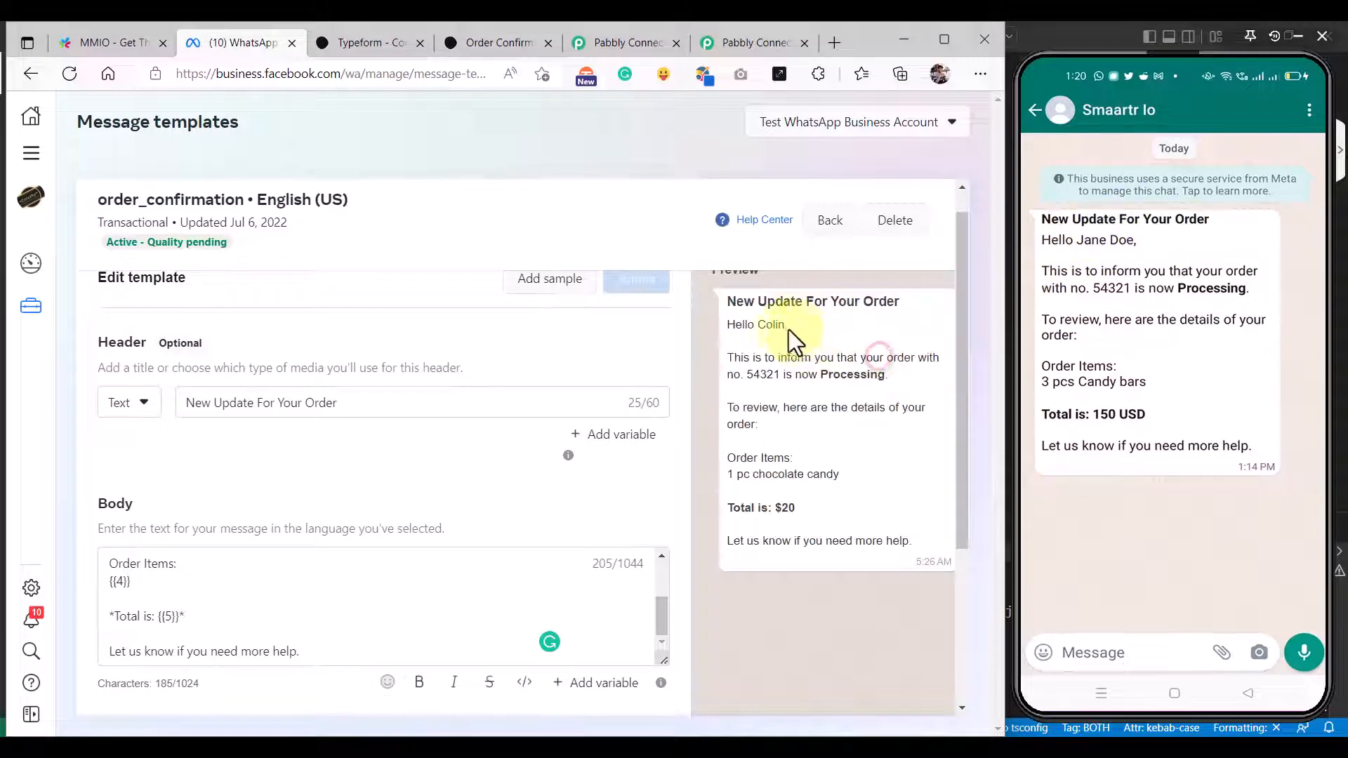
{"action": "double_click", "coordinate": [776, 325]}
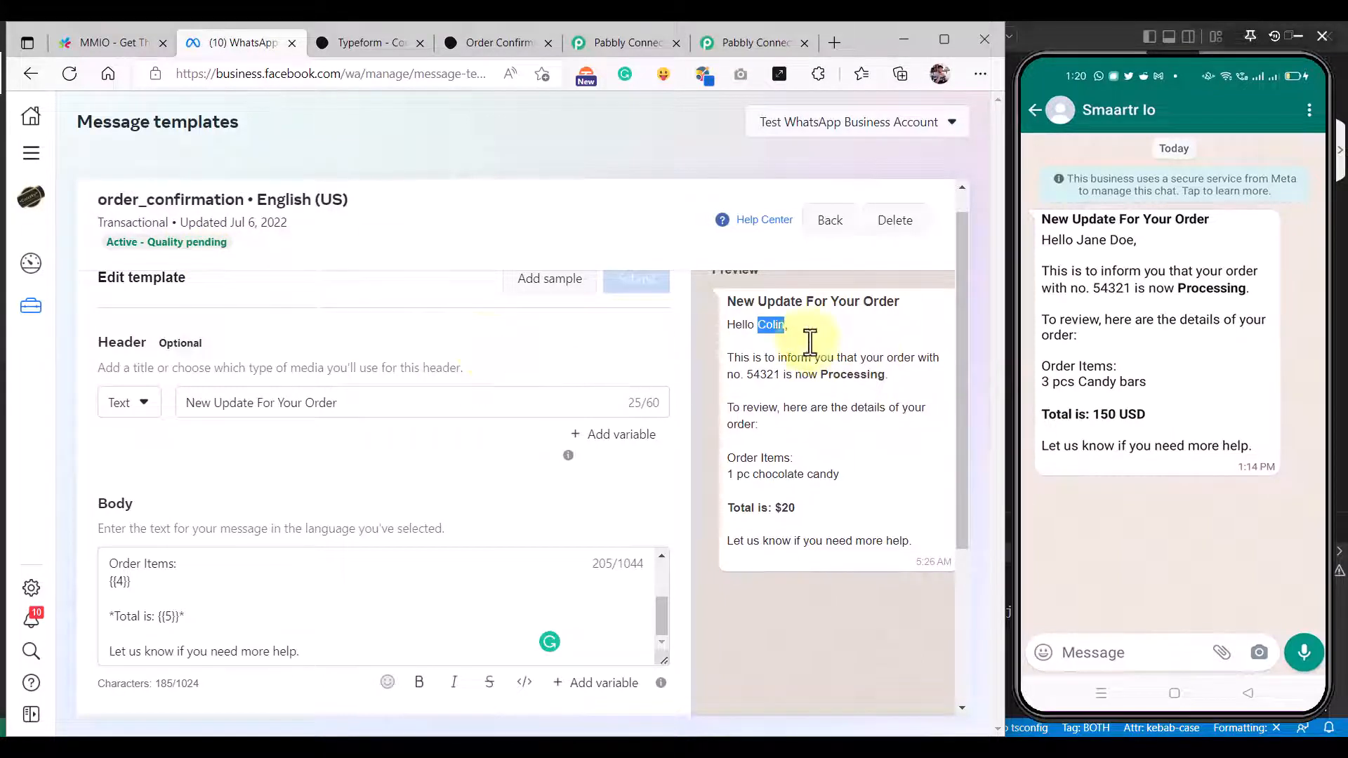
Step: Return to MMIO and find the order_confirmation template in its WhatsApp templates list
{"action": "left_click", "coordinate": [108, 40]}
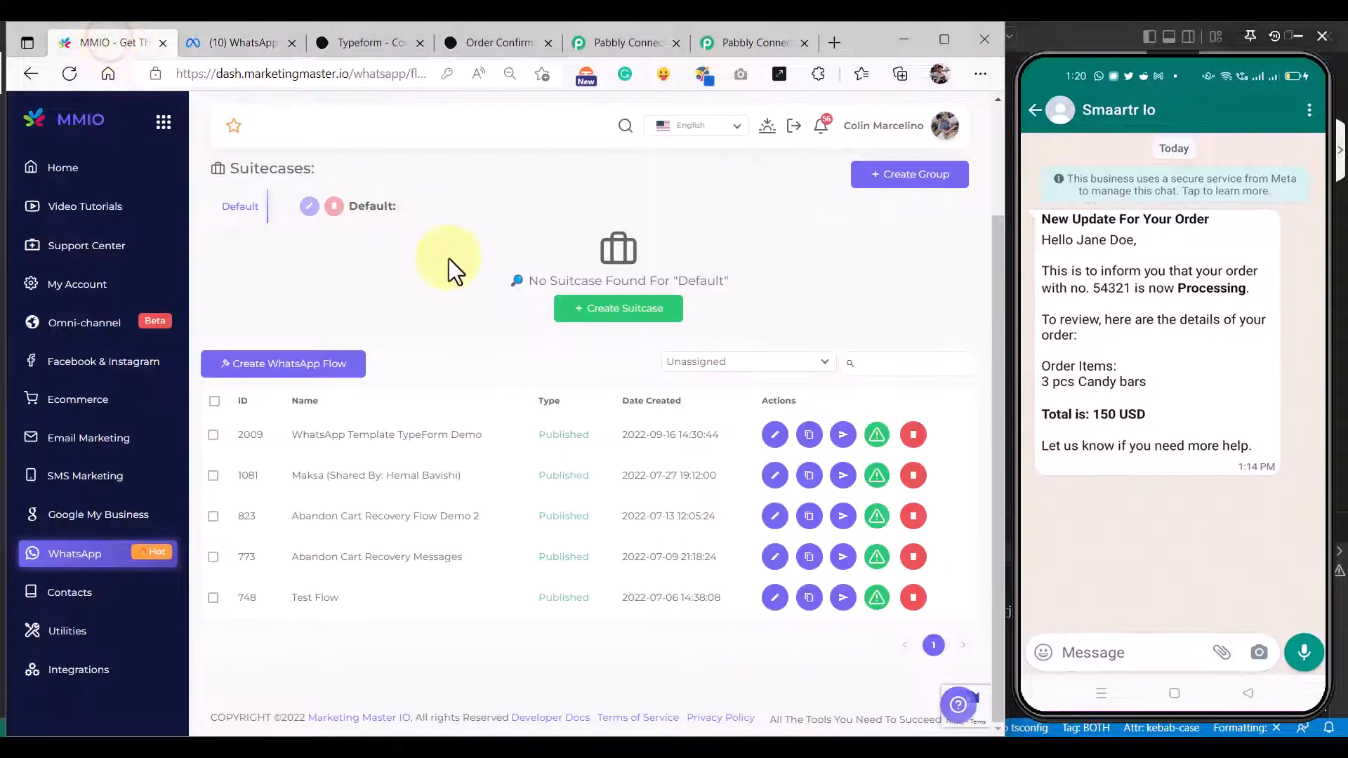
{"action": "left_click", "coordinate": [67, 554]}
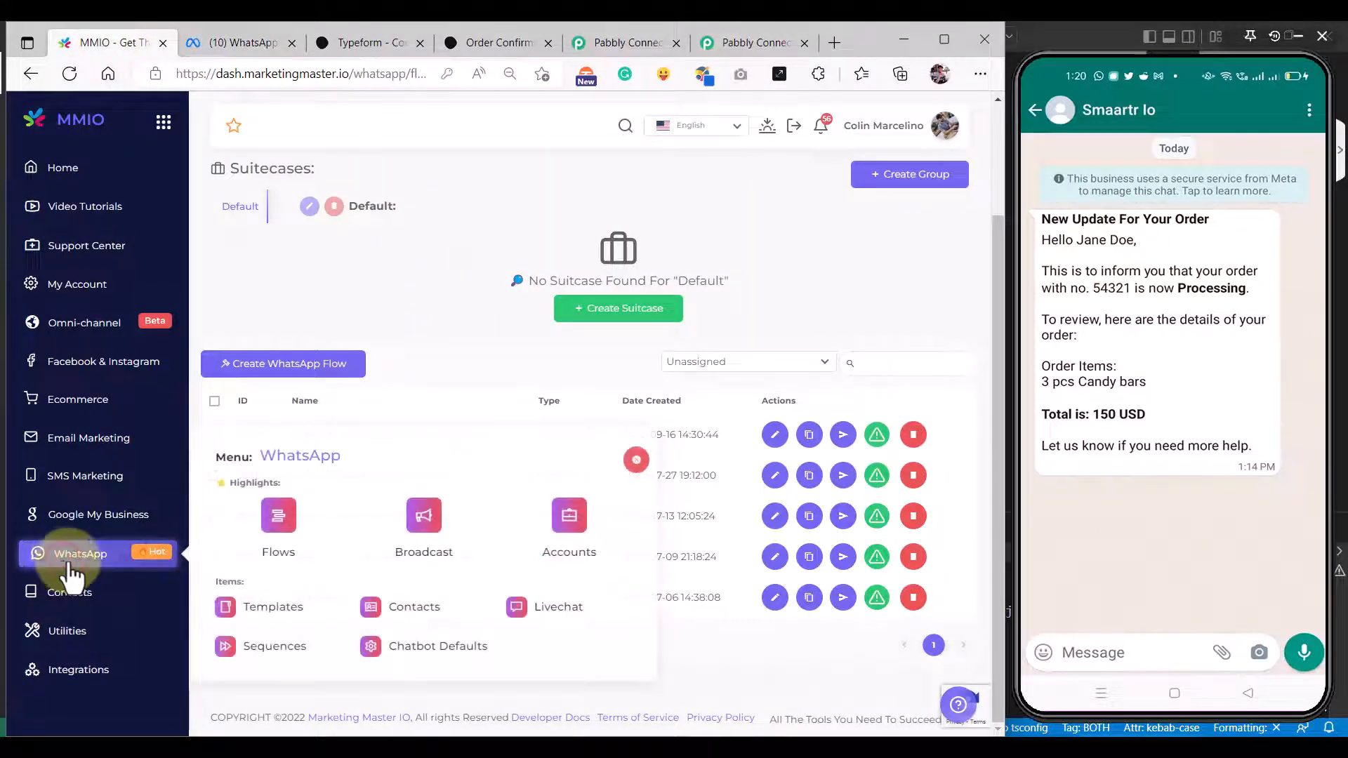
{"action": "left_click", "coordinate": [256, 625]}
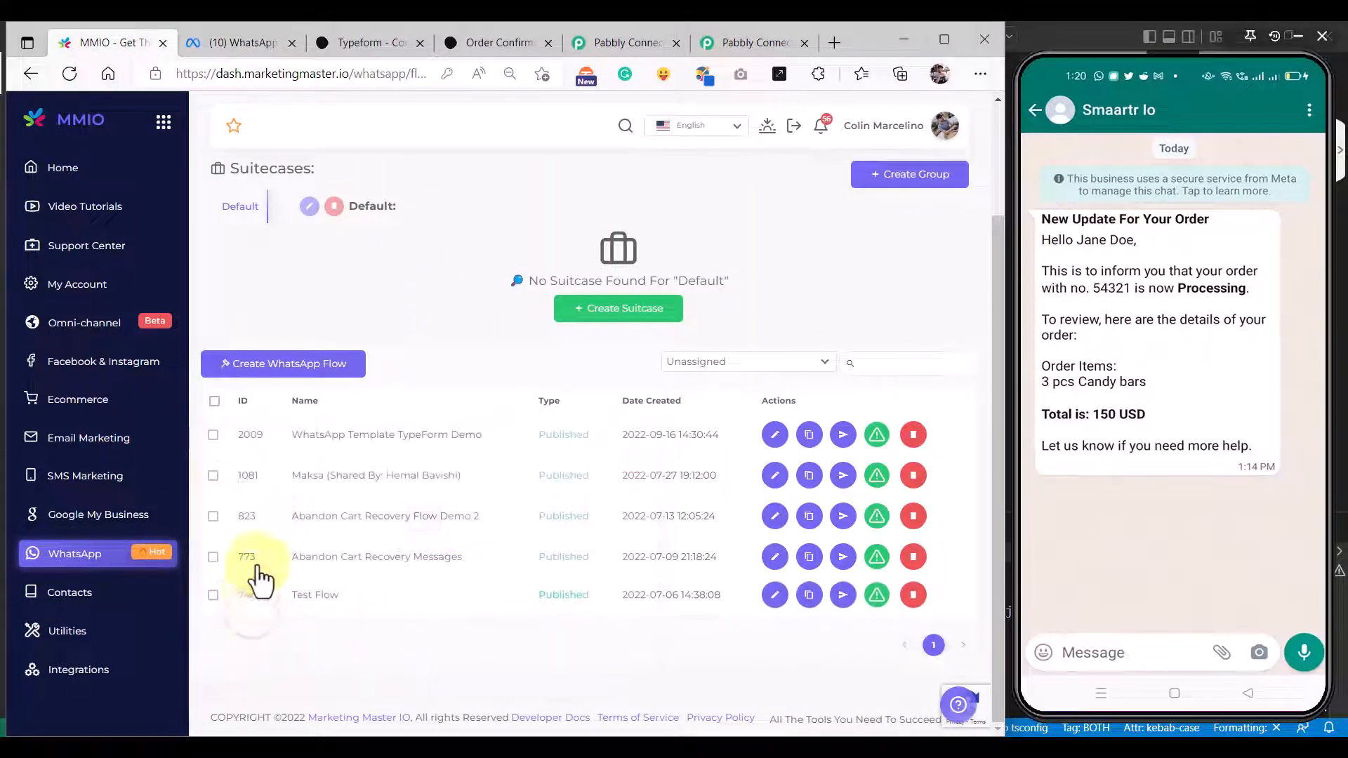
{"action": "scroll", "coordinate": [377, 428], "scroll_direction": "down", "scroll_amount": 6}
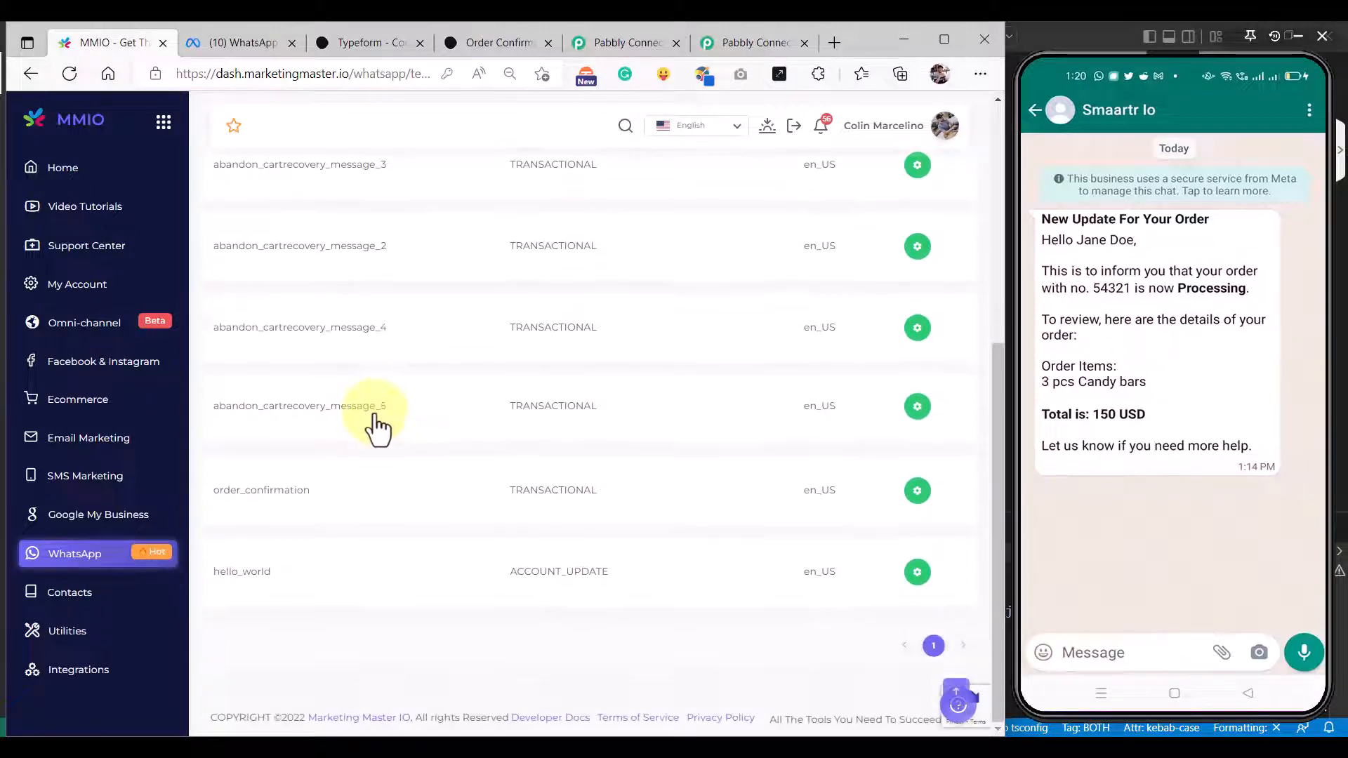
{"action": "left_click_drag", "start_coordinate": [313, 491], "coordinate": [226, 495]}
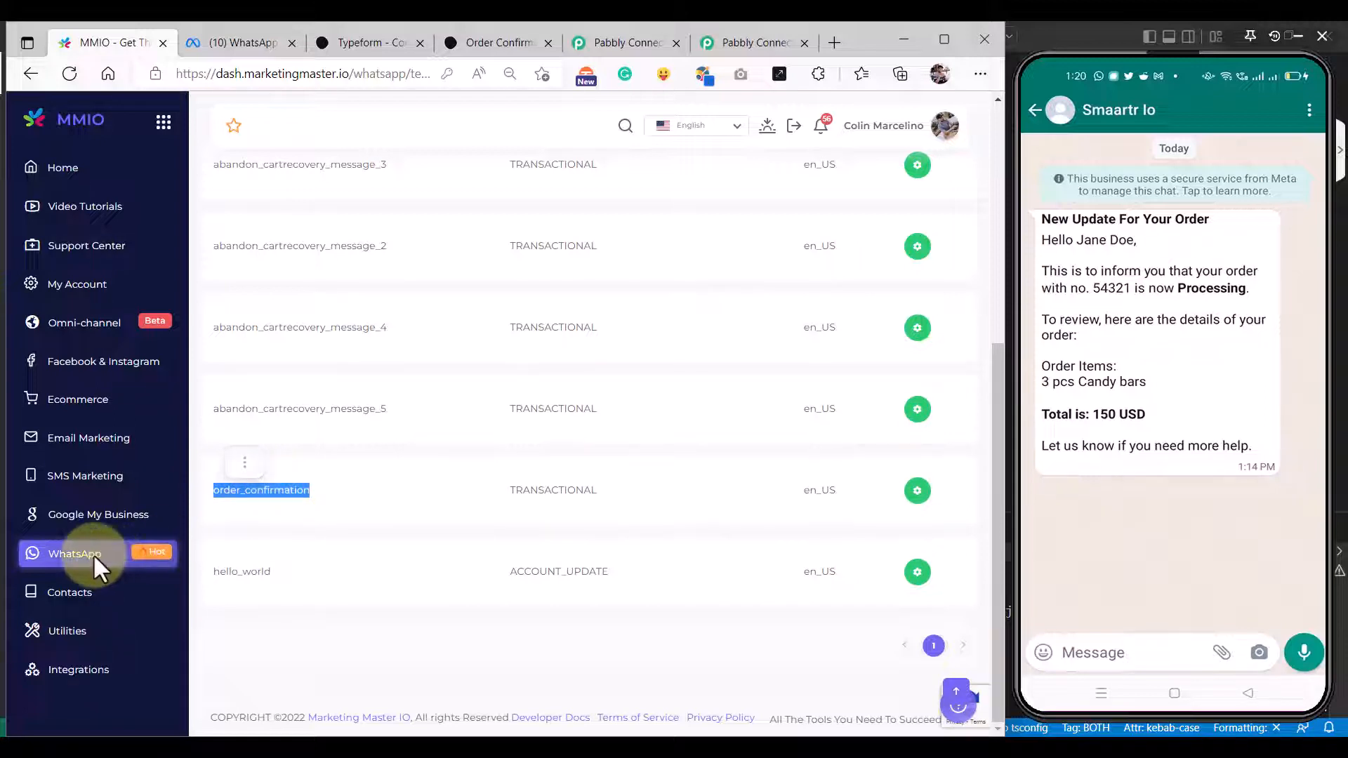
{"action": "left_click", "coordinate": [244, 461]}
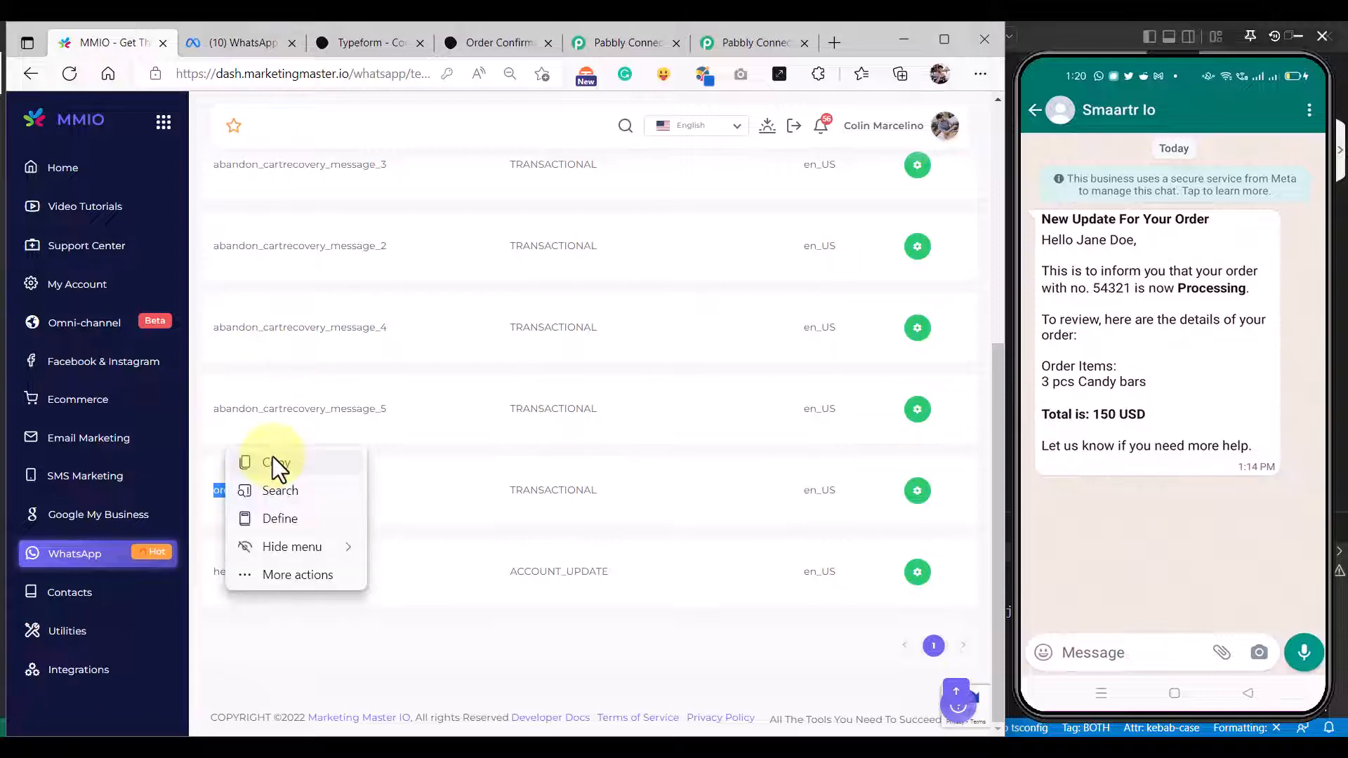
{"action": "left_click", "coordinate": [206, 439]}
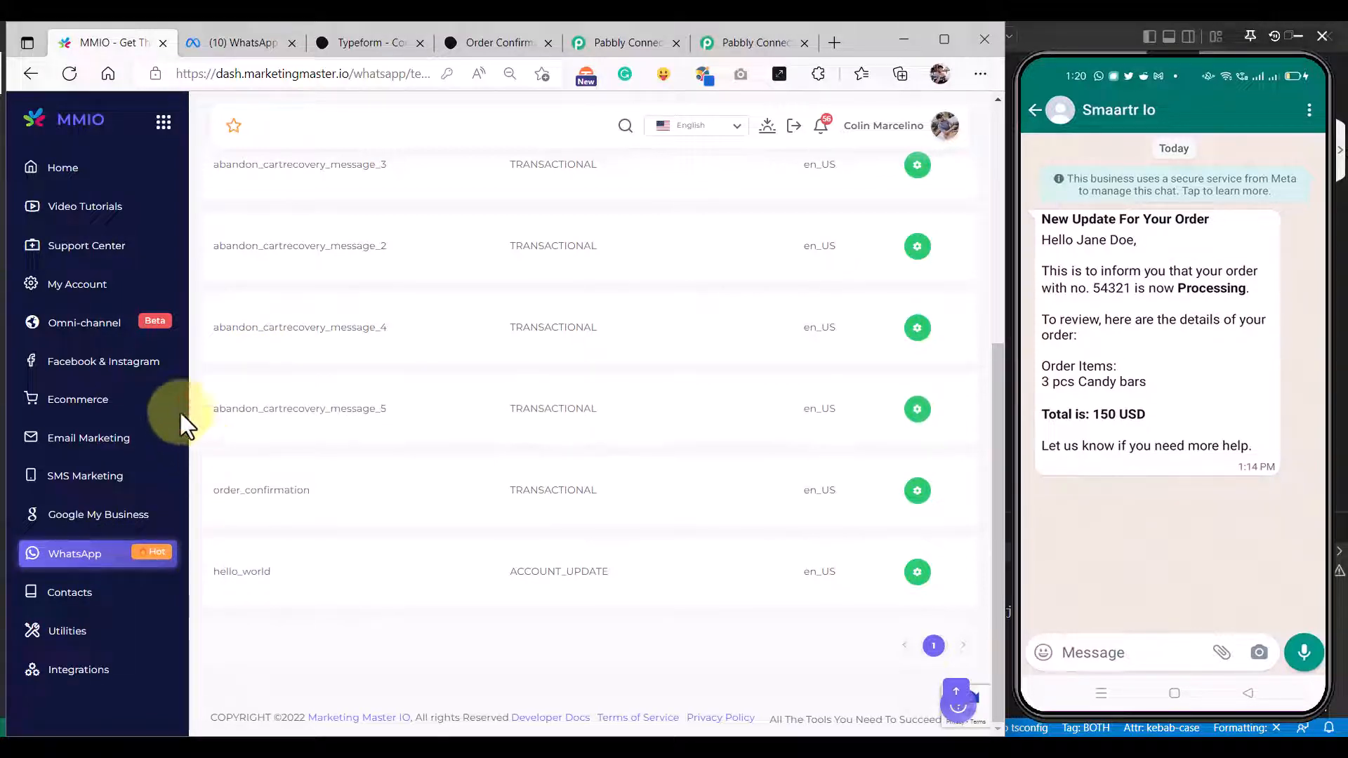
{"action": "scroll", "coordinate": [120, 414], "scroll_direction": "up", "scroll_amount": 10}
{"action": "scroll", "coordinate": [121, 418], "scroll_direction": "down", "scroll_amount": 10}
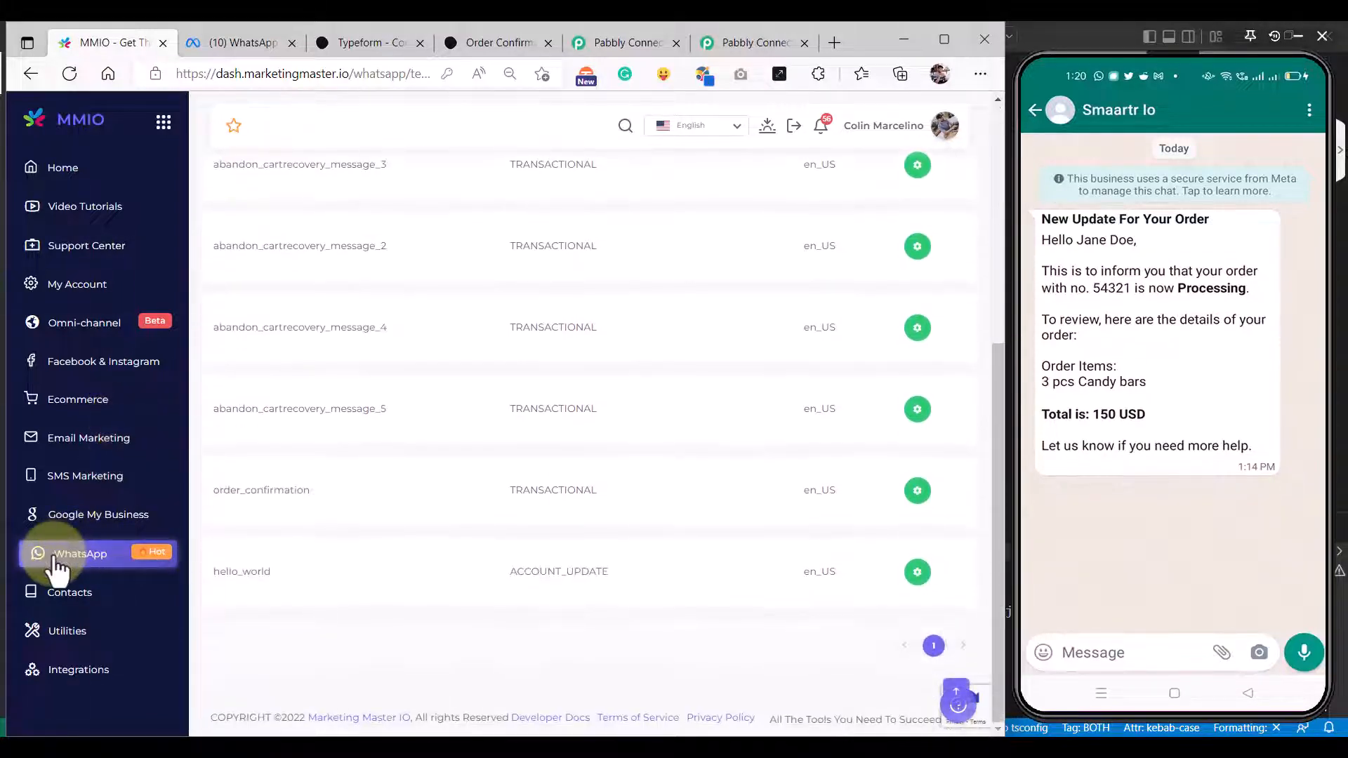
Step: Create a new WhatsApp flow named "TypeForm-Pabbly-MMIO Demo"
{"action": "left_click", "coordinate": [56, 562]}
{"action": "left_click", "coordinate": [277, 517]}
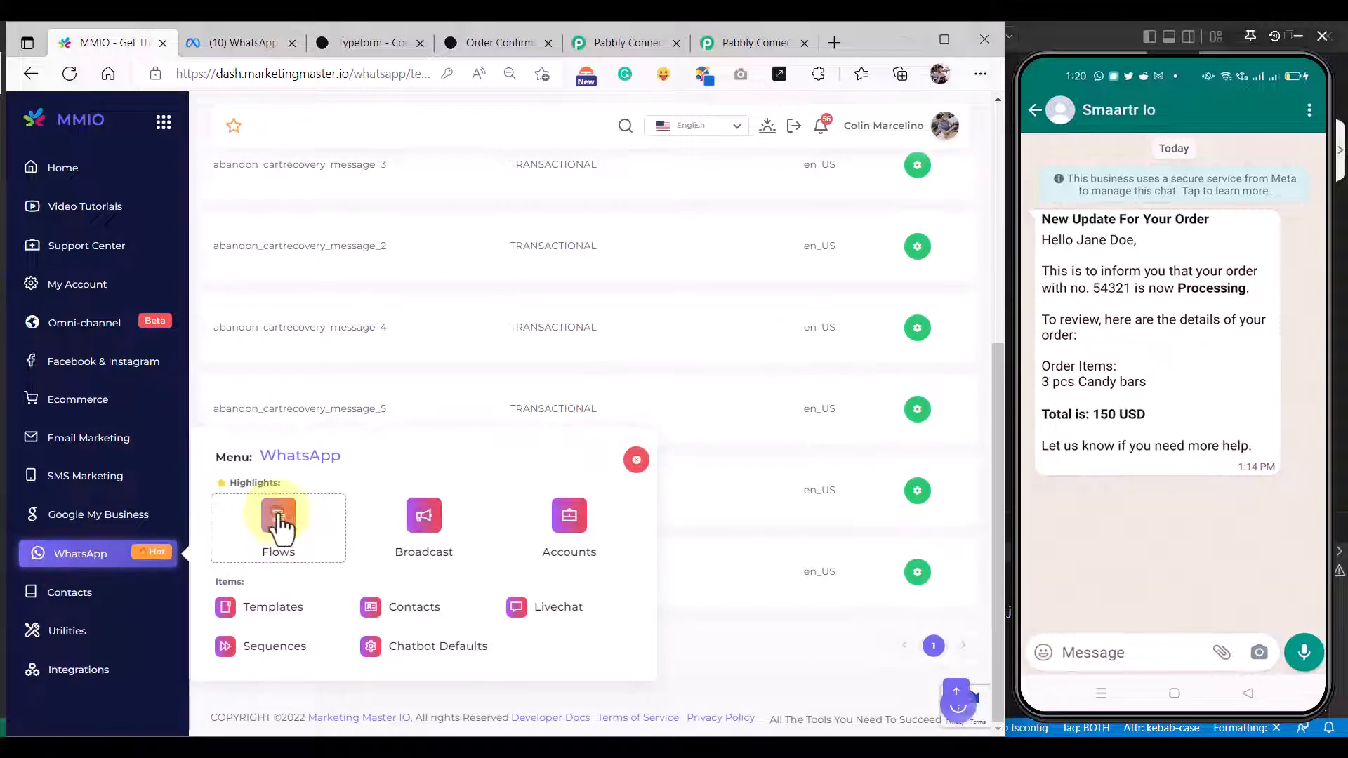
{"action": "scroll", "coordinate": [391, 391], "scroll_direction": "down", "scroll_amount": 5}
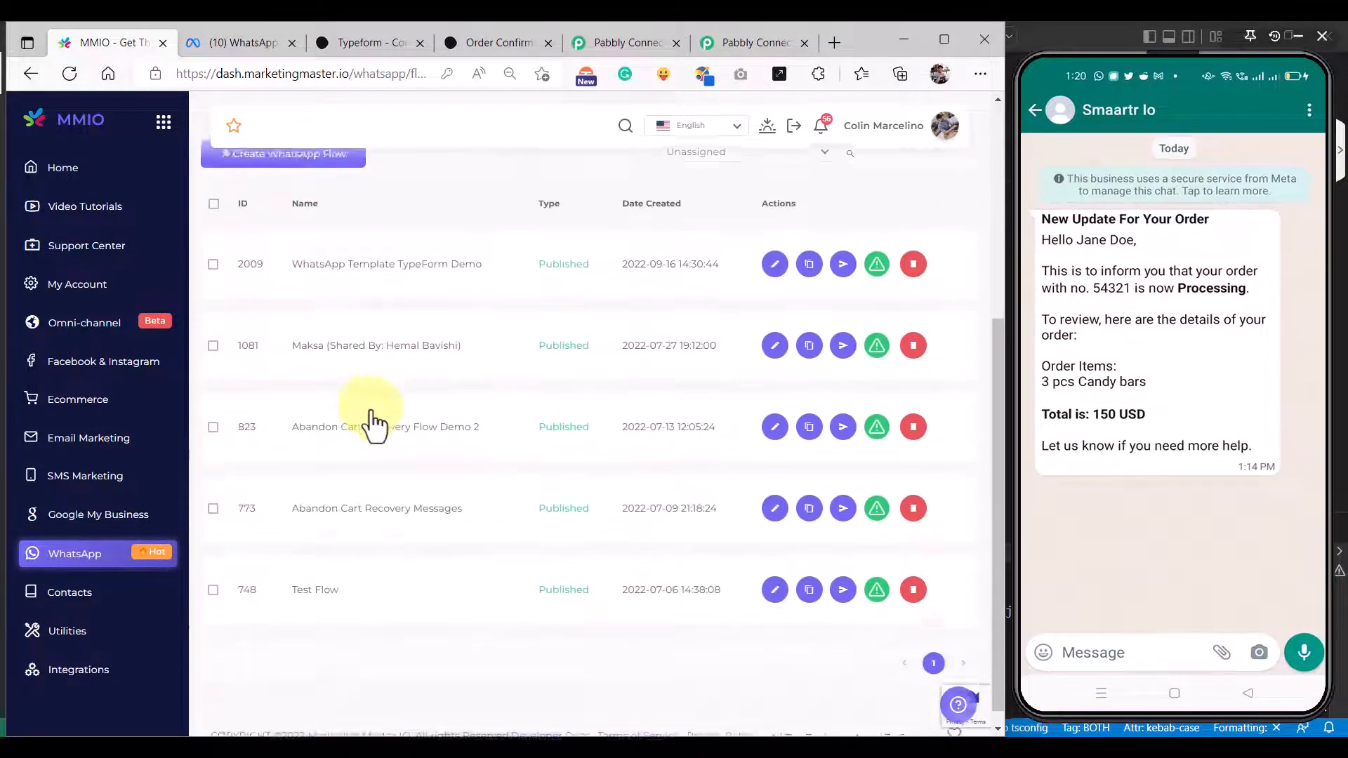
{"action": "scroll", "coordinate": [334, 309], "scroll_direction": "up", "scroll_amount": 2}
{"action": "left_click", "coordinate": [291, 236]}
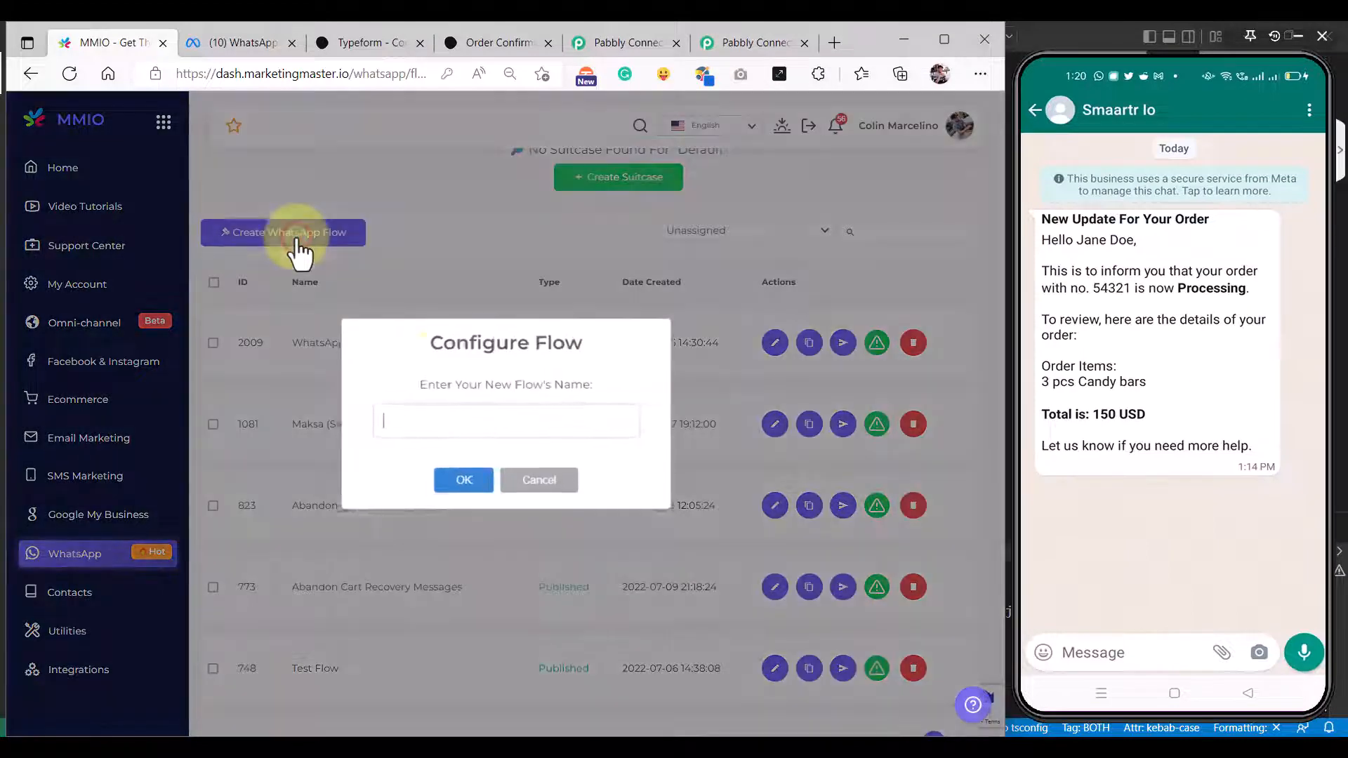
{"action": "type", "text": "TypeForm-Pabbly-MMIO Demo"}
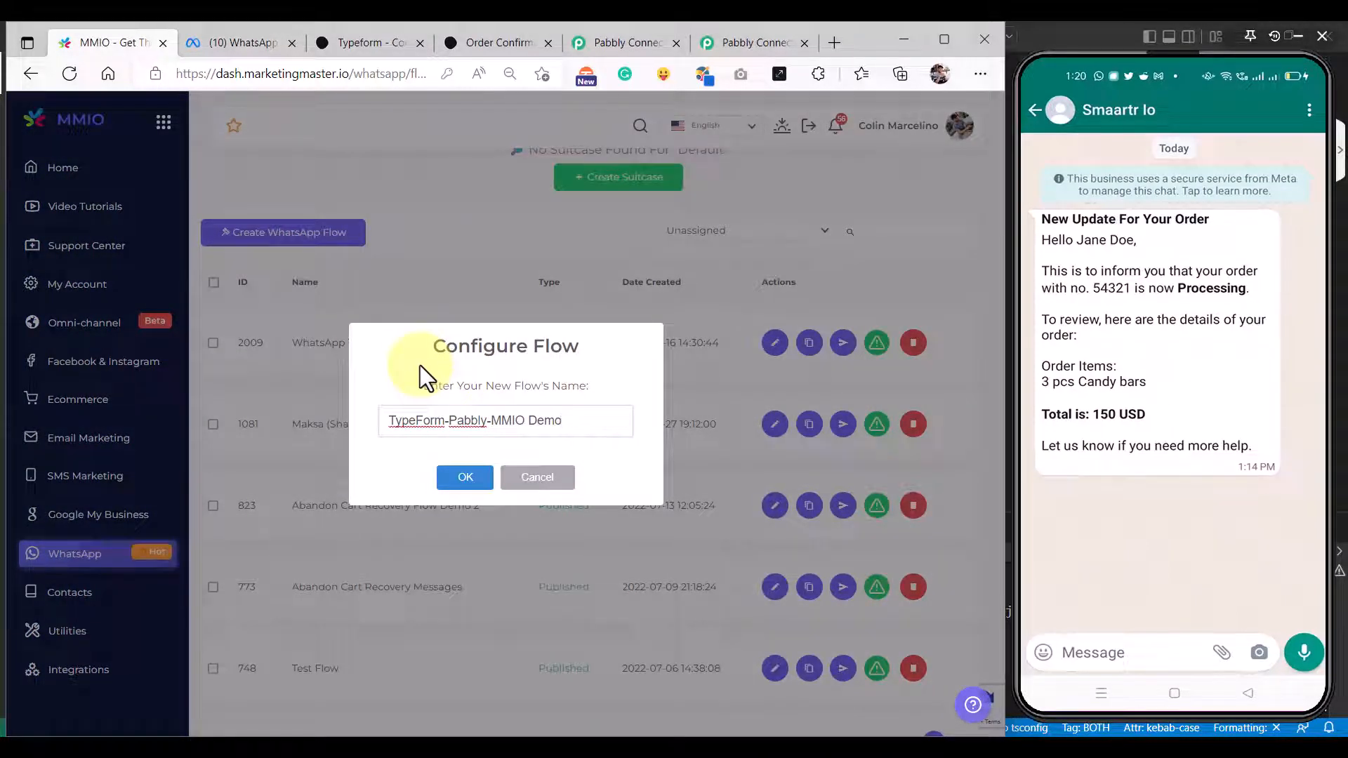
{"action": "left_click", "coordinate": [466, 479]}
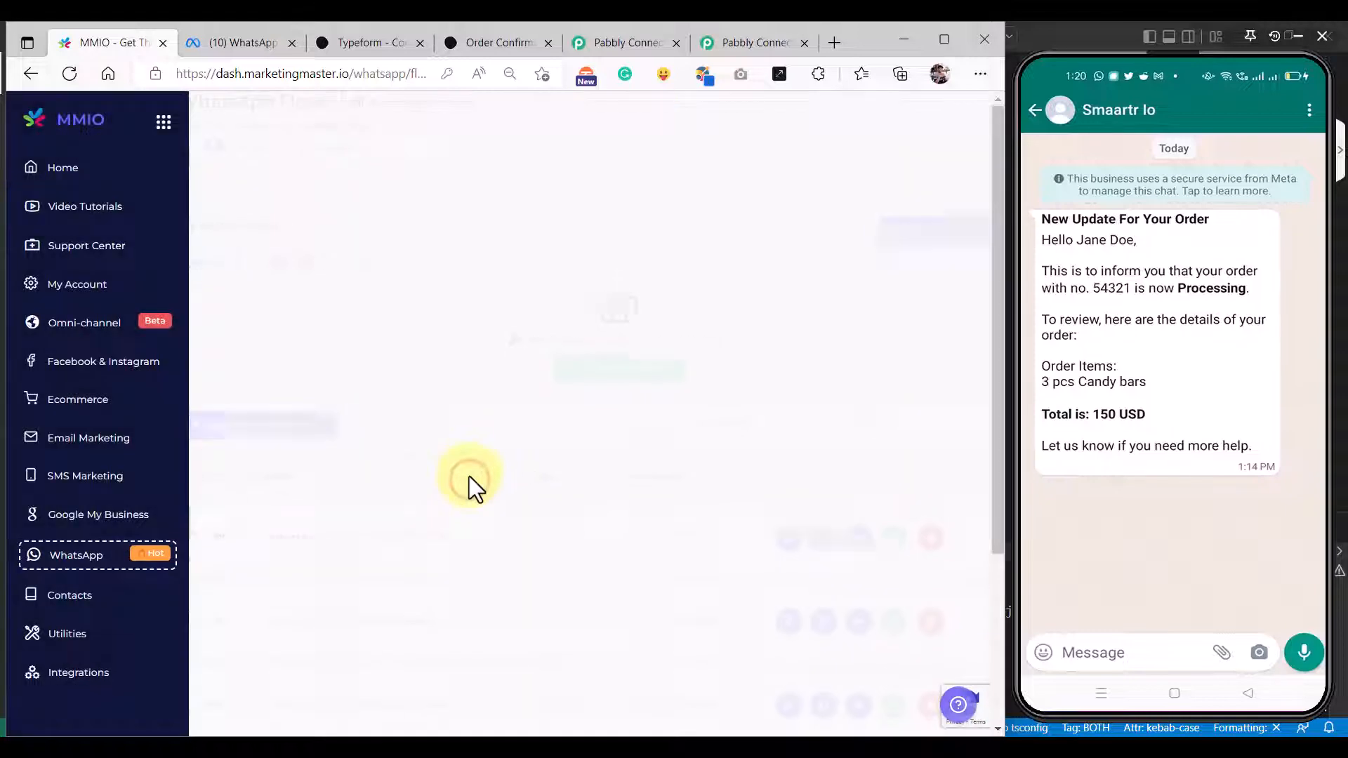
Step: Add a Template step to the flow, connected to the Reference step's continue output
{"action": "left_click_drag", "start_coordinate": [482, 431], "coordinate": [445, 269]}
{"action": "left_click", "coordinate": [494, 285]}
{"action": "type", "text": "tem"}
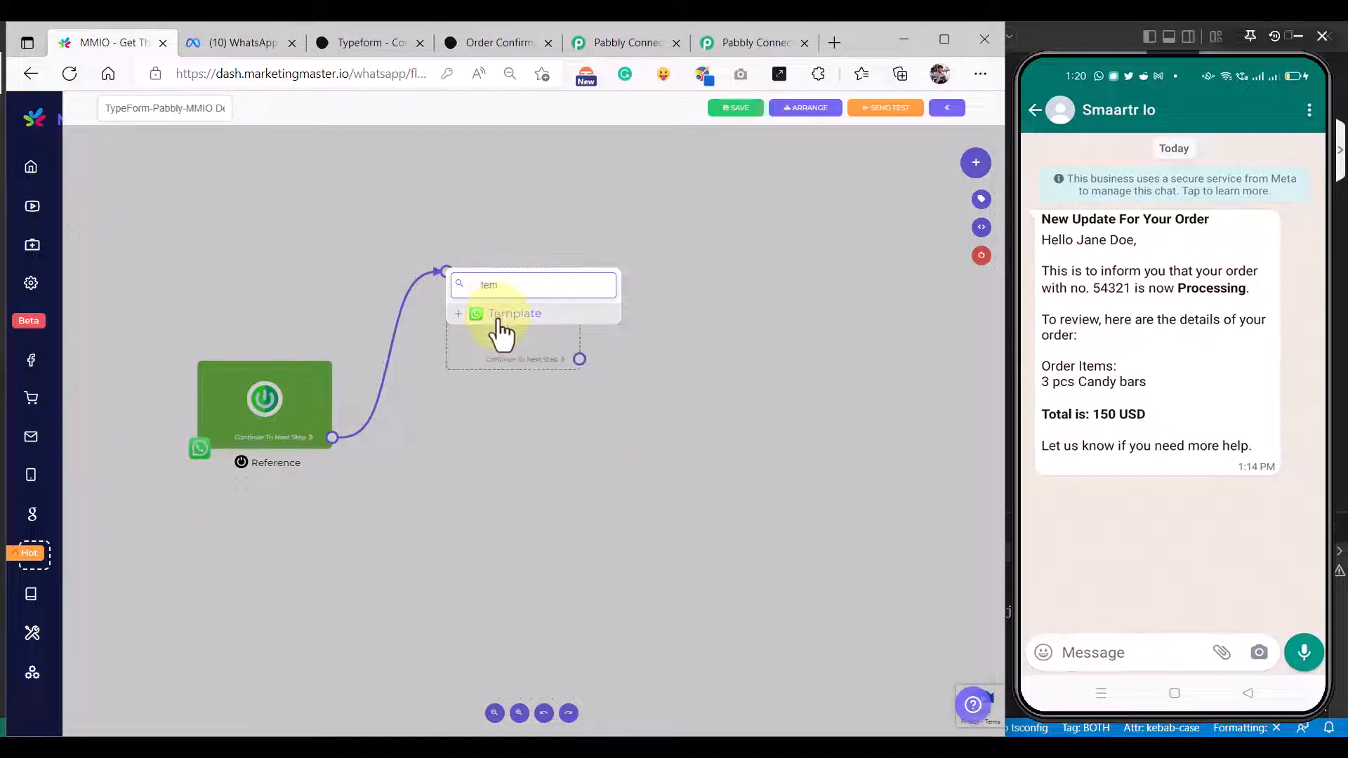
{"action": "left_click", "coordinate": [509, 317]}
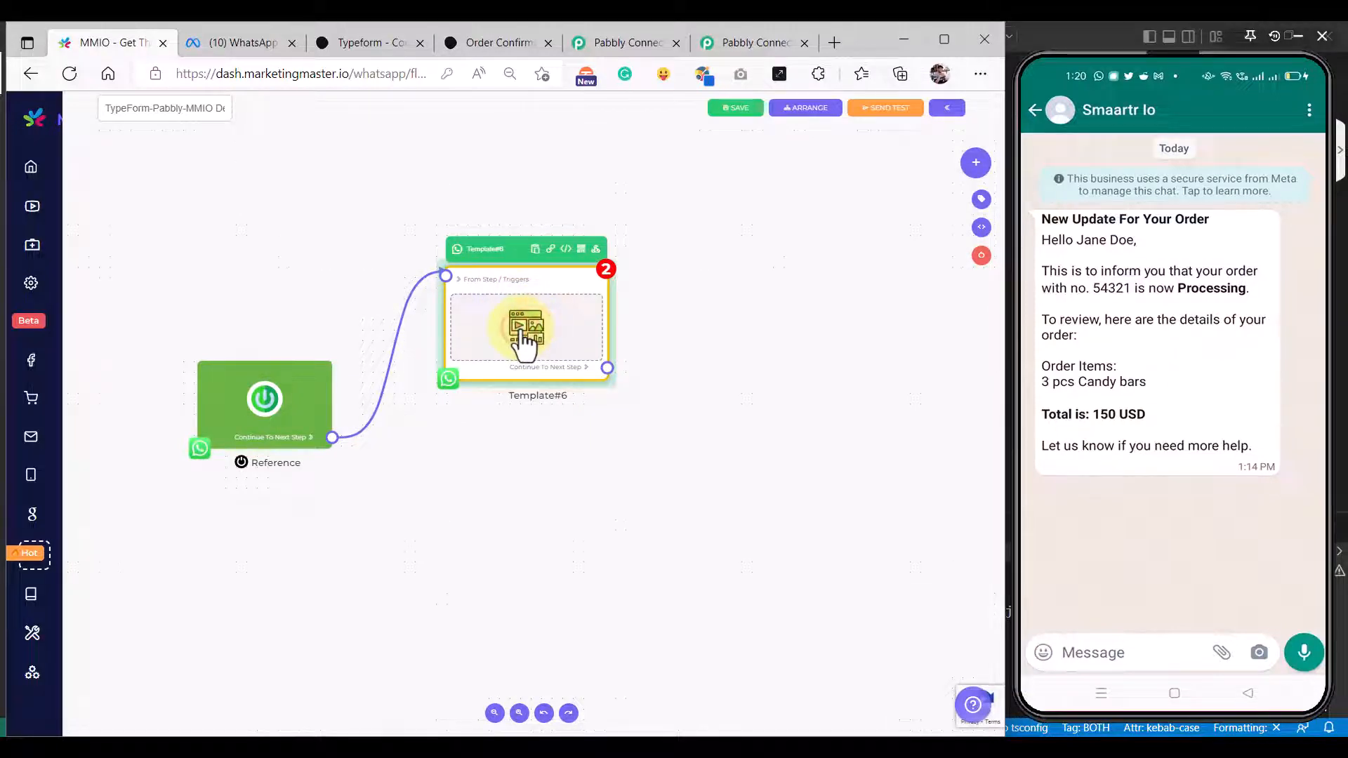
{"action": "left_click", "coordinate": [524, 268]}
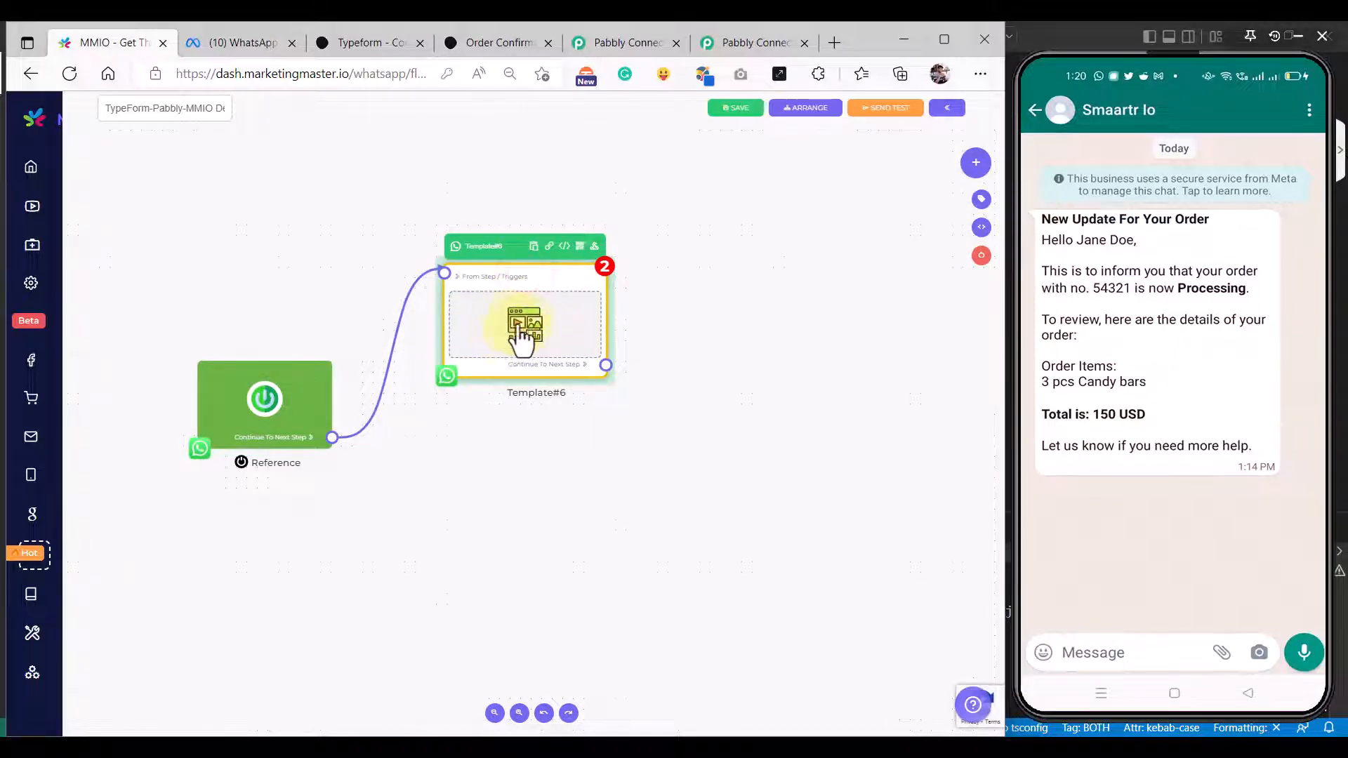
Step: Assign the Order Confirmation (en_US) WhatsApp template to the new Template step
{"action": "left_click", "coordinate": [526, 338]}
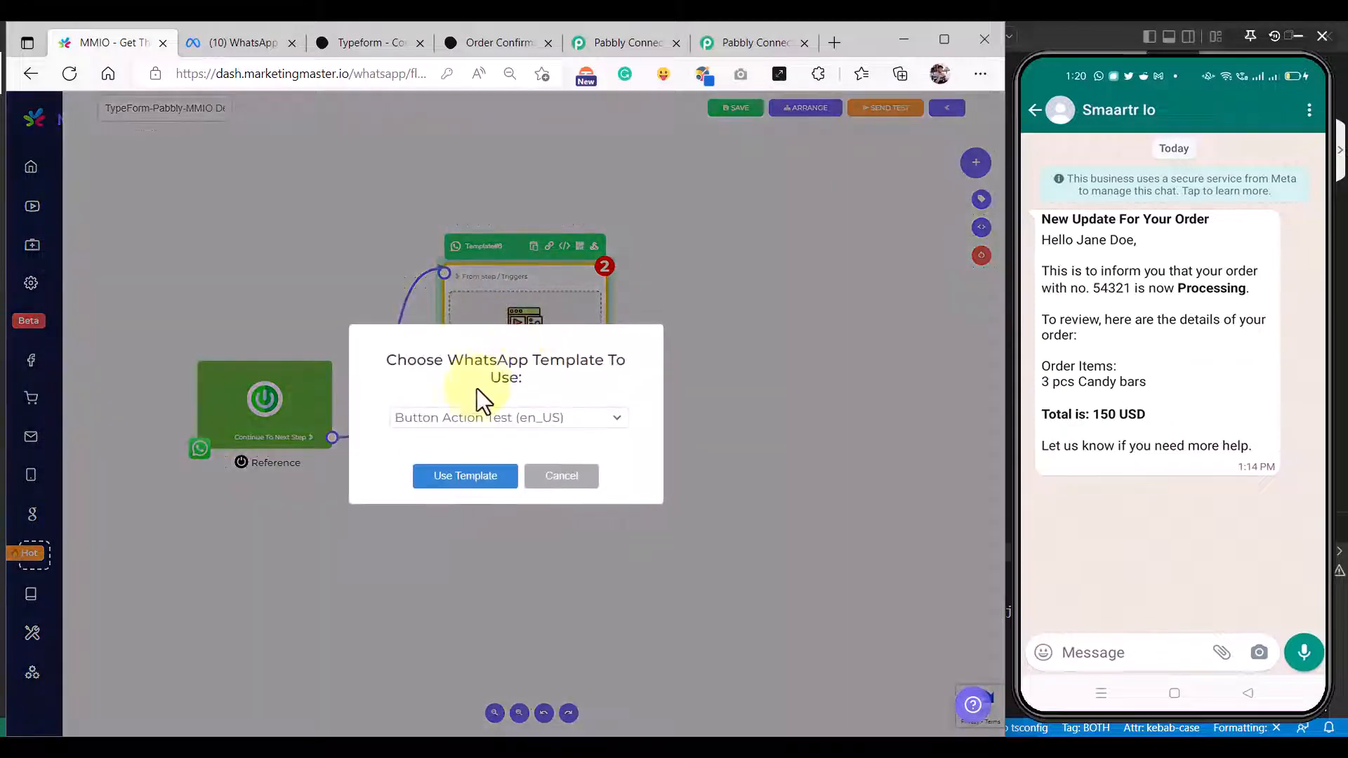
{"action": "left_click", "coordinate": [466, 422]}
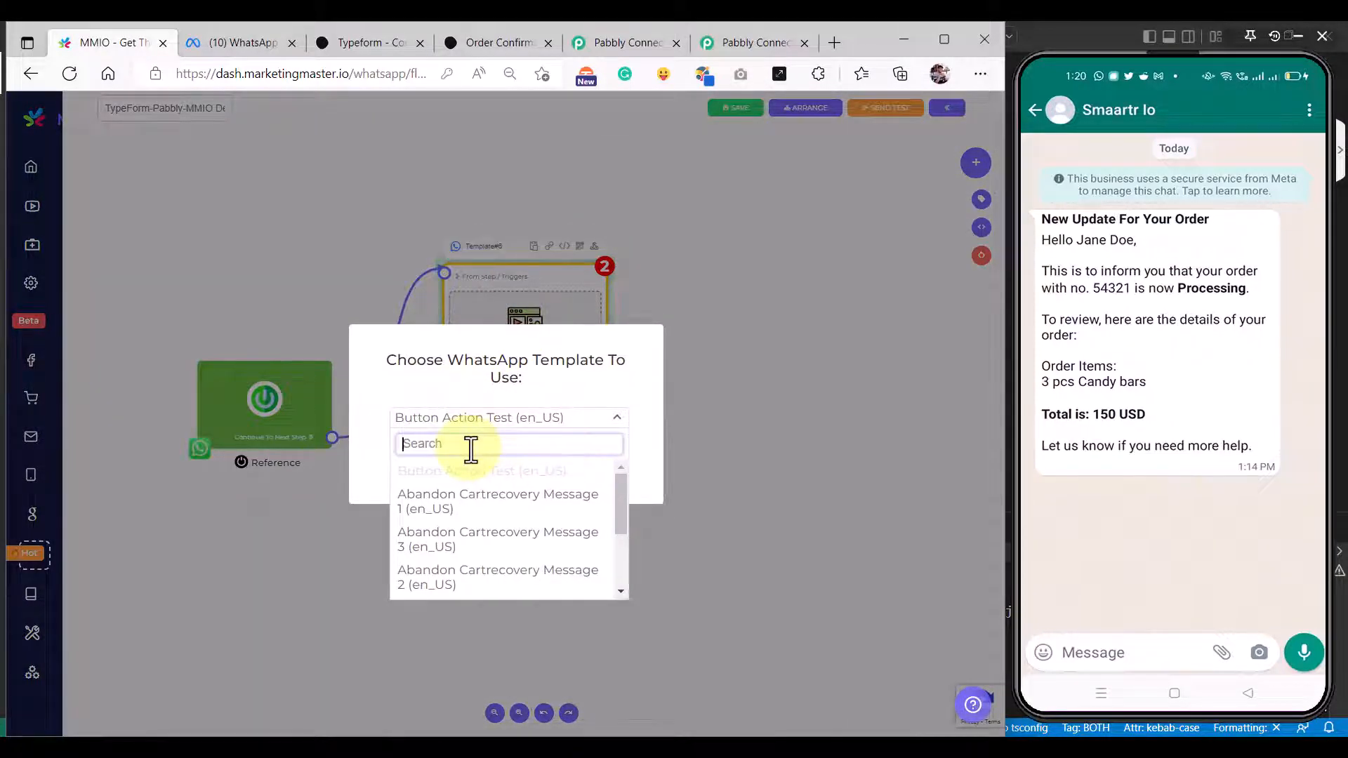
{"action": "type", "text": "conf"}
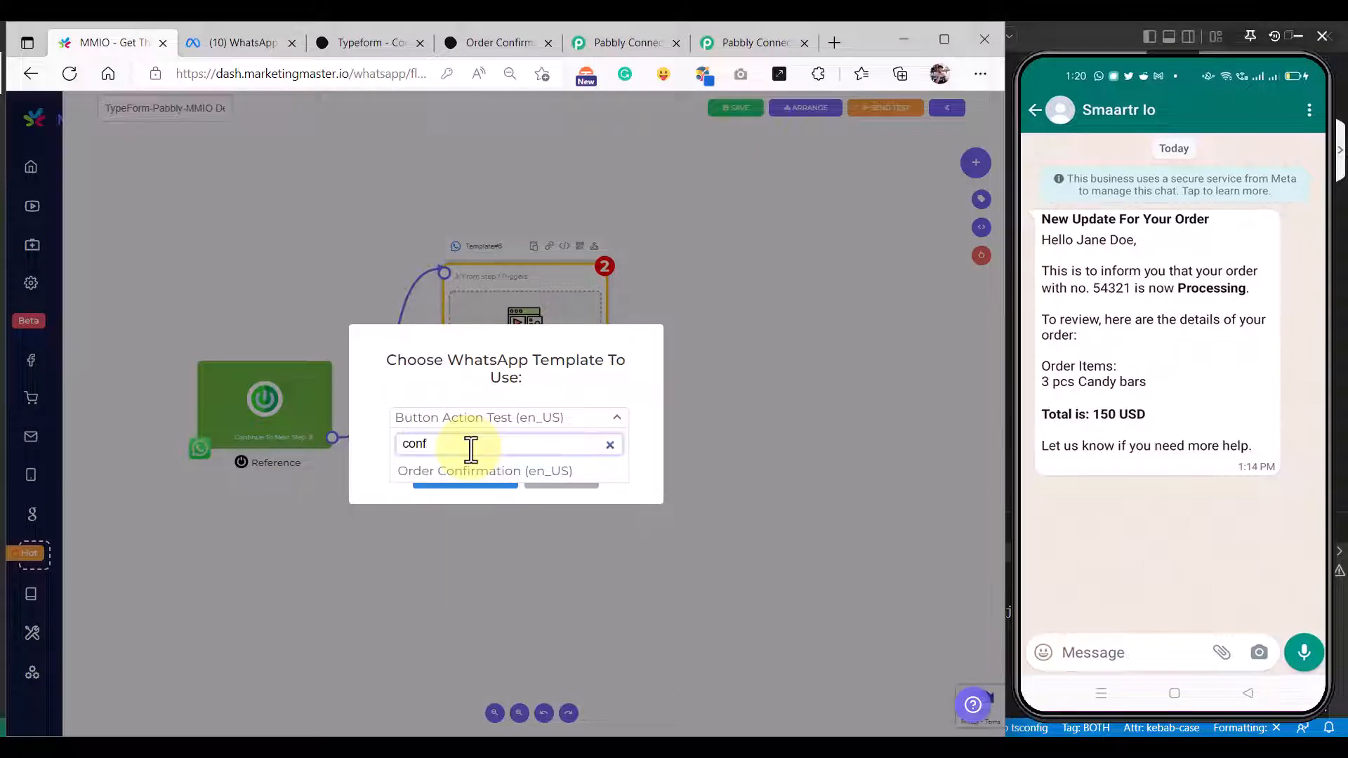
{"action": "left_click", "coordinate": [479, 472]}
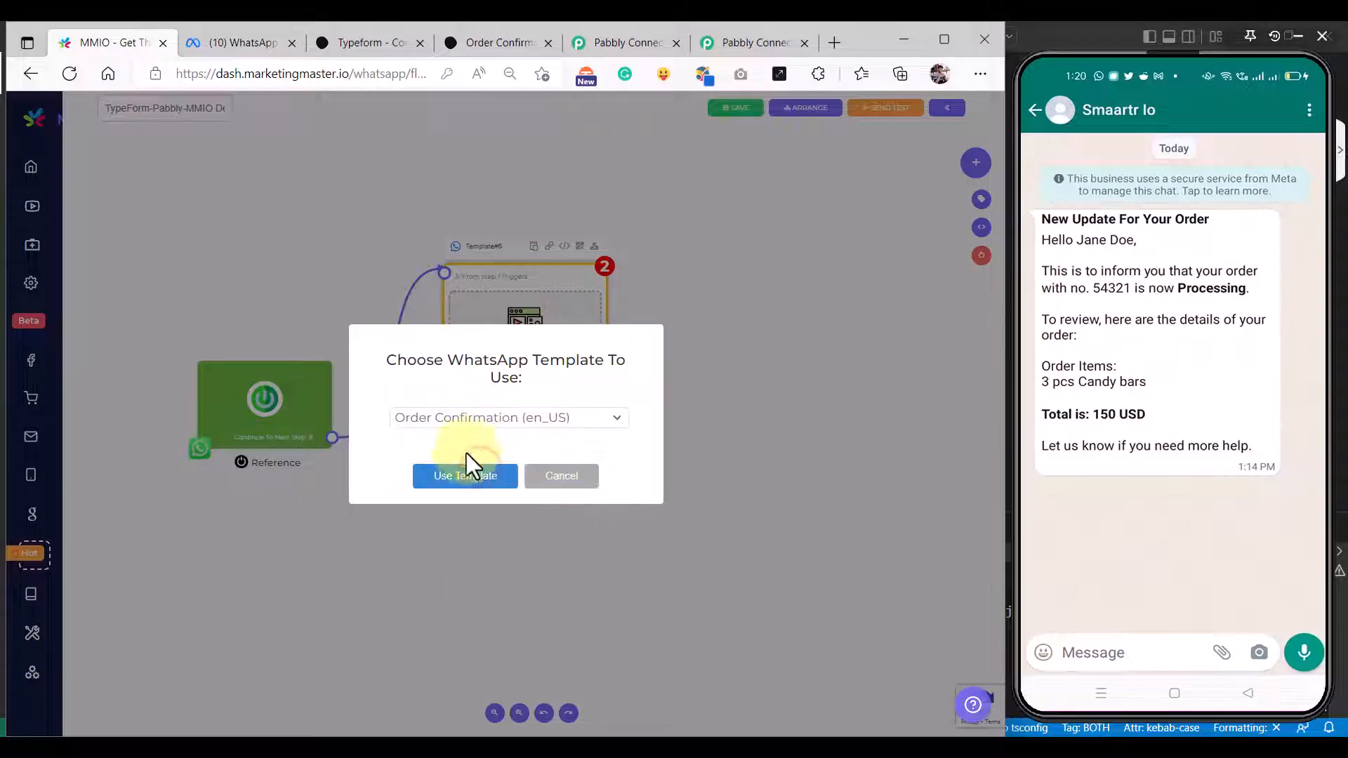
{"action": "left_click", "coordinate": [462, 481]}
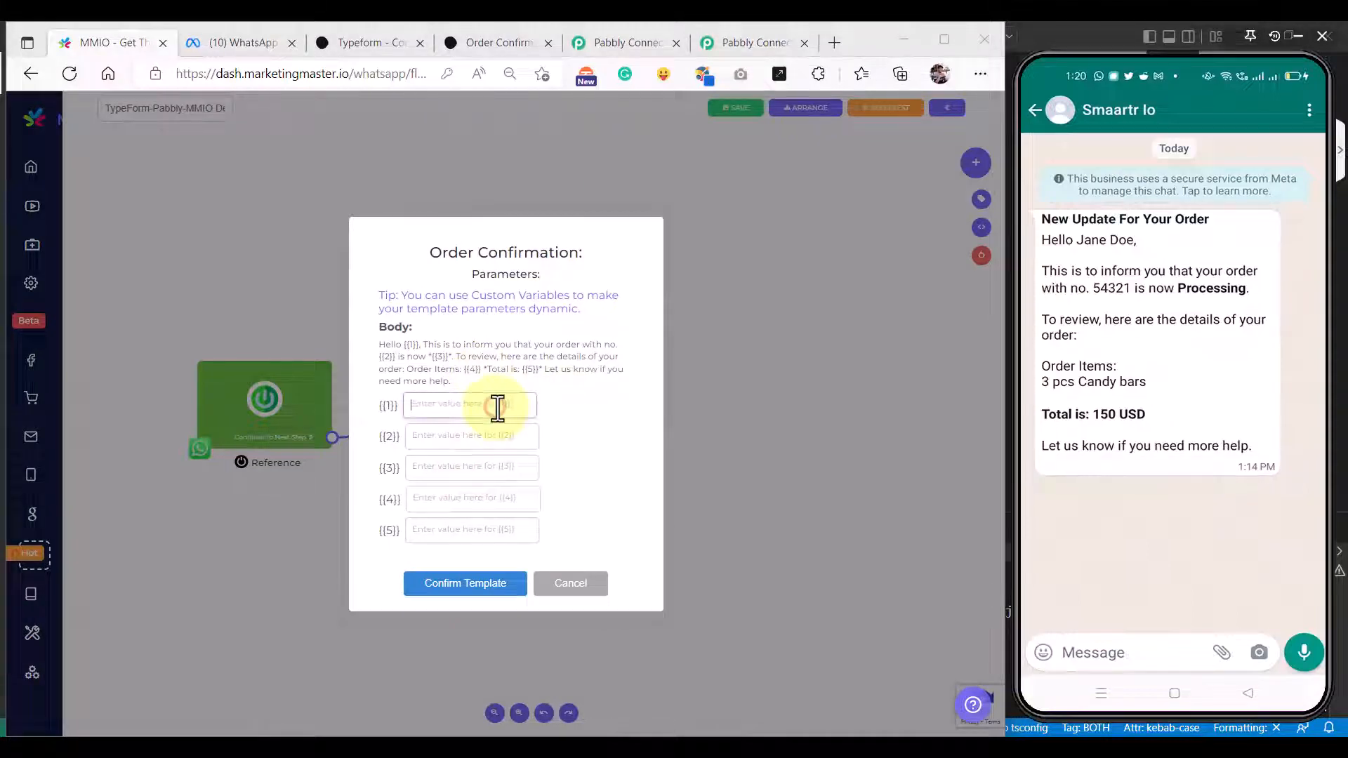
Step: Go through the value fields for body parameters {{1}} to {{5}} of the Order Confirmation template
{"action": "left_click", "coordinate": [497, 408]}
{"action": "left_click", "coordinate": [497, 443]}
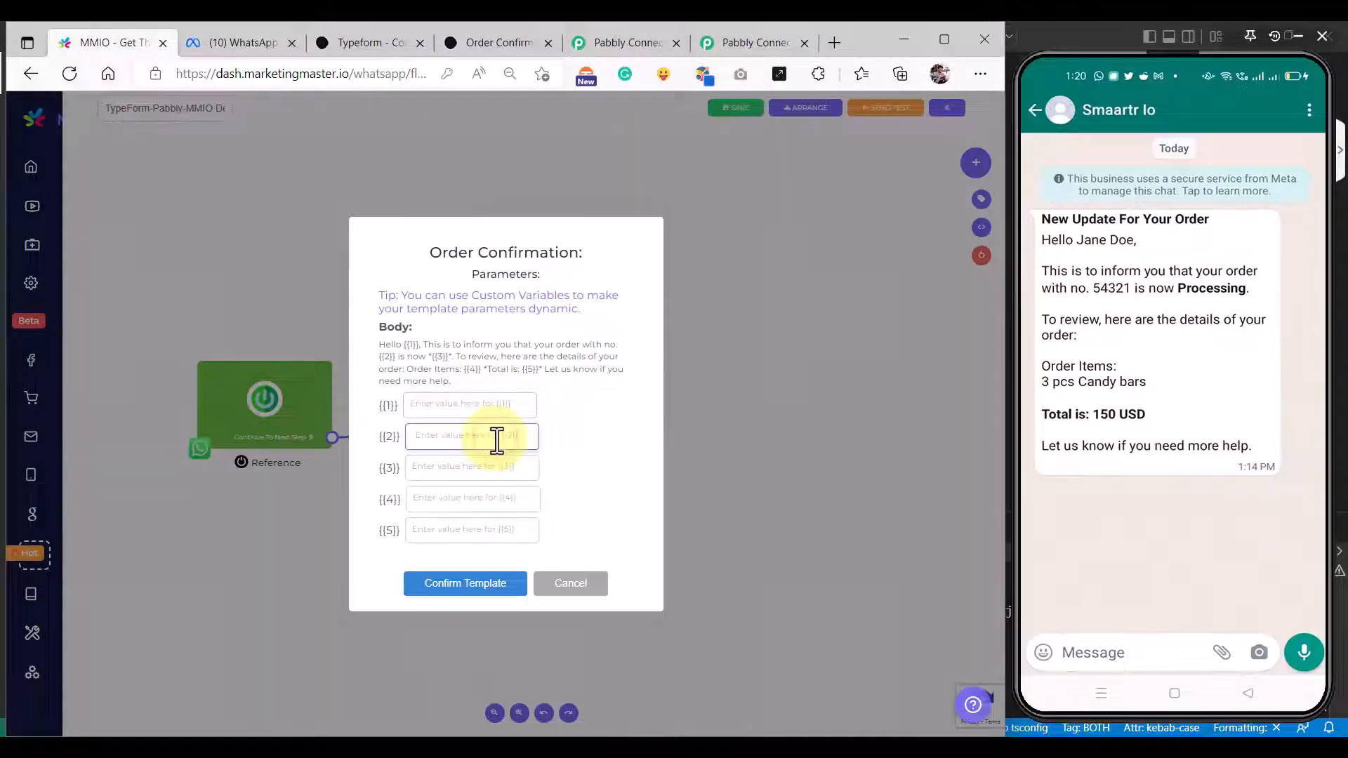
{"action": "left_click", "coordinate": [475, 469]}
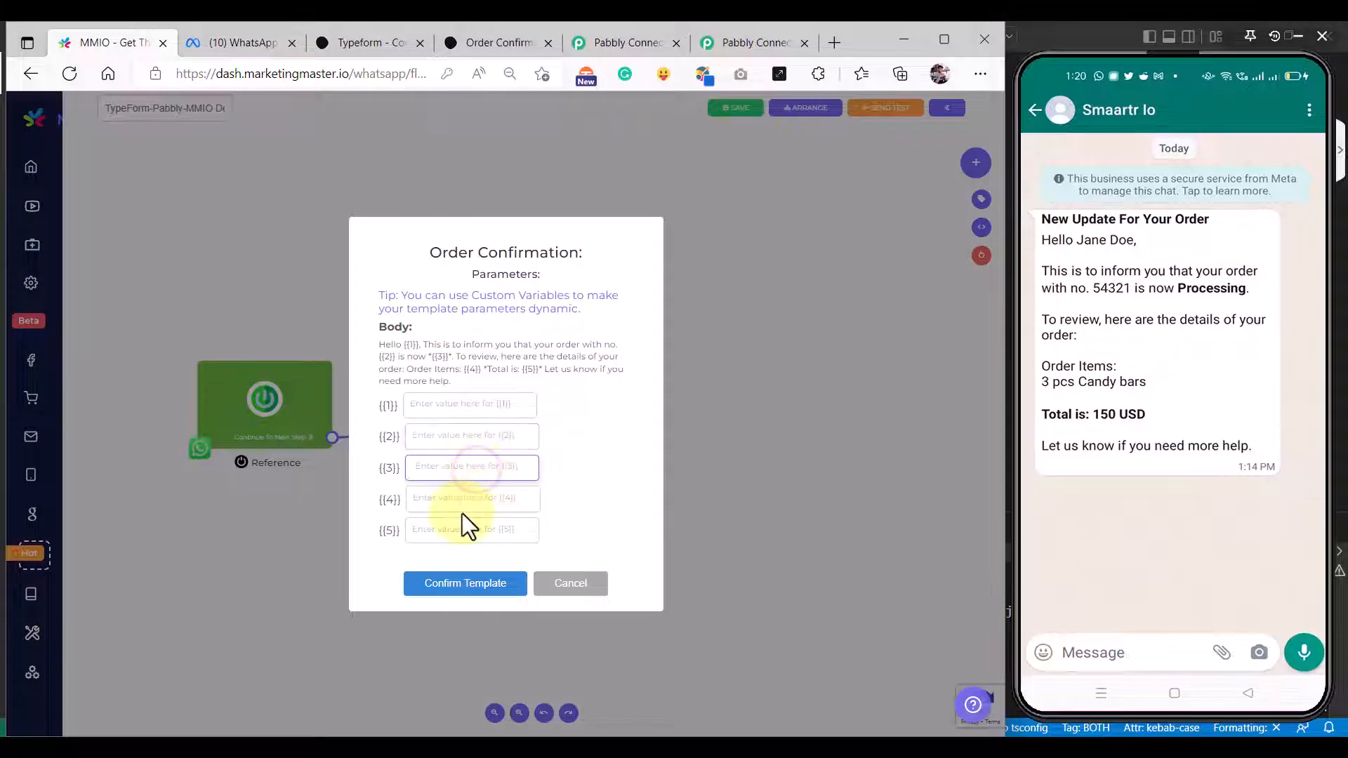
{"action": "left_click", "coordinate": [465, 499]}
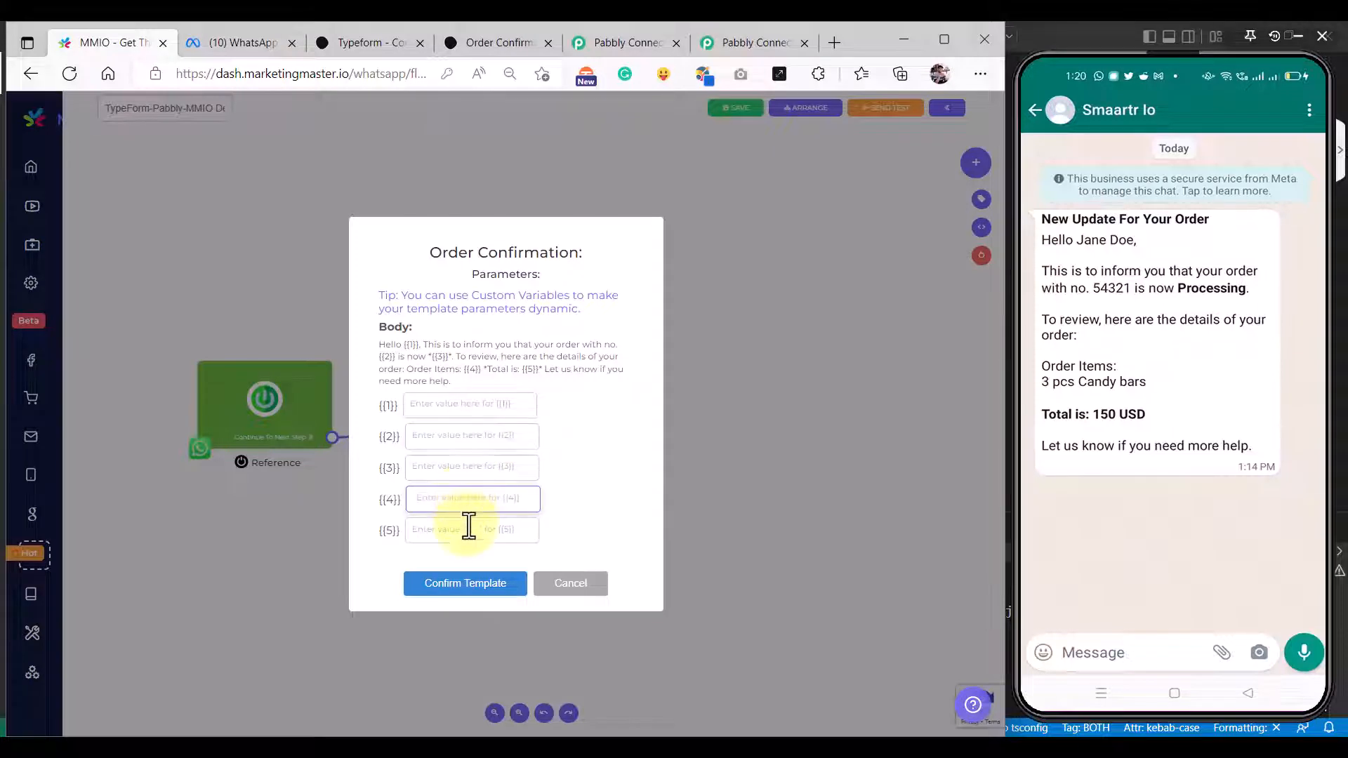
{"action": "left_click", "coordinate": [470, 530]}
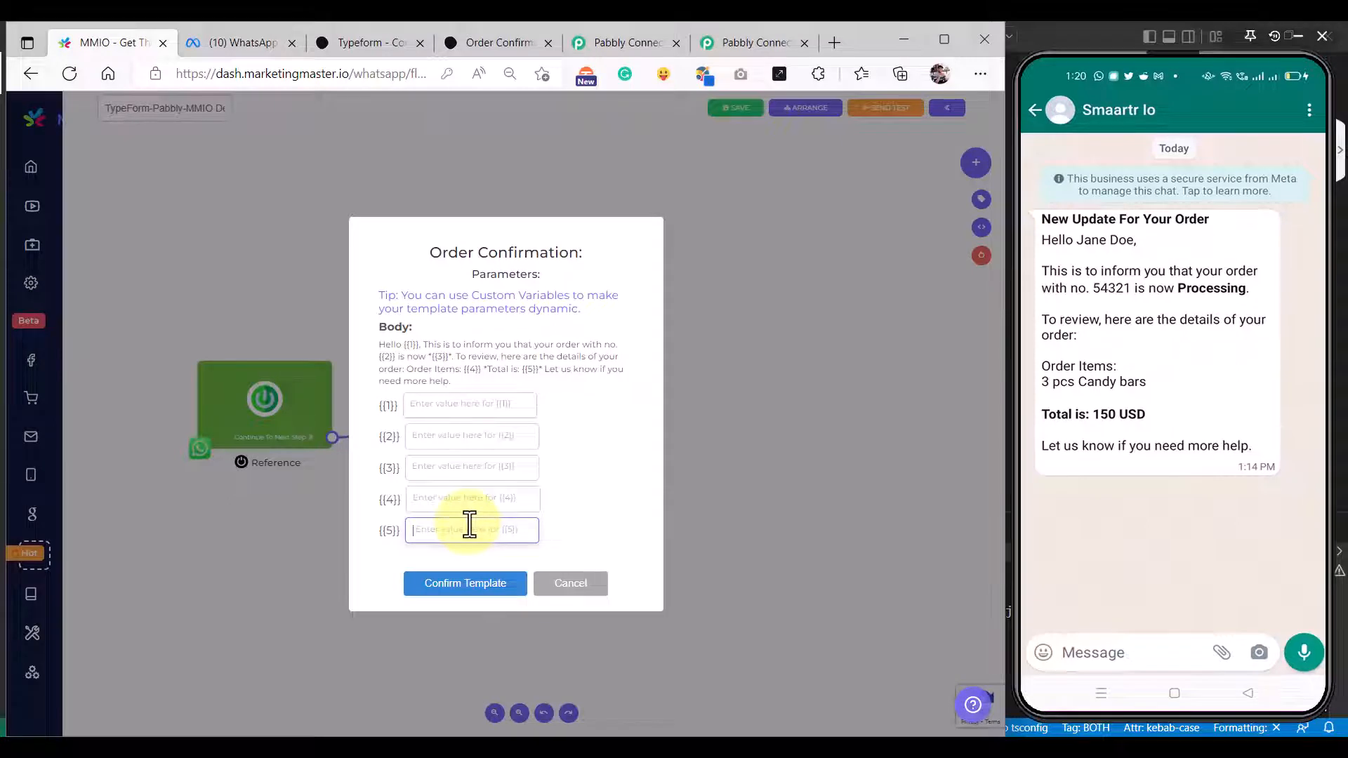
Step: Fill body parameters {{1}} to {{5}} with the customer's first name, the order number, Completed, 1 pc Fried Chicken and 200 USD
{"action": "left_click", "coordinate": [466, 406]}
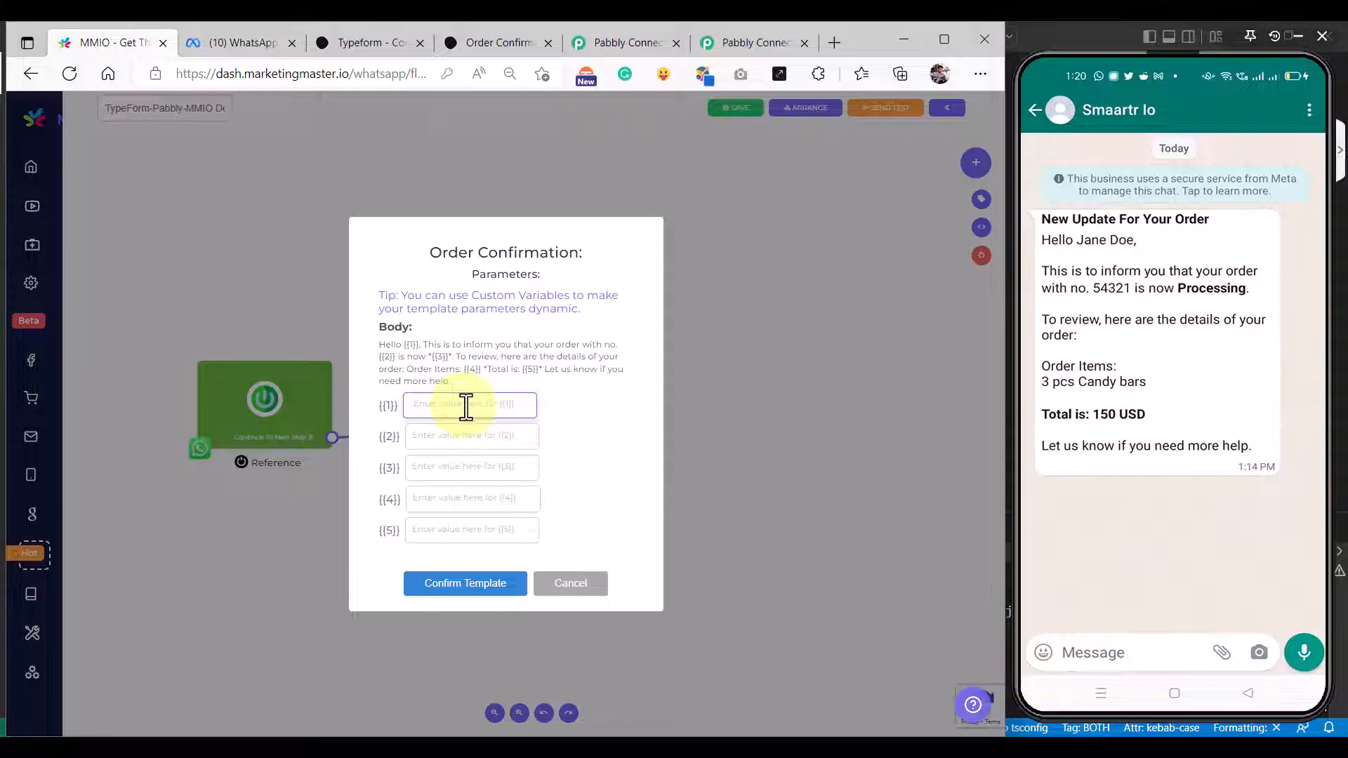
{"action": "type", "text": "Mark"}
{"action": "left_click", "coordinate": [490, 382]}
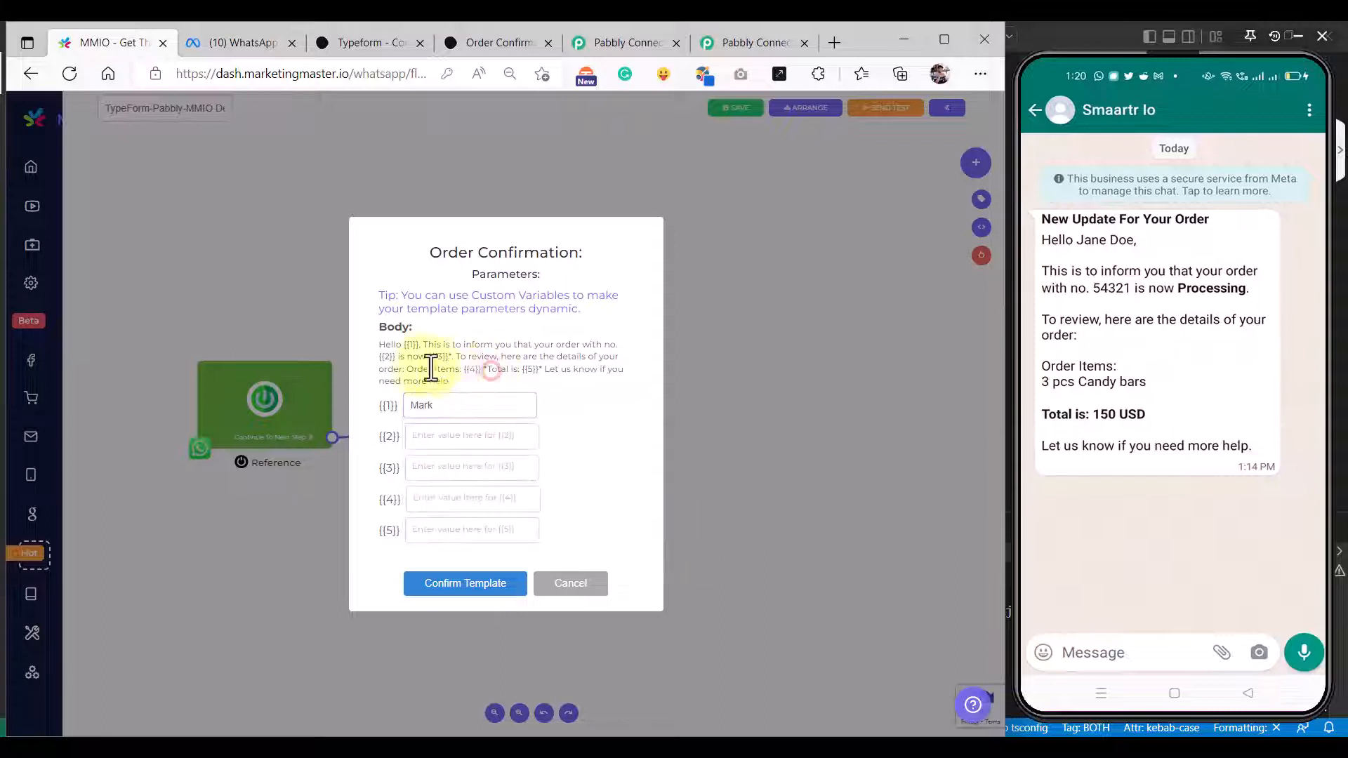
{"action": "left_click", "coordinate": [448, 436]}
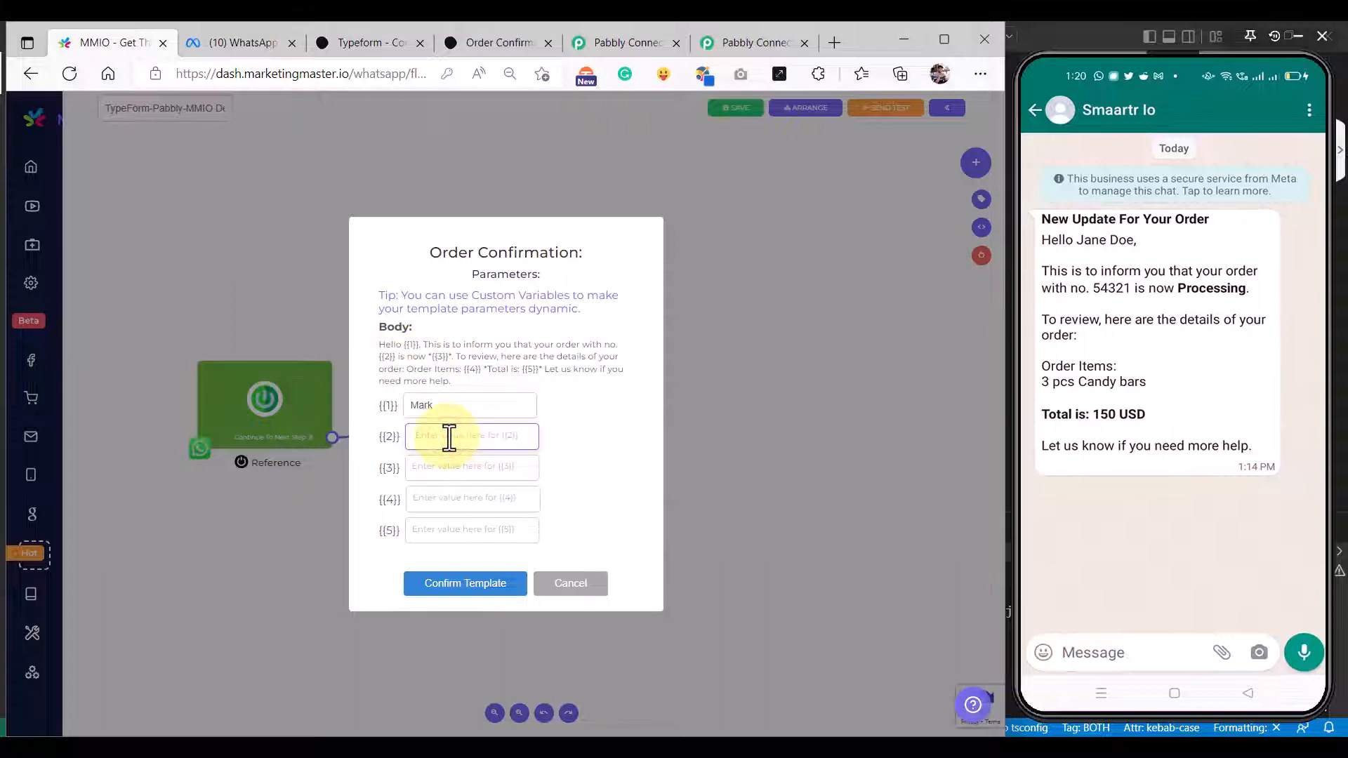
{"action": "type", "text": "777"}
{"action": "left_click", "coordinate": [452, 466]}
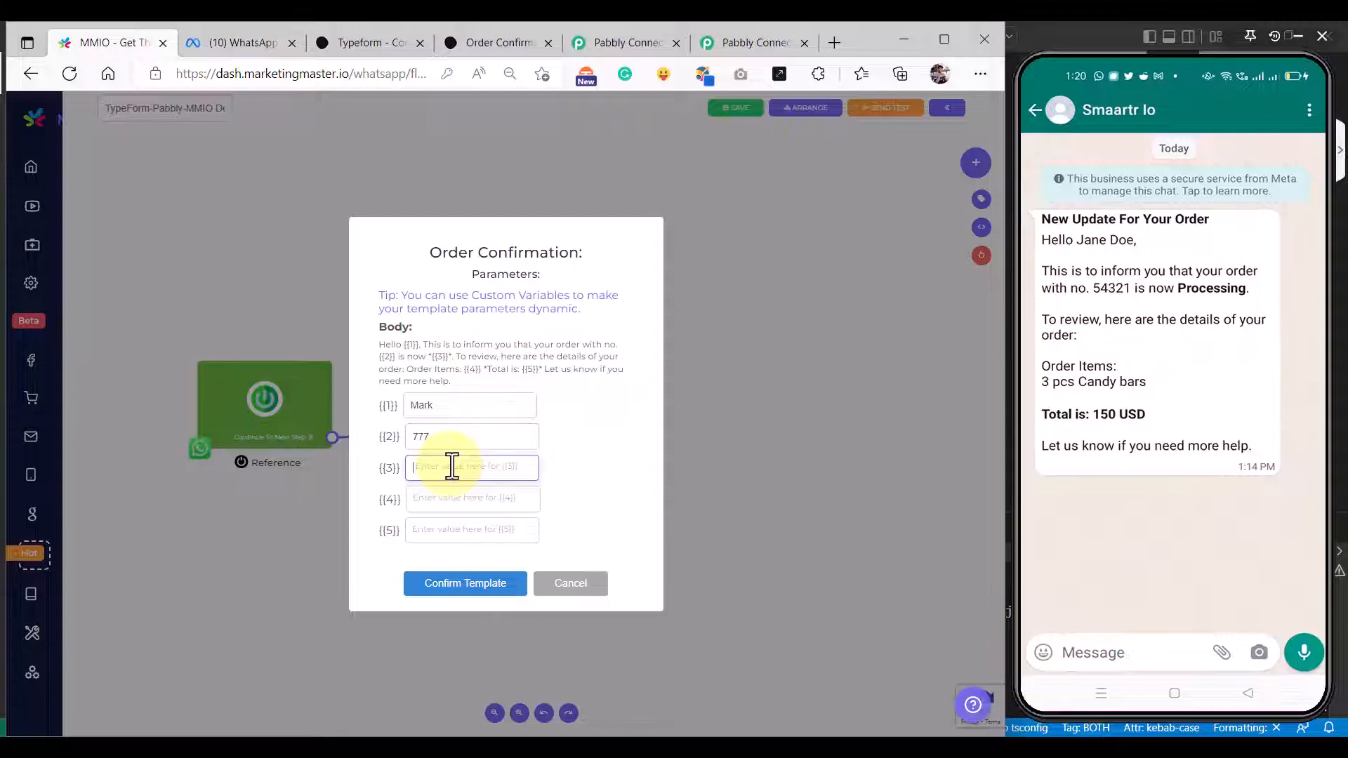
{"action": "type", "text": "Completed"}
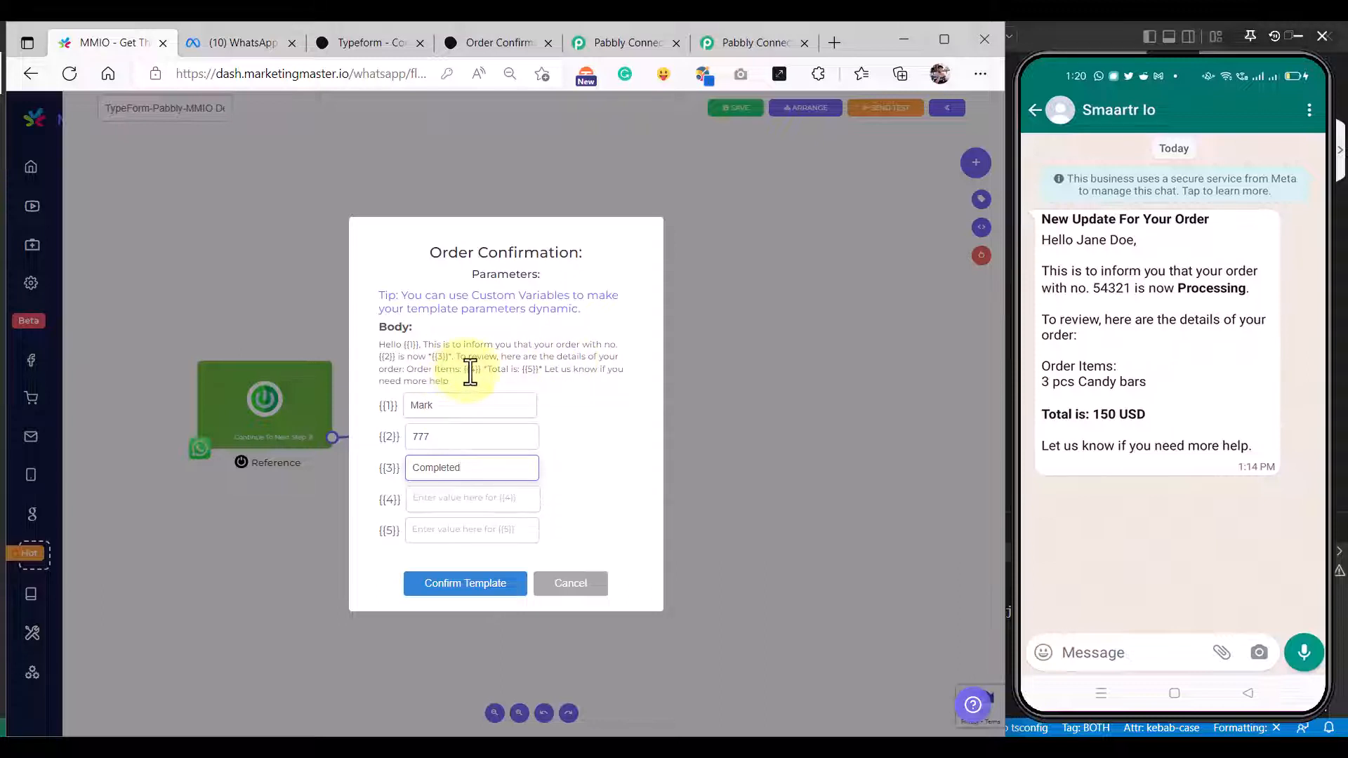
{"action": "left_click", "coordinate": [445, 499]}
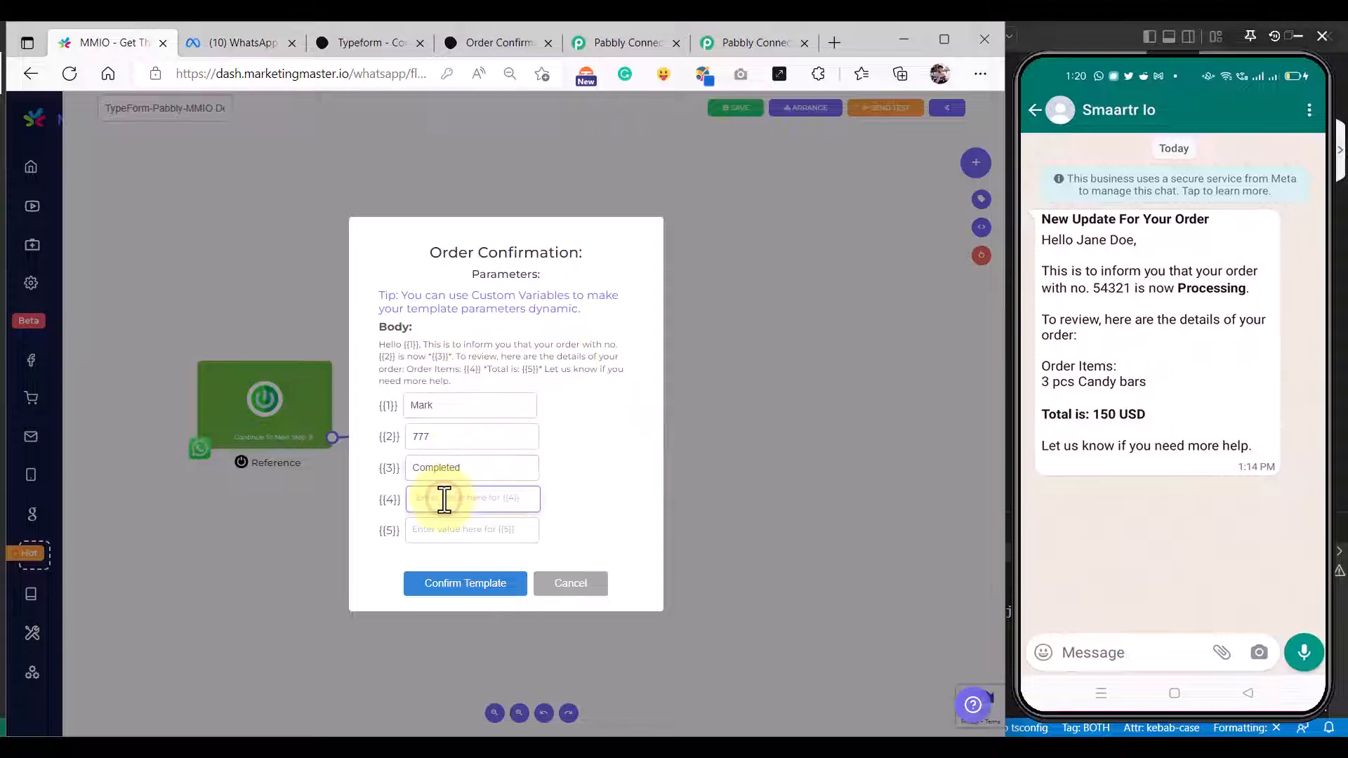
{"action": "type", "text": "1 pc Fried Chicken"}
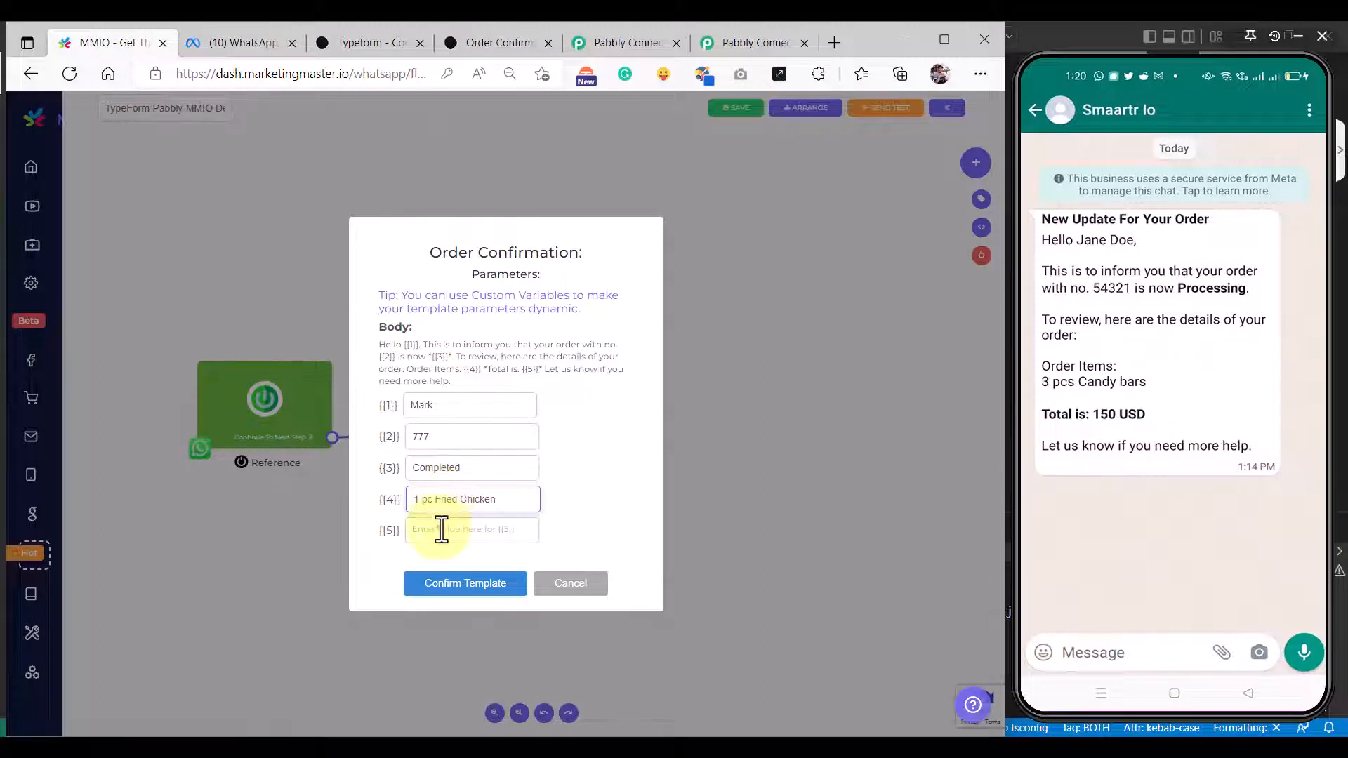
{"action": "left_click", "coordinate": [441, 530]}
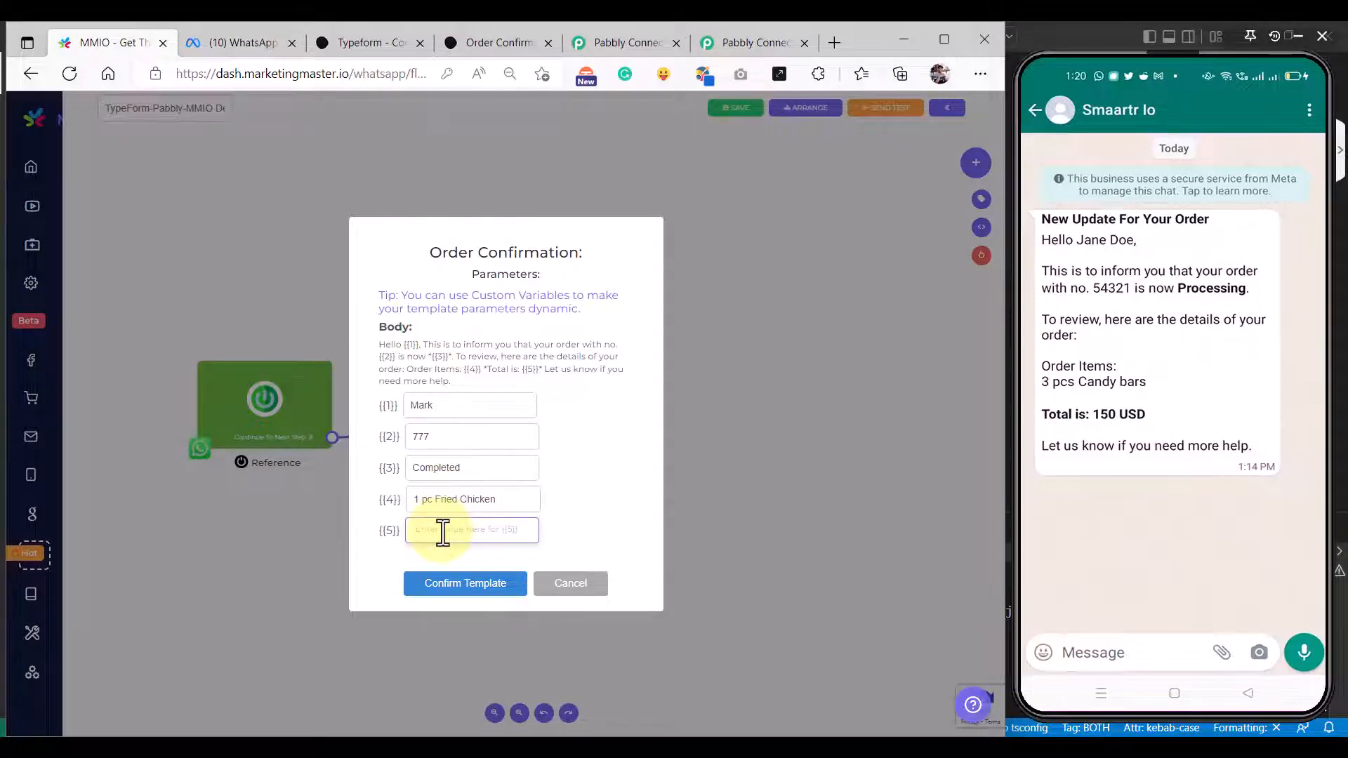
{"action": "type", "text": "200 USD"}
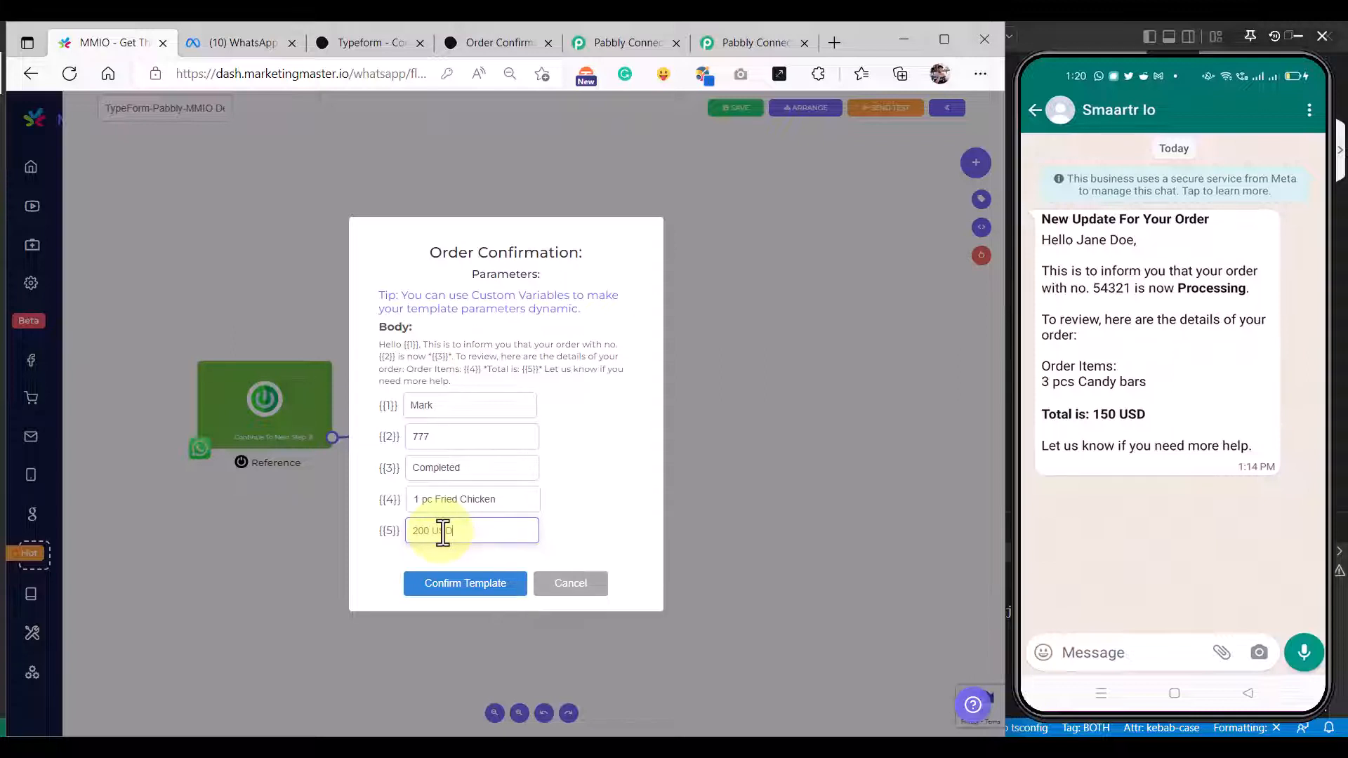
Step: Confirm the Order Confirmation template's parameters and save the flow
{"action": "left_click", "coordinate": [444, 592]}
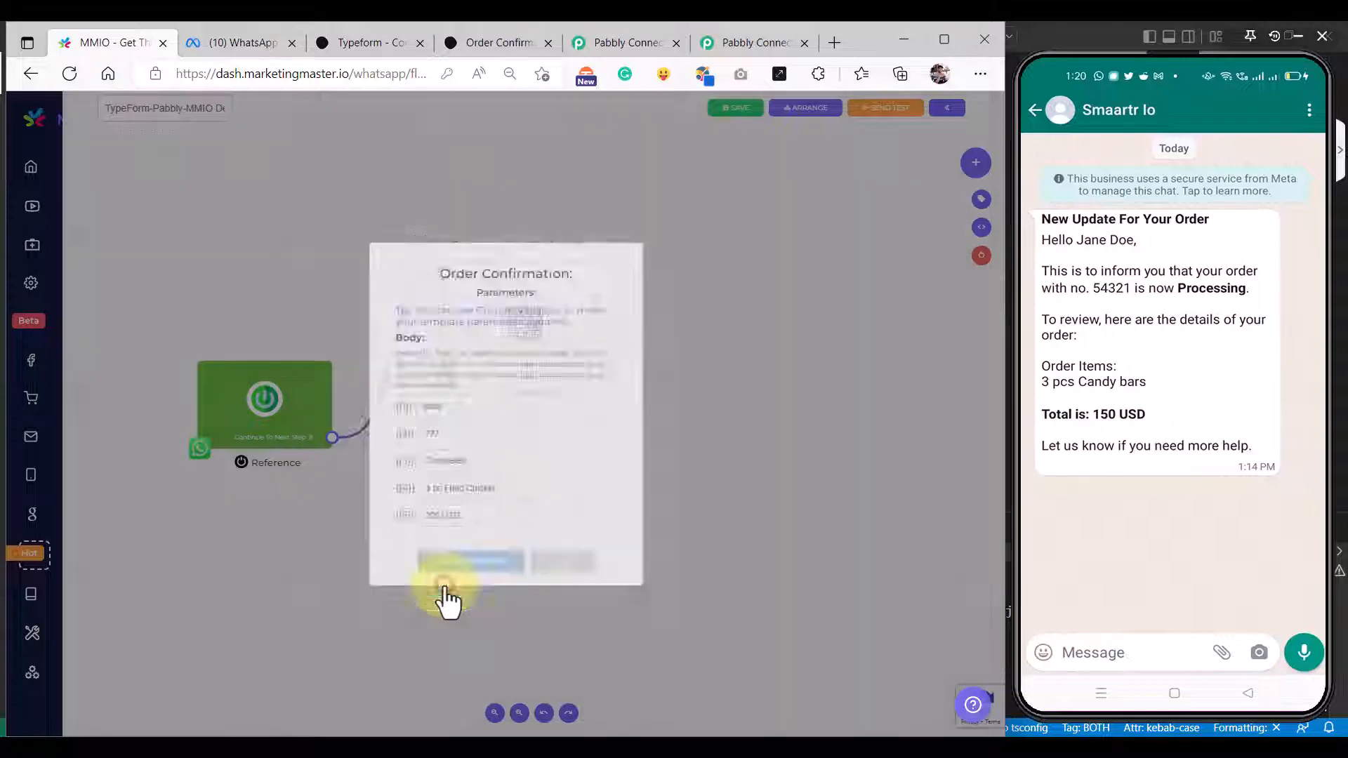
{"action": "left_click", "coordinate": [734, 109]}
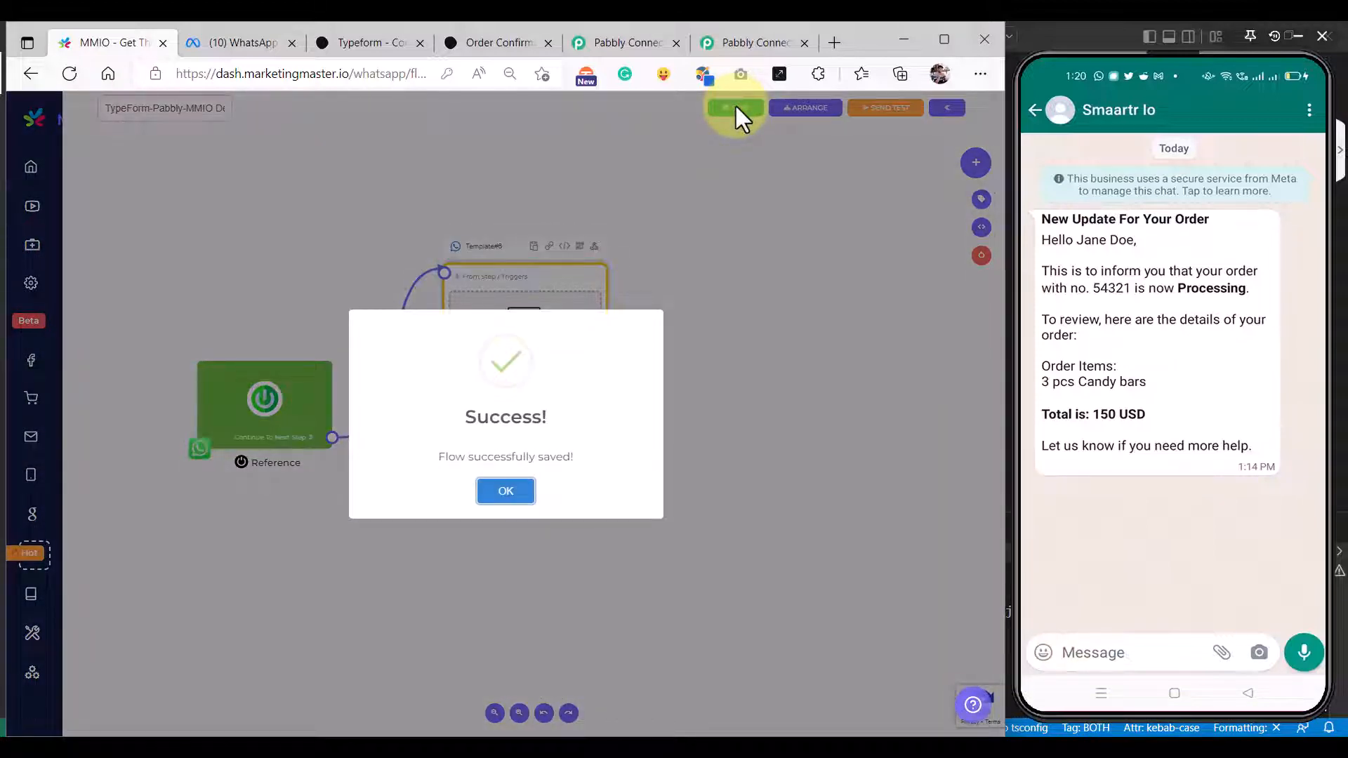
{"action": "left_click", "coordinate": [505, 491]}
Step: Move the Template step closer to the Reference step and open its webhook URL
{"action": "left_click_drag", "start_coordinate": [577, 269], "coordinate": [514, 293]}
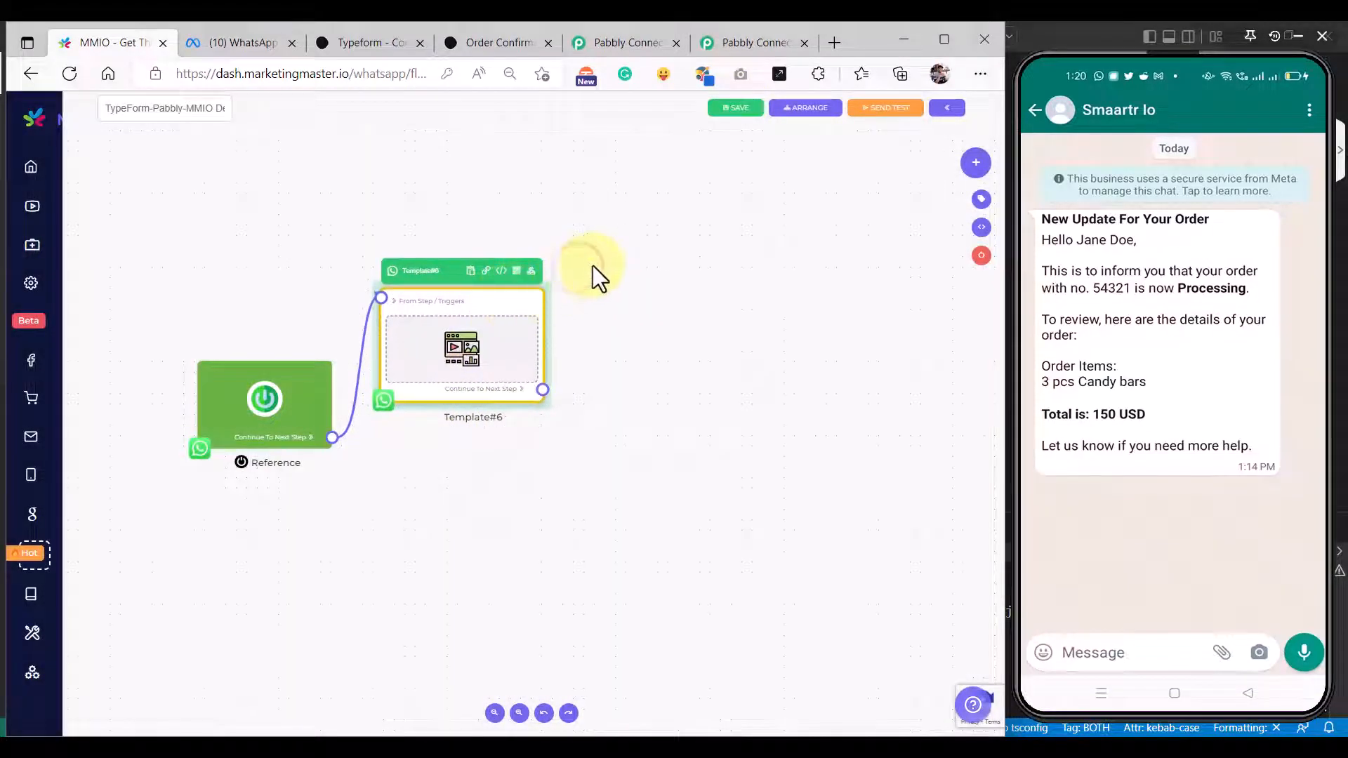
{"action": "scroll", "coordinate": [606, 274], "scroll_direction": "up", "scroll_amount": 2}
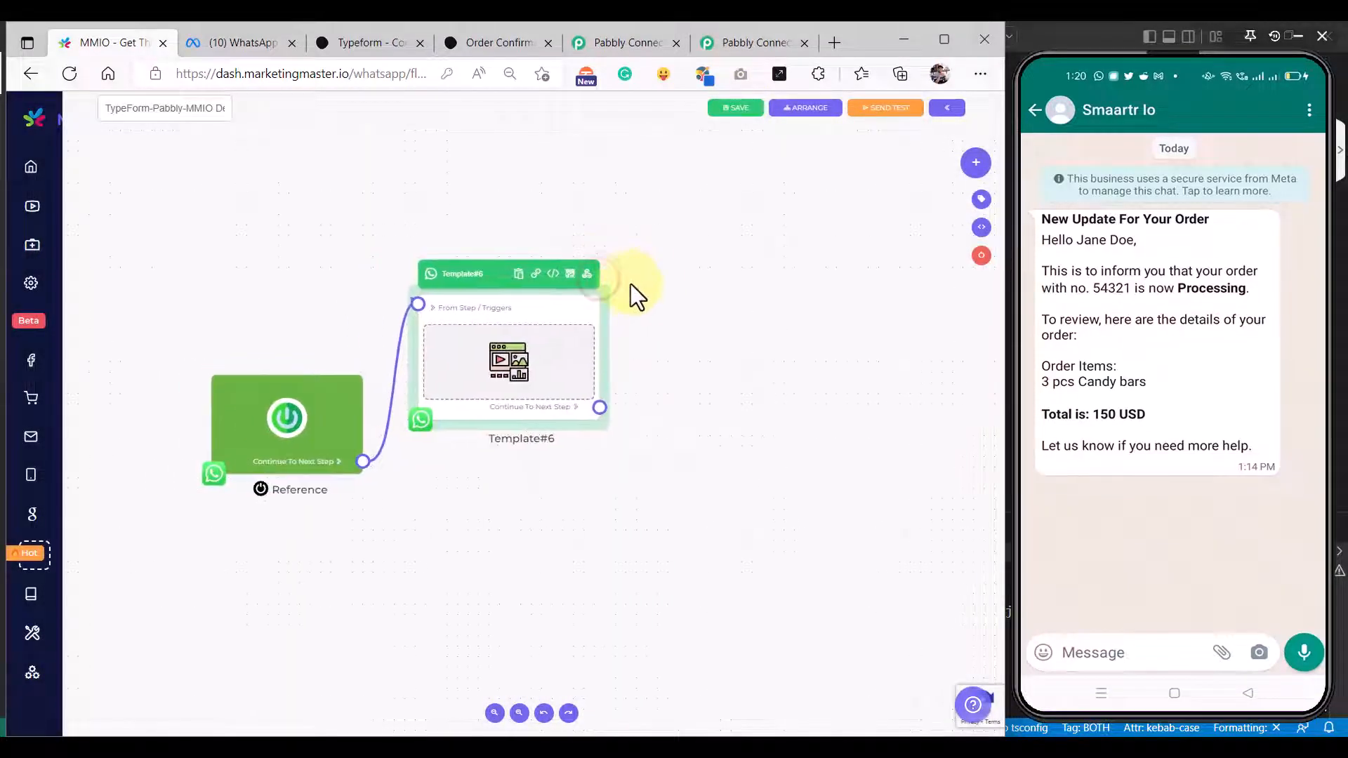
{"action": "scroll", "coordinate": [631, 280], "scroll_direction": "up", "scroll_amount": 5}
{"action": "left_click_drag", "start_coordinate": [594, 245], "coordinate": [698, 368]}
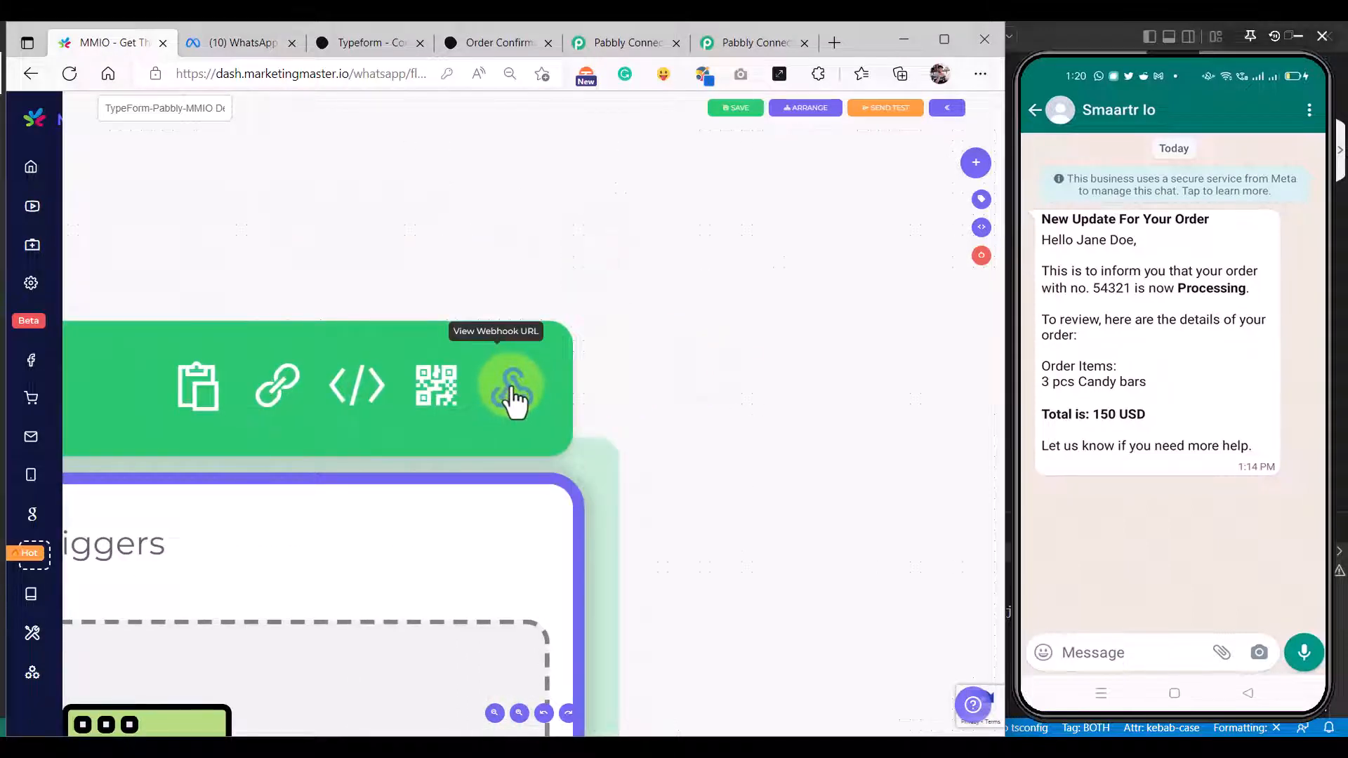
{"action": "scroll", "coordinate": [512, 396], "scroll_direction": "down", "scroll_amount": 5}
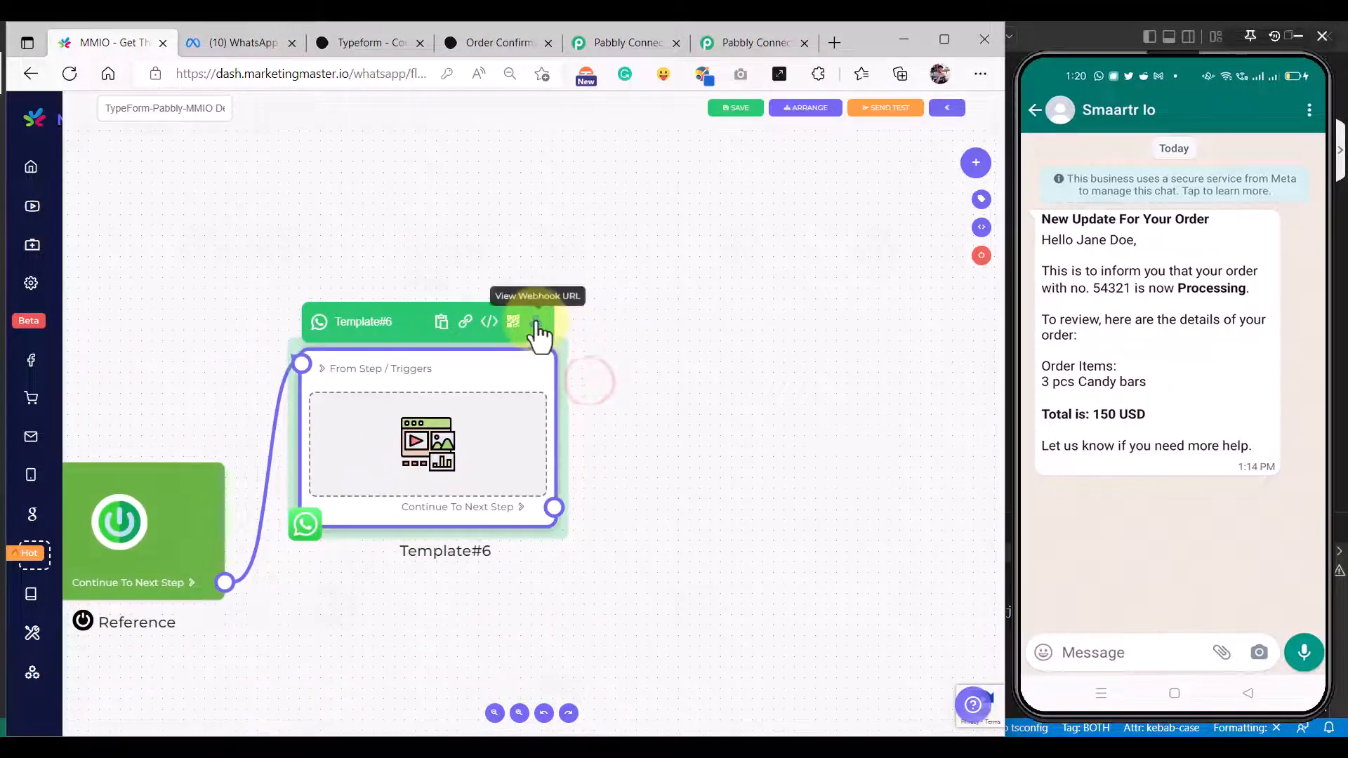
{"action": "left_click", "coordinate": [536, 325]}
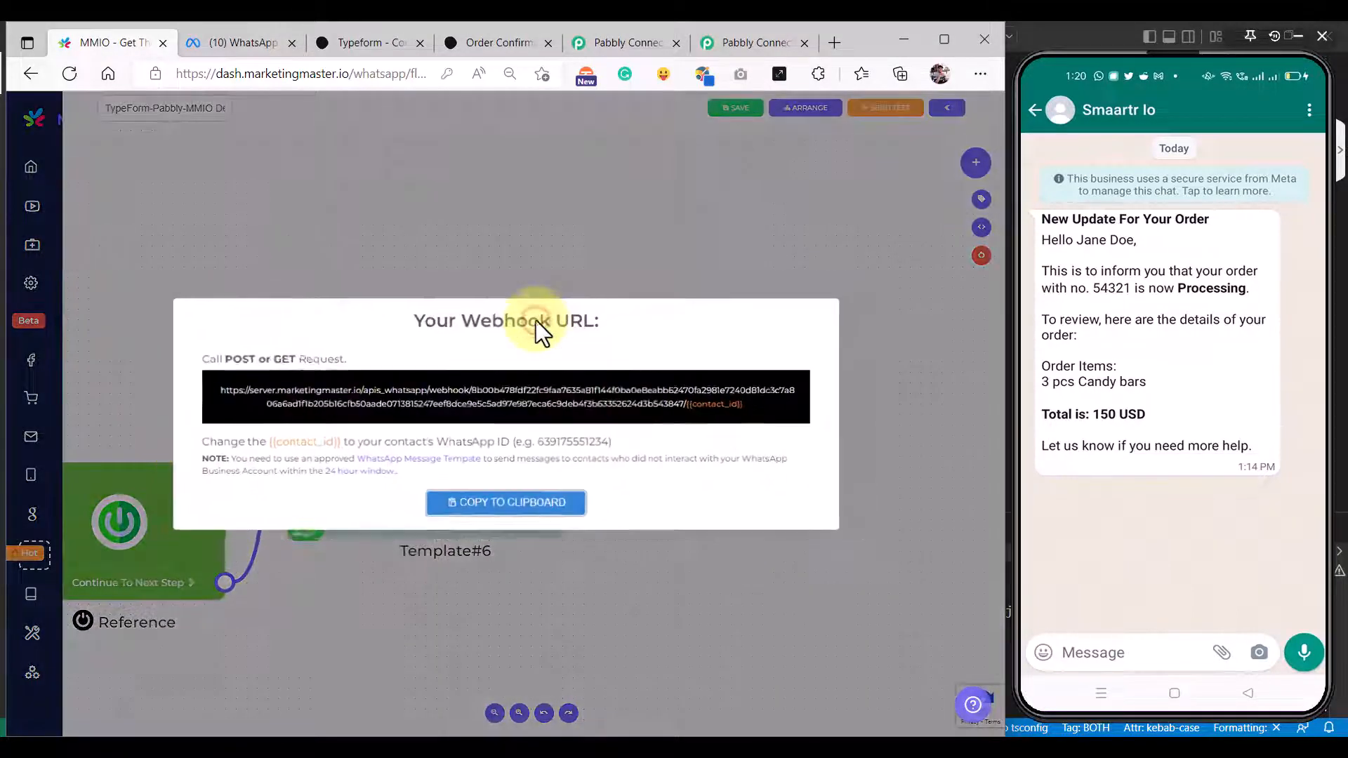
{"action": "left_click", "coordinate": [558, 403]}
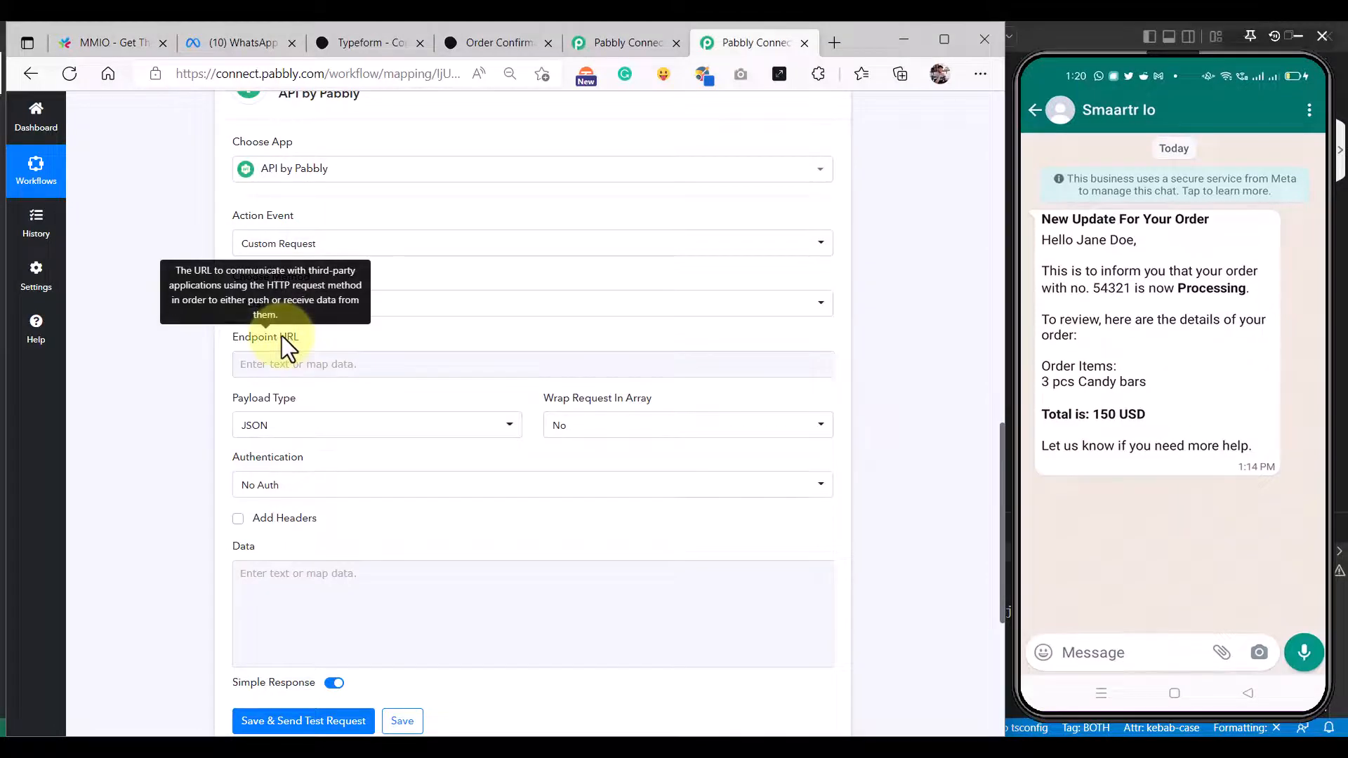
Step: Paste the MMIO flow's webhook URL as the API request's endpoint URL and locate its {{contact_id}} placeholder
{"action": "left_click", "coordinate": [283, 358]}
{"action": "left_click", "coordinate": [281, 364]}
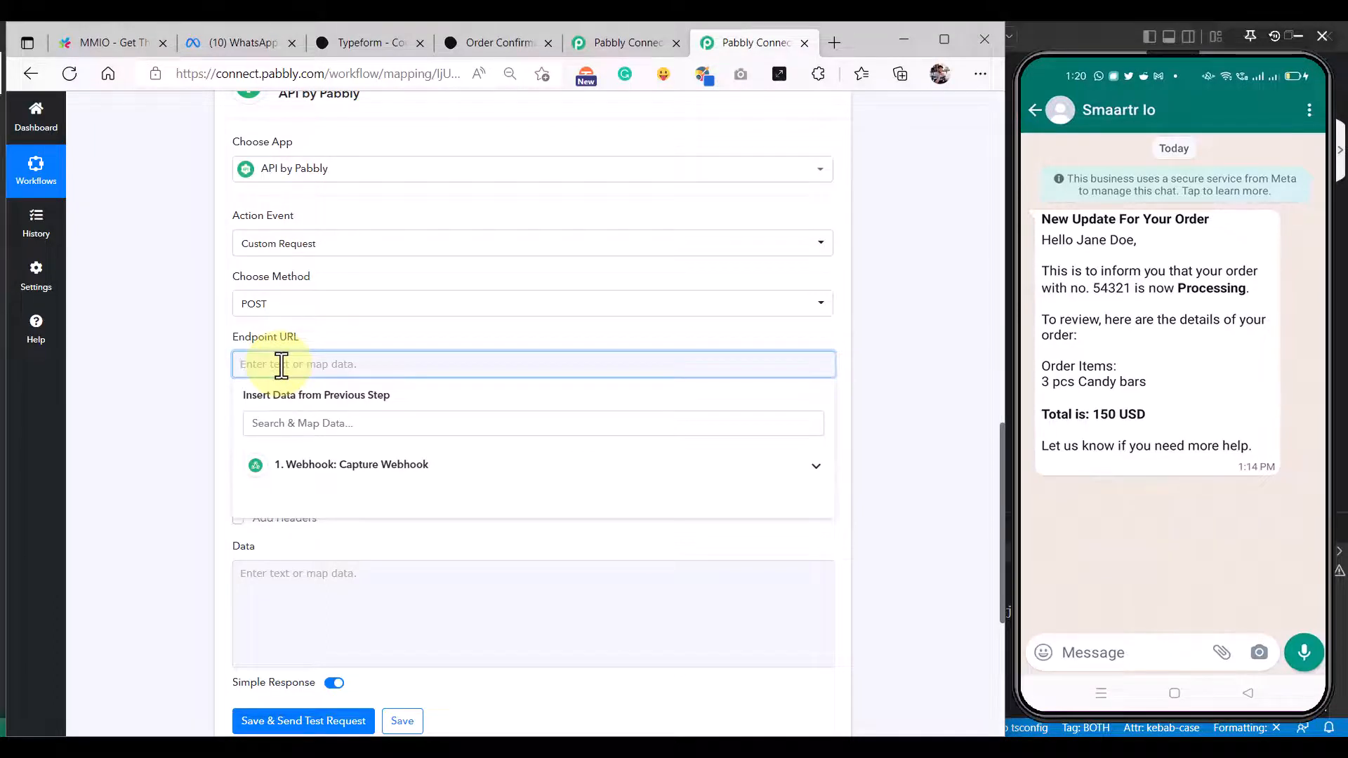
{"action": "key", "text": "ctrl+v"}
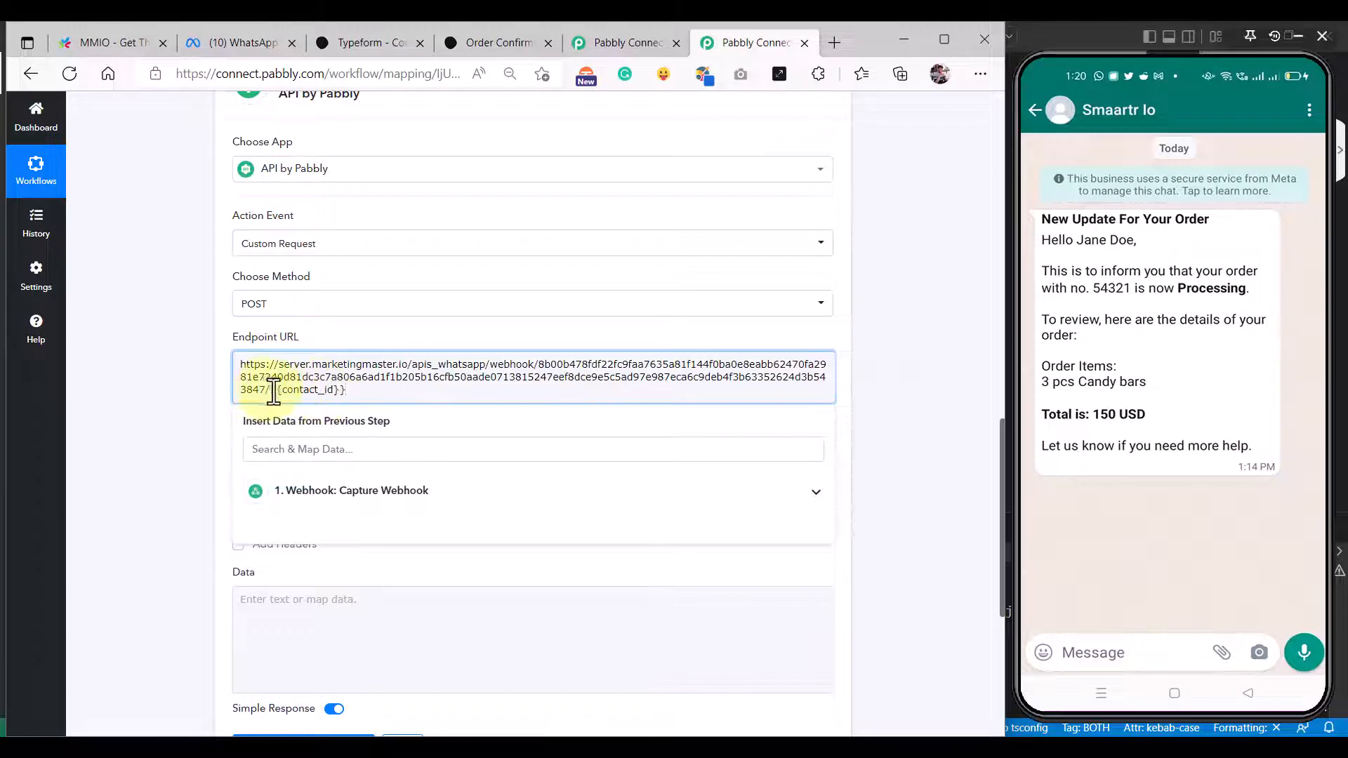
{"action": "left_click_drag", "start_coordinate": [271, 392], "coordinate": [357, 392]}
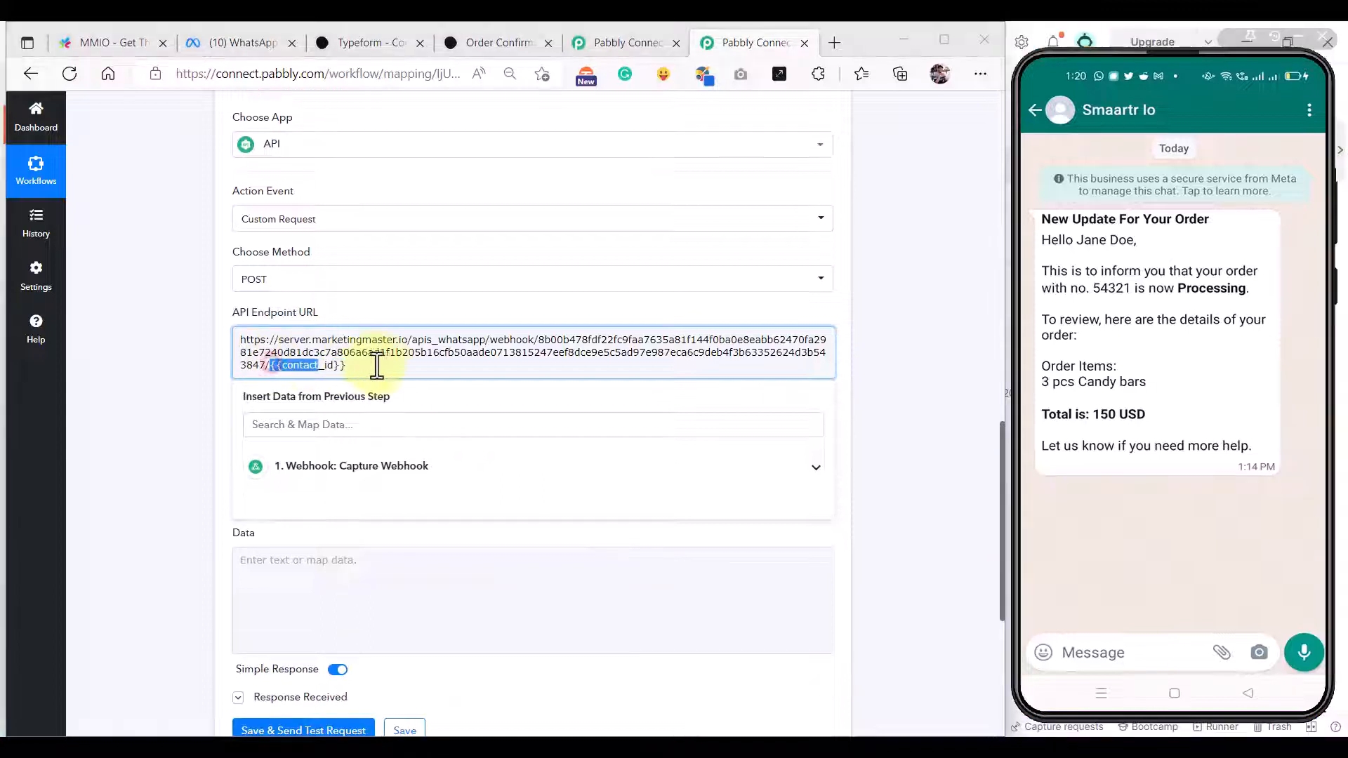
{"action": "left_click_drag", "start_coordinate": [270, 365], "coordinate": [386, 362]}
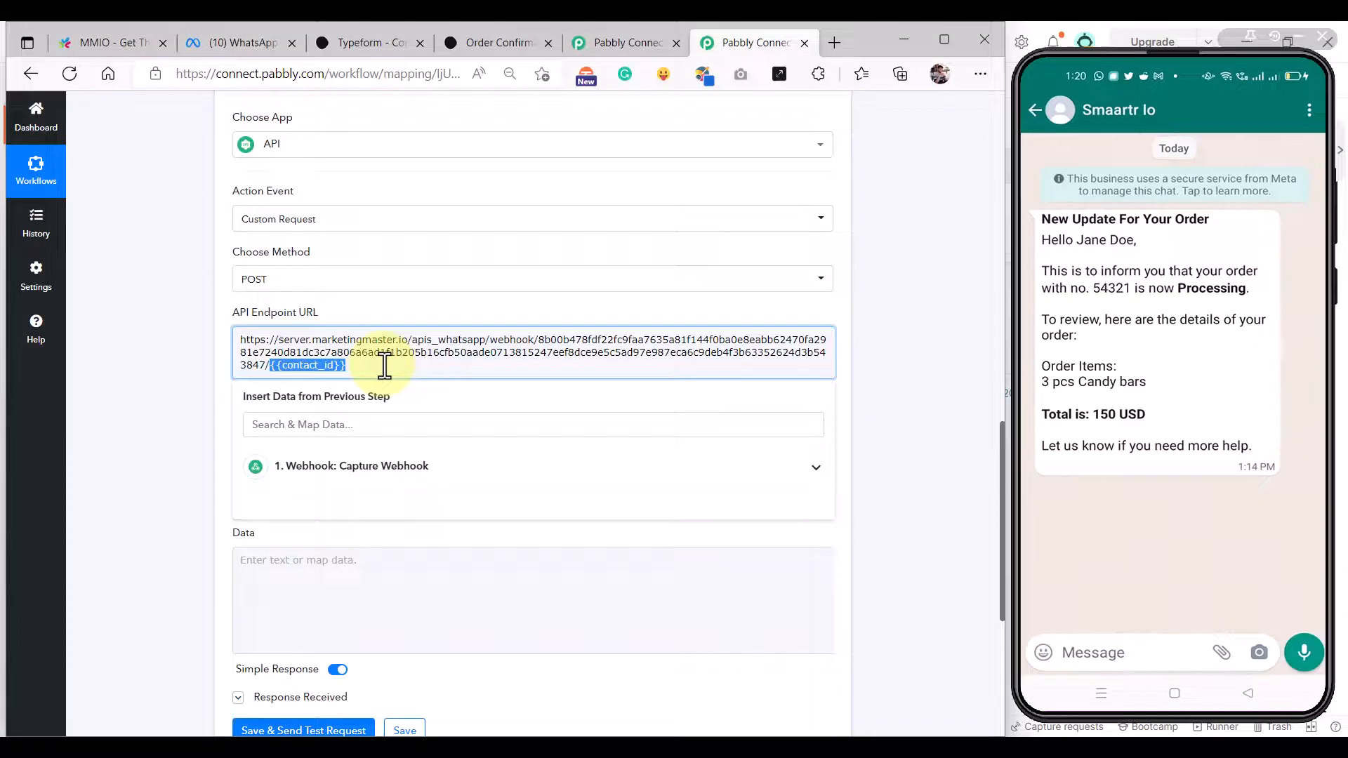
{"action": "left_click", "coordinate": [385, 365]}
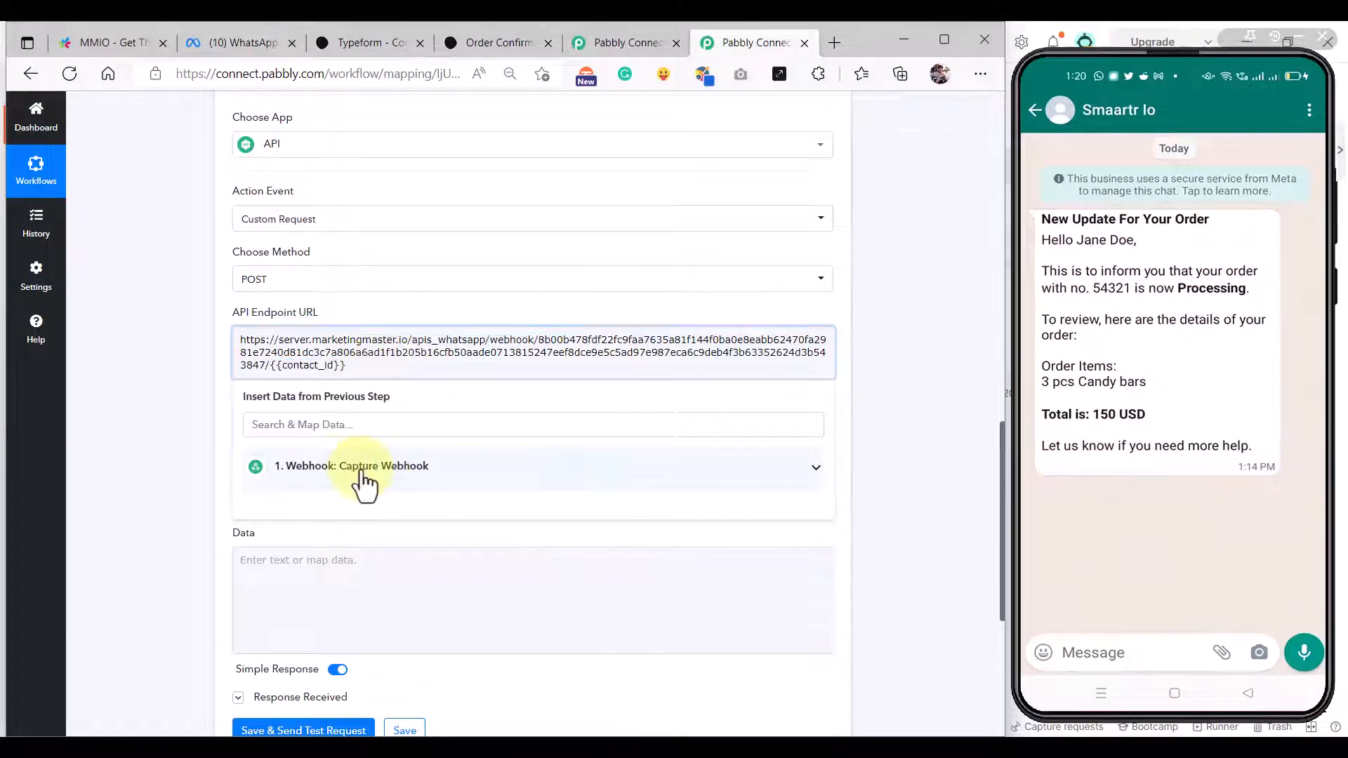
Step: Append the webhook's Form Response Answers 1 Phone Number value to the endpoint URL
{"action": "left_click", "coordinate": [413, 479]}
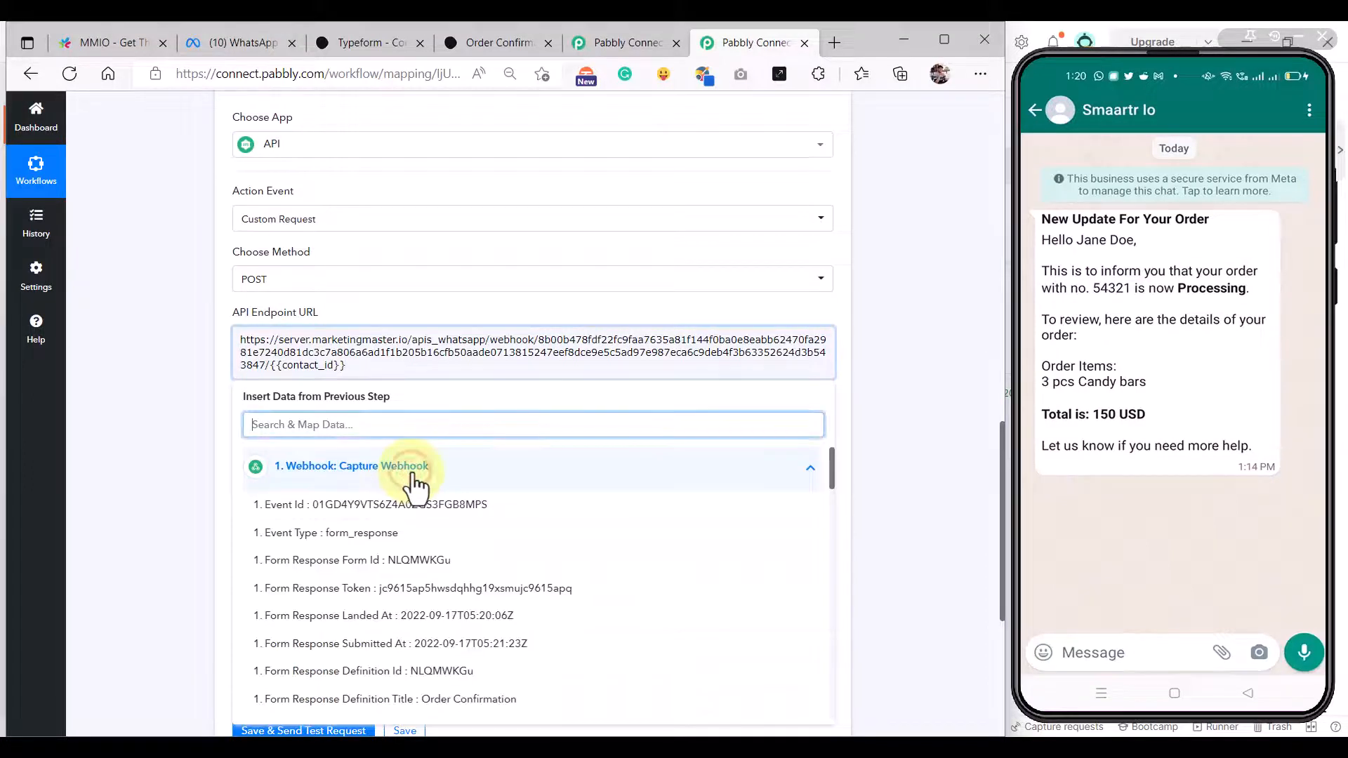
{"action": "scroll", "coordinate": [572, 558], "scroll_direction": "down", "scroll_amount": 3}
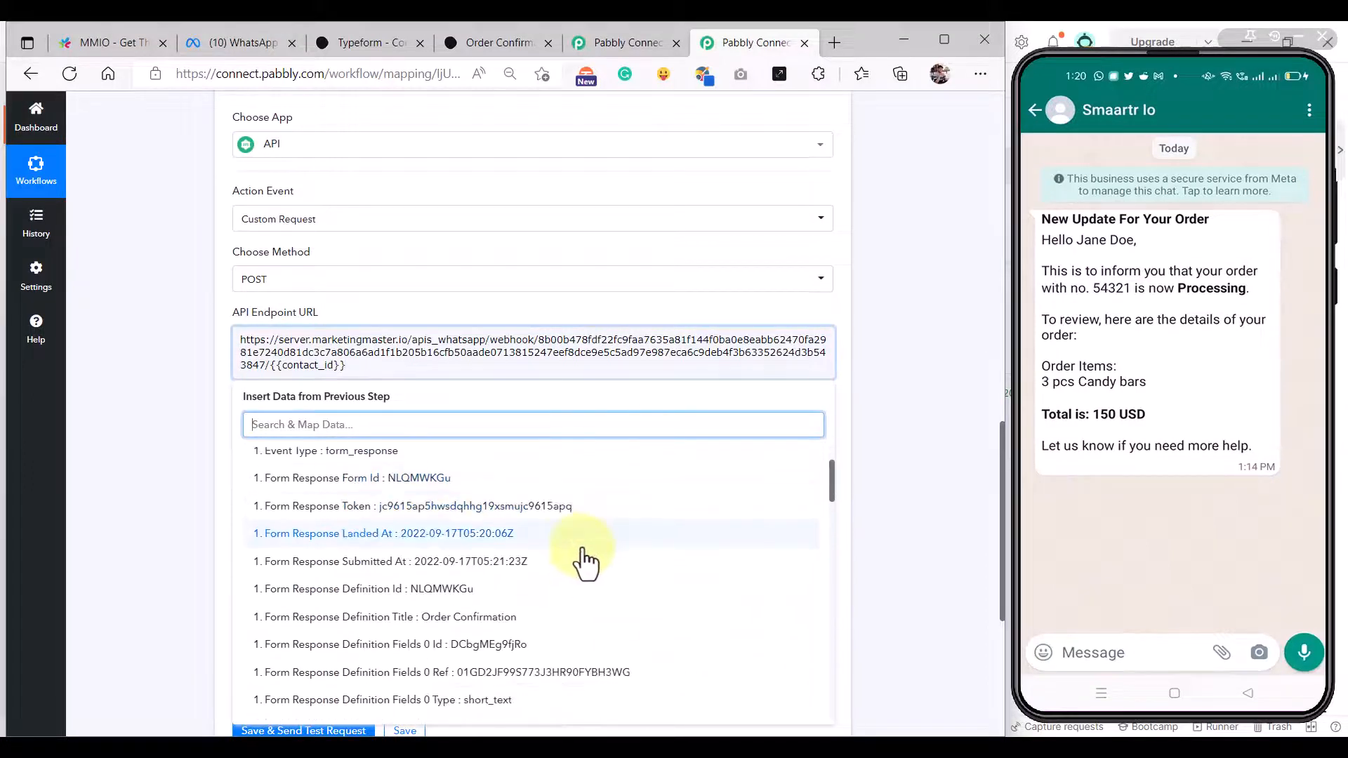
{"action": "scroll", "coordinate": [586, 565], "scroll_direction": "down", "scroll_amount": 3}
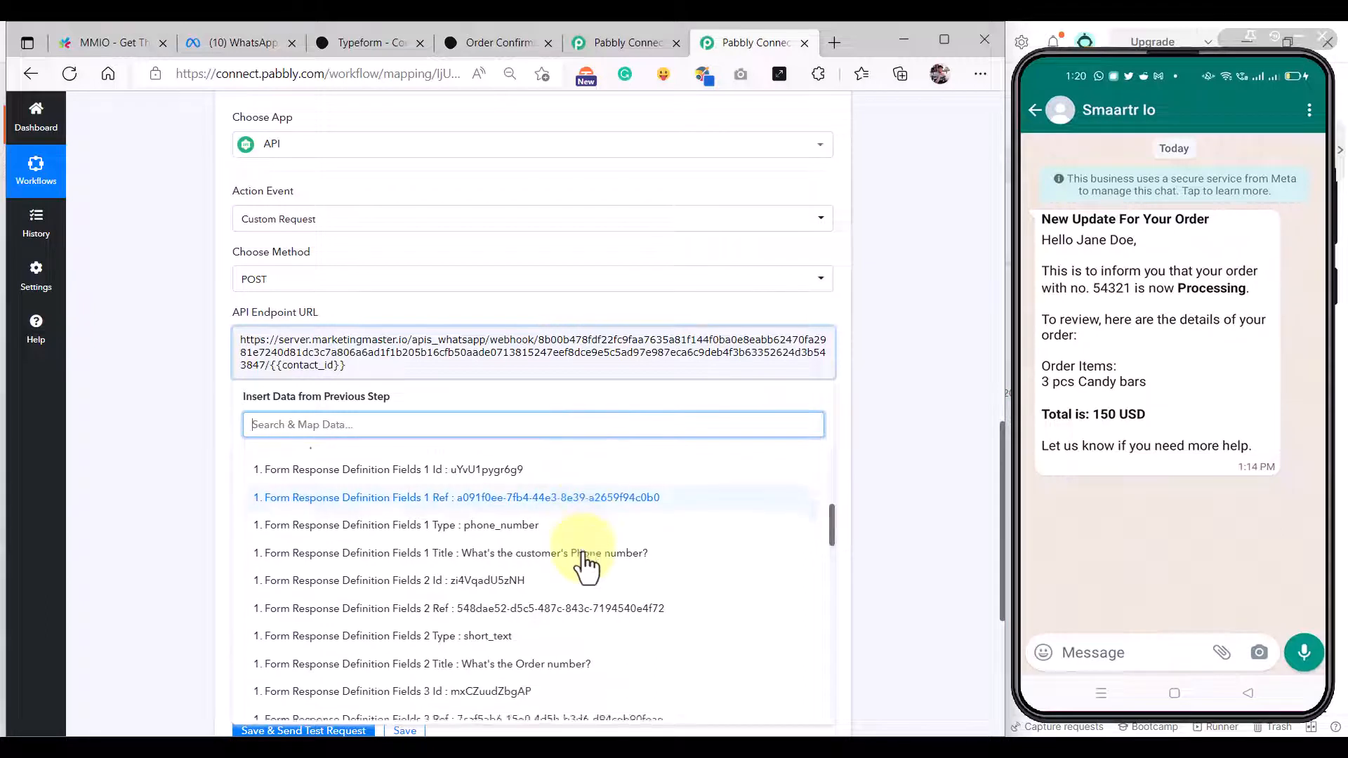
{"action": "scroll", "coordinate": [586, 565], "scroll_direction": "down", "scroll_amount": 5}
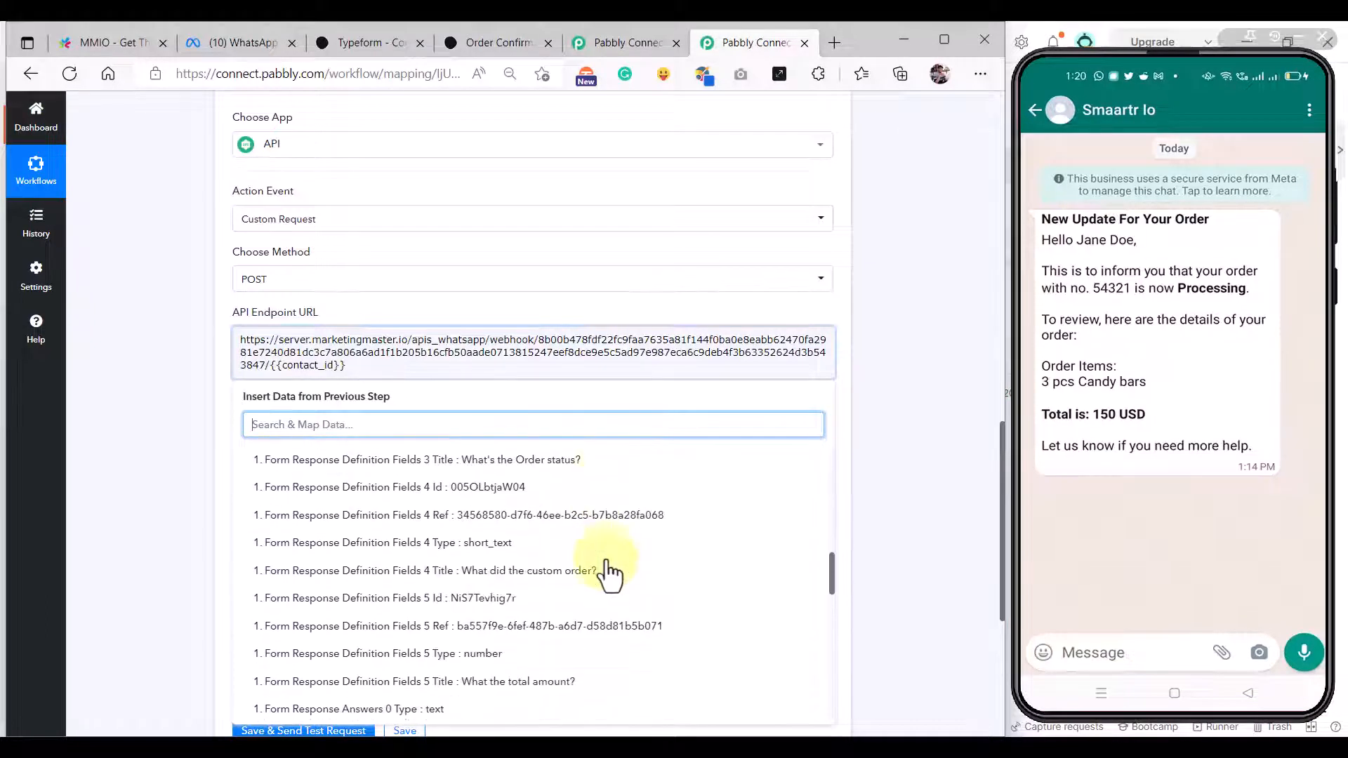
{"action": "scroll", "coordinate": [610, 575], "scroll_direction": "down", "scroll_amount": 2}
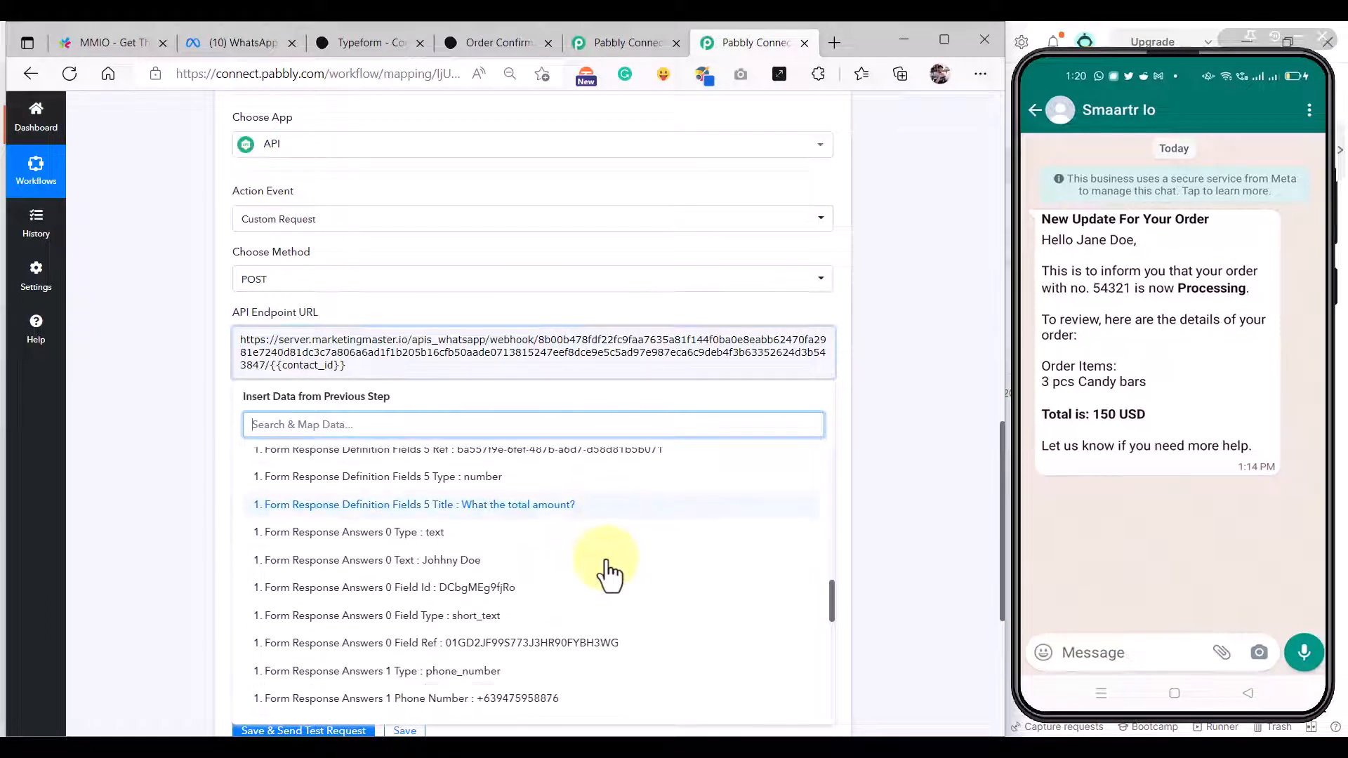
{"action": "scroll", "coordinate": [609, 576], "scroll_direction": "down", "scroll_amount": 2}
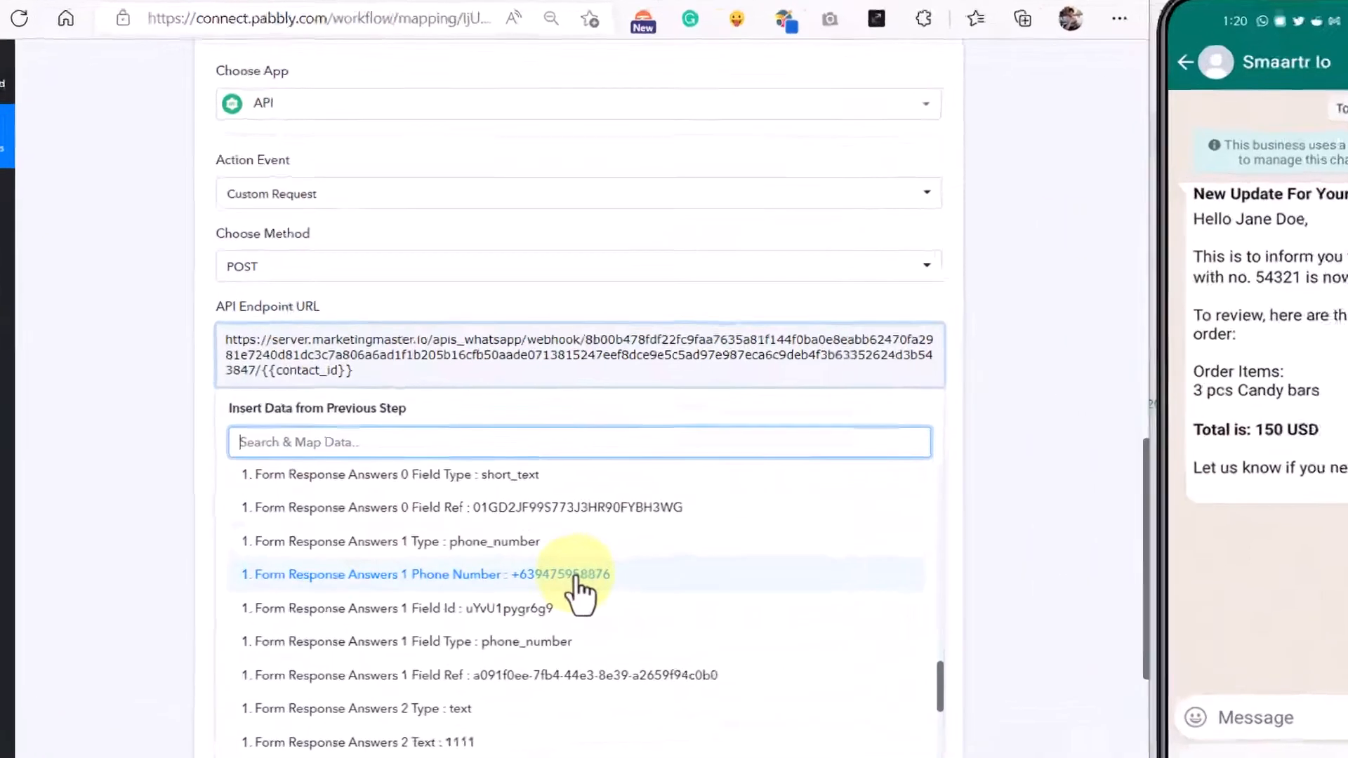
{"action": "left_click", "coordinate": [528, 535]}
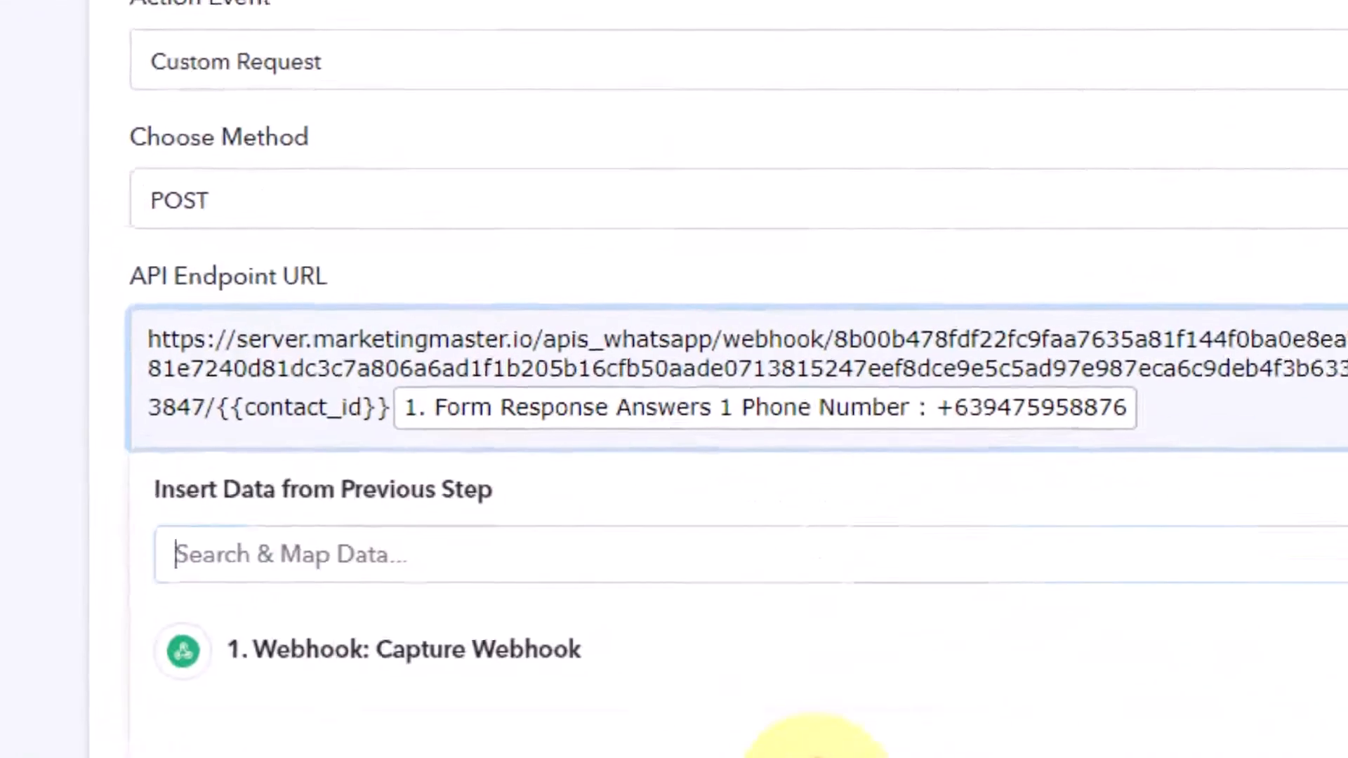
Step: Remove the {{contact_id}} placeholder from the endpoint URL so that the mapped phone number directly follows the slash
{"action": "left_click_drag", "start_coordinate": [211, 416], "coordinate": [398, 420]}
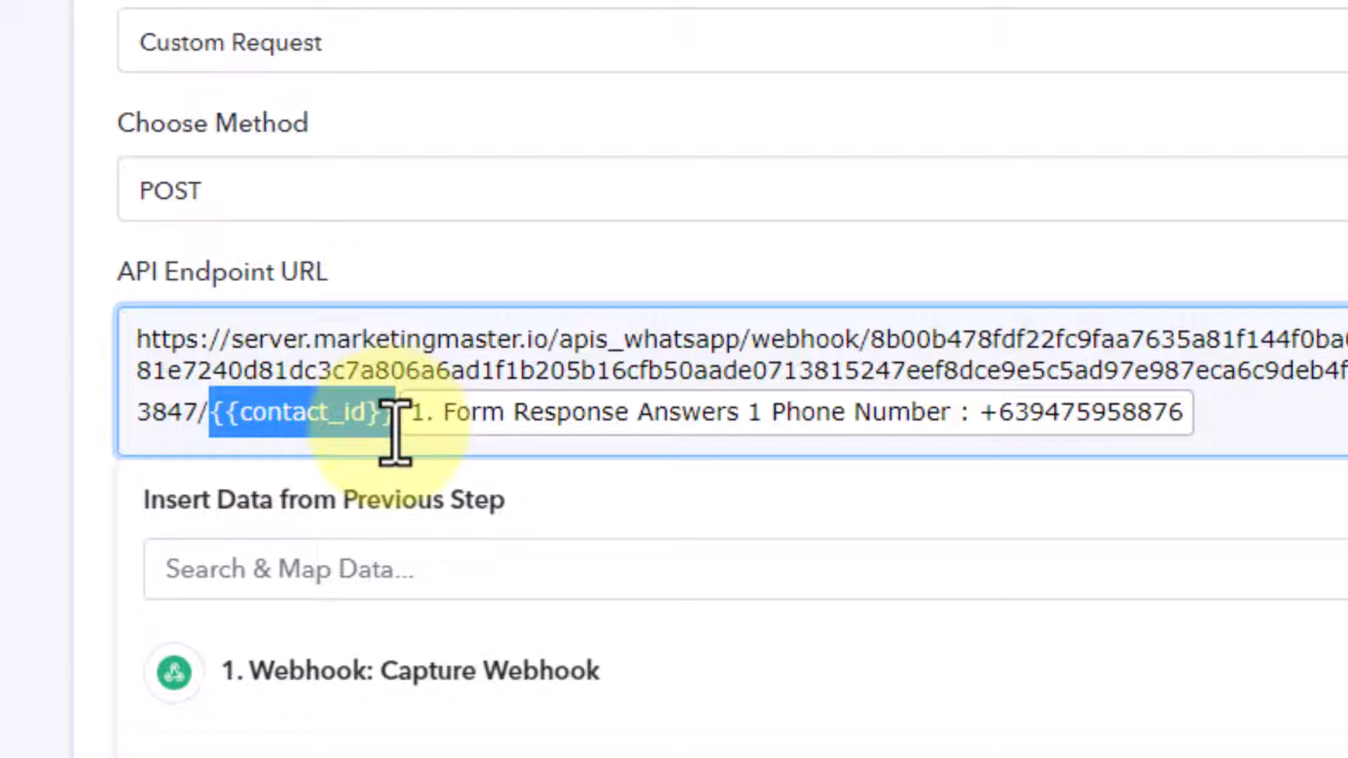
{"action": "key", "text": "BackSpace"}
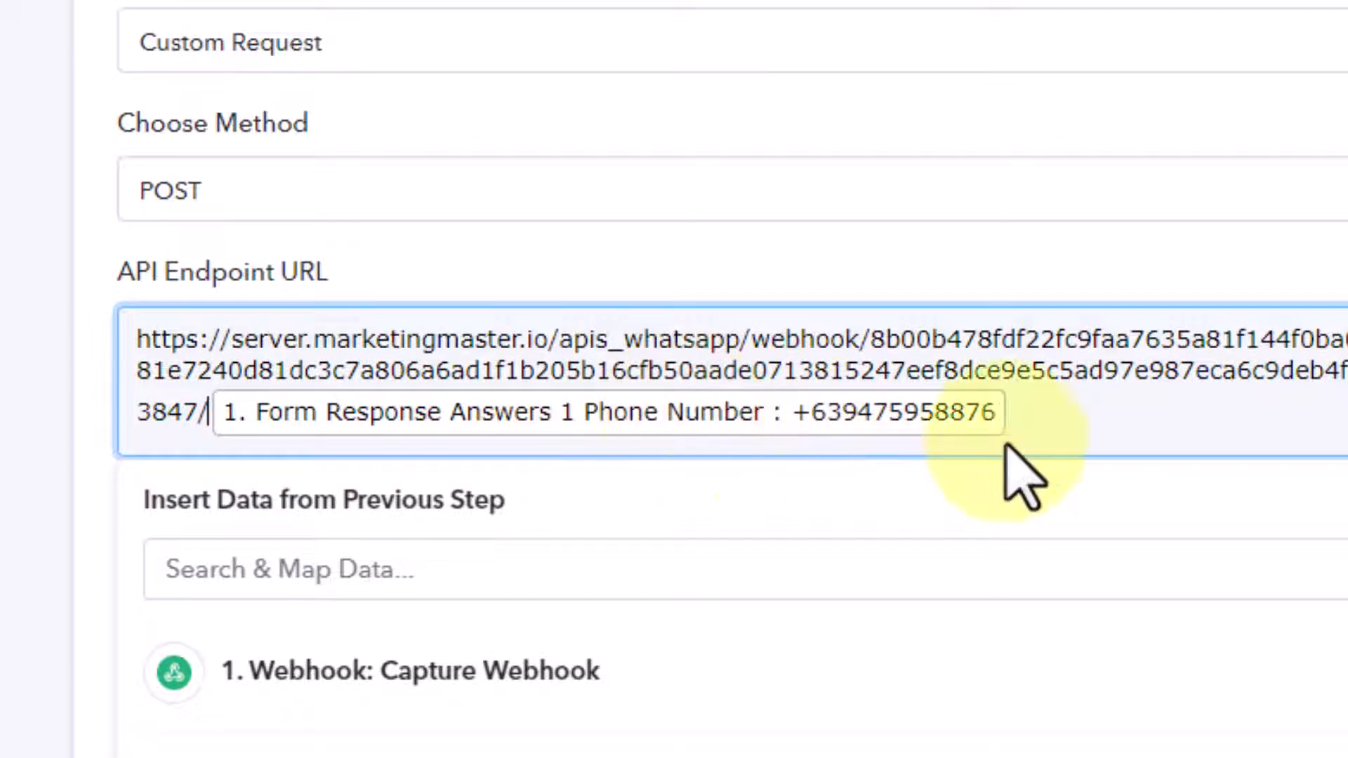
{"action": "left_click", "coordinate": [1347, 429]}
{"action": "left_click", "coordinate": [528, 352]}
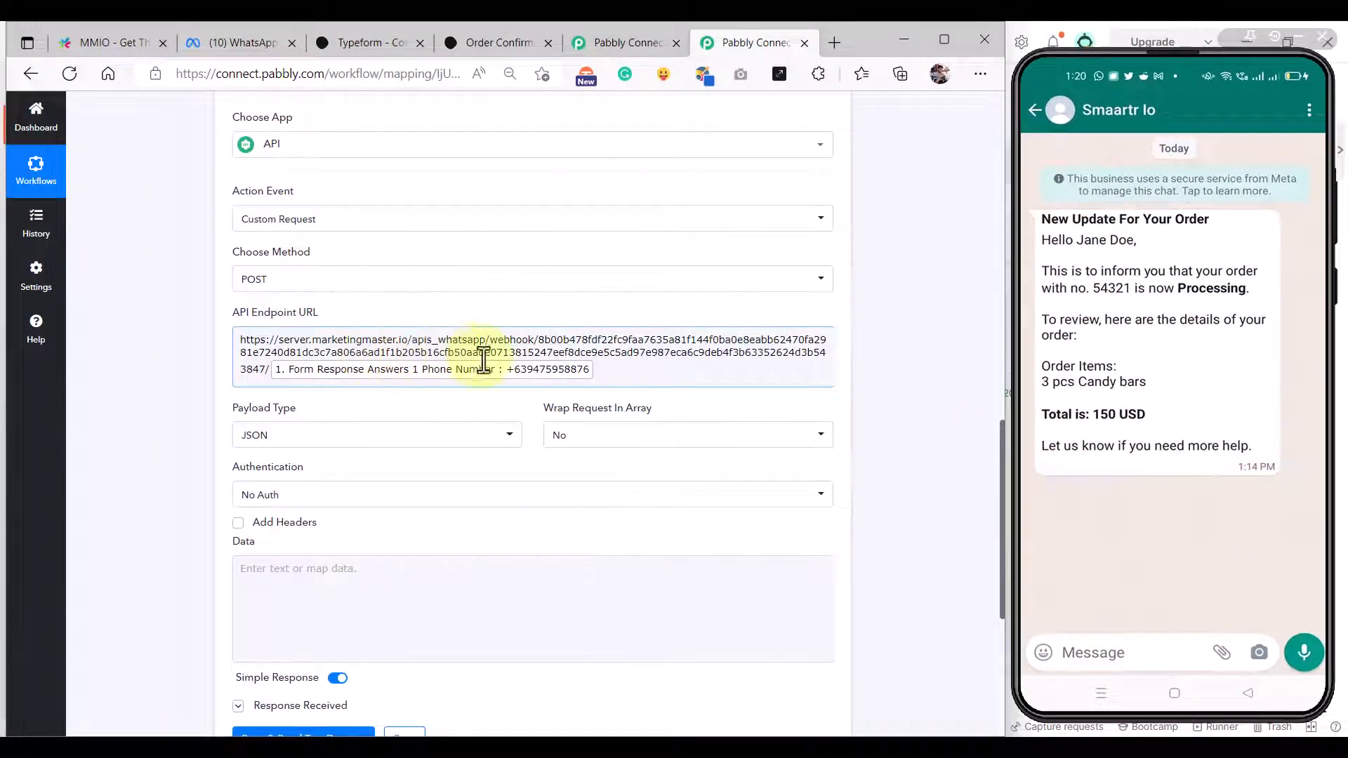
Step: Go over the API request's method, payload type, authentication and Data settings
{"action": "scroll", "coordinate": [475, 356], "scroll_direction": "up", "scroll_amount": 2}
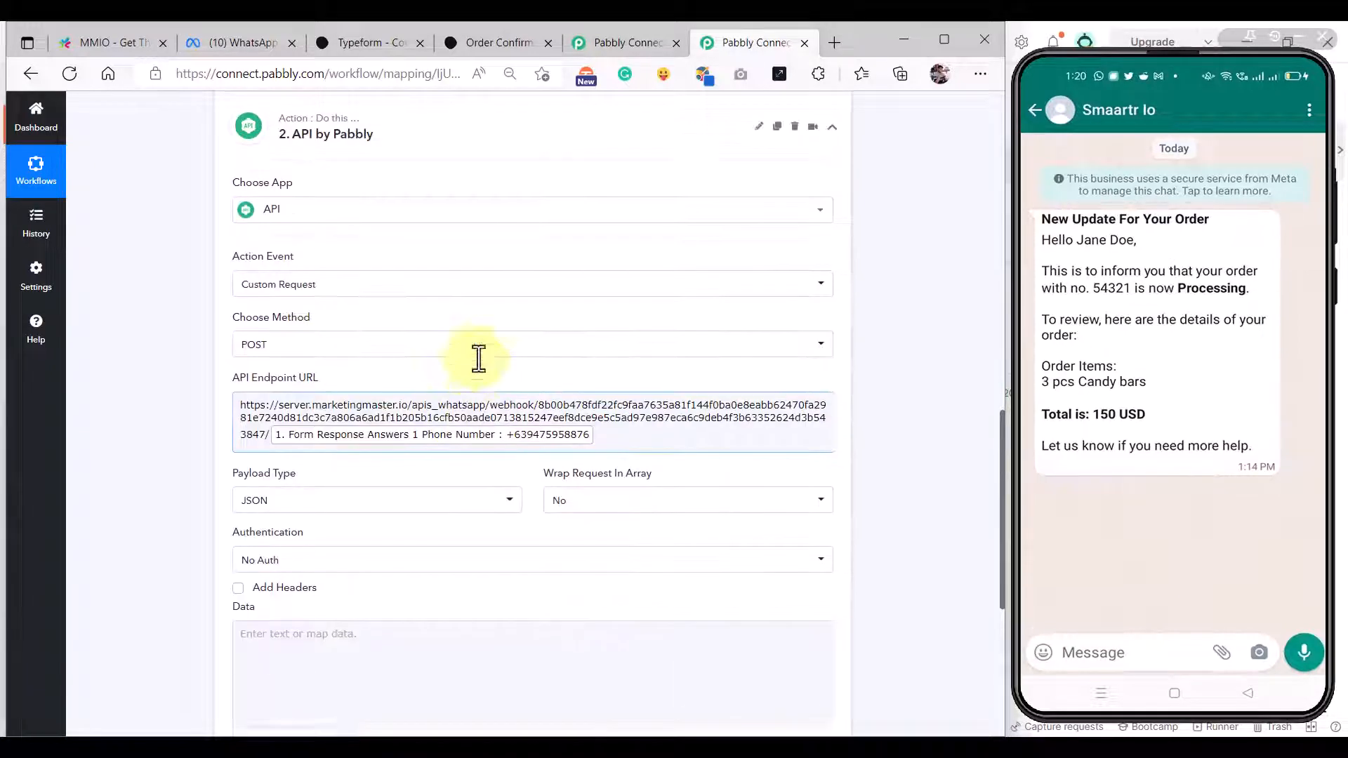
{"action": "scroll", "coordinate": [385, 385], "scroll_direction": "down", "scroll_amount": 4}
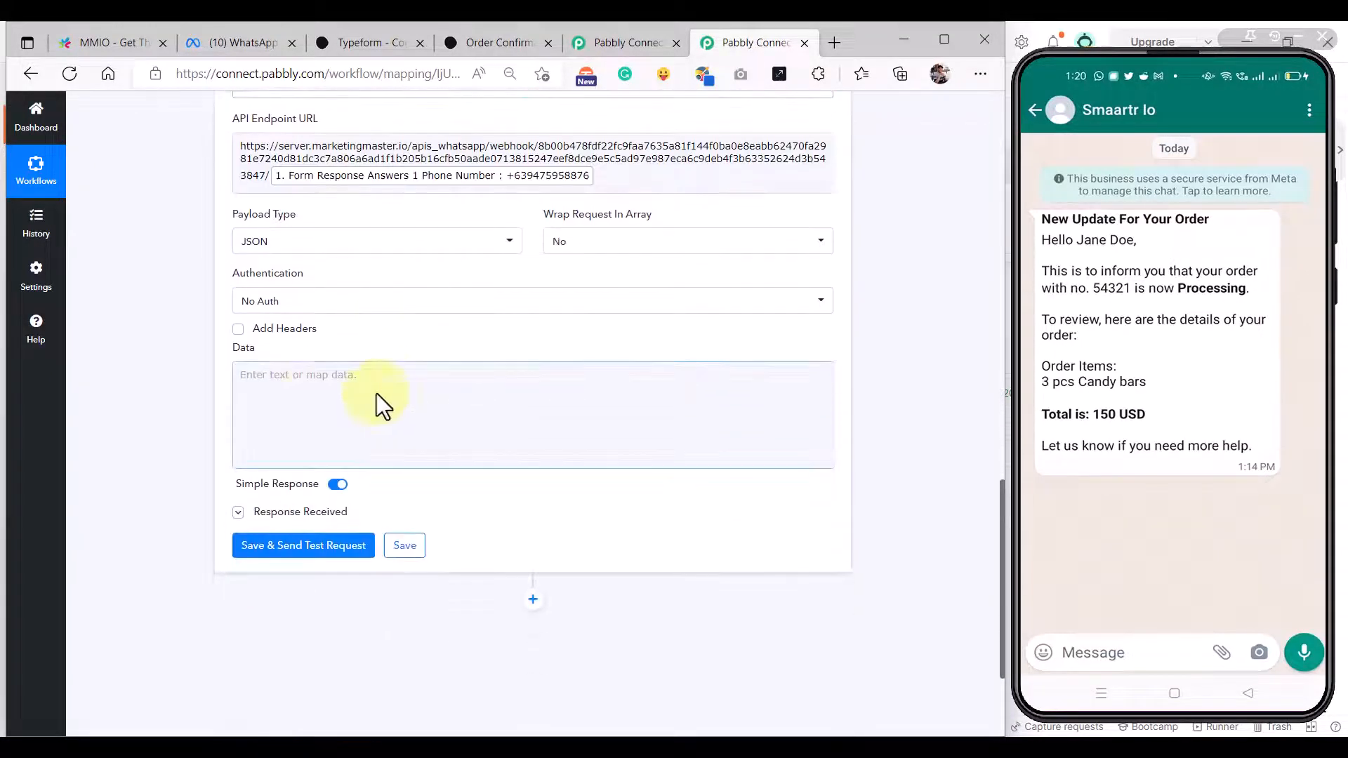
{"action": "left_click", "coordinate": [330, 381]}
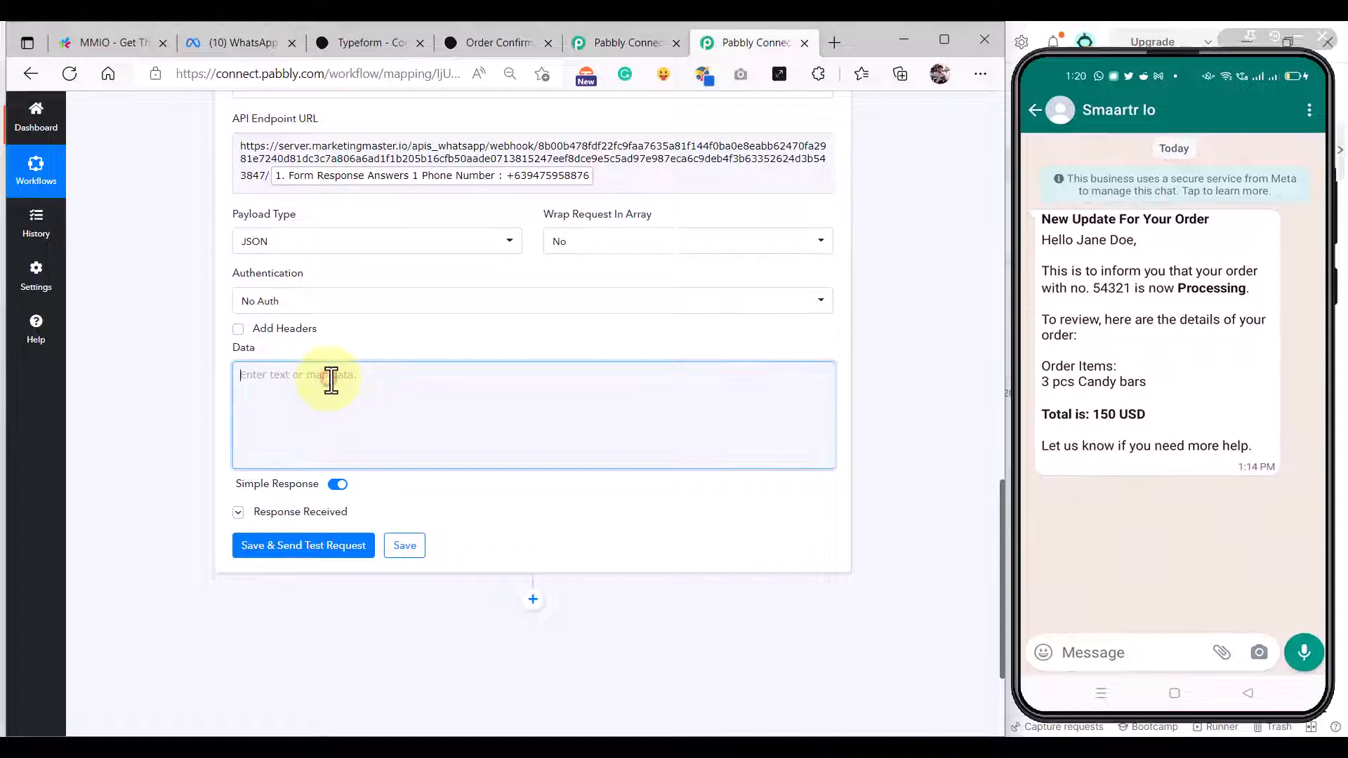
{"action": "left_click", "coordinate": [188, 392]}
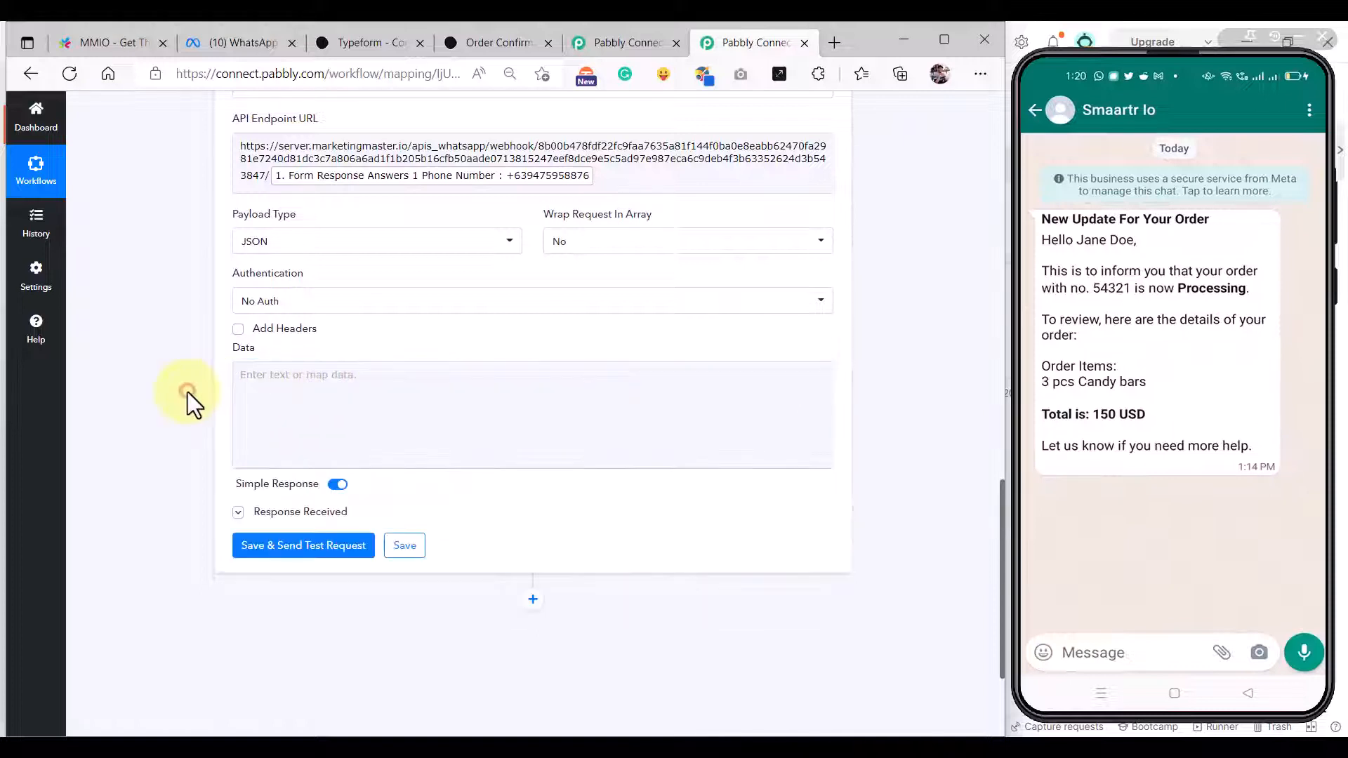
{"action": "scroll", "coordinate": [288, 389], "scroll_direction": "up", "scroll_amount": 2}
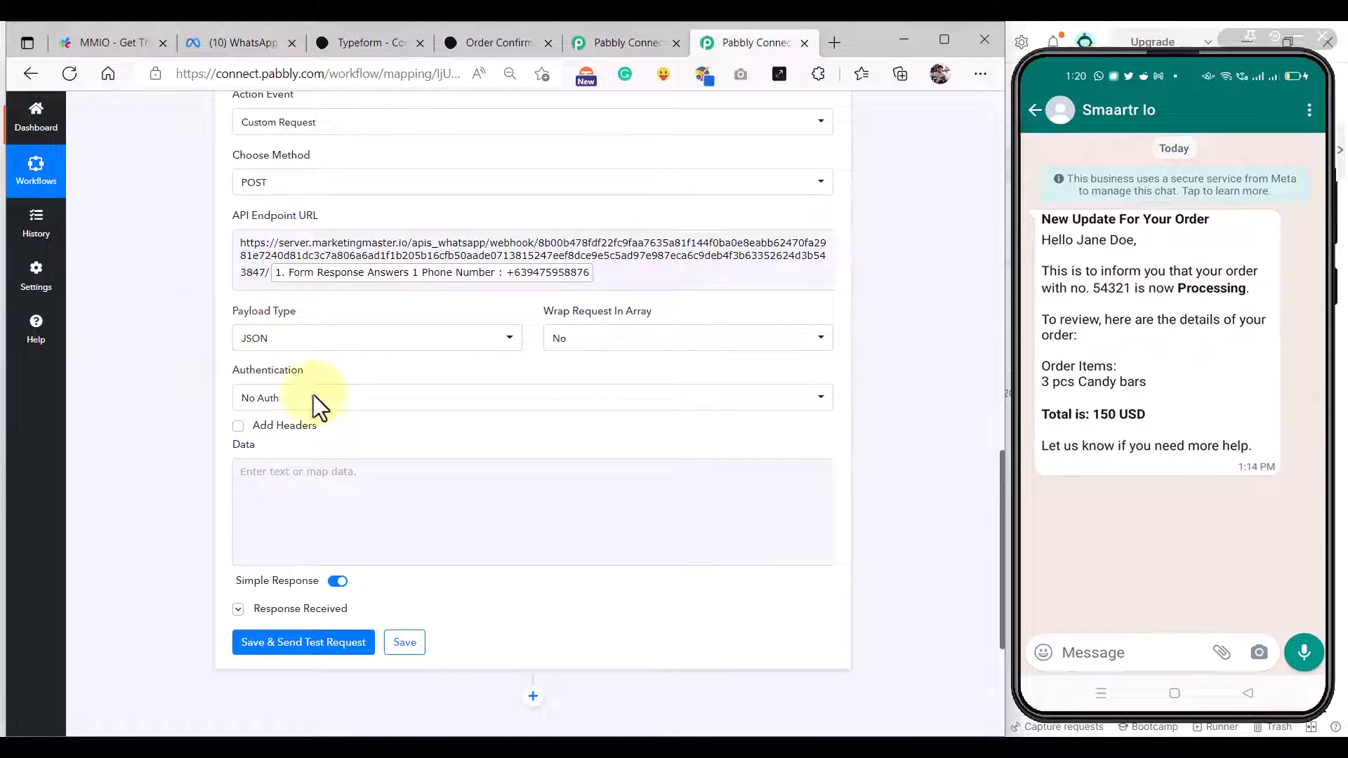
{"action": "scroll", "coordinate": [319, 435], "scroll_direction": "down", "scroll_amount": 1}
{"action": "left_click", "coordinate": [336, 401]}
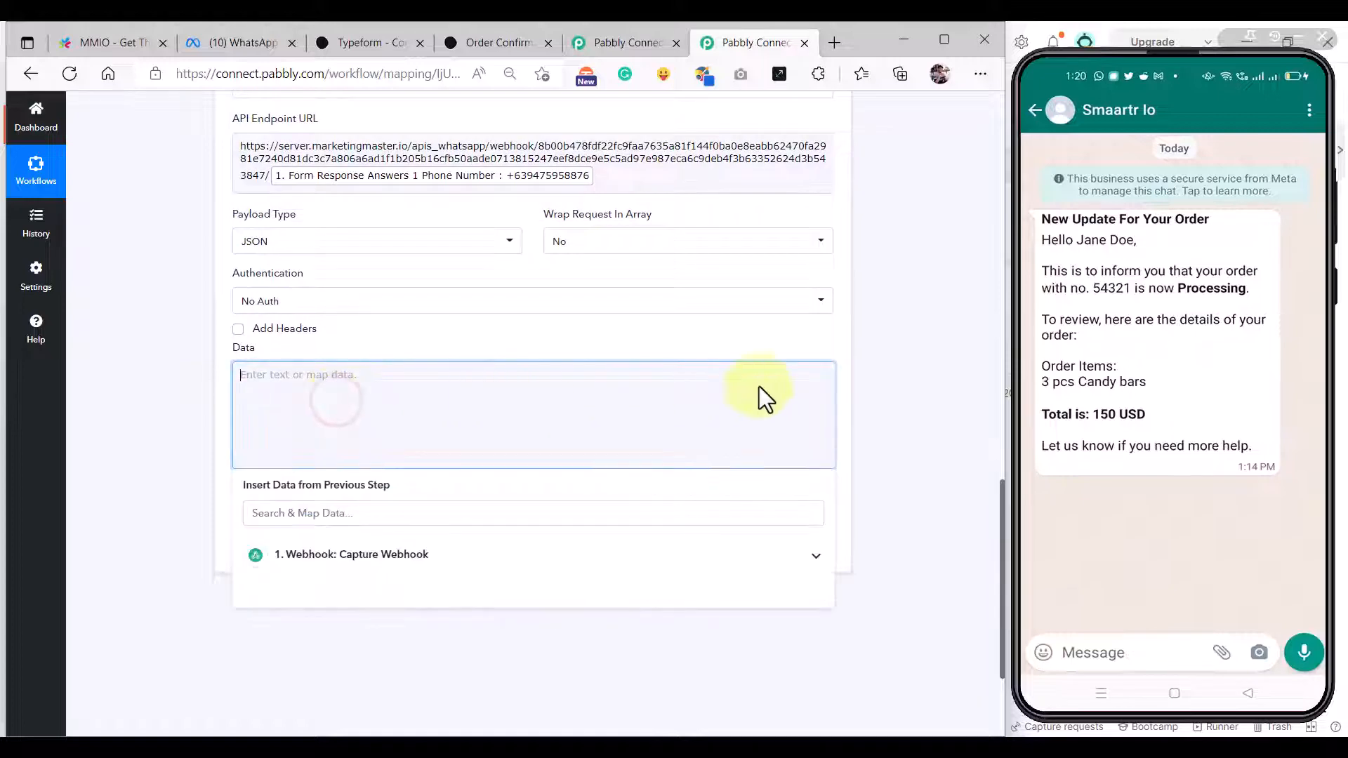
{"action": "left_click", "coordinate": [899, 369]}
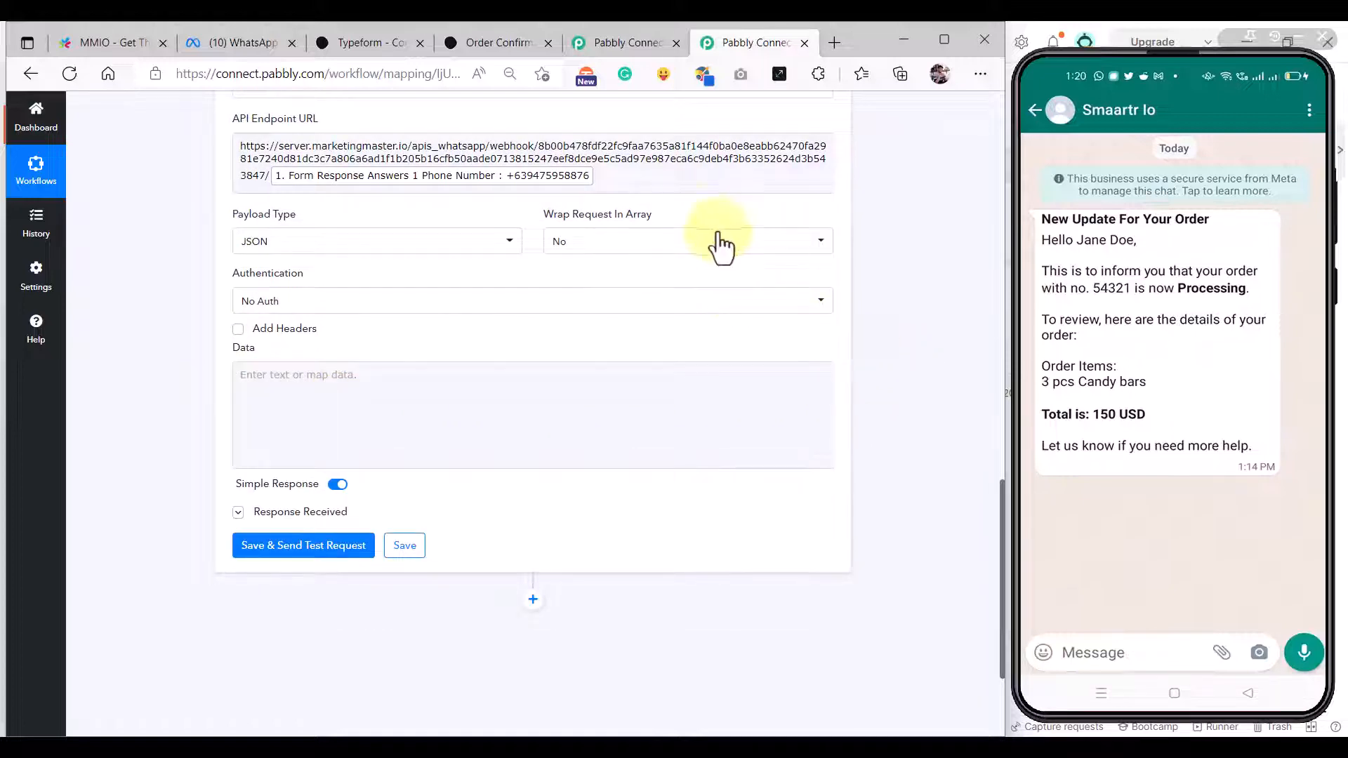
Step: Copy the complete JSON body from the Data field of the API request in the other Pabbly Connect workflow
{"action": "left_click", "coordinate": [612, 44]}
{"action": "scroll", "coordinate": [570, 496], "scroll_direction": "down", "scroll_amount": 6}
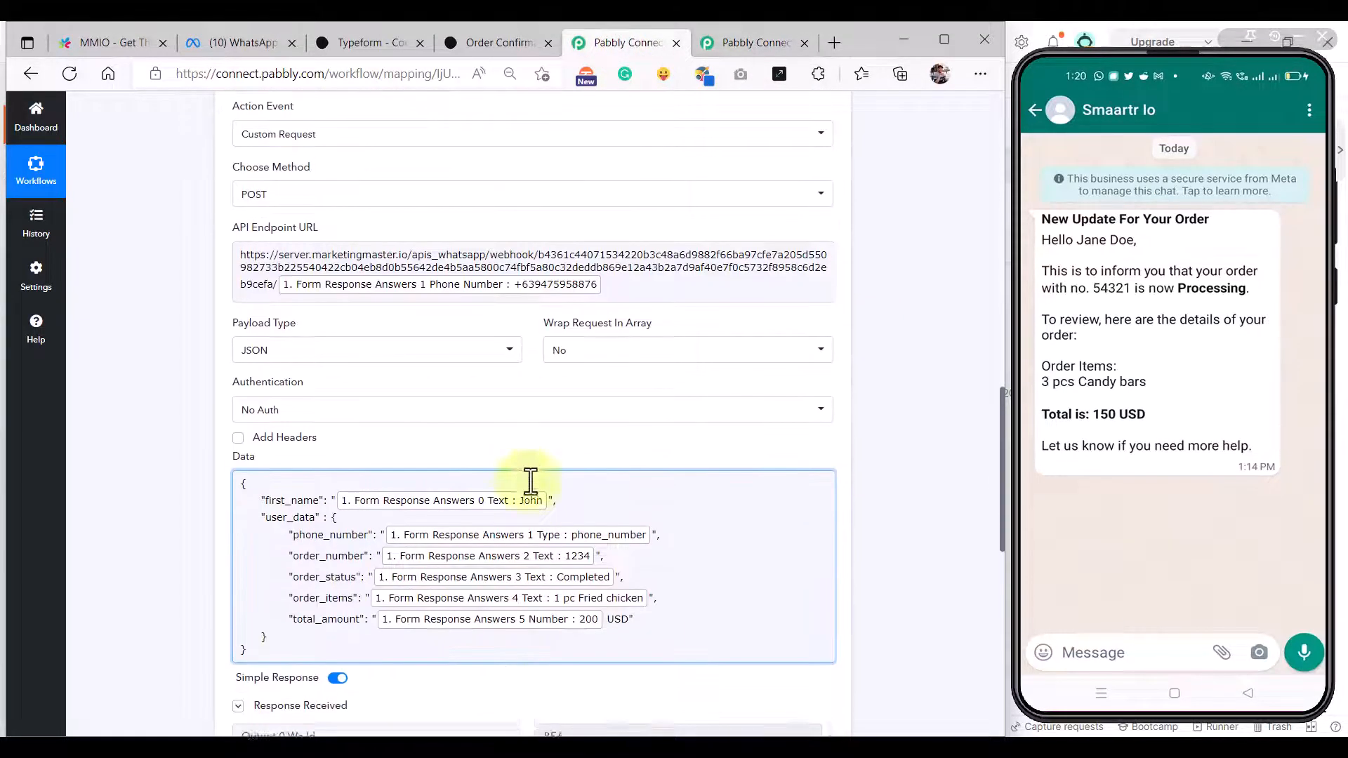
{"action": "scroll", "coordinate": [331, 618], "scroll_direction": "down", "scroll_amount": 1}
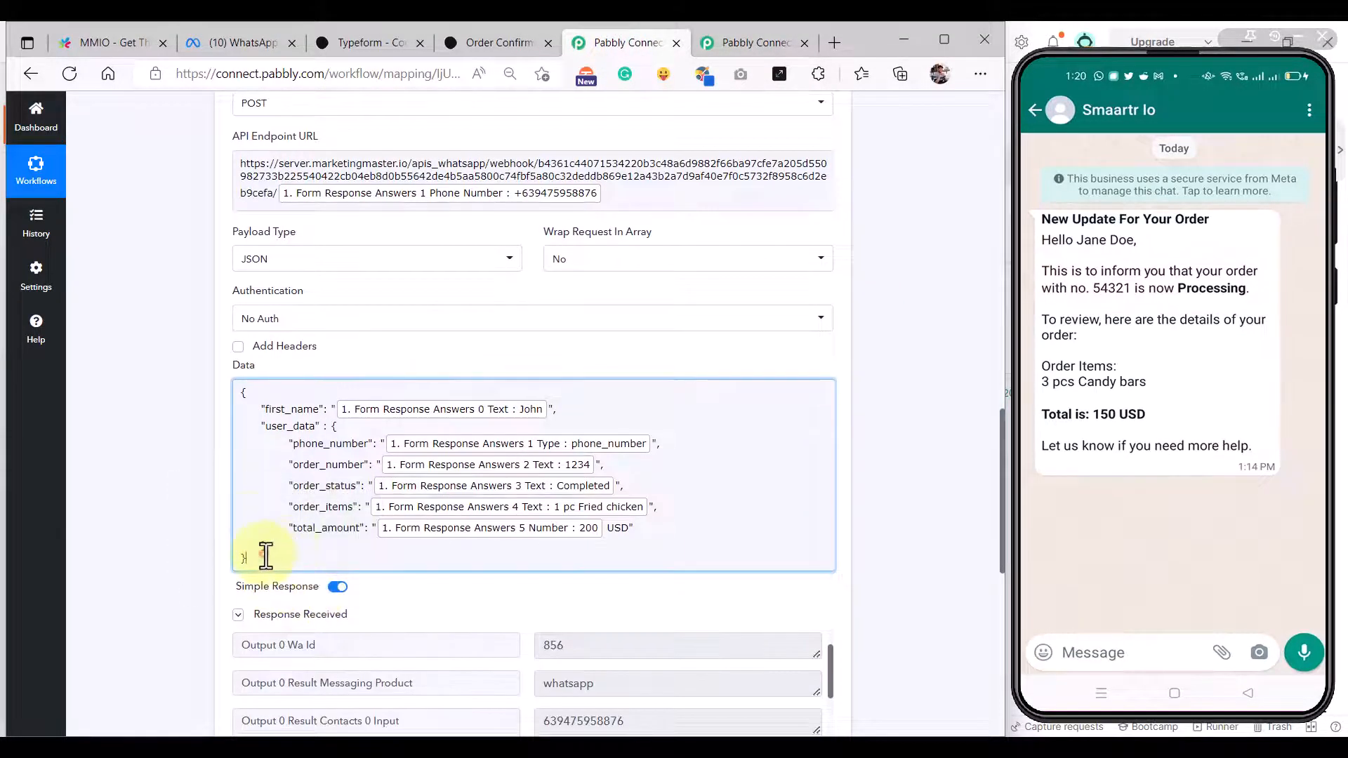
{"action": "left_click_drag", "start_coordinate": [265, 554], "coordinate": [243, 394]}
{"action": "key", "text": "ctrl+a"}
{"action": "key", "text": "ctrl+c"}
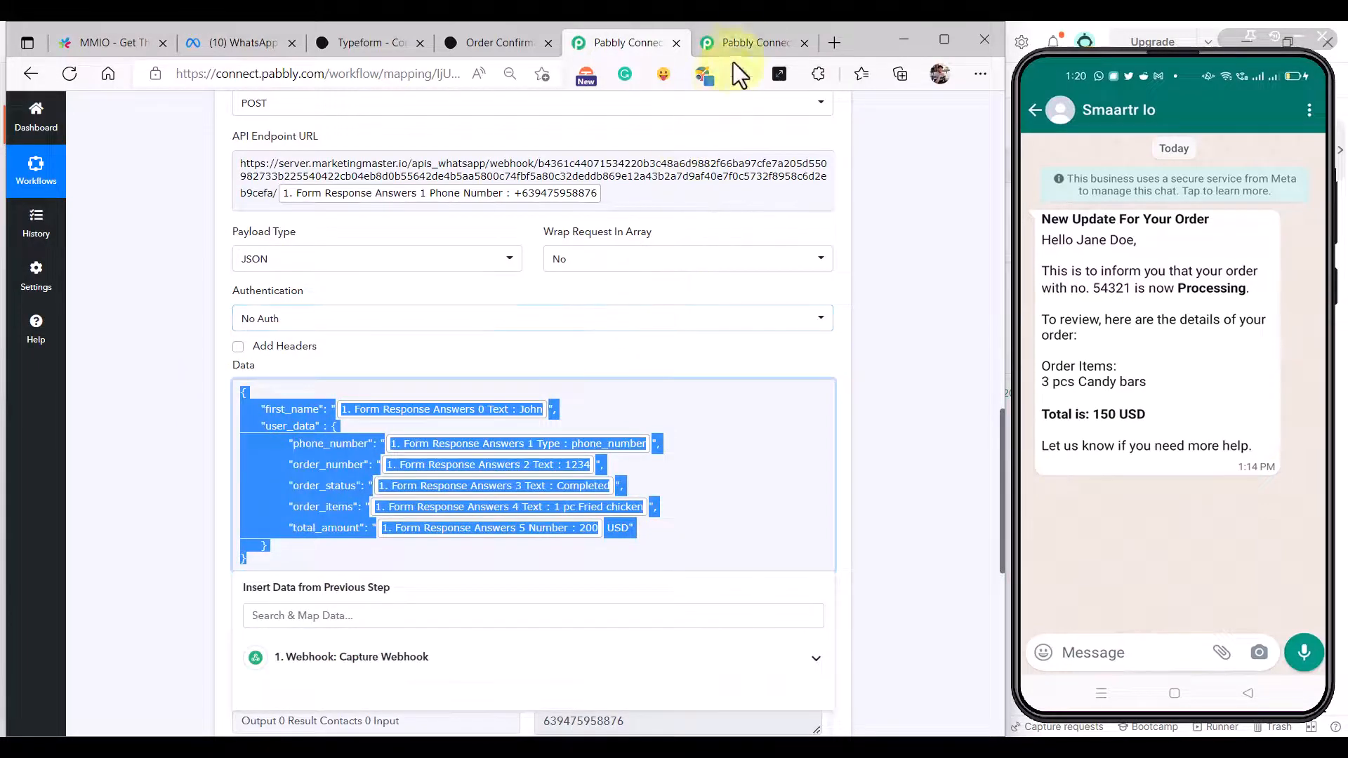
Step: Paste the copied JSON body into the Data field of the new workflow's API request
{"action": "left_click", "coordinate": [741, 44]}
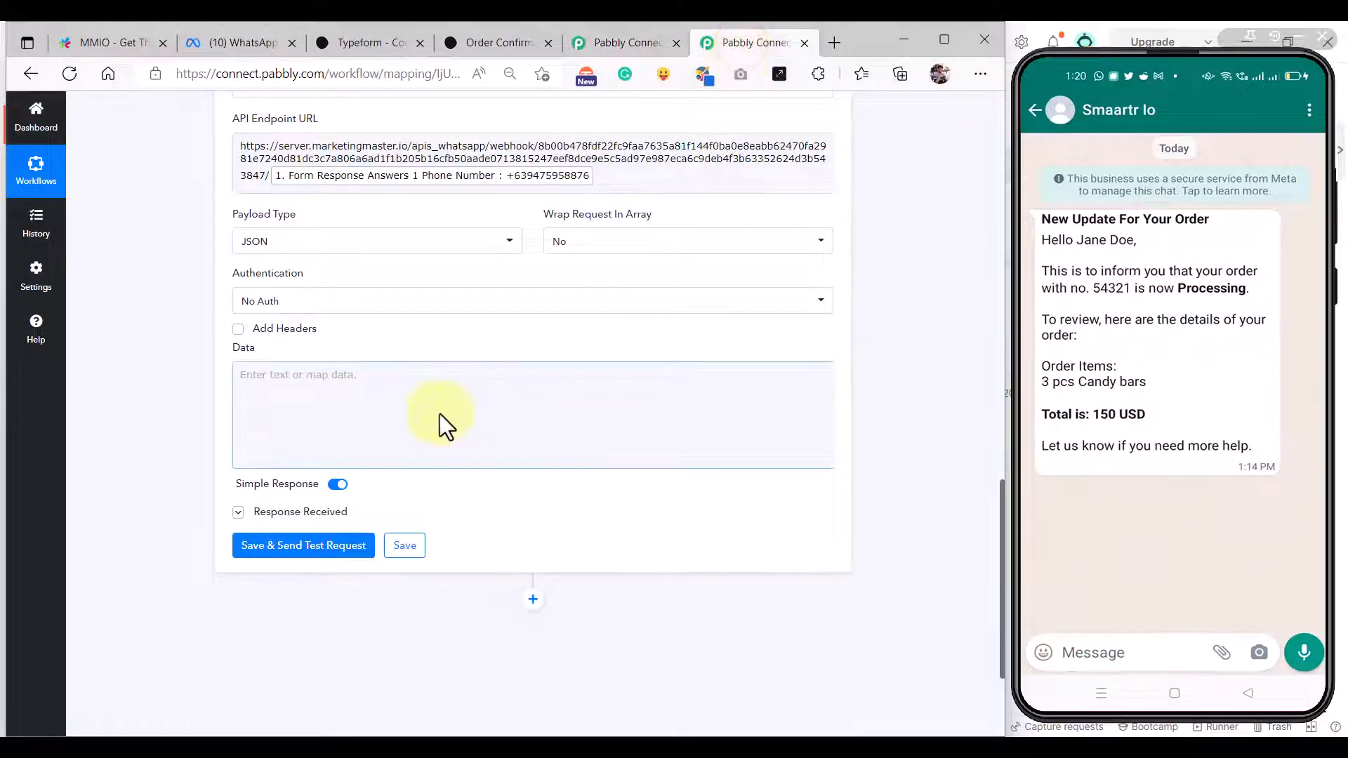
{"action": "left_click", "coordinate": [418, 395]}
{"action": "key", "text": "ctrl+v"}
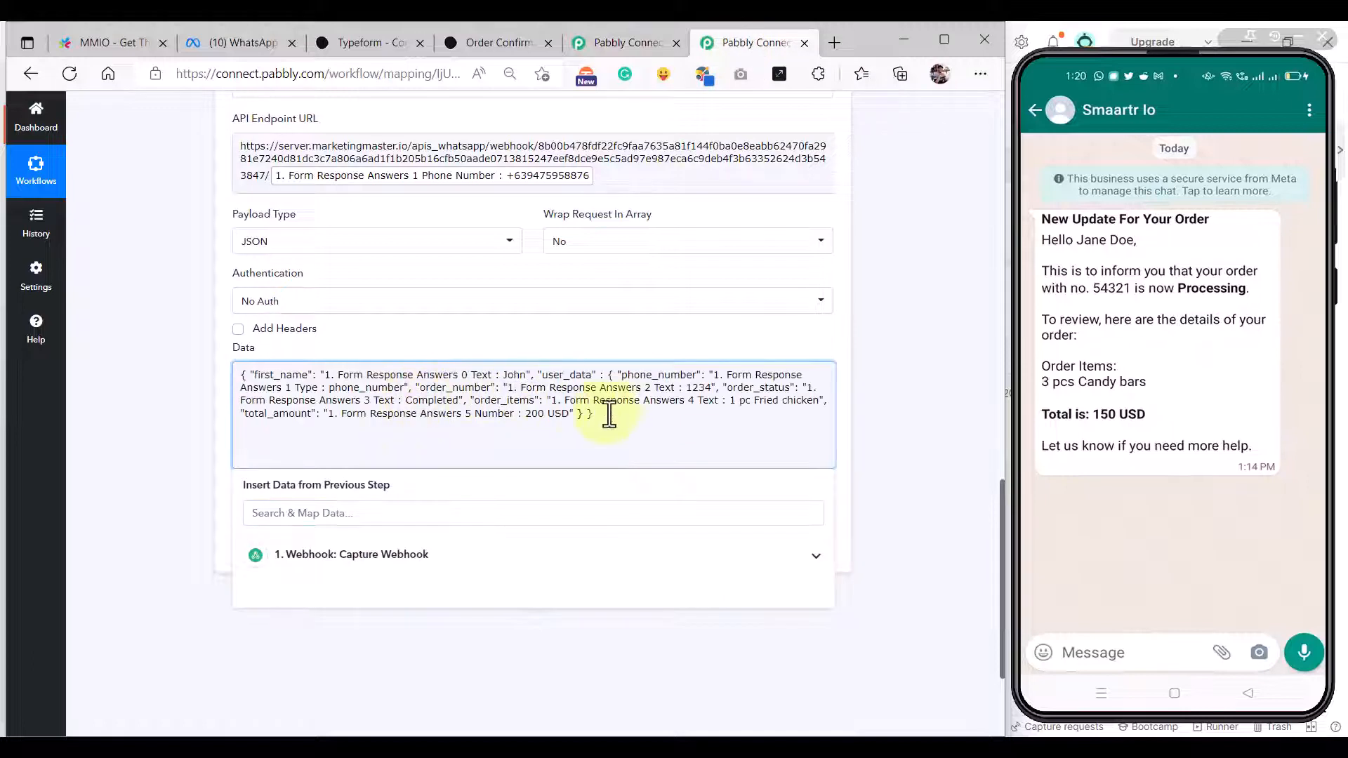
{"action": "left_click", "coordinate": [205, 388]}
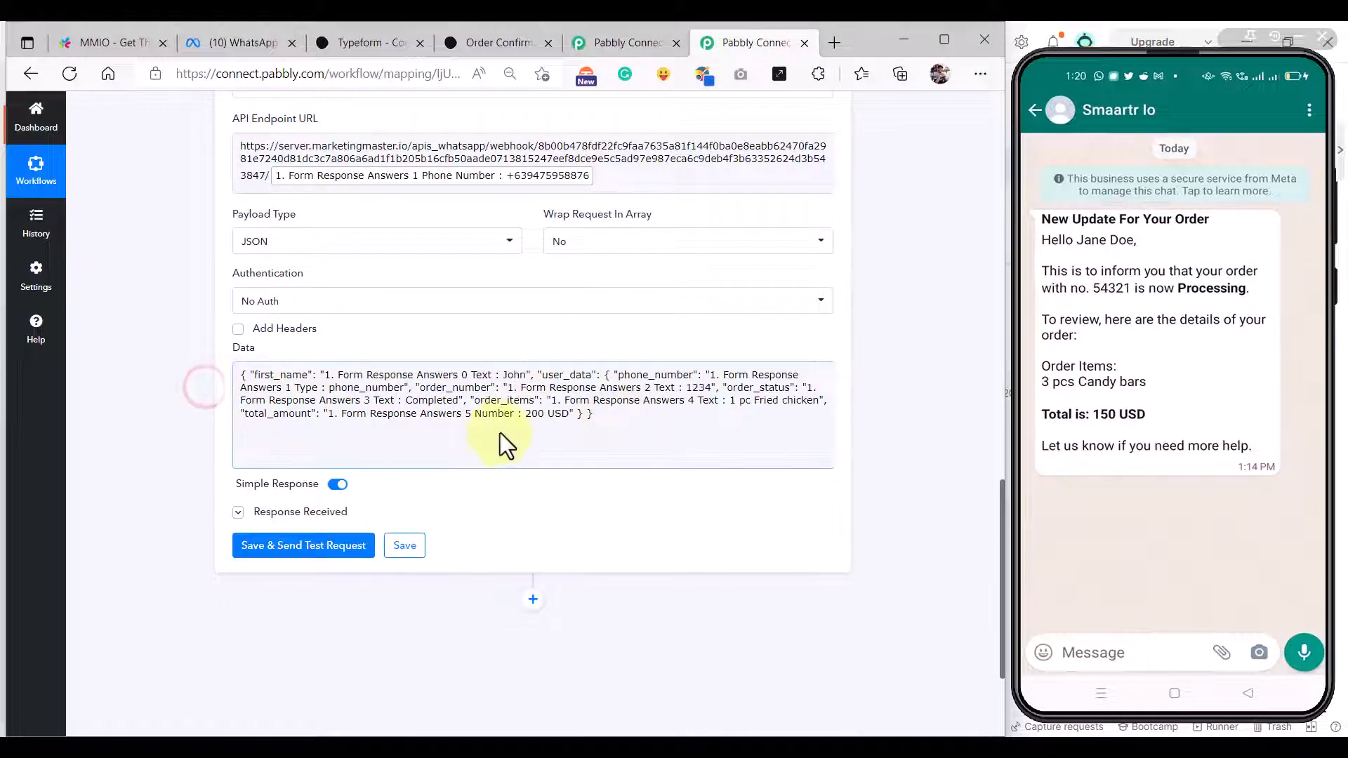
{"action": "left_click", "coordinate": [627, 412]}
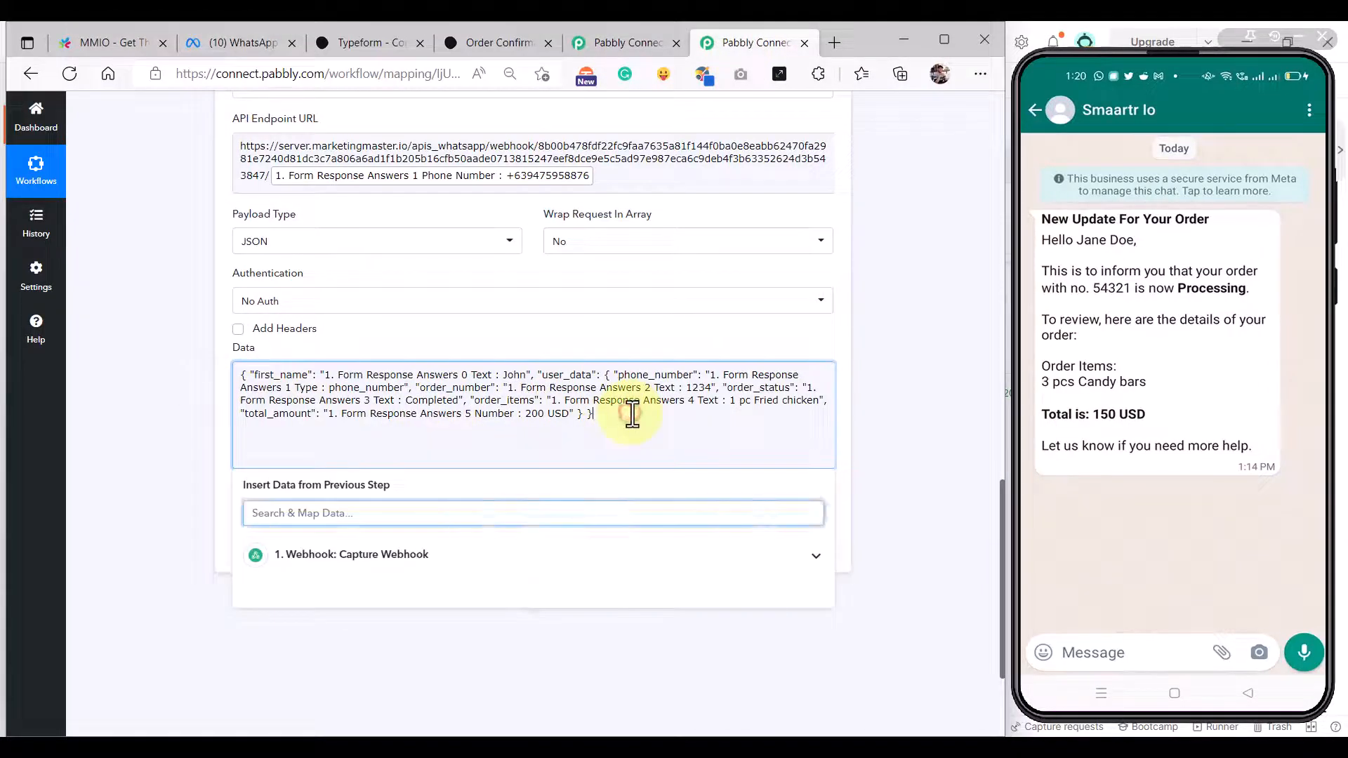
{"action": "left_click", "coordinate": [390, 343]}
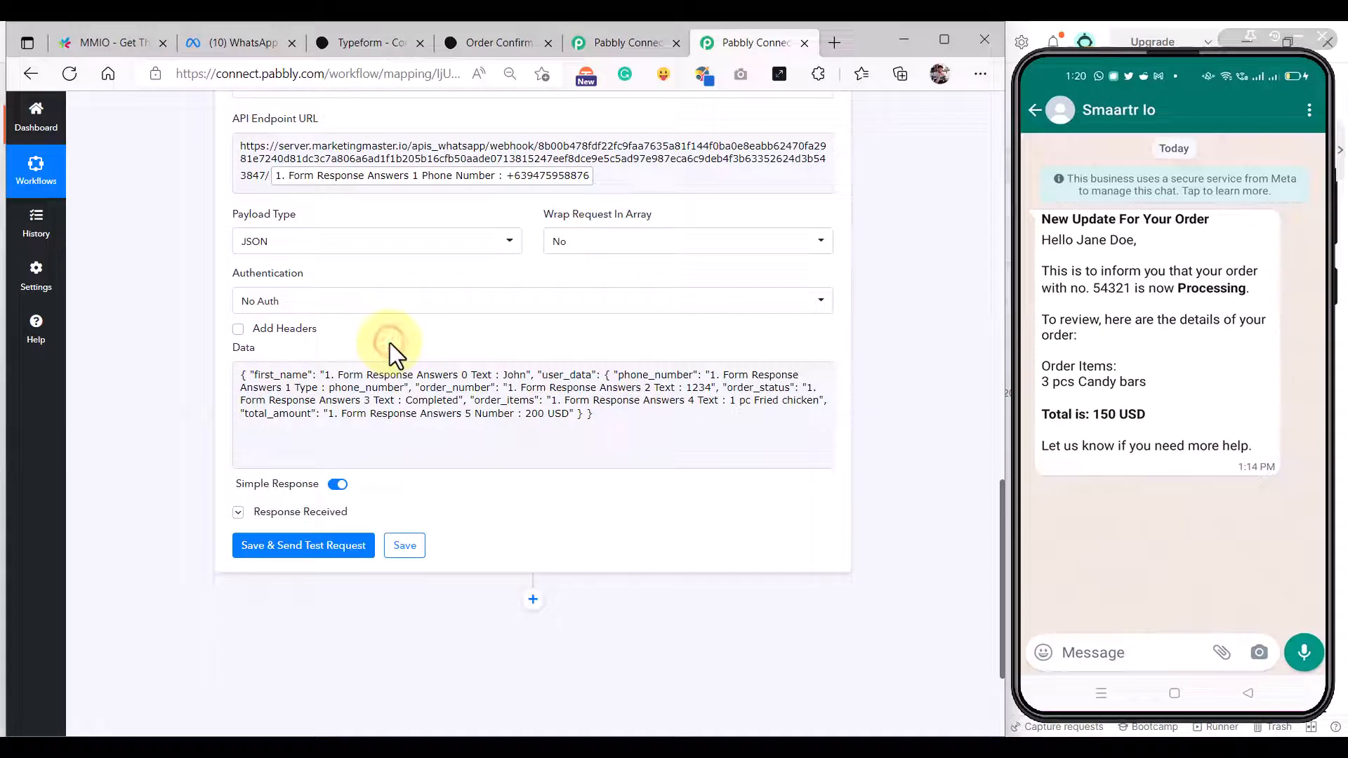
Step: Break the JSON in the Data field so the outer braces, first_name and user_data each start on their own line
{"action": "left_click", "coordinate": [253, 377]}
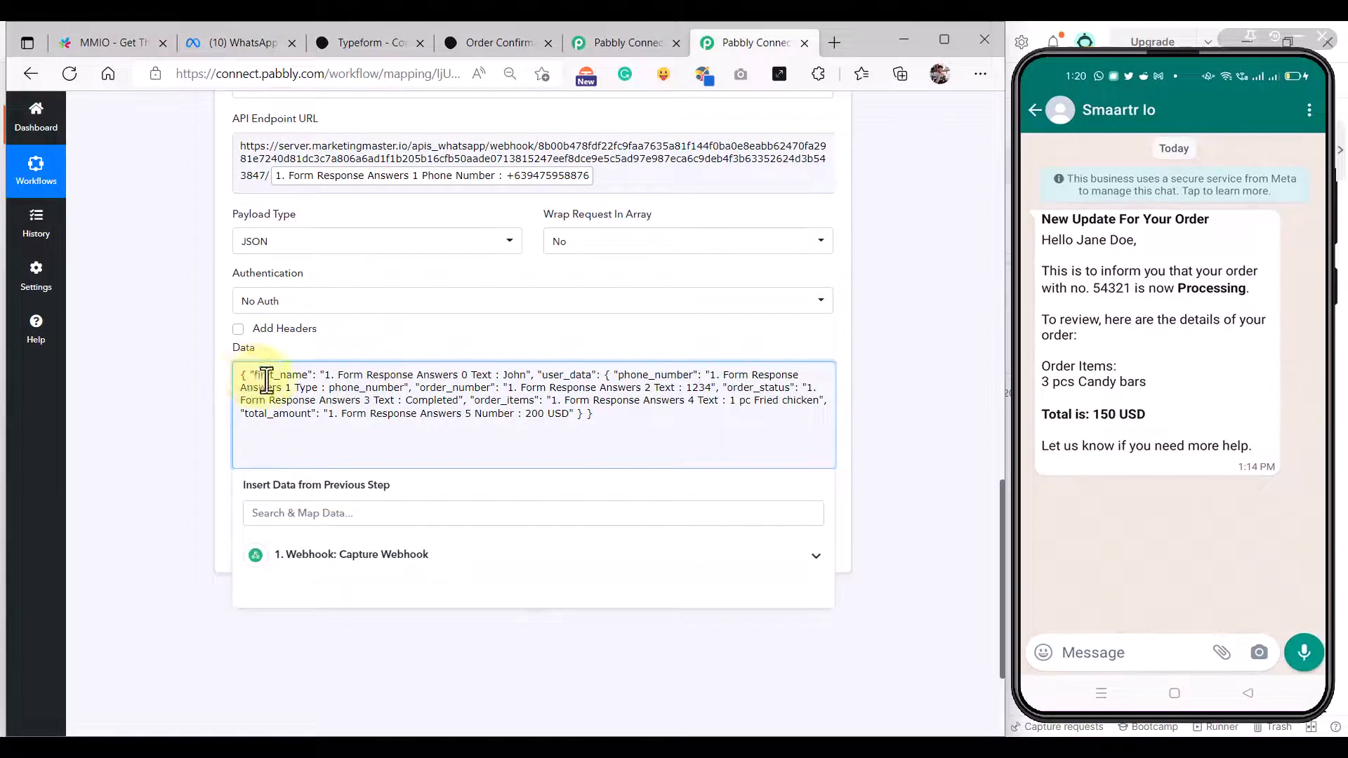
{"action": "key", "text": "Return"}
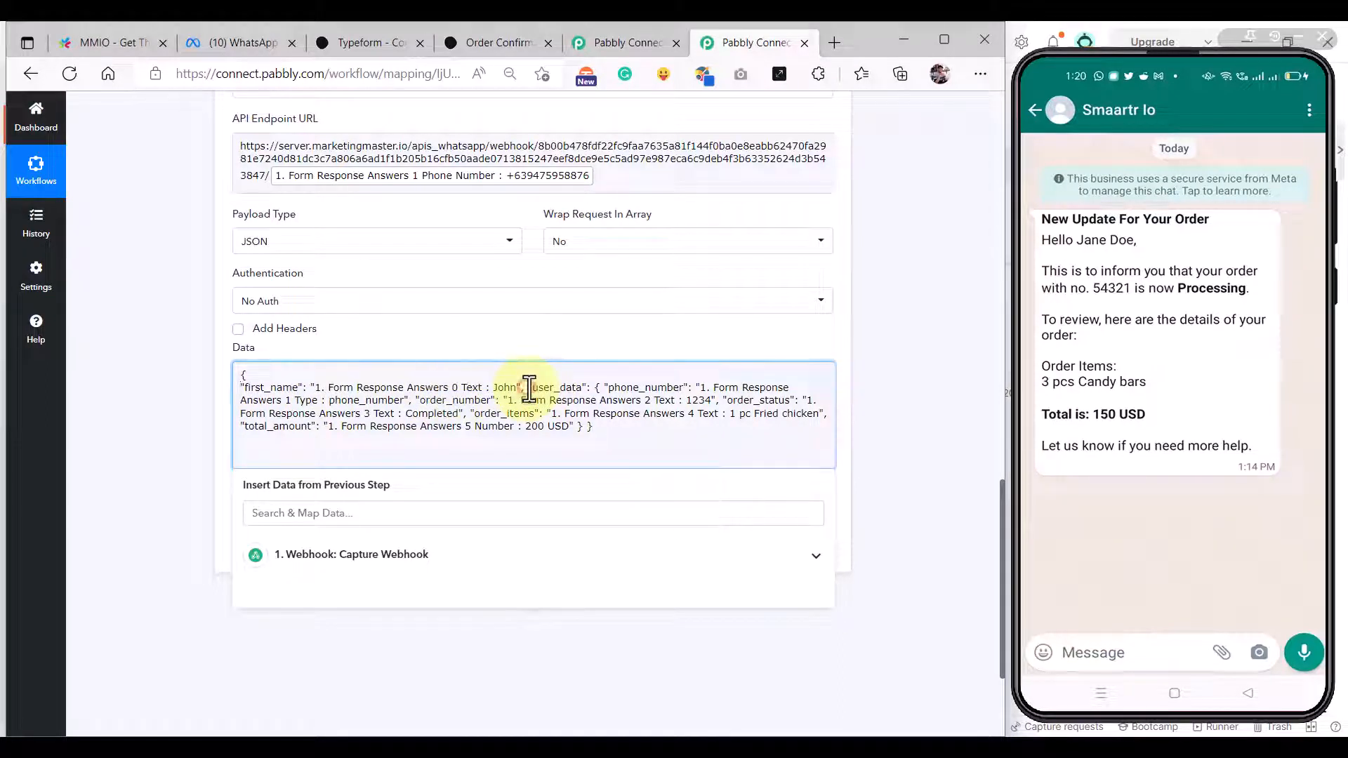
{"action": "left_click", "coordinate": [530, 389]}
{"action": "key", "text": "Return"}
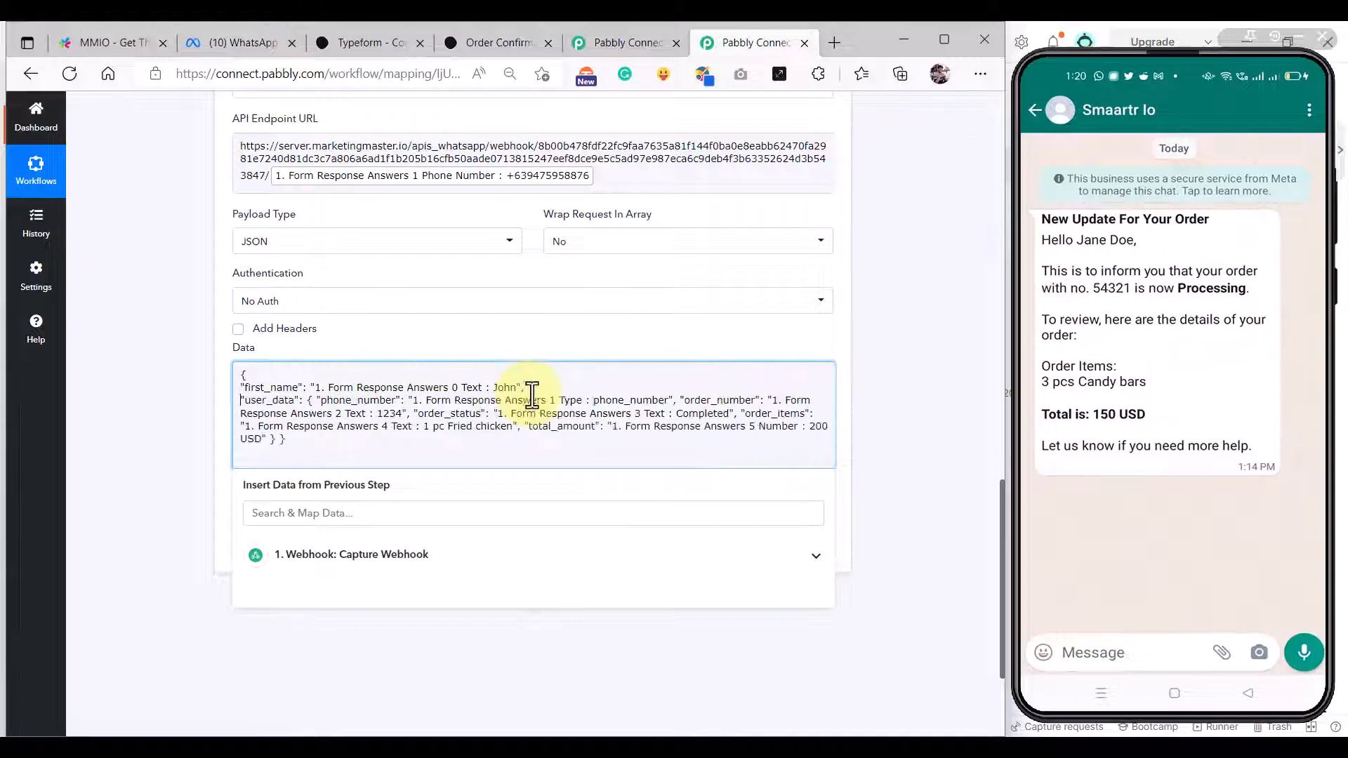
{"action": "left_click", "coordinate": [283, 440]}
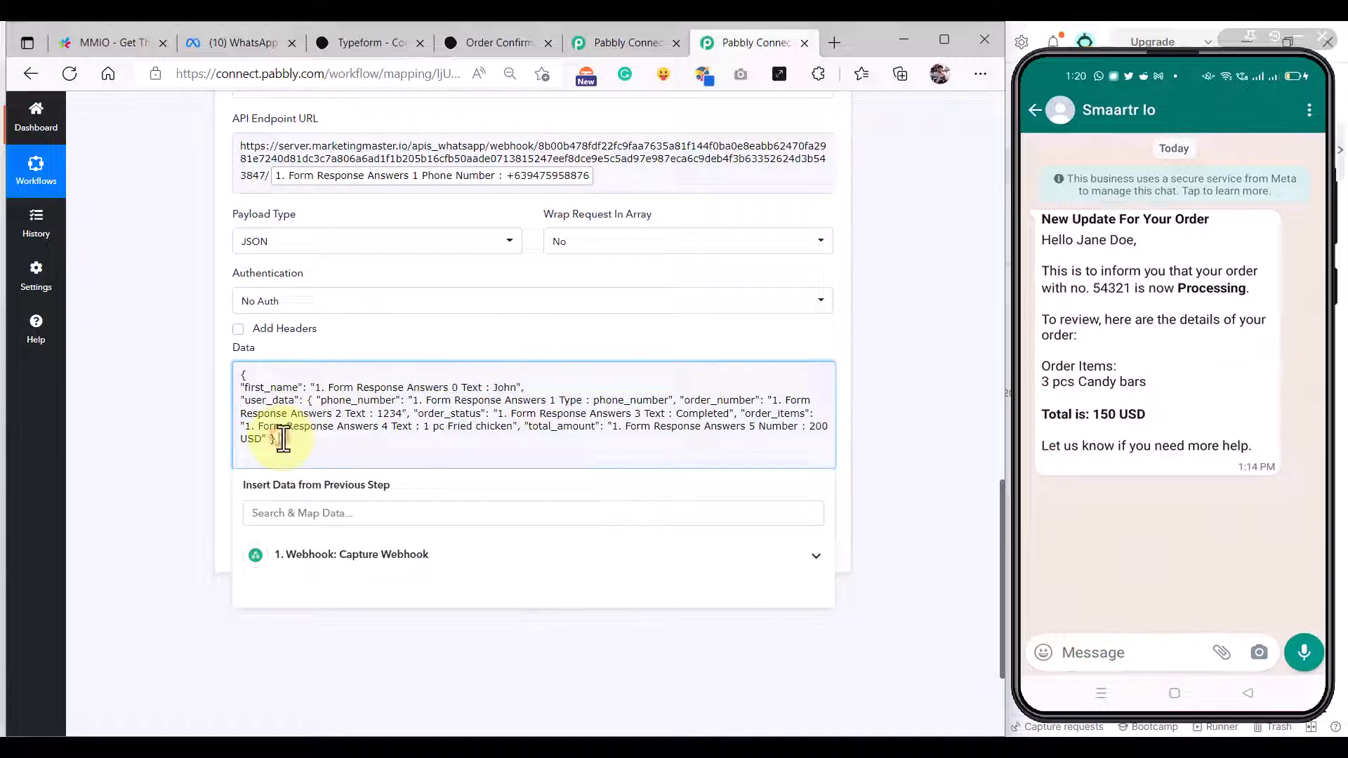
{"action": "key", "text": "Return"}
{"action": "type", "text": "}"}
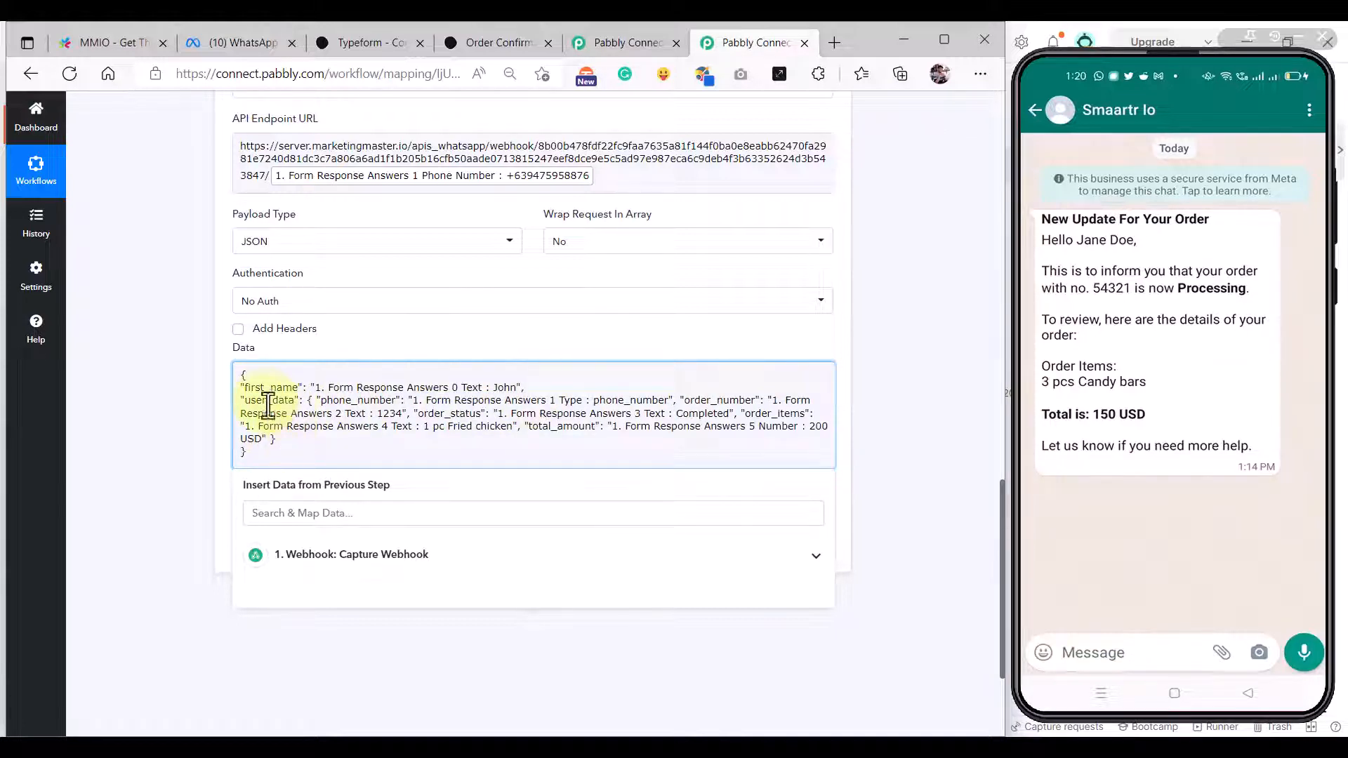
Step: Indent first_name and user_data, and put each key nested under user_data on its own indented line
{"action": "left_click", "coordinate": [243, 388]}
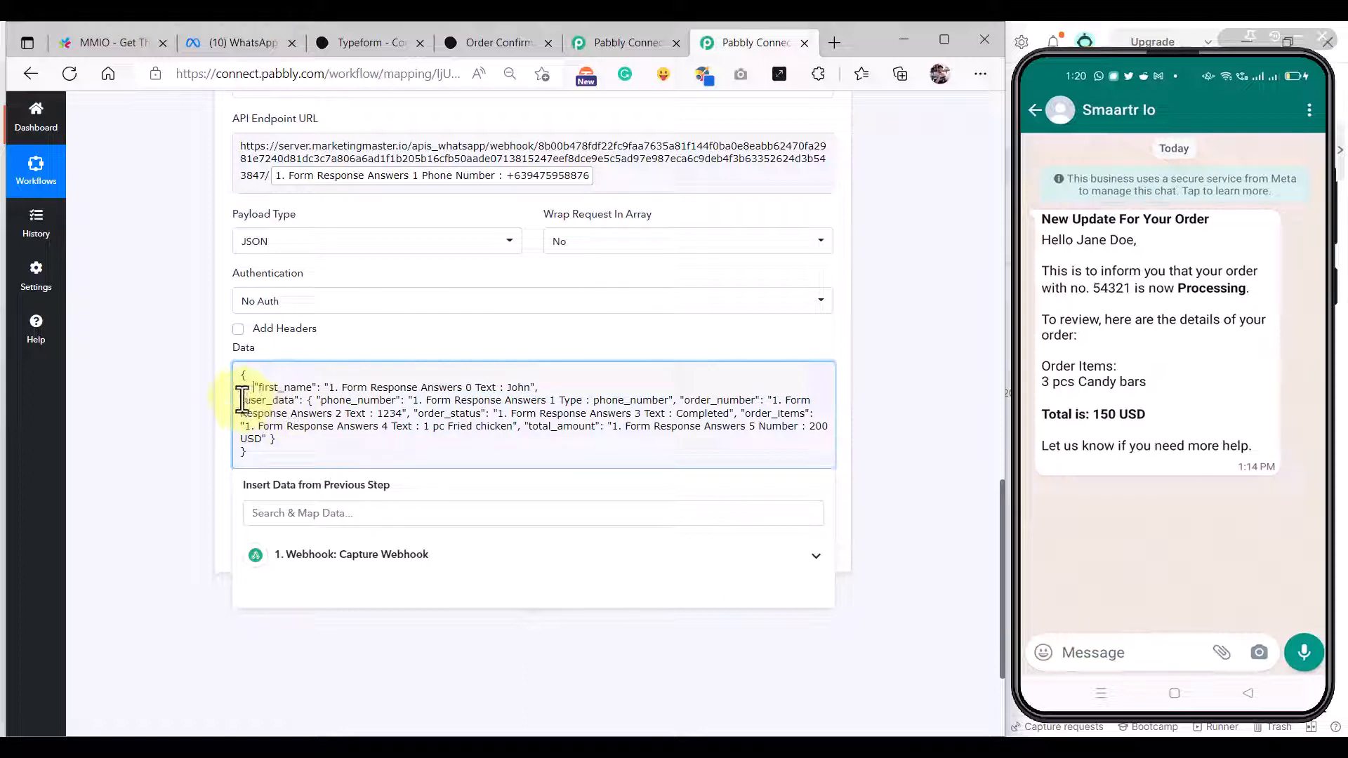
{"action": "left_click", "coordinate": [243, 400]}
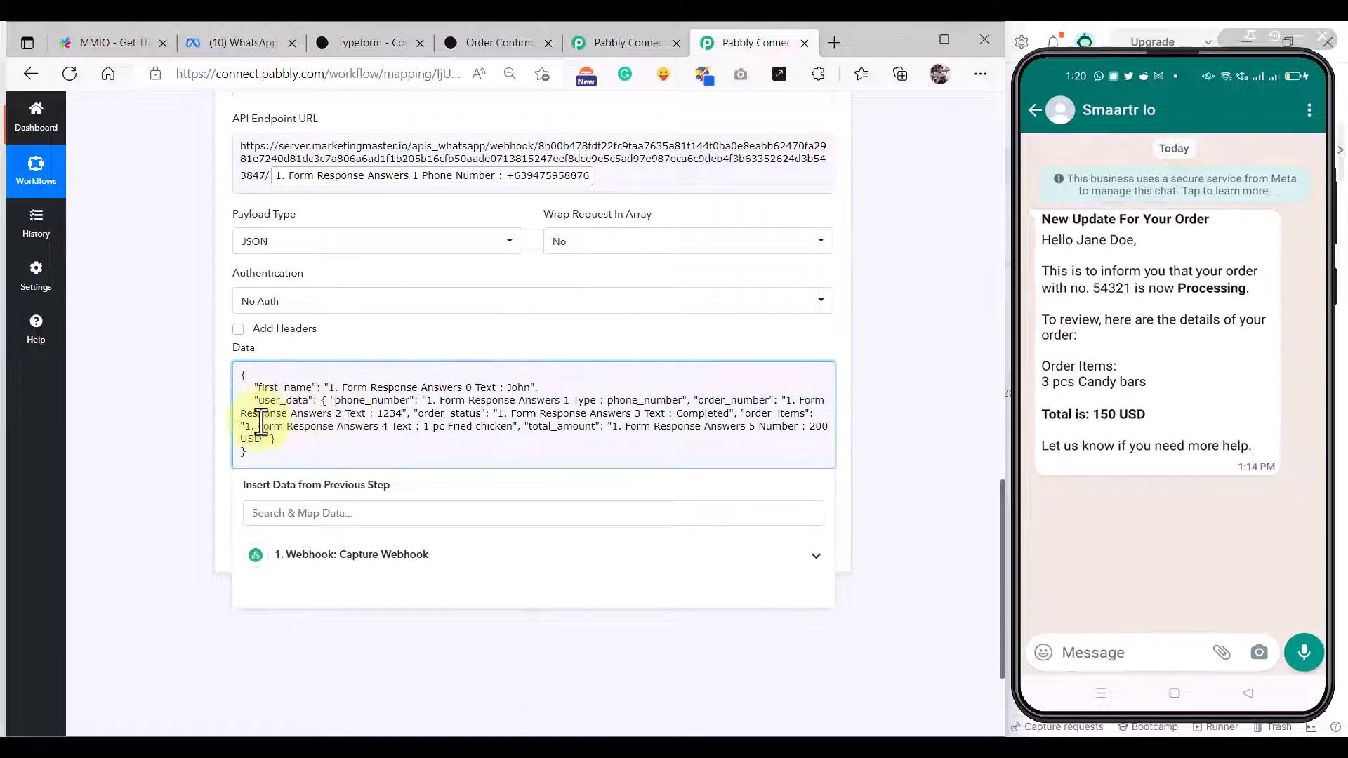
{"action": "left_click", "coordinate": [330, 400]}
{"action": "key", "text": "Return"}
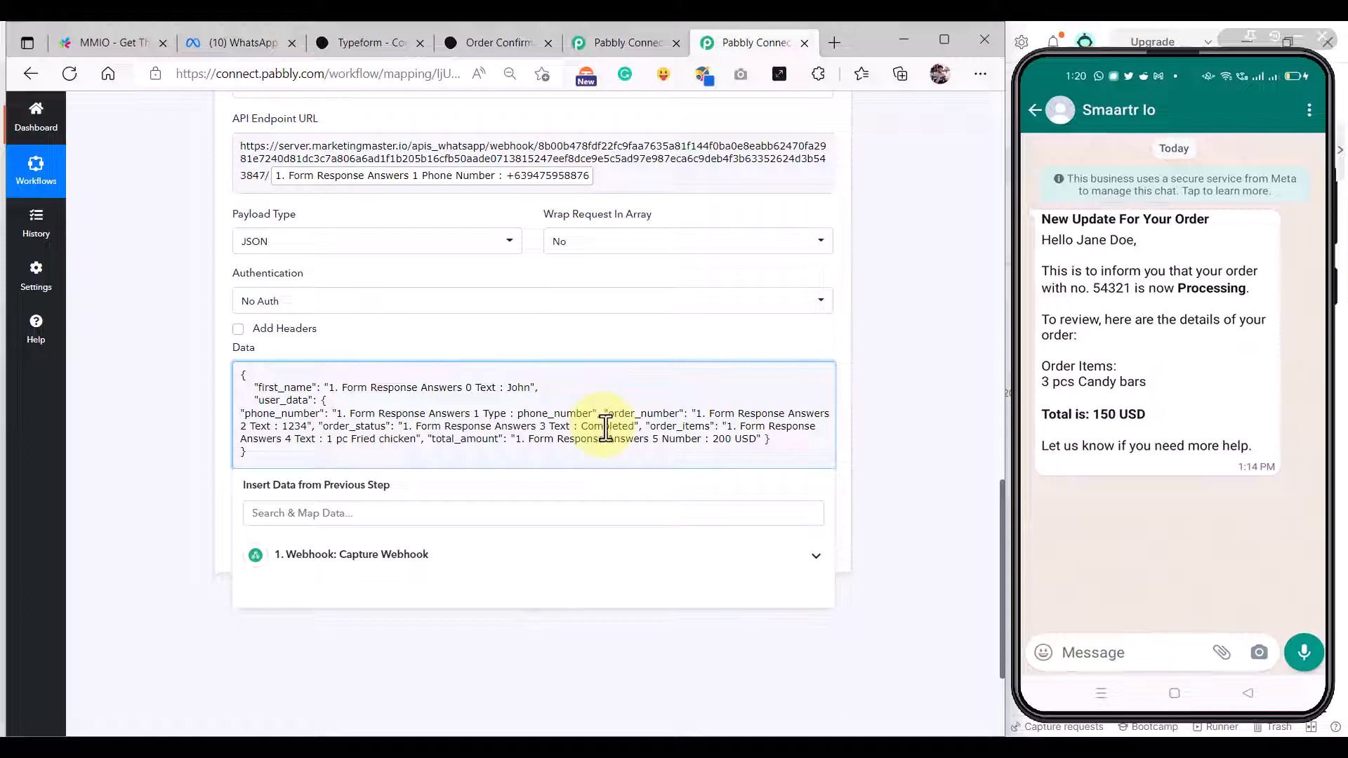
{"action": "key", "text": "Return"}
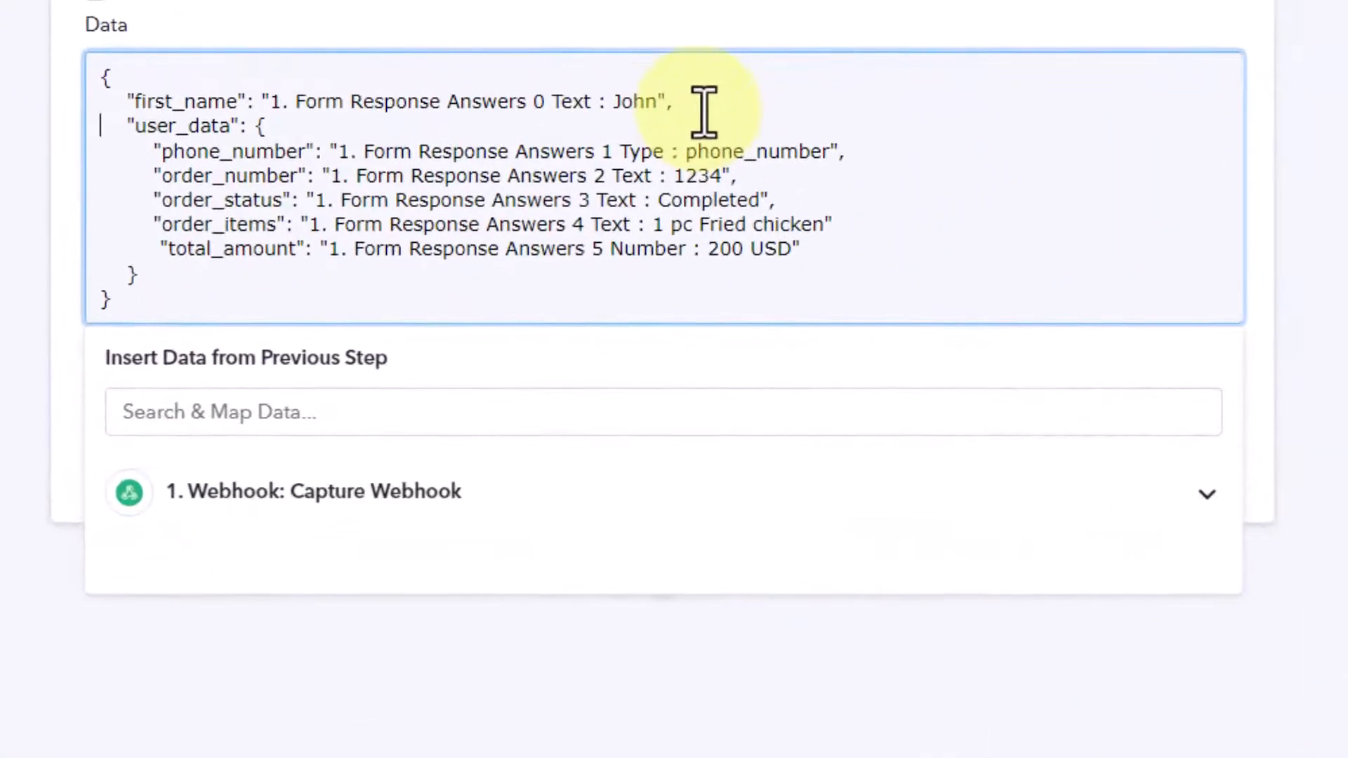
Step: Examine the top-level first_name and user_data keys in the JSON body
{"action": "double_click", "coordinate": [189, 102]}
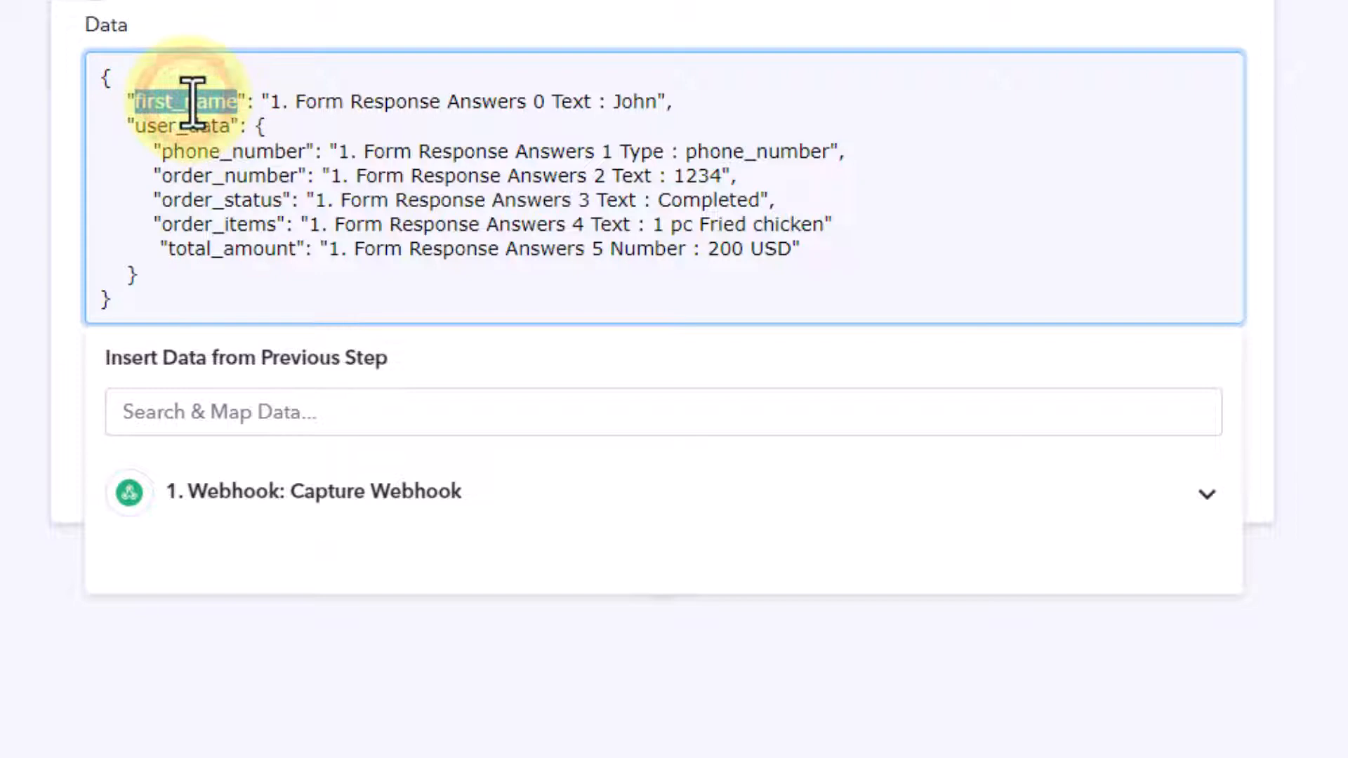
{"action": "double_click", "coordinate": [199, 127]}
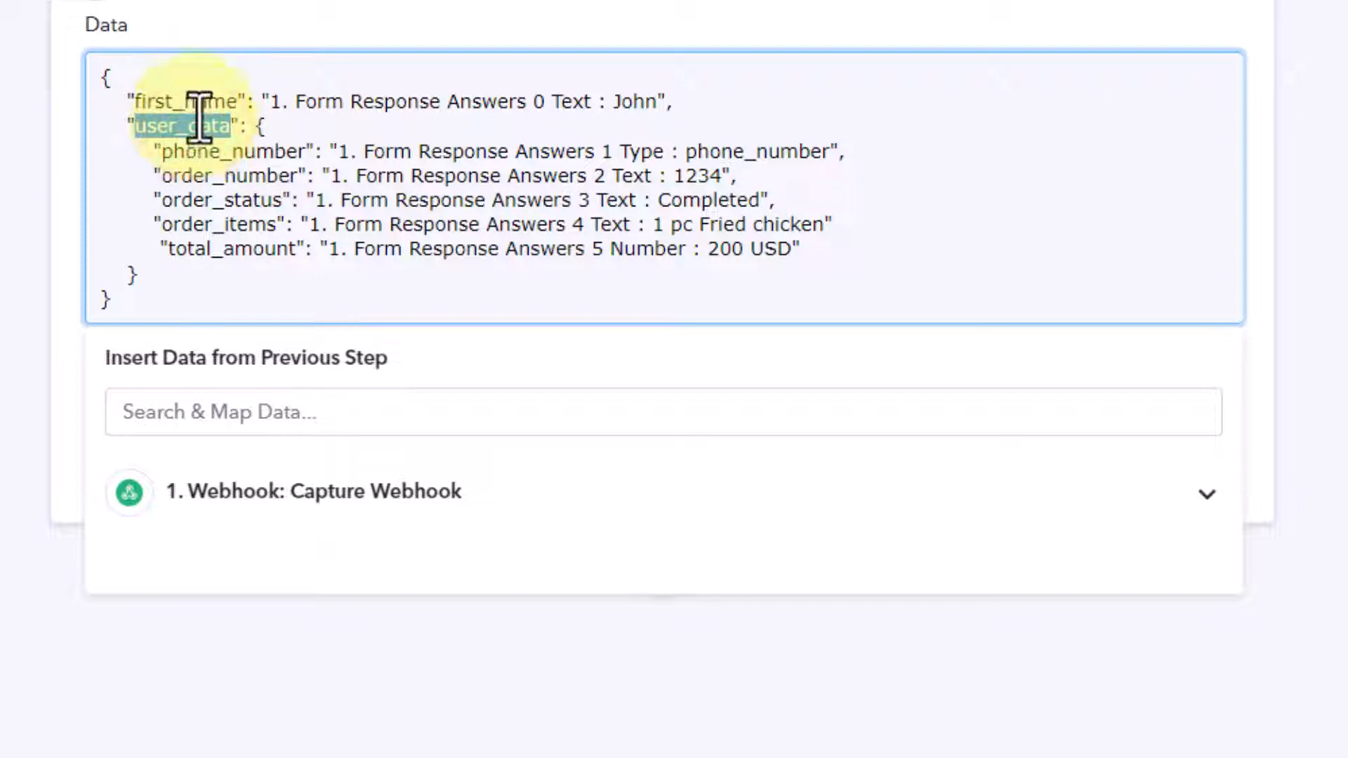
{"action": "triple_click", "coordinate": [197, 103]}
{"action": "double_click", "coordinate": [191, 125]}
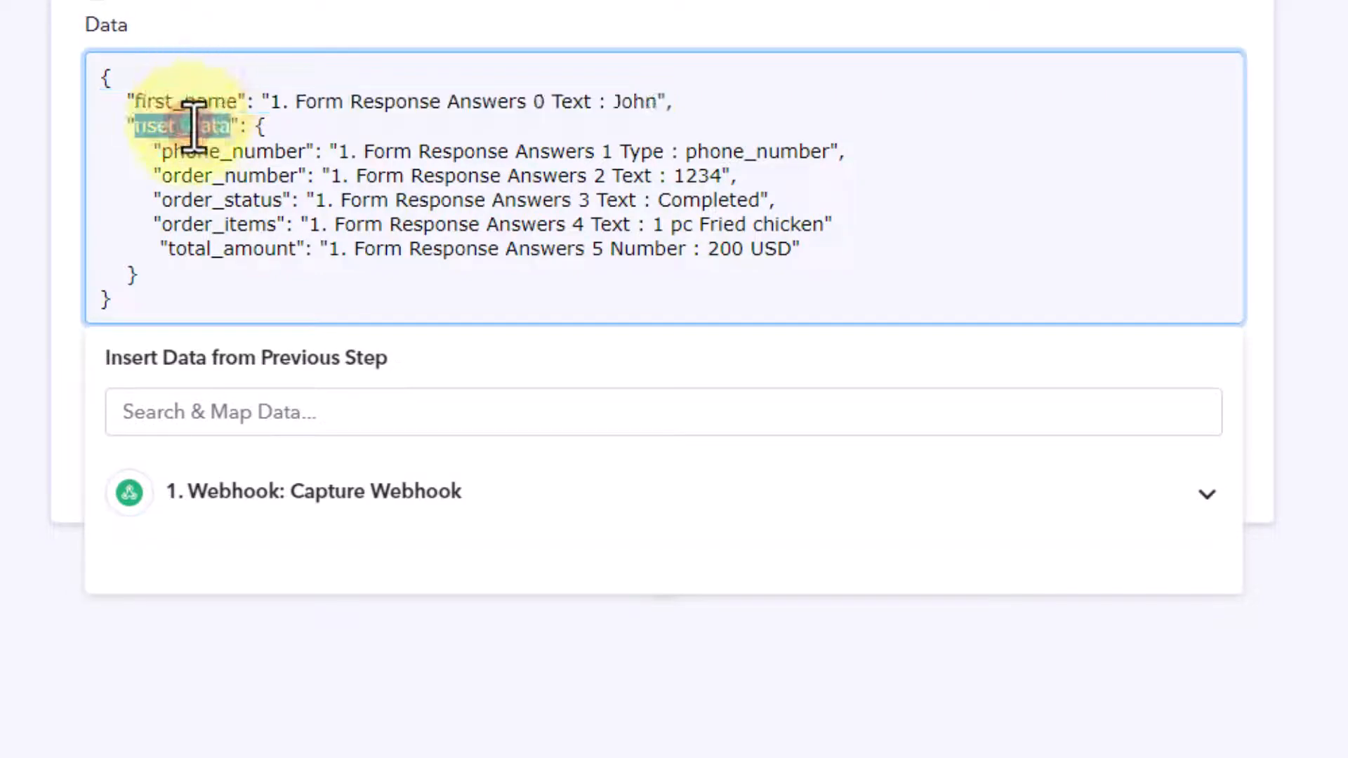
{"action": "left_click", "coordinate": [189, 116]}
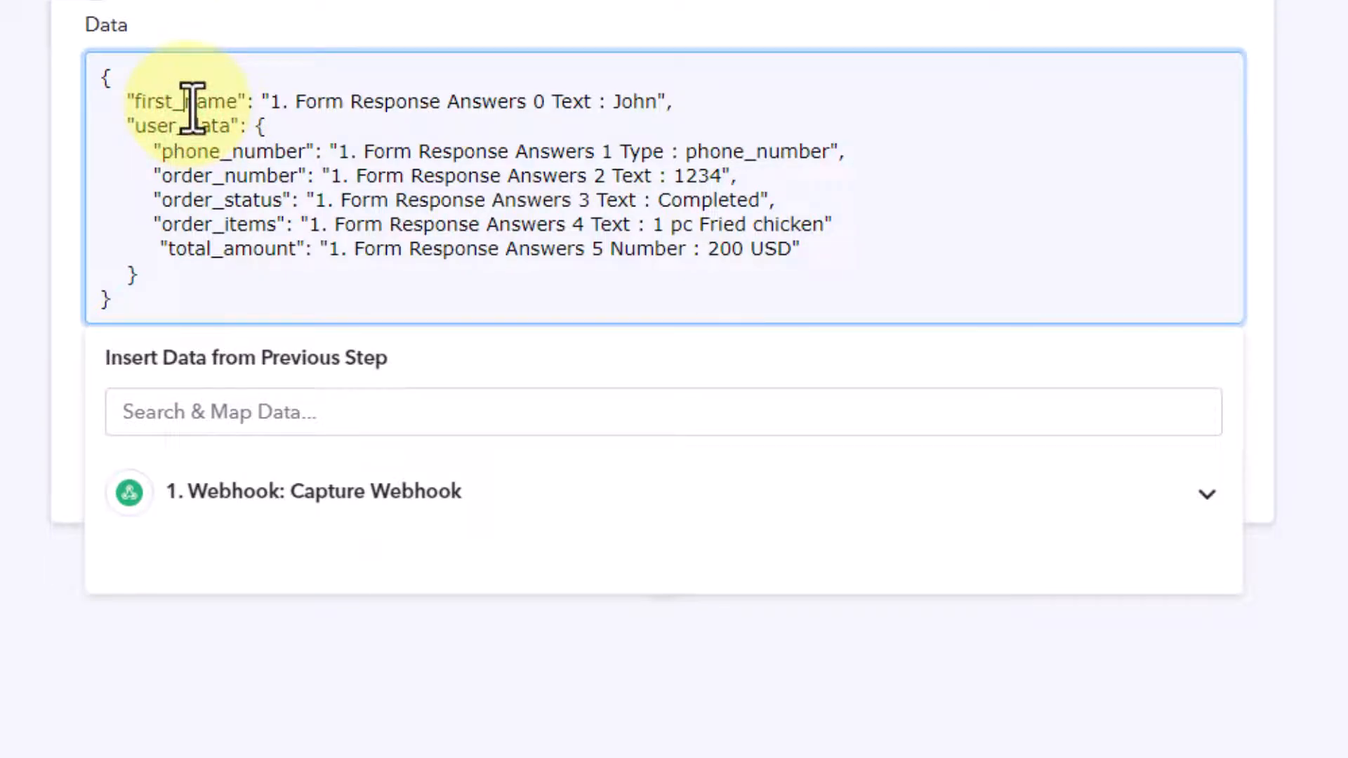
{"action": "left_click", "coordinate": [147, 121]}
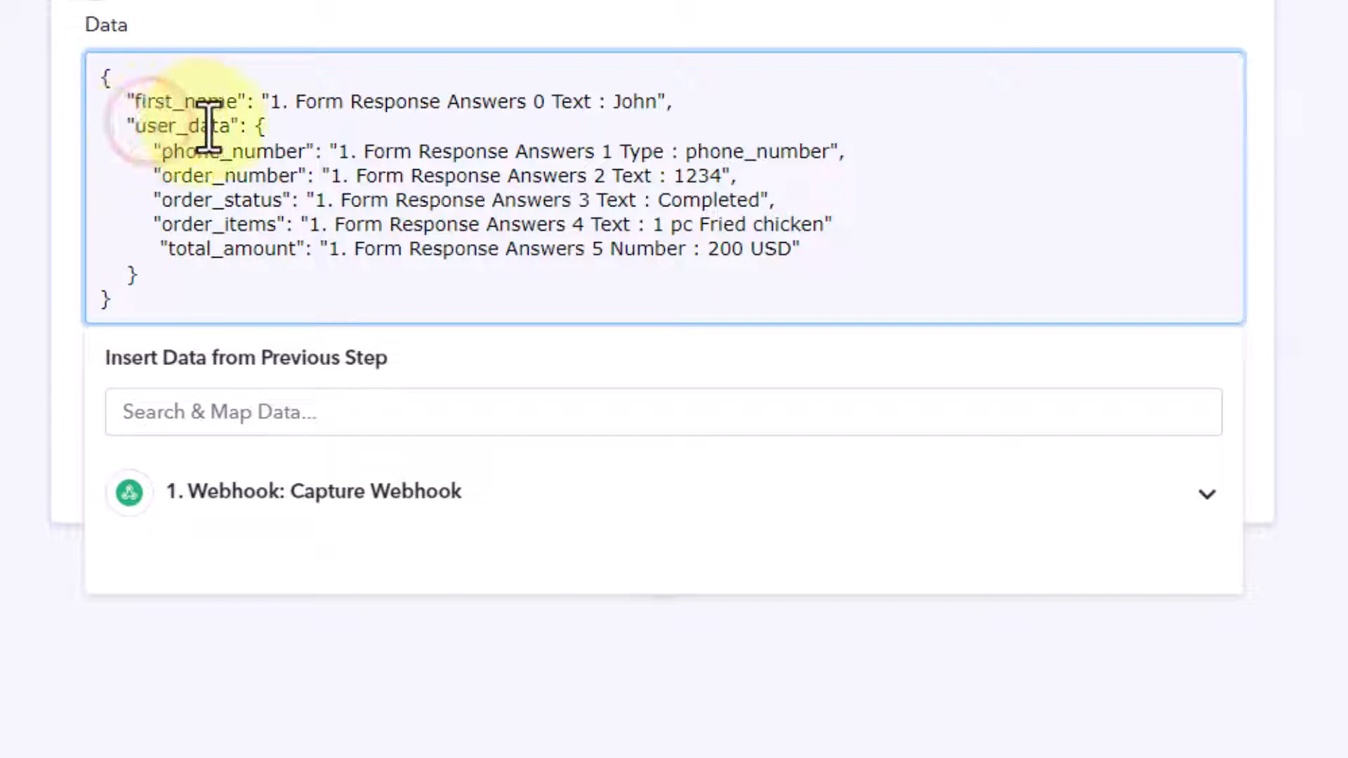
{"action": "double_click", "coordinate": [195, 127]}
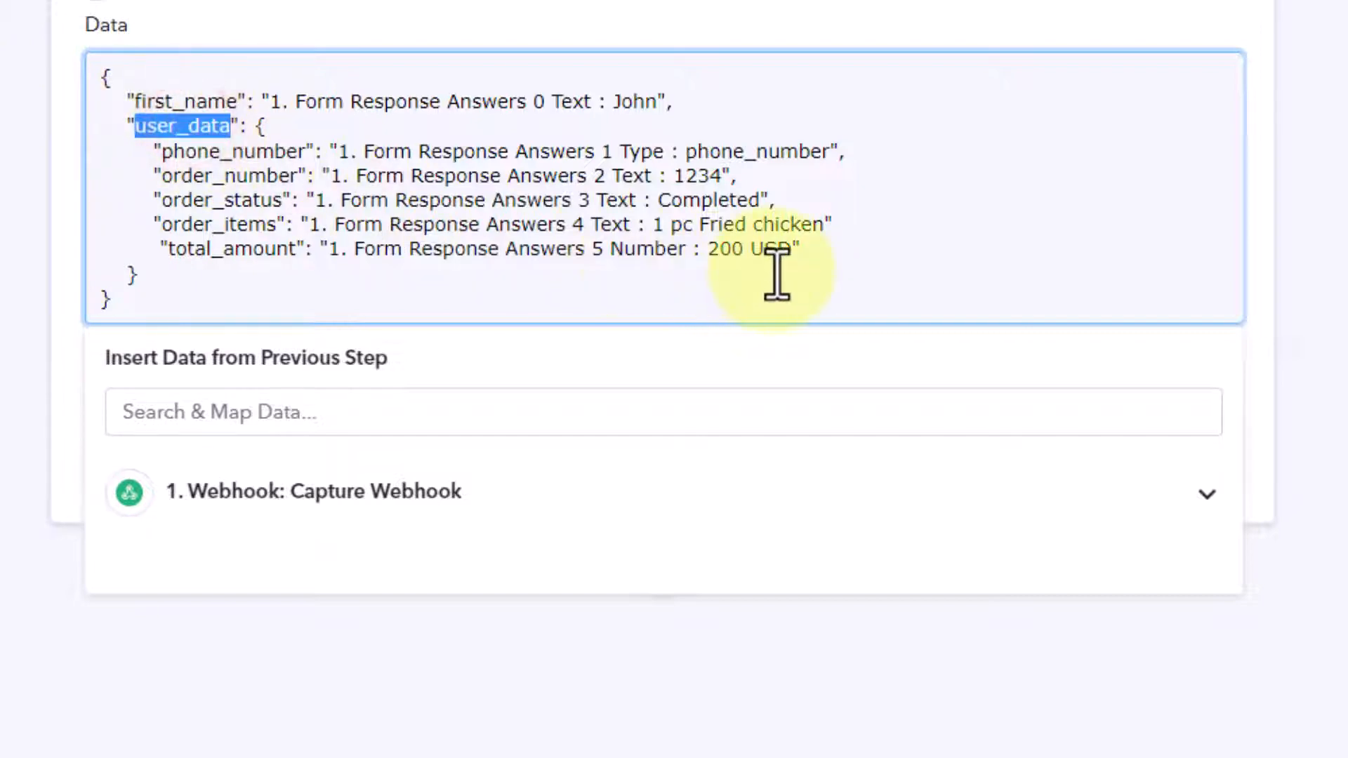
{"action": "left_click", "coordinate": [849, 263]}
Step: Examine the keys nested in user_data, from phone_number and order_number through order_status, order_items and total_amount
{"action": "double_click", "coordinate": [226, 153]}
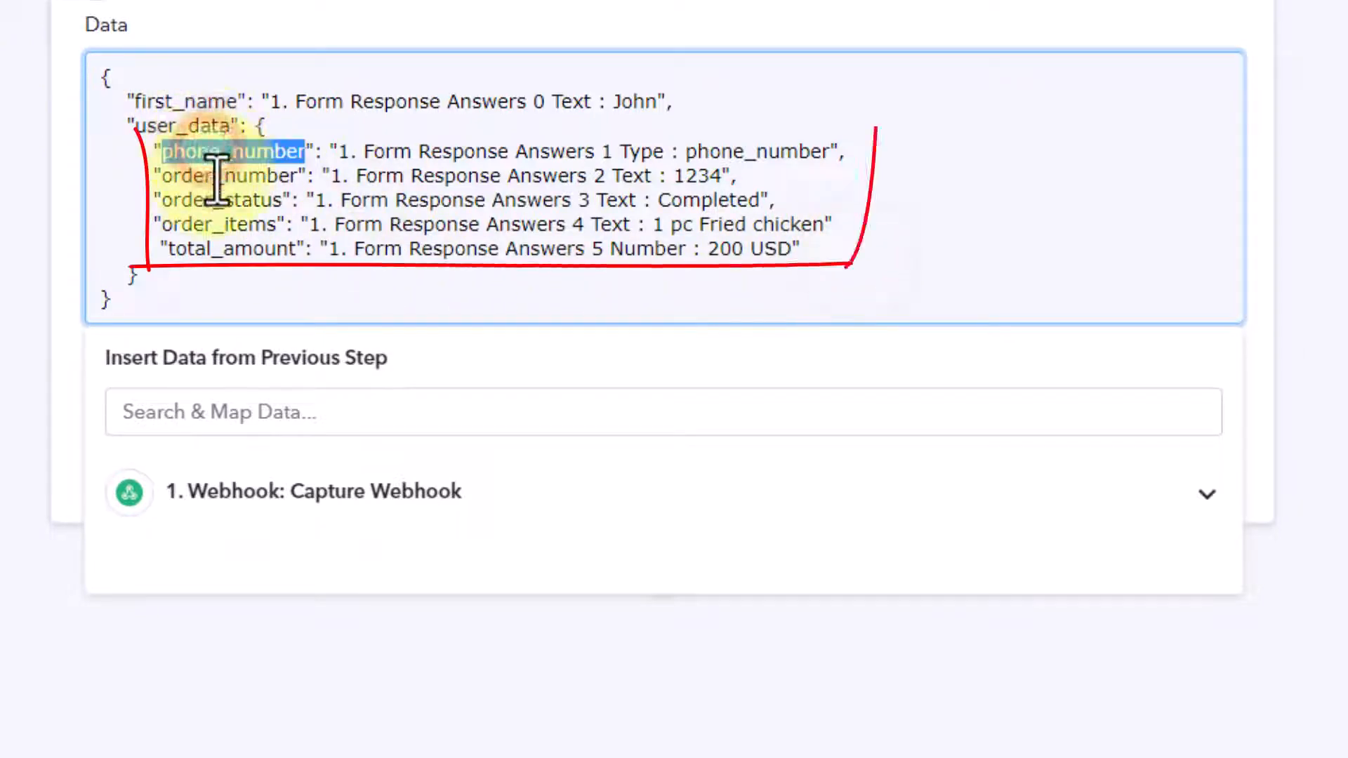
{"action": "left_click", "coordinate": [217, 179]}
{"action": "double_click", "coordinate": [212, 176]}
{"action": "double_click", "coordinate": [208, 200]}
{"action": "left_click", "coordinate": [236, 228]}
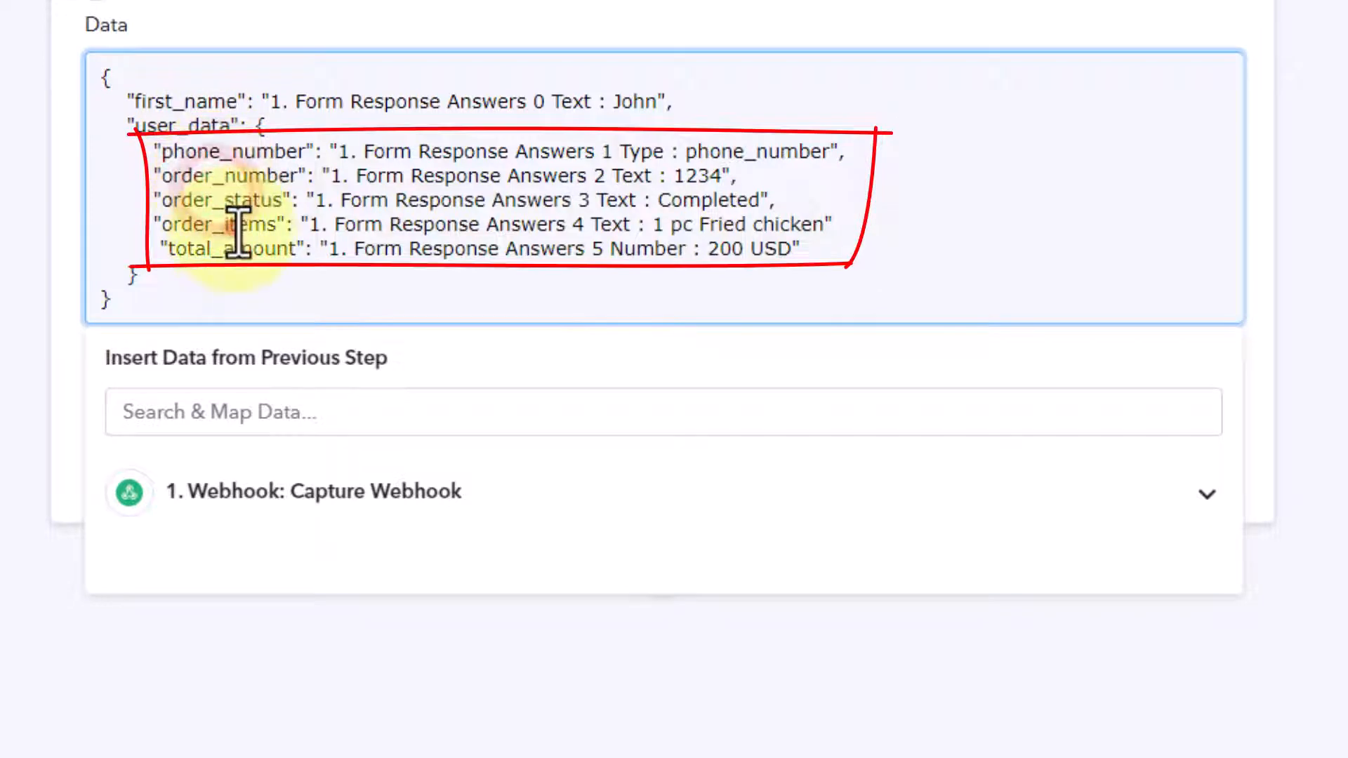
{"action": "double_click", "coordinate": [224, 151]}
{"action": "left_click", "coordinate": [229, 179]}
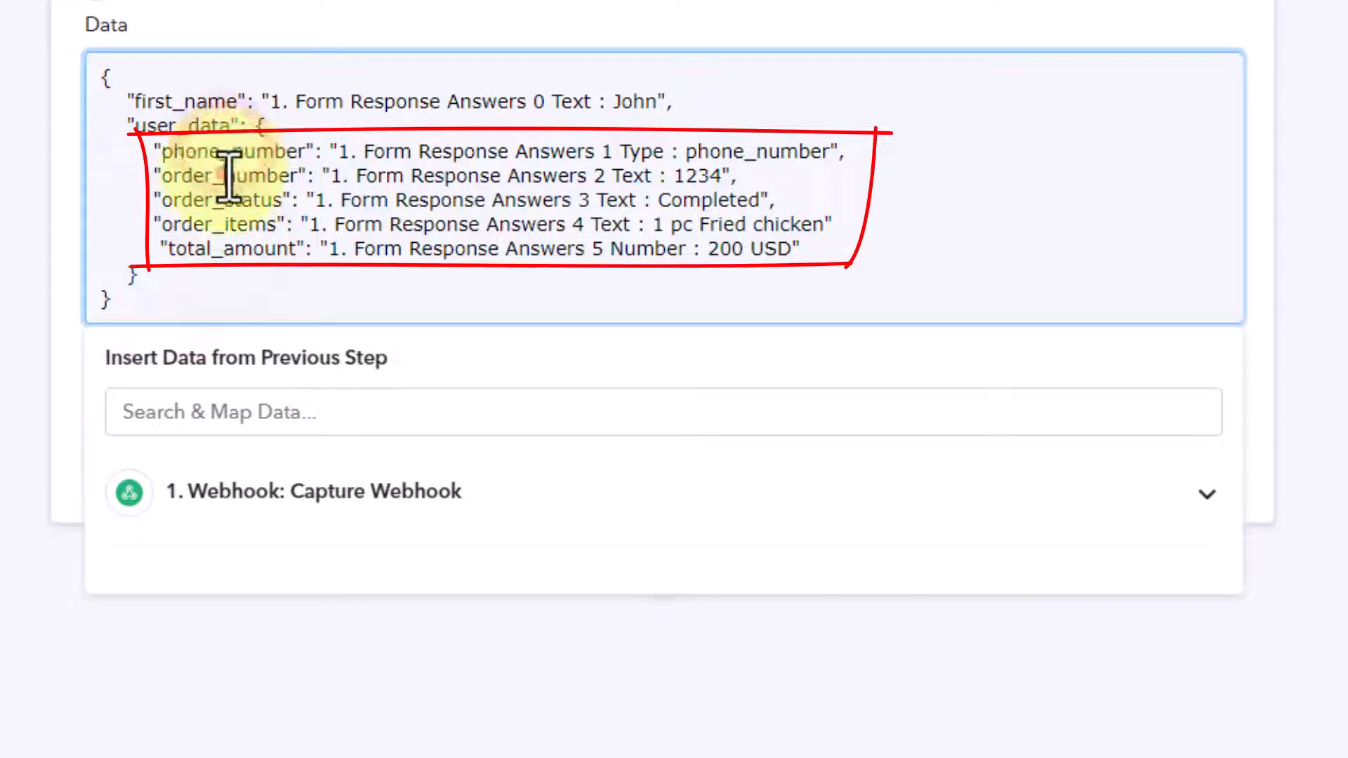
{"action": "double_click", "coordinate": [226, 176]}
{"action": "double_click", "coordinate": [222, 202]}
{"action": "left_click", "coordinate": [232, 223]}
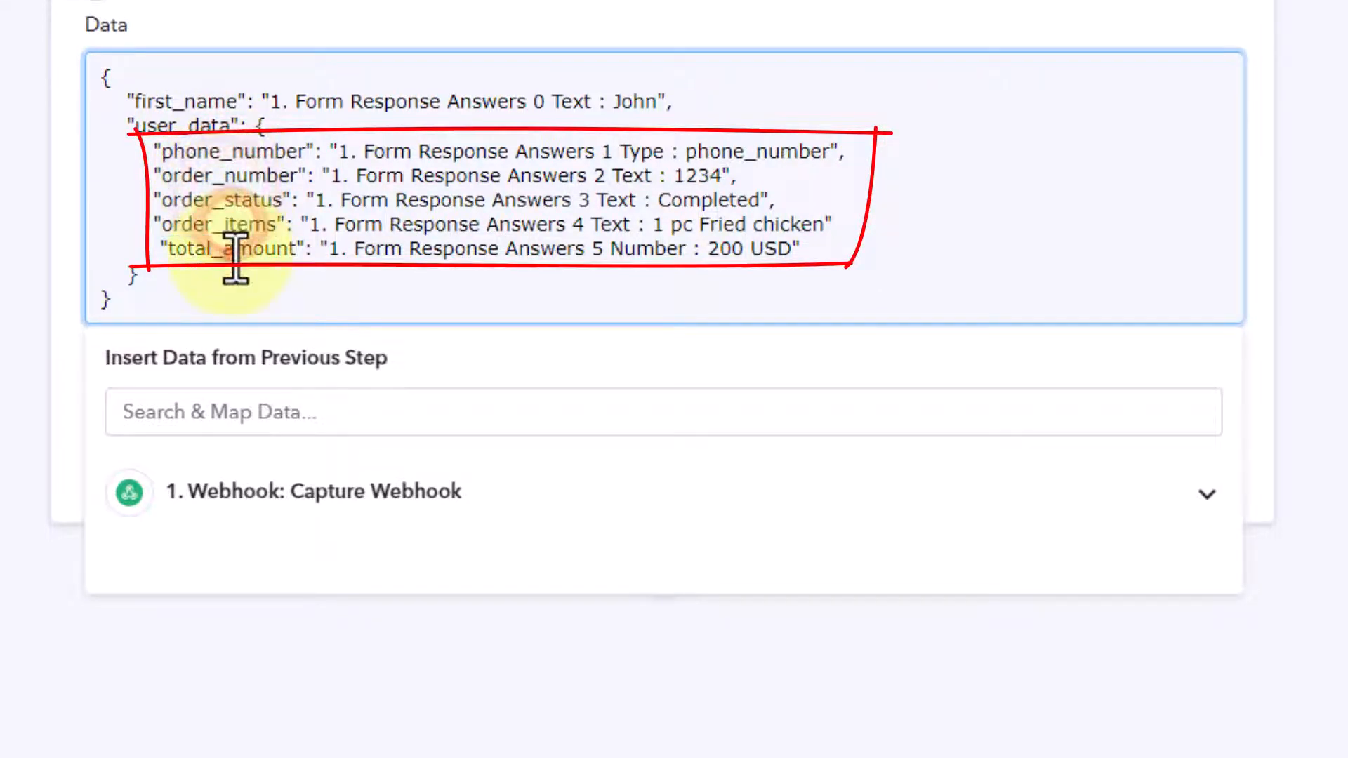
{"action": "double_click", "coordinate": [236, 250]}
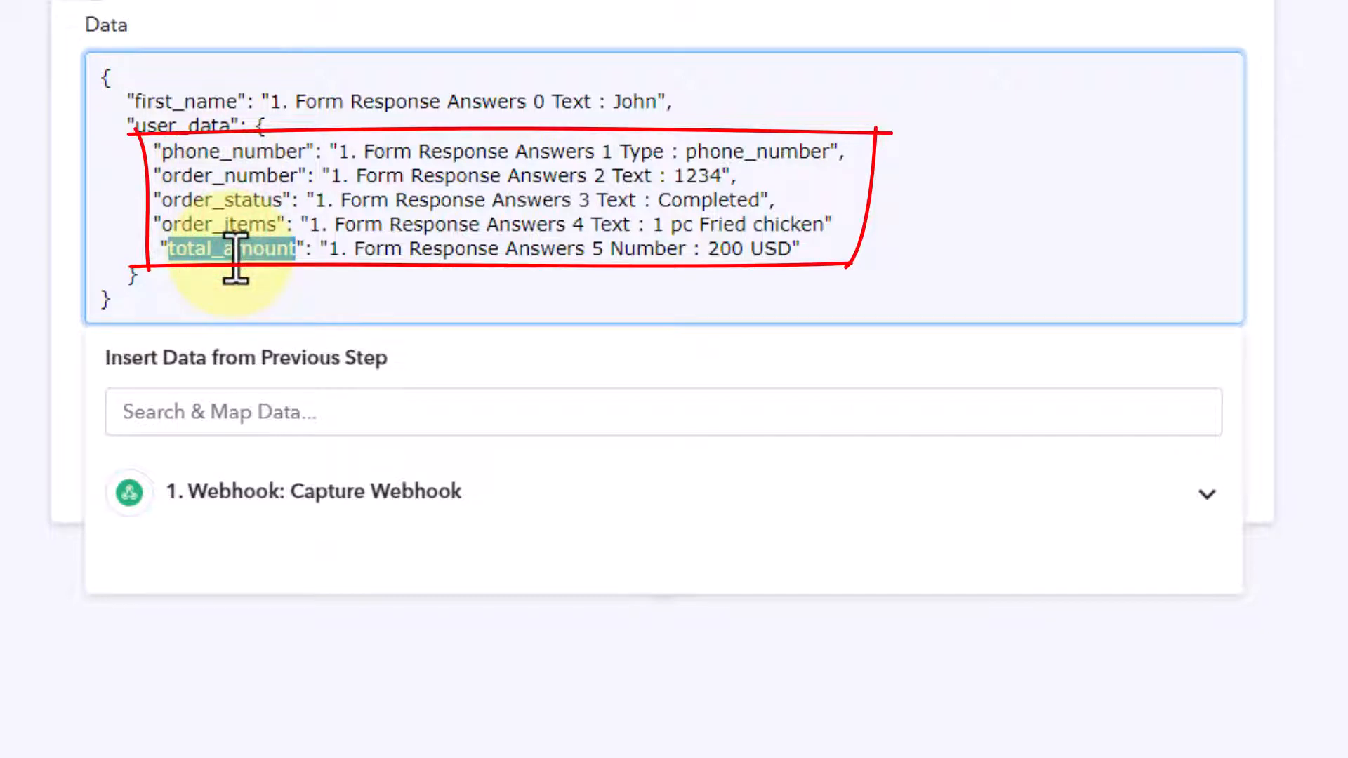
Step: Remove the extra space before total_amount so it lines up with the other user_data keys
{"action": "key", "text": "Left"}
{"action": "key", "text": "Left"}
{"action": "key", "text": "BackSpace"}
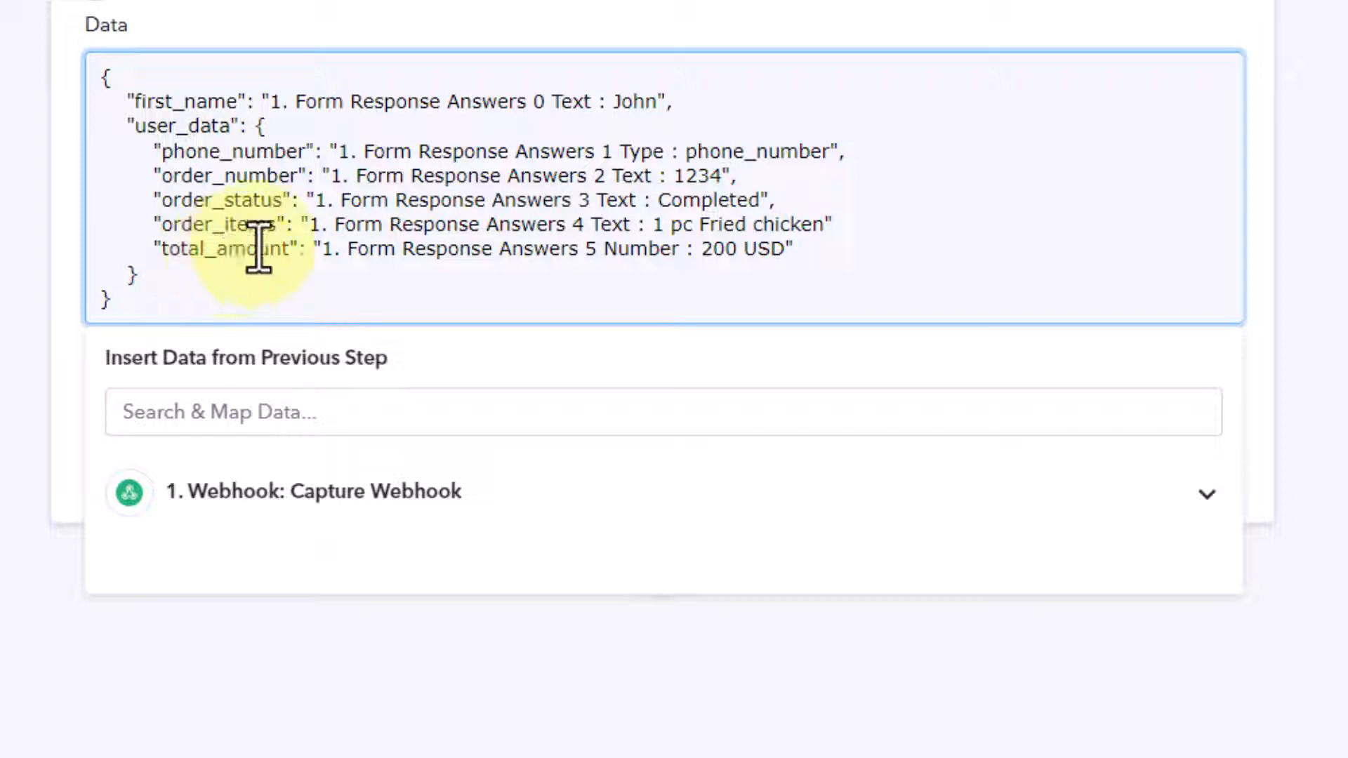
Step: Review all key names in the JSON body again, covering first_name, user_data and each order field inside it
{"action": "left_click_drag", "start_coordinate": [136, 101], "coordinate": [242, 100]}
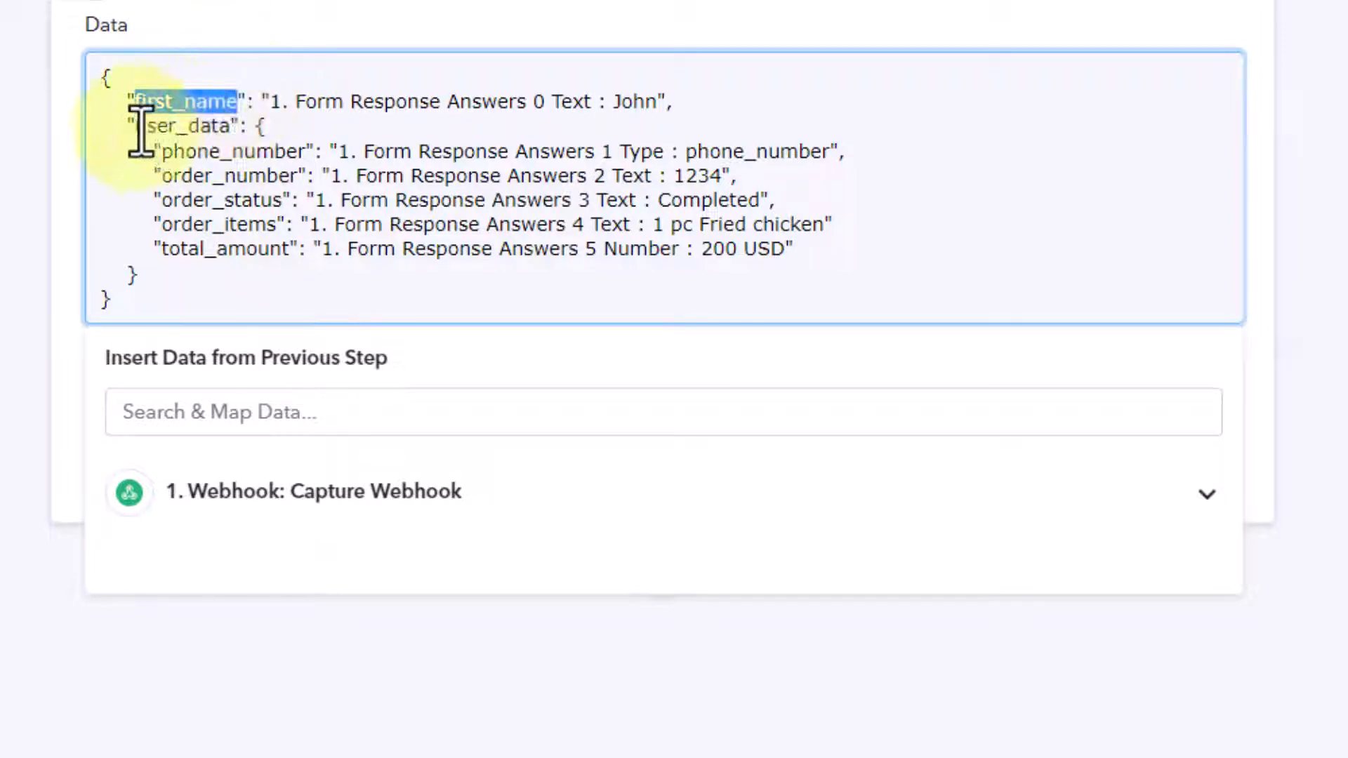
{"action": "left_click_drag", "start_coordinate": [135, 127], "coordinate": [239, 126]}
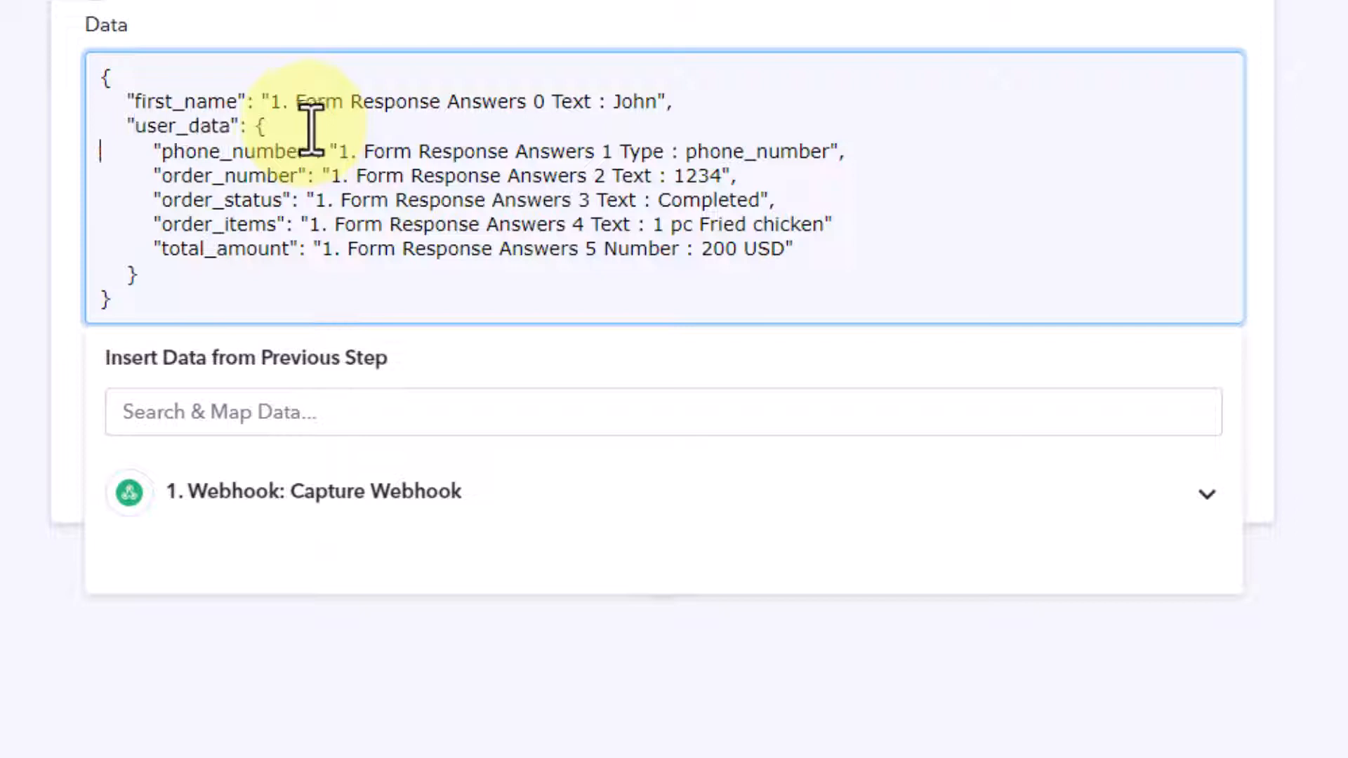
{"action": "double_click", "coordinate": [216, 151]}
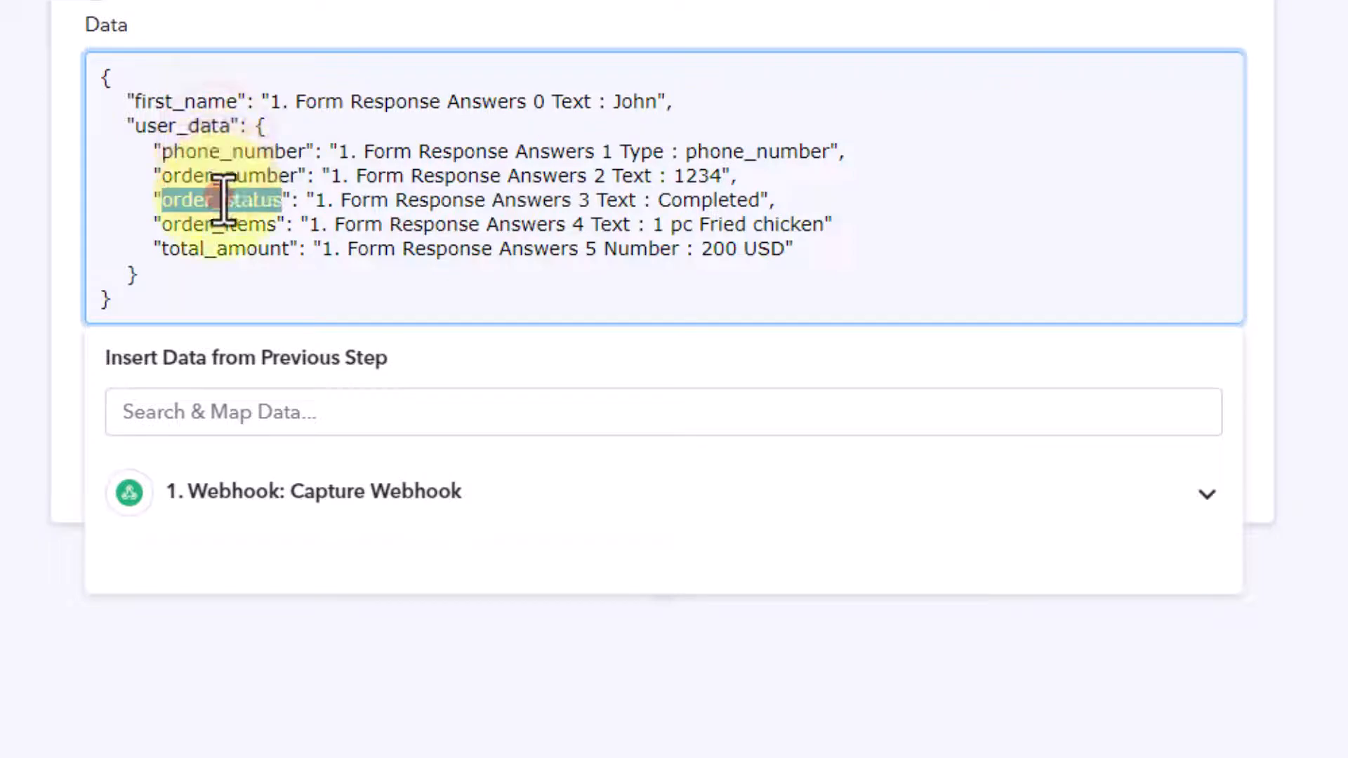
{"action": "double_click", "coordinate": [237, 226]}
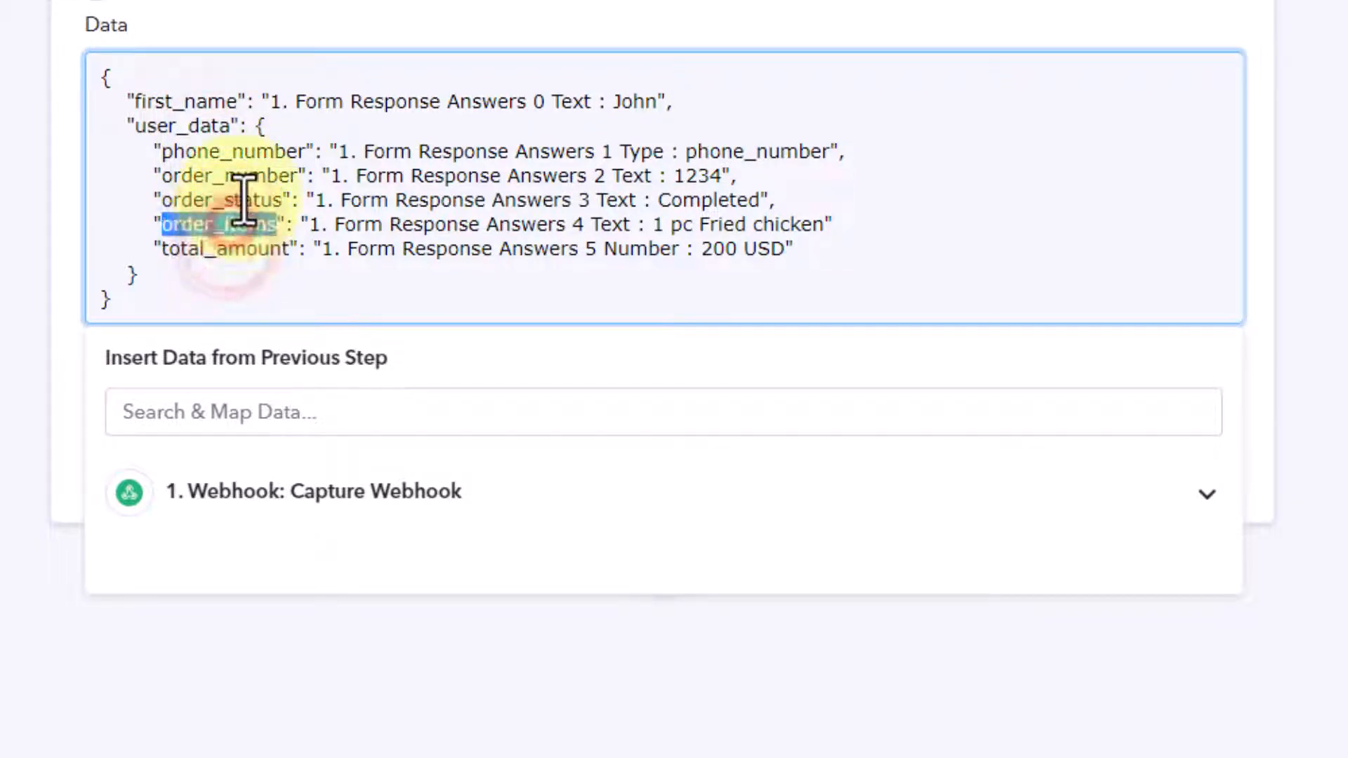
{"action": "double_click", "coordinate": [244, 199]}
{"action": "double_click", "coordinate": [257, 153]}
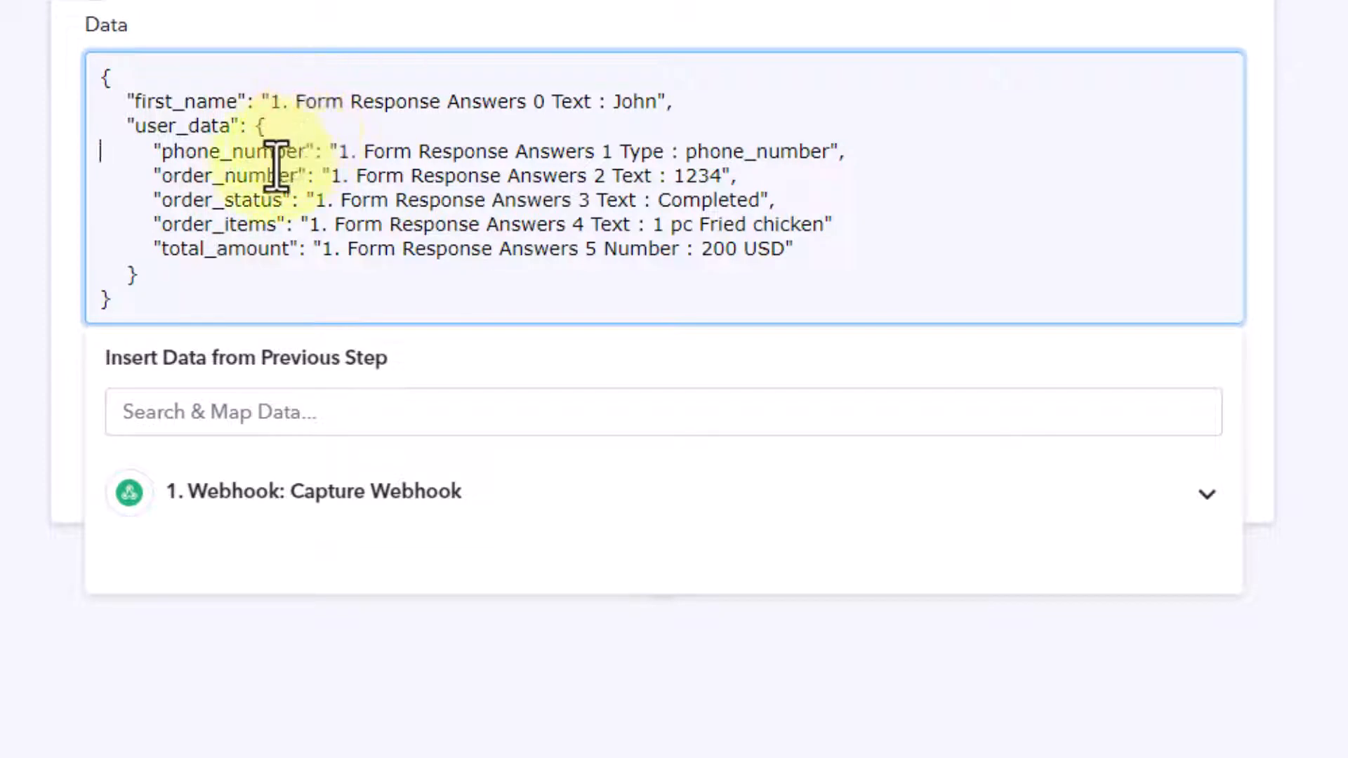
{"action": "left_click_drag", "start_coordinate": [163, 152], "coordinate": [283, 203]}
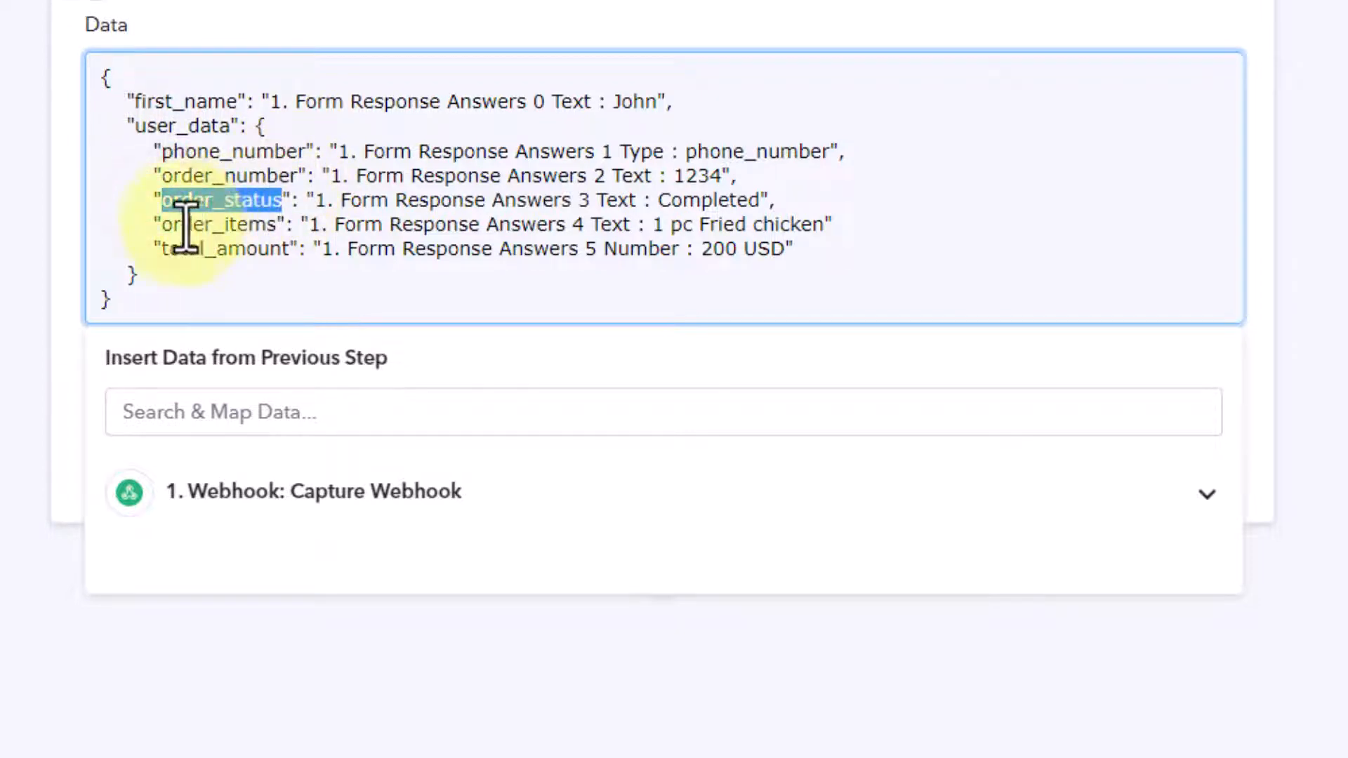
{"action": "left_click_drag", "start_coordinate": [170, 224], "coordinate": [276, 223]}
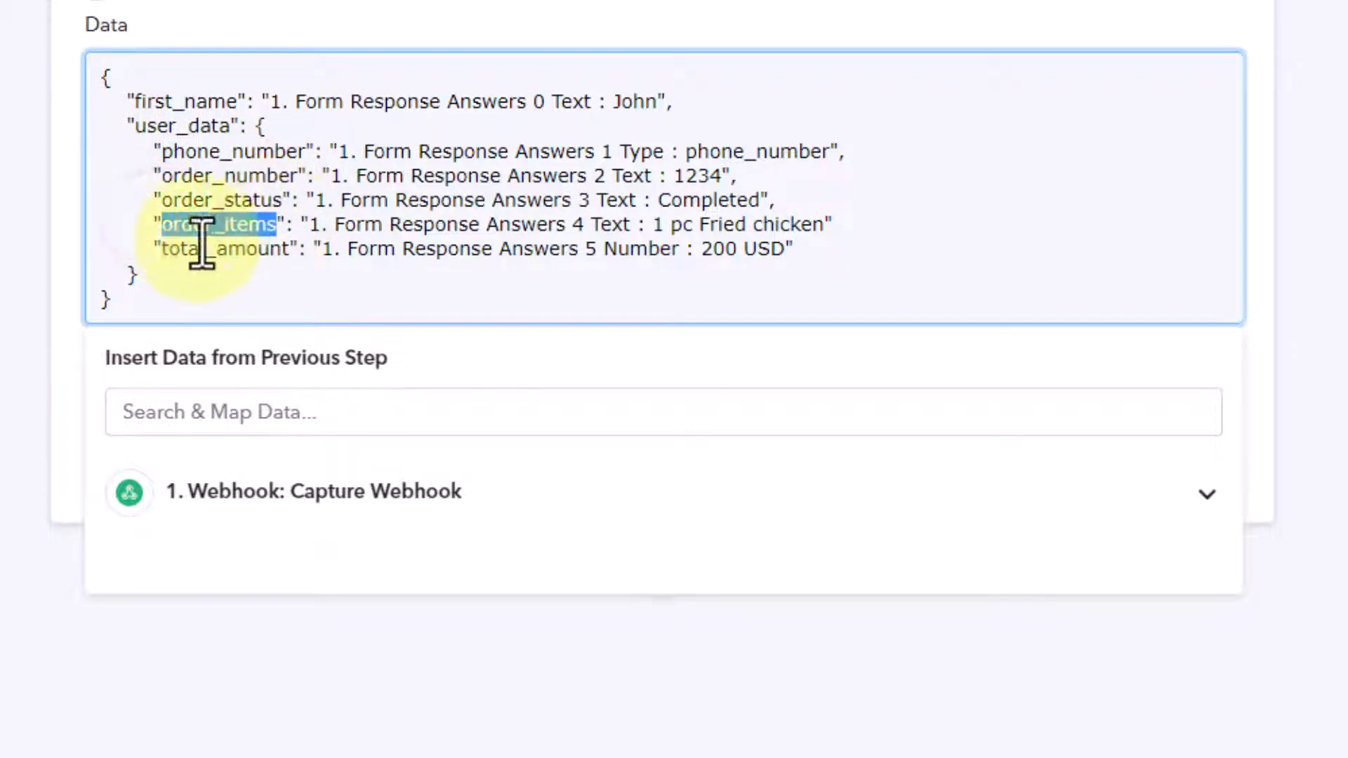
{"action": "left_click_drag", "start_coordinate": [162, 249], "coordinate": [292, 250]}
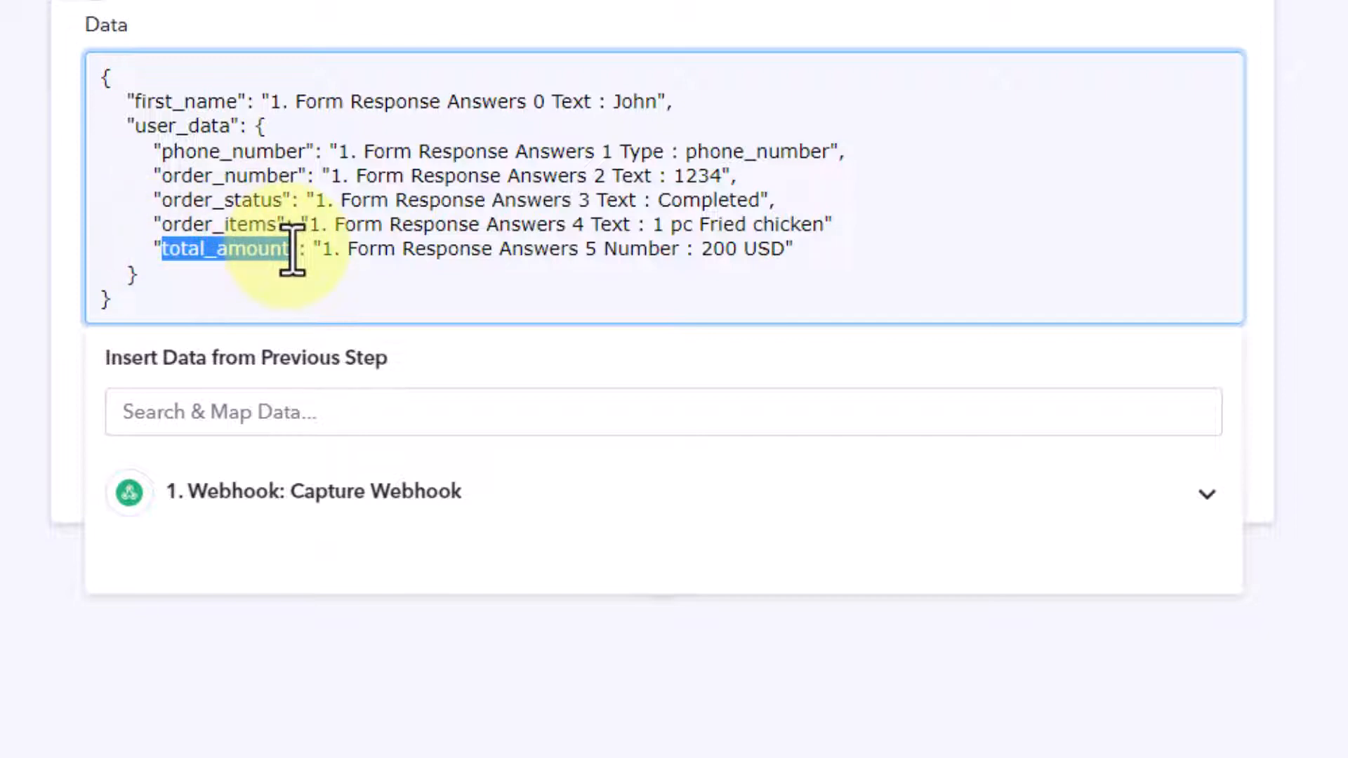
{"action": "left_click_drag", "start_coordinate": [292, 249], "coordinate": [283, 253]}
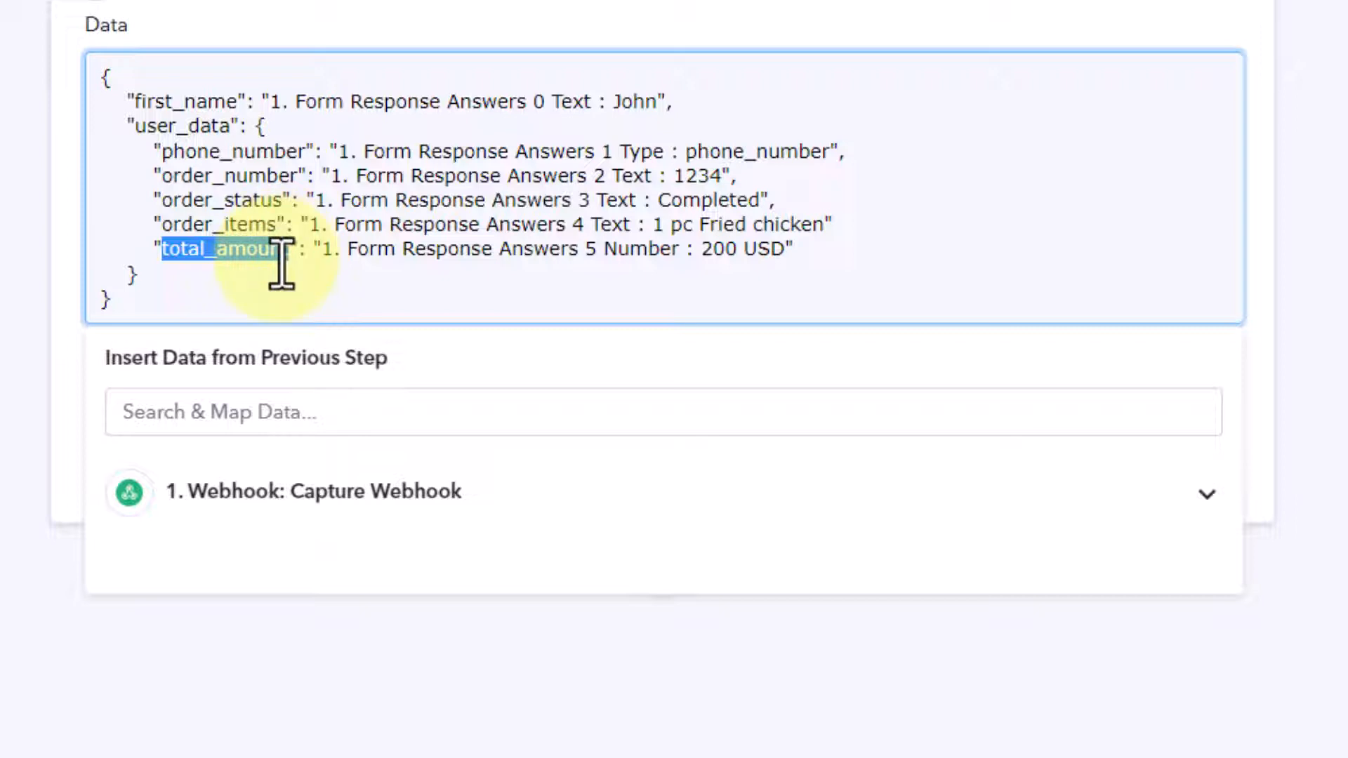
{"action": "left_click", "coordinate": [286, 136]}
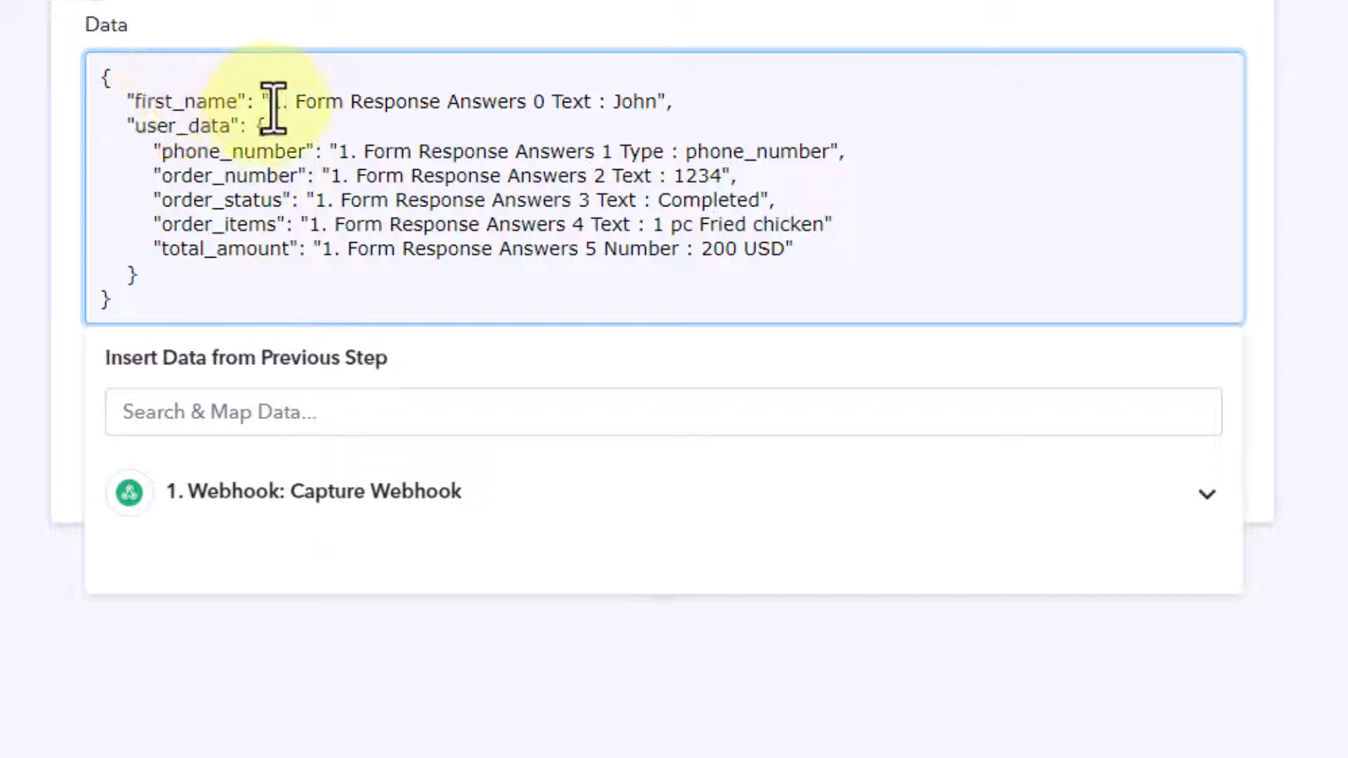
Step: Delete the pasted placeholder value of first_name and put the cursor between its empty quotation marks
{"action": "left_click_drag", "start_coordinate": [271, 98], "coordinate": [662, 102]}
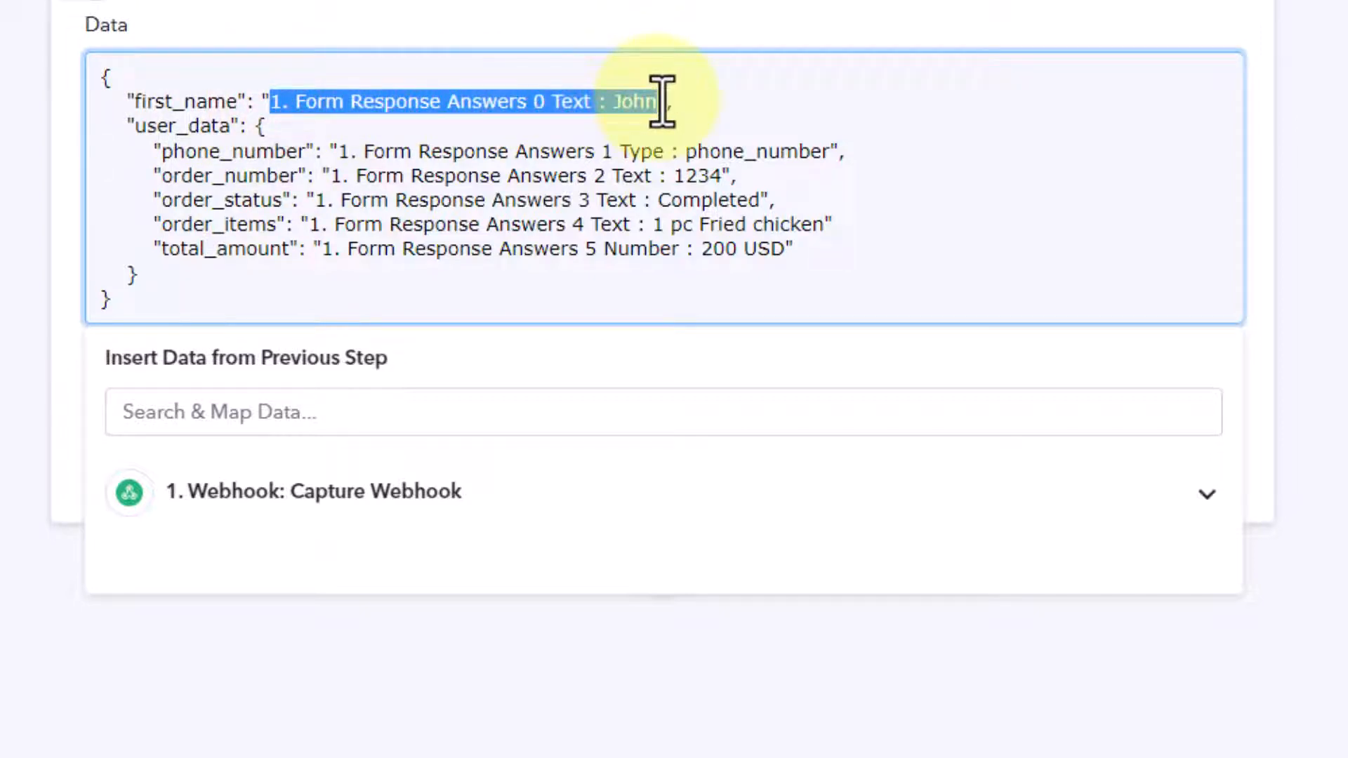
{"action": "key", "text": "BackSpace"}
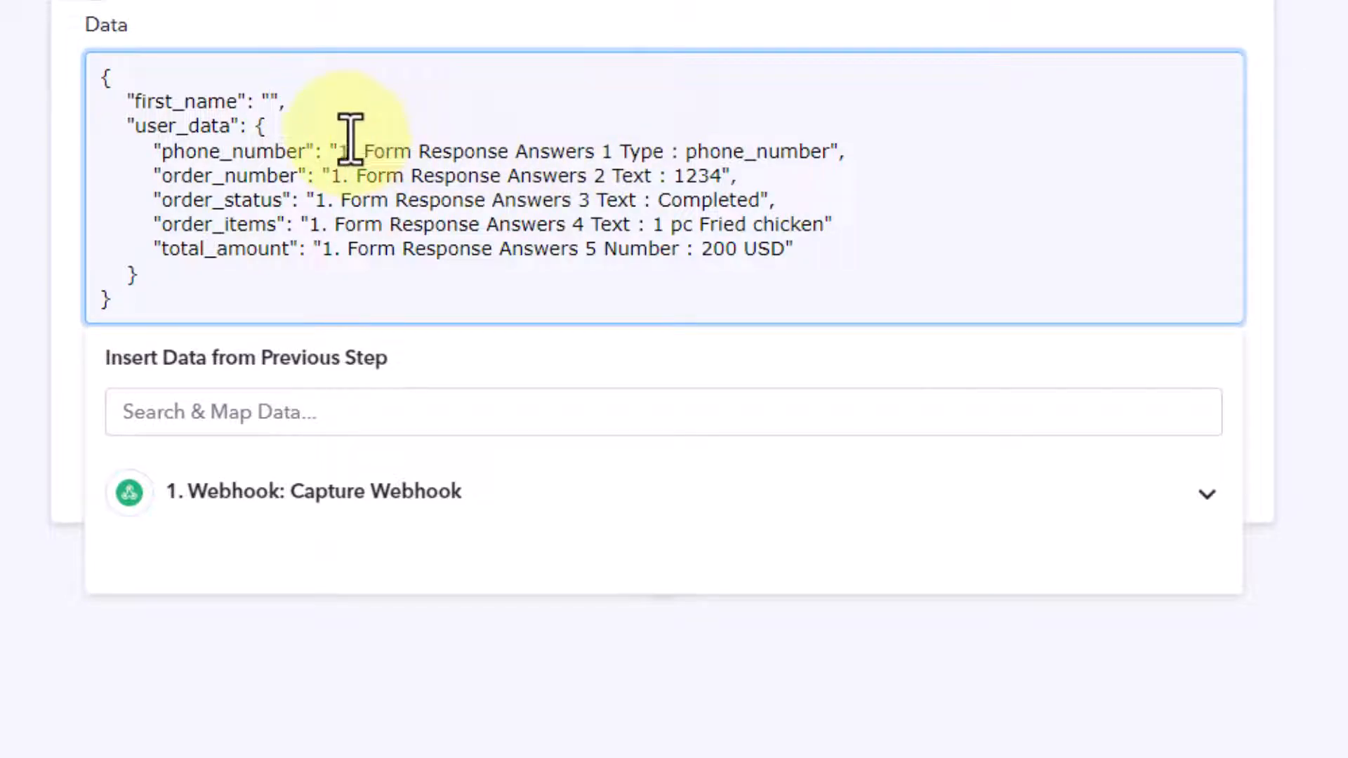
{"action": "left_click", "coordinate": [279, 100]}
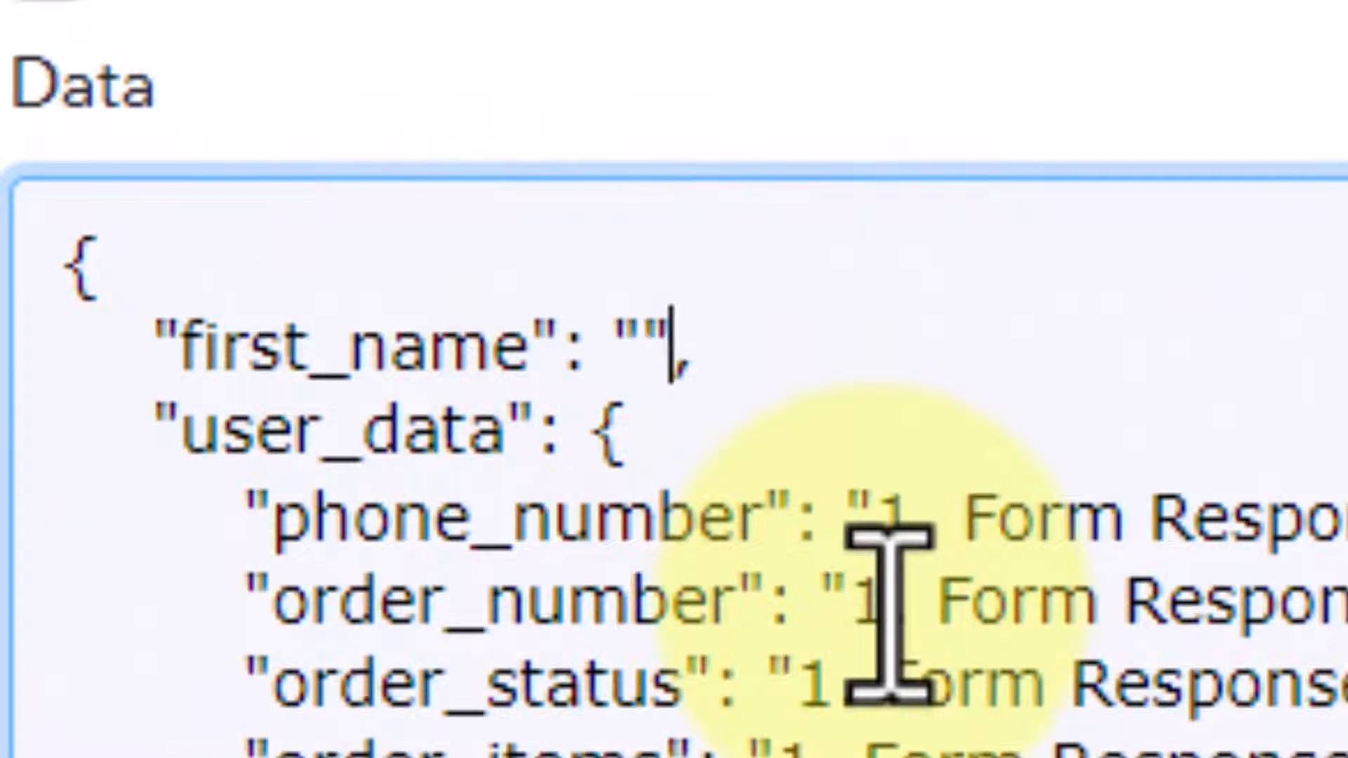
{"action": "key", "text": "Left"}
{"action": "key", "text": "Left"}
{"action": "key", "text": "Right"}
{"action": "key", "text": "shift+Left"}
{"action": "key", "text": "Right"}
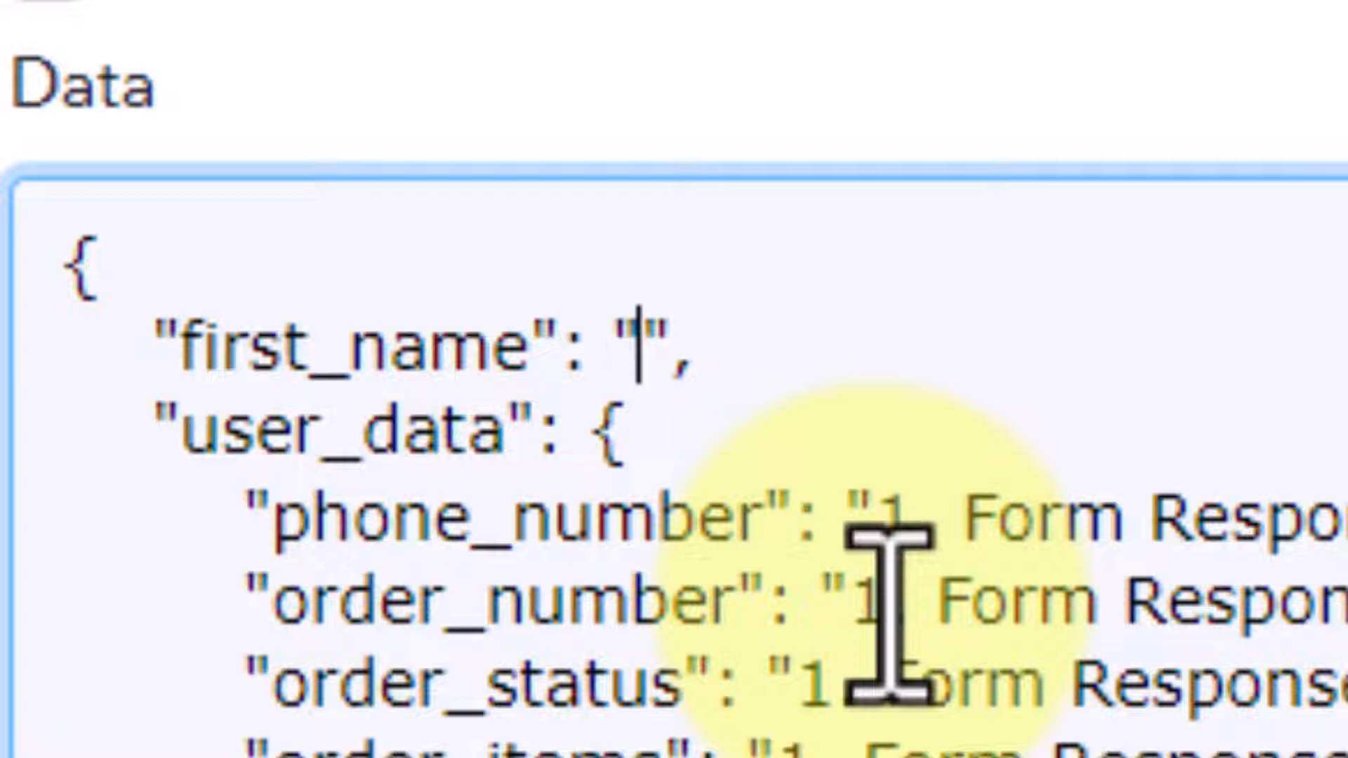
Step: Map the empty first_name value in the JSON data to the captured webhook field Form Response Answers 0 Text
{"action": "key", "text": "shift+Right"}
{"action": "key", "text": "Left"}
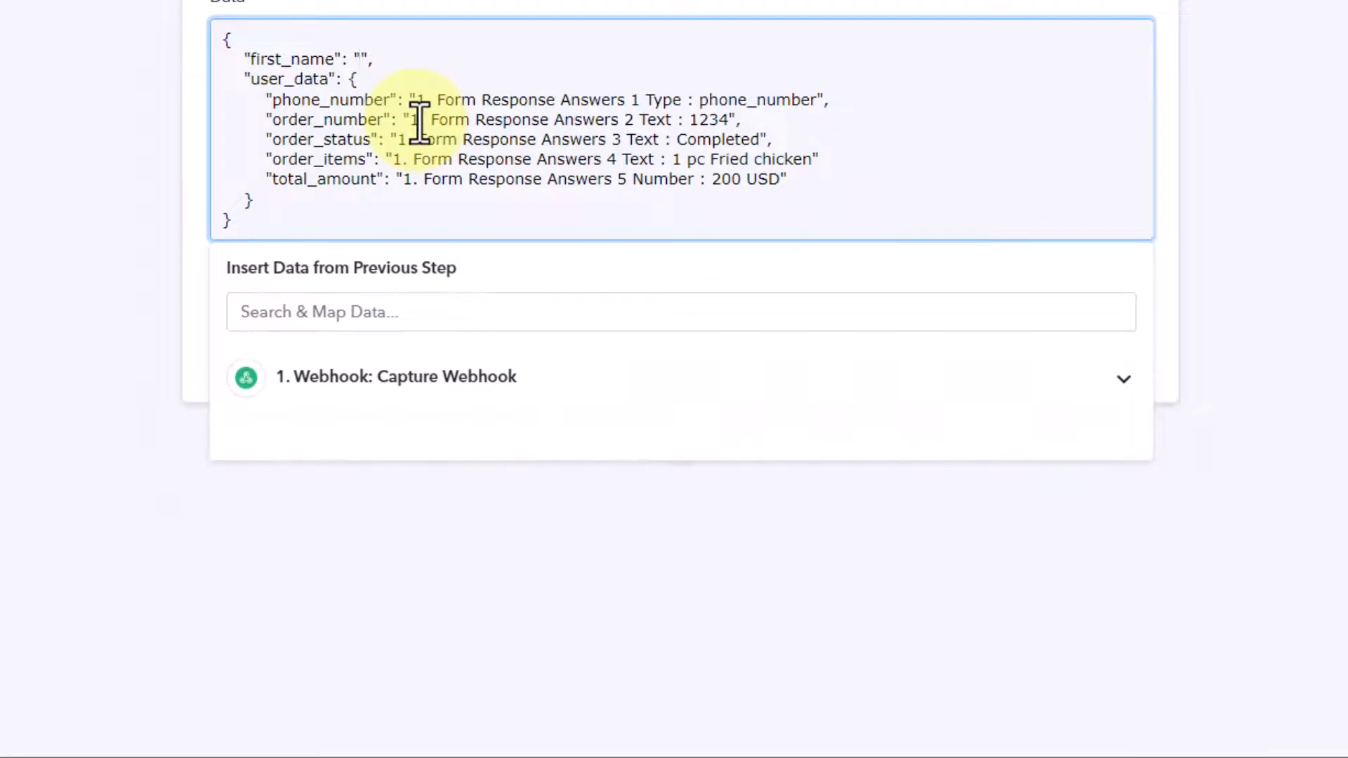
{"action": "left_click", "coordinate": [453, 389]}
{"action": "scroll", "coordinate": [674, 492], "scroll_direction": "down", "scroll_amount": 5}
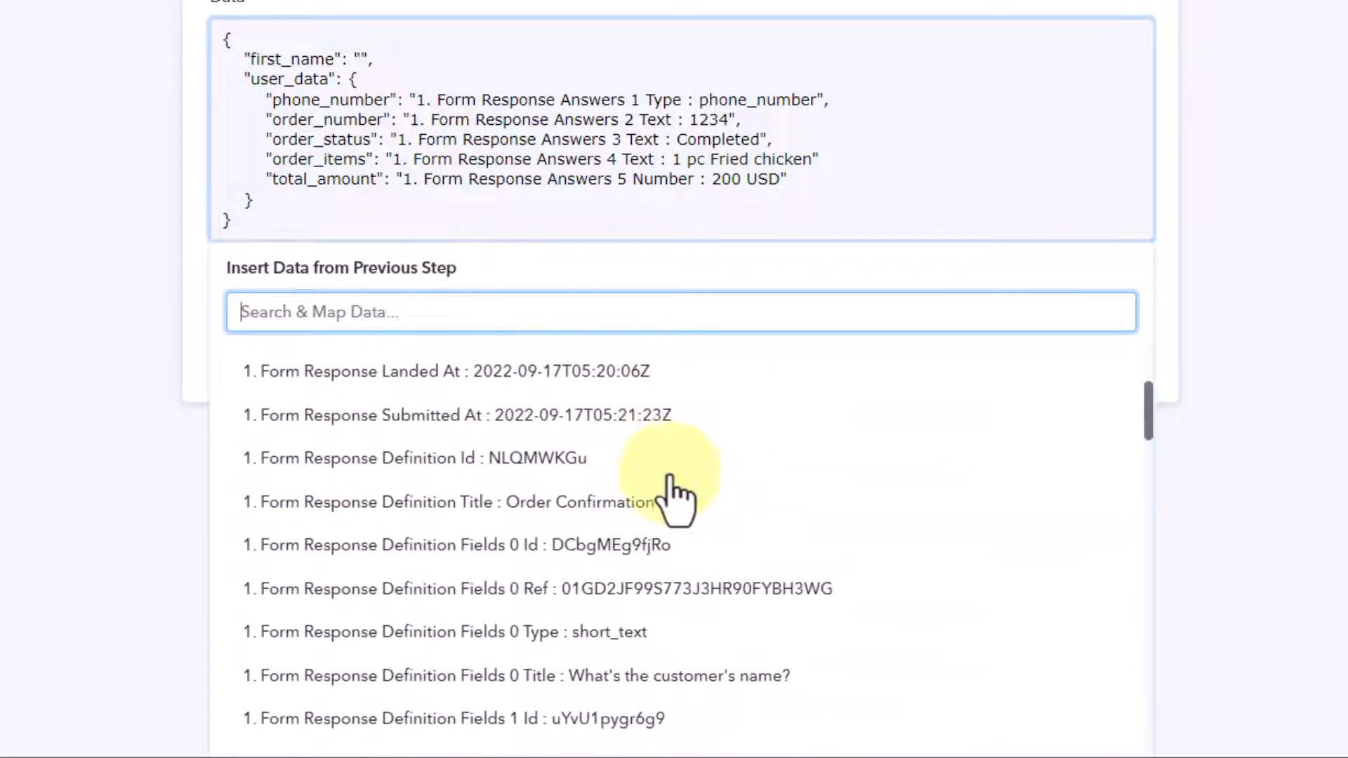
{"action": "scroll", "coordinate": [667, 491], "scroll_direction": "down", "scroll_amount": 6}
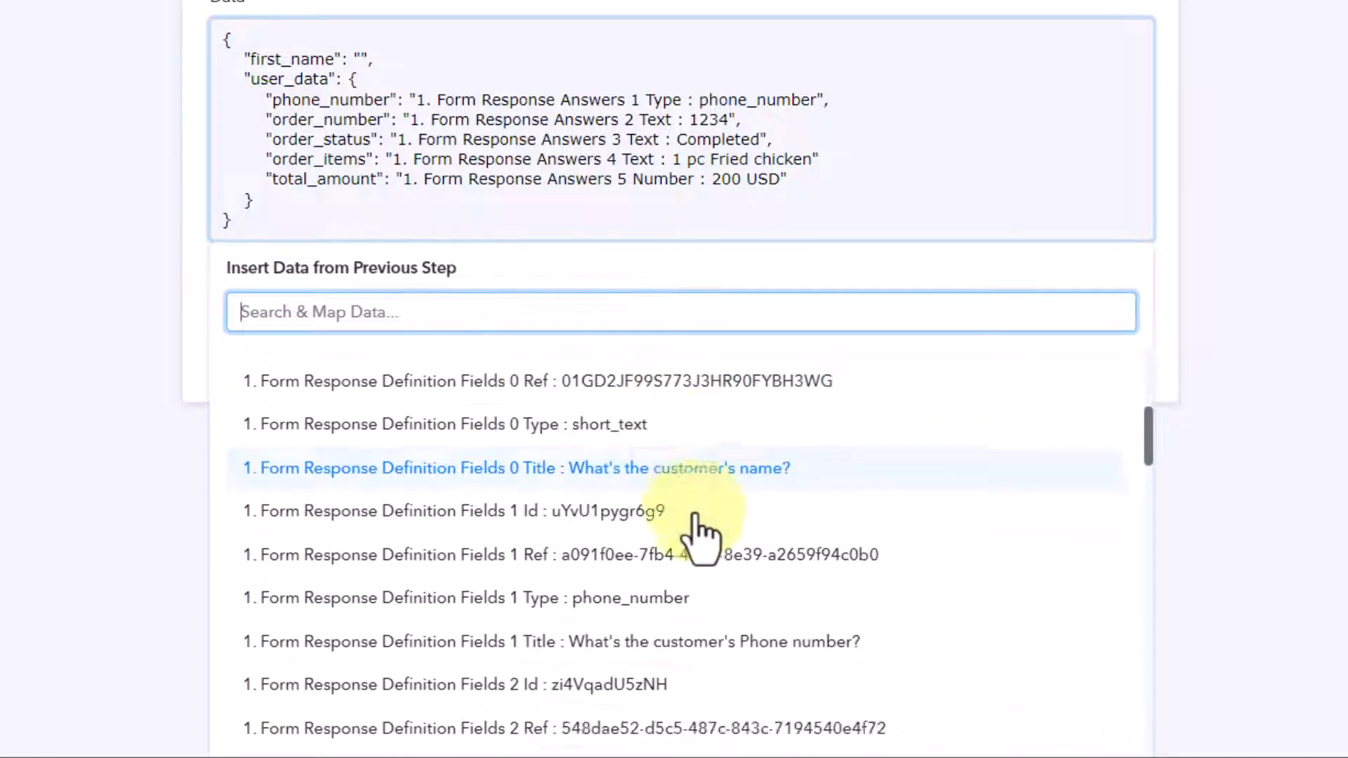
{"action": "scroll", "coordinate": [694, 535], "scroll_direction": "down", "scroll_amount": 7}
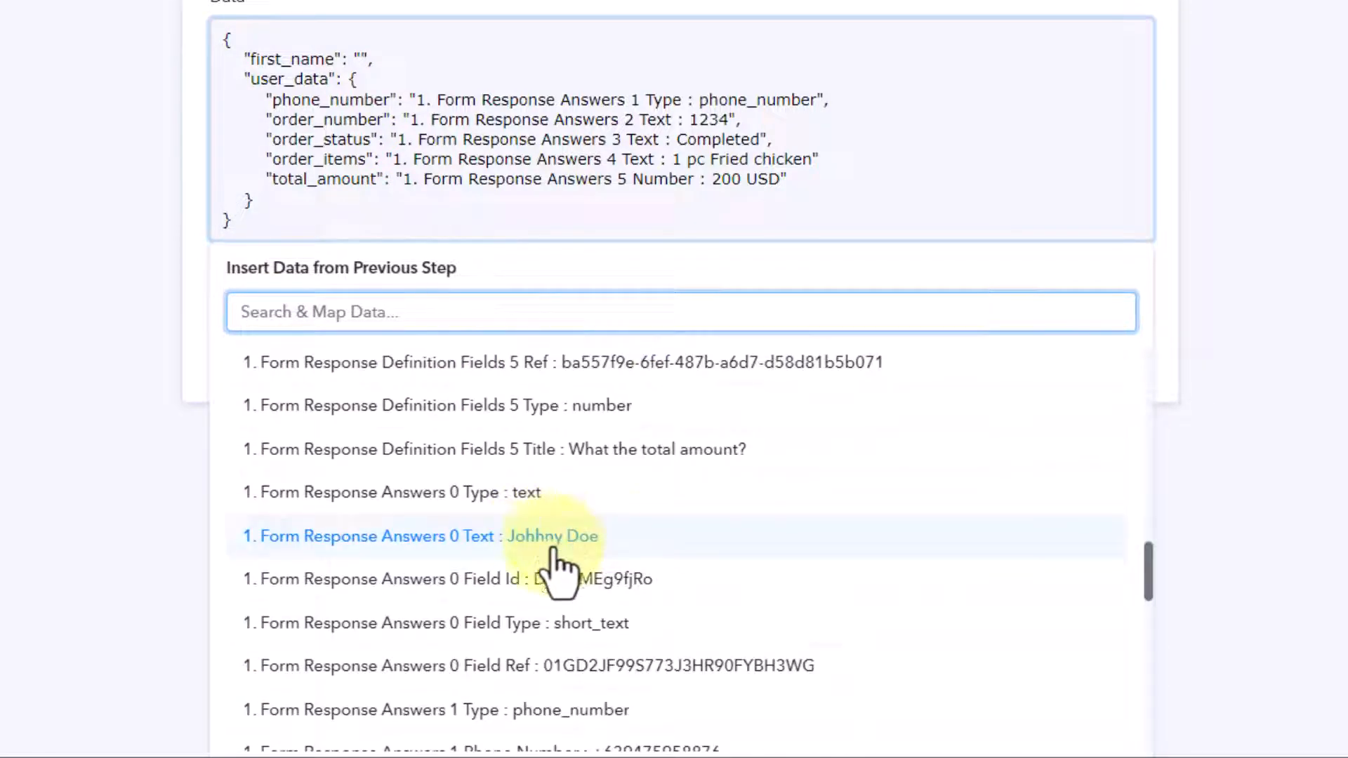
{"action": "left_click", "coordinate": [631, 544]}
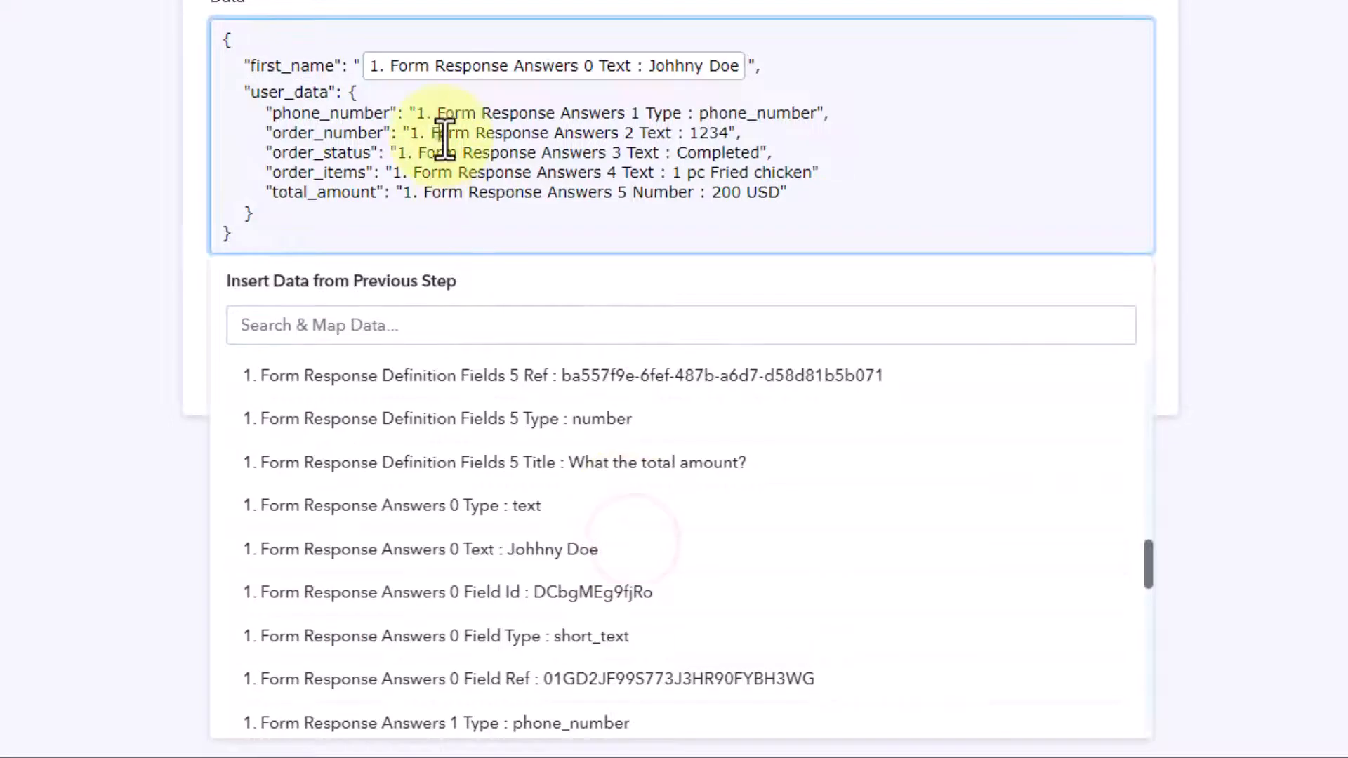
Step: Replace the phone_number placeholder with the webhook field Form Response Answers 1 Phone Number, filtering the mapping data by "answers"
{"action": "left_click_drag", "start_coordinate": [416, 113], "coordinate": [823, 114]}
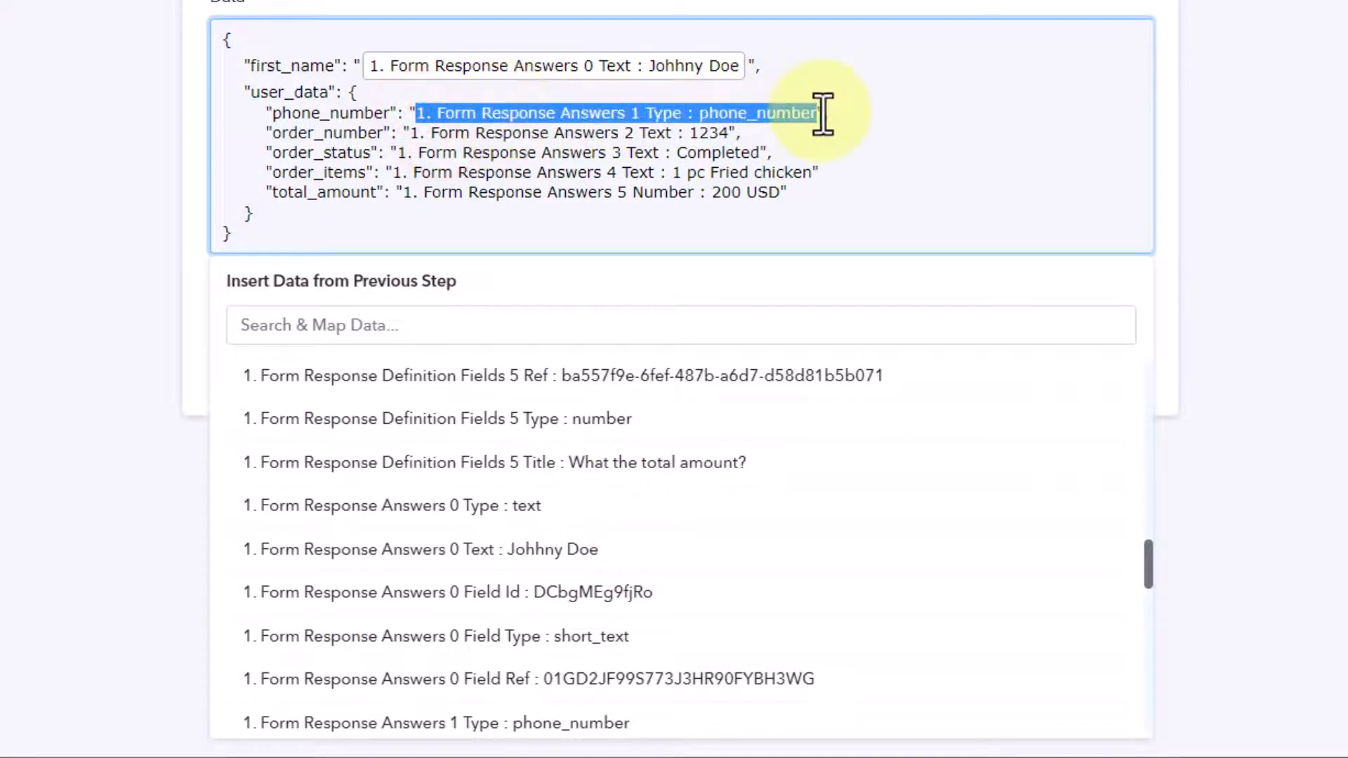
{"action": "key", "text": "BackSpace"}
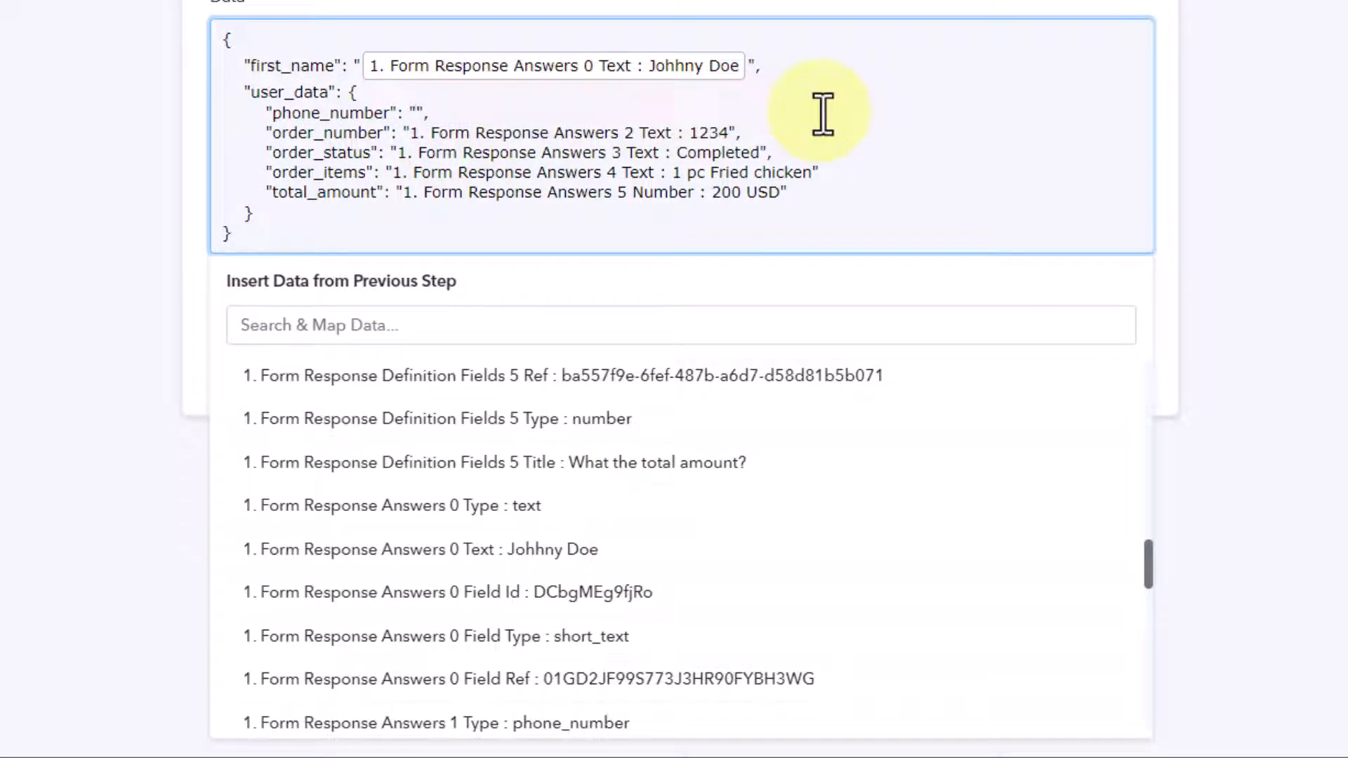
{"action": "left_click", "coordinate": [539, 325]}
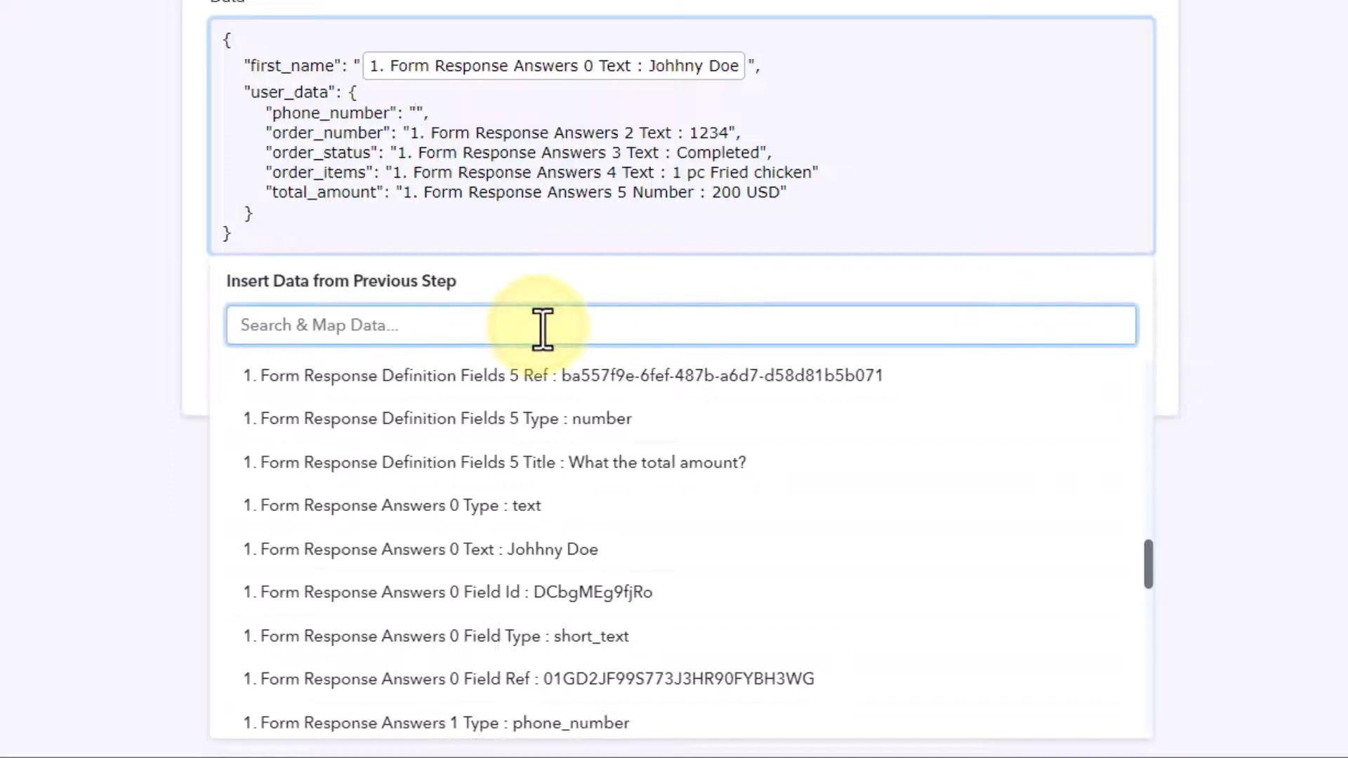
{"action": "type", "text": "answers"}
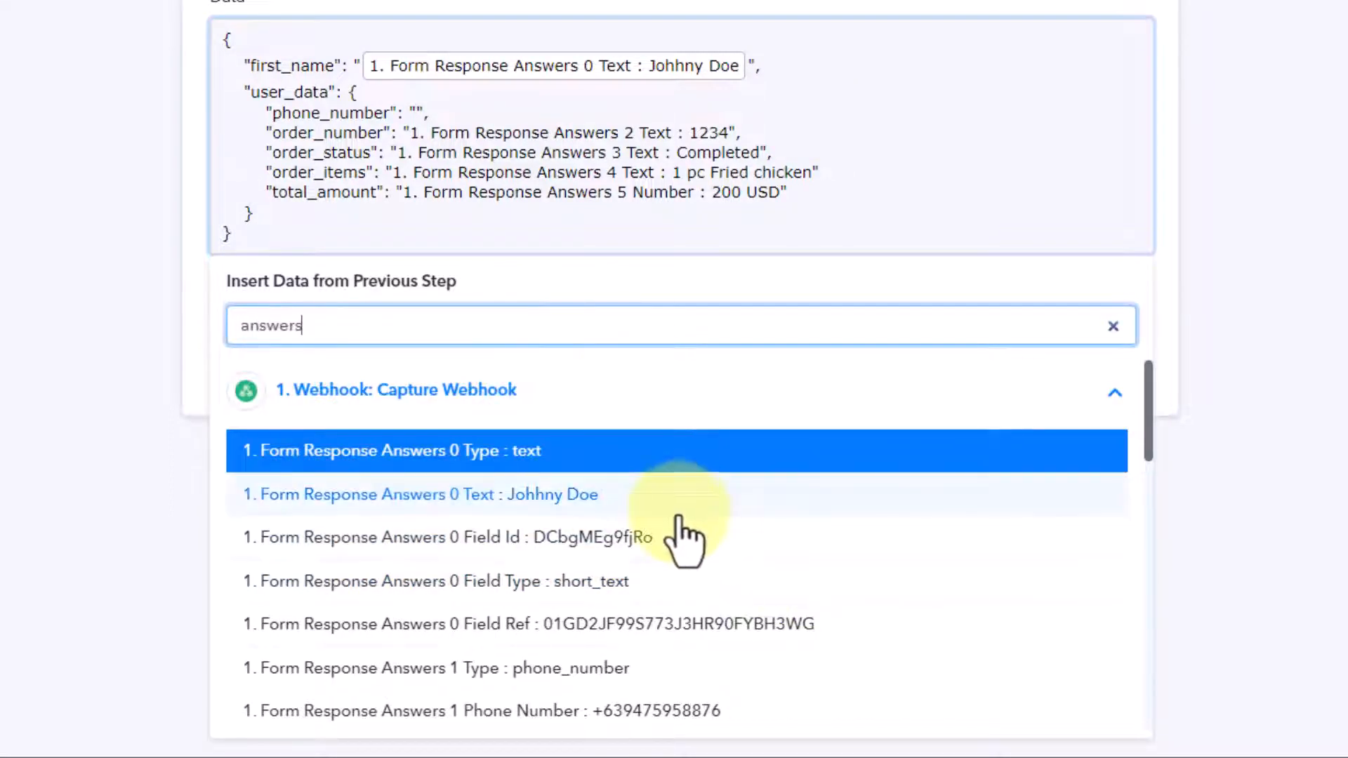
{"action": "scroll", "coordinate": [681, 534], "scroll_direction": "down", "scroll_amount": 1}
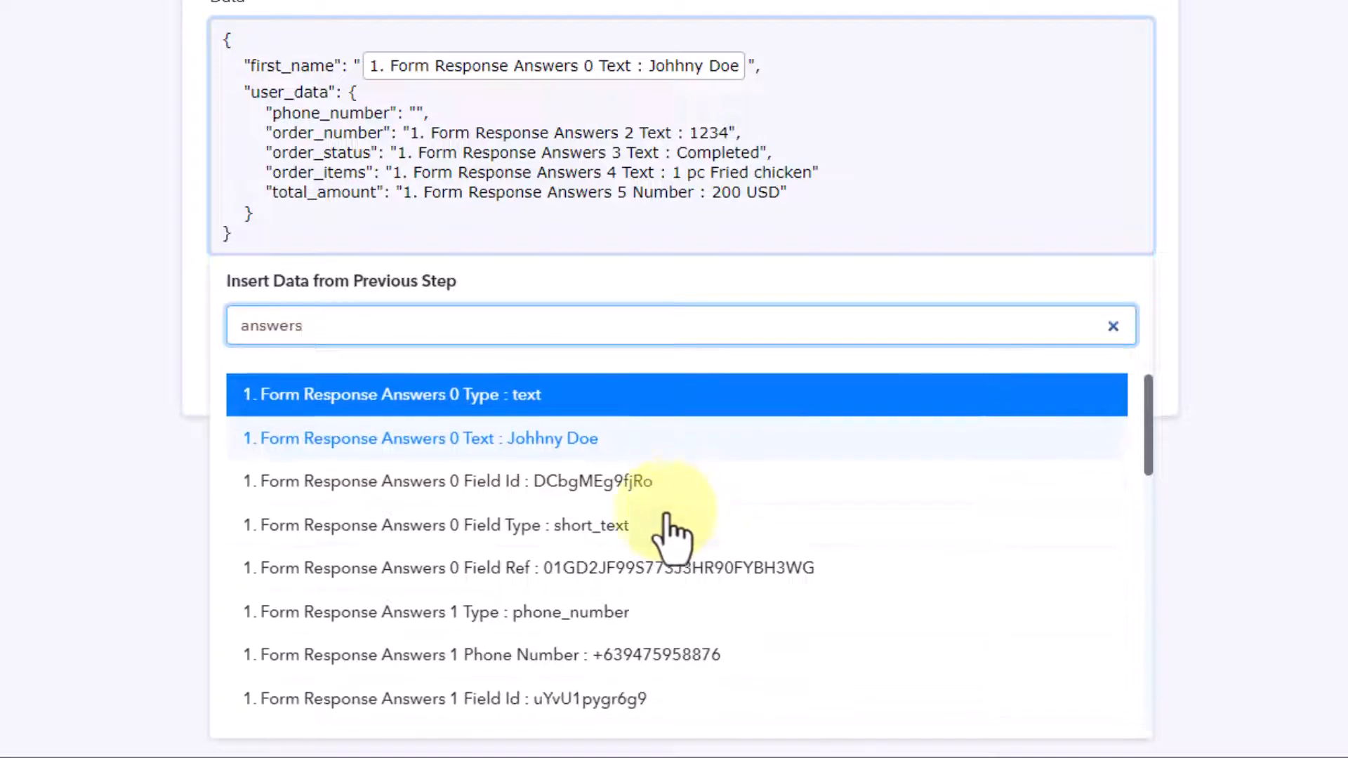
{"action": "left_click", "coordinate": [693, 656]}
Step: Replace the order_number placeholder with the webhook field Form Response Answers 2 Text, found by searching for "answers"
{"action": "left_click_drag", "start_coordinate": [410, 145], "coordinate": [733, 149]}
{"action": "key", "text": "BackSpace"}
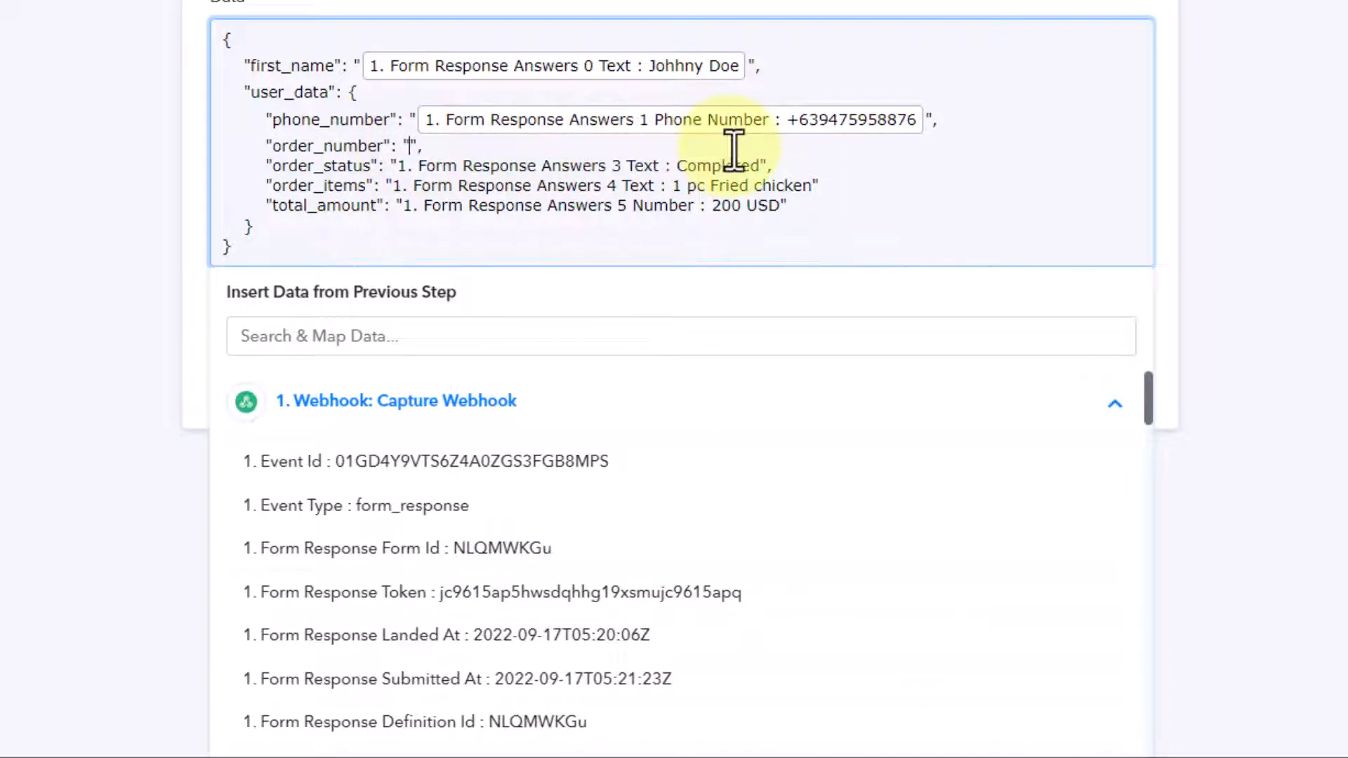
{"action": "left_click", "coordinate": [530, 336]}
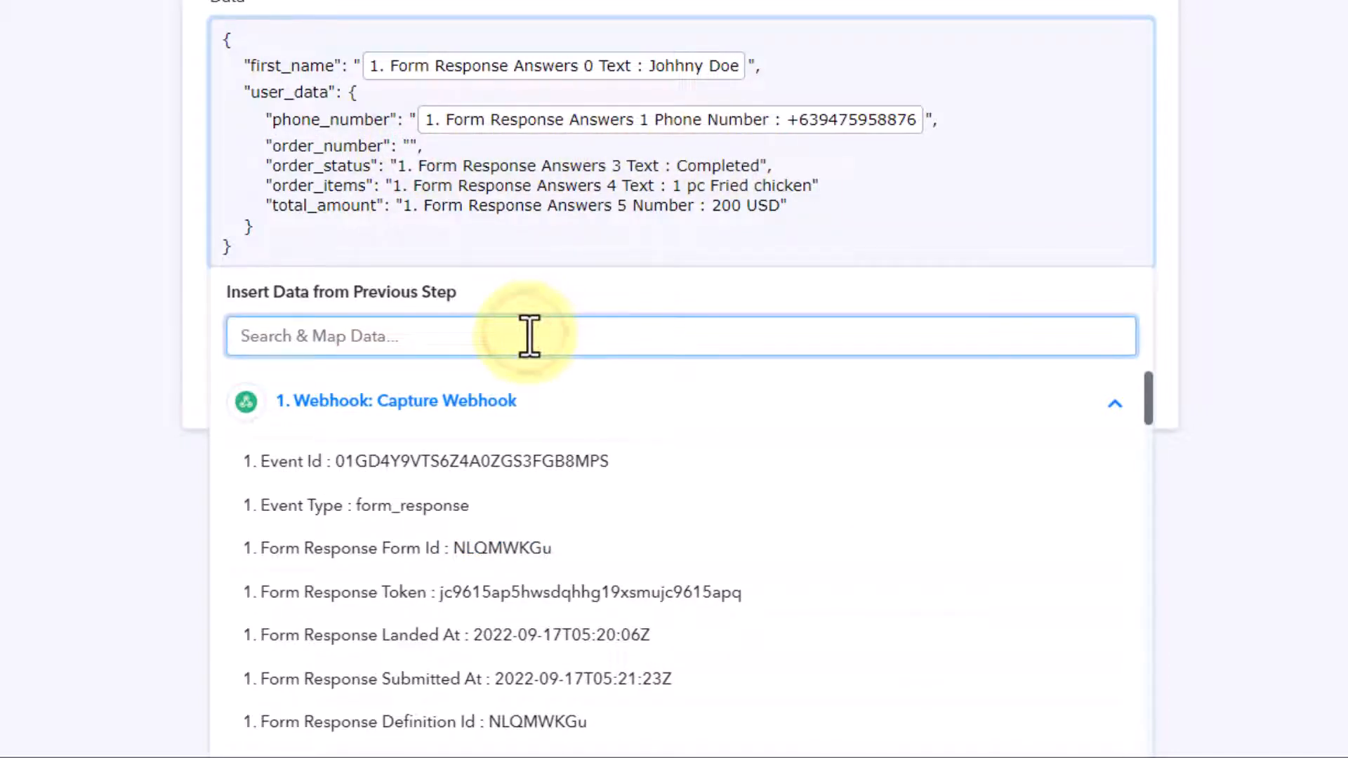
{"action": "type", "text": "answers"}
{"action": "scroll", "coordinate": [667, 604], "scroll_direction": "down", "scroll_amount": 4}
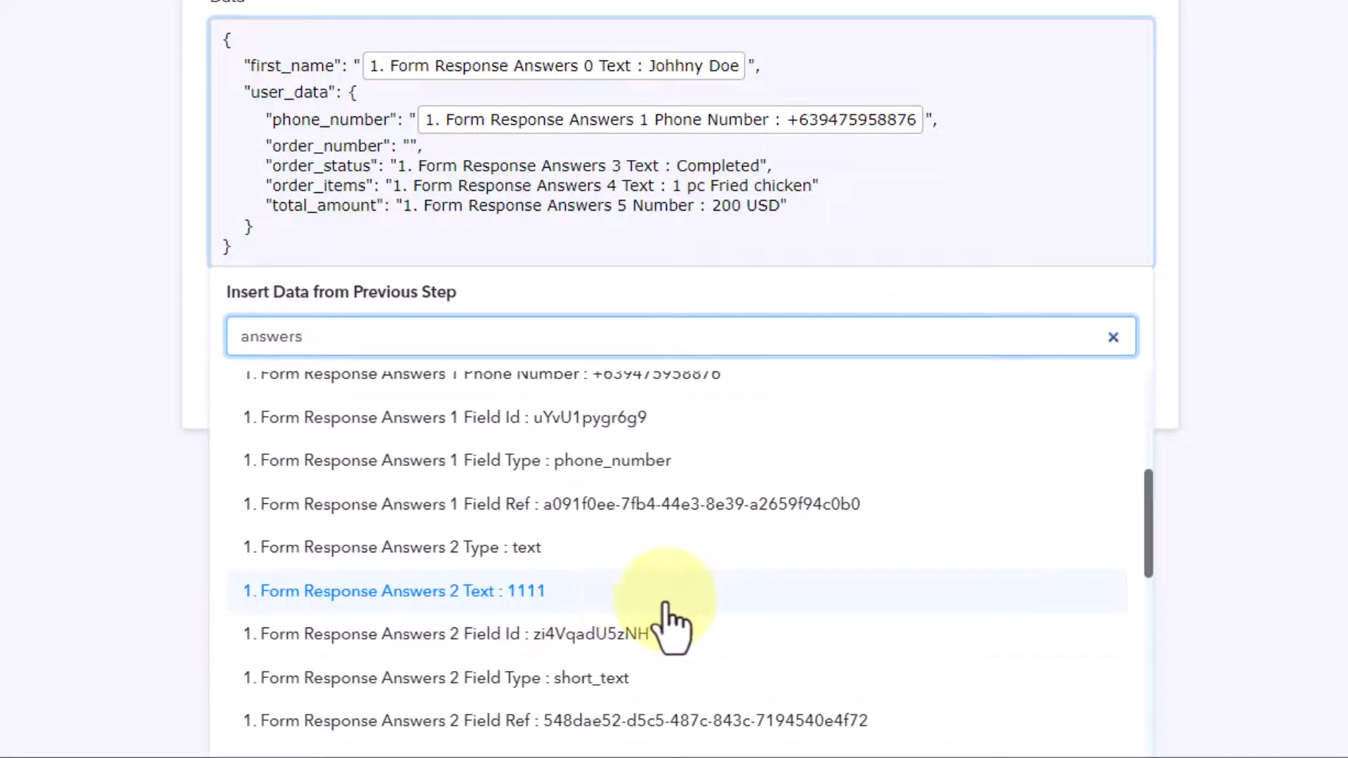
{"action": "left_click", "coordinate": [667, 591]}
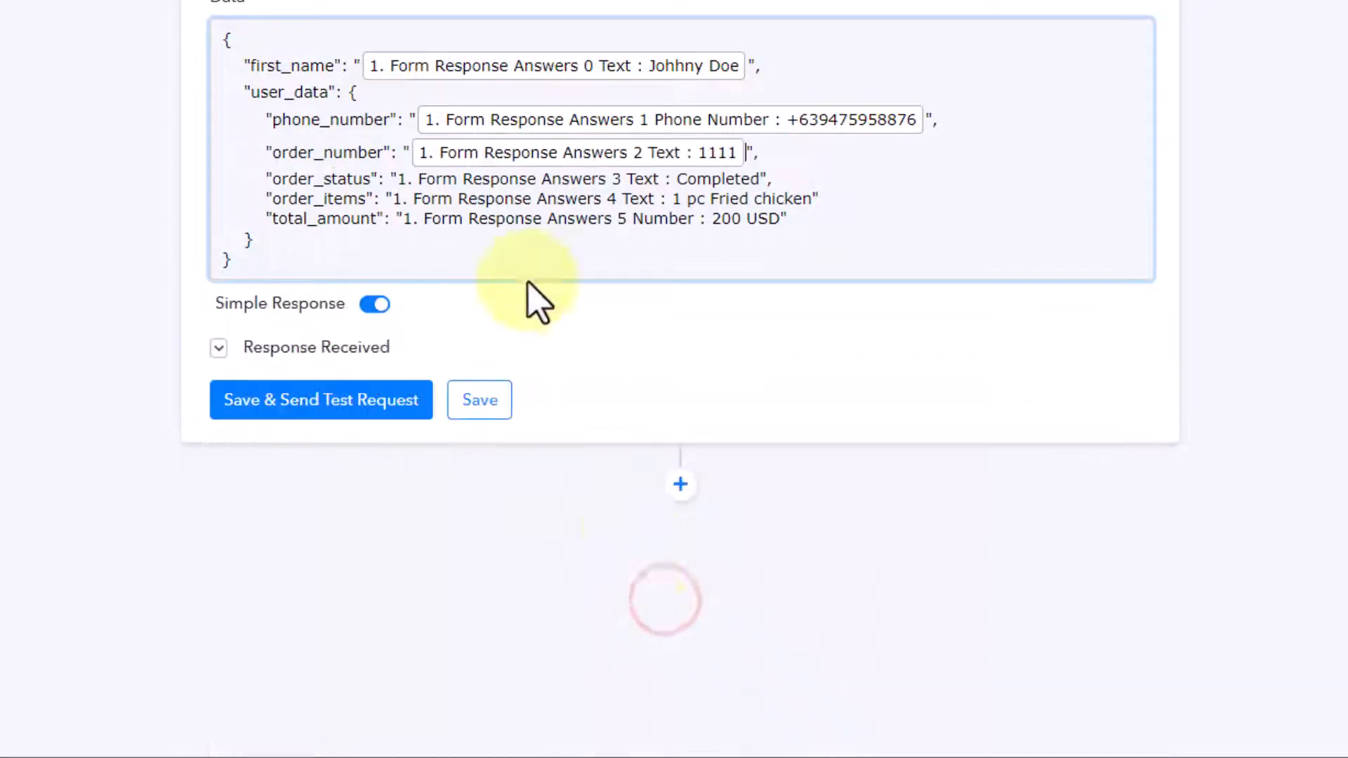
Step: Replace the order_status placeholder with the webhook field Form Response Answers 3 Text, found by searching for "answers"
{"action": "left_click", "coordinate": [407, 175]}
{"action": "left_click_drag", "start_coordinate": [398, 179], "coordinate": [761, 179]}
{"action": "key", "text": "BackSpace"}
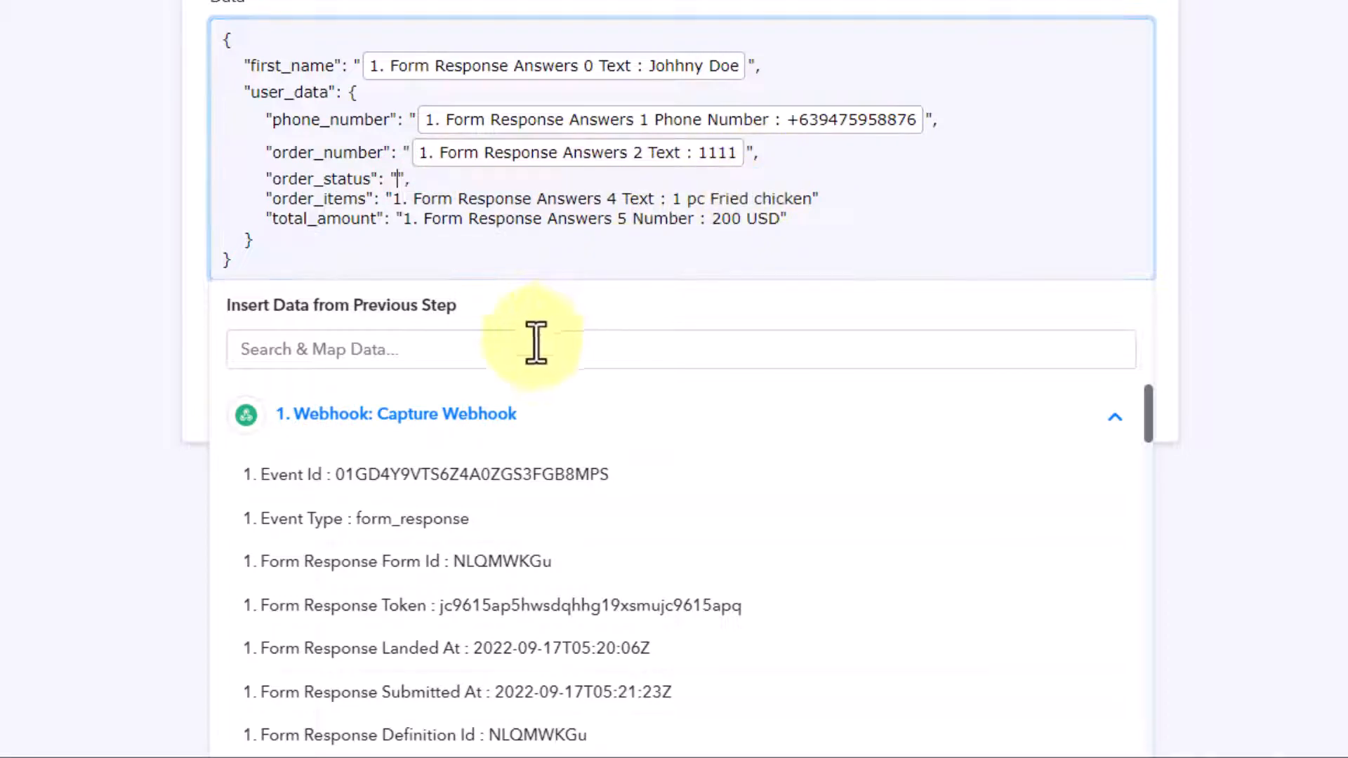
{"action": "left_click", "coordinate": [503, 351]}
{"action": "type", "text": "answers"}
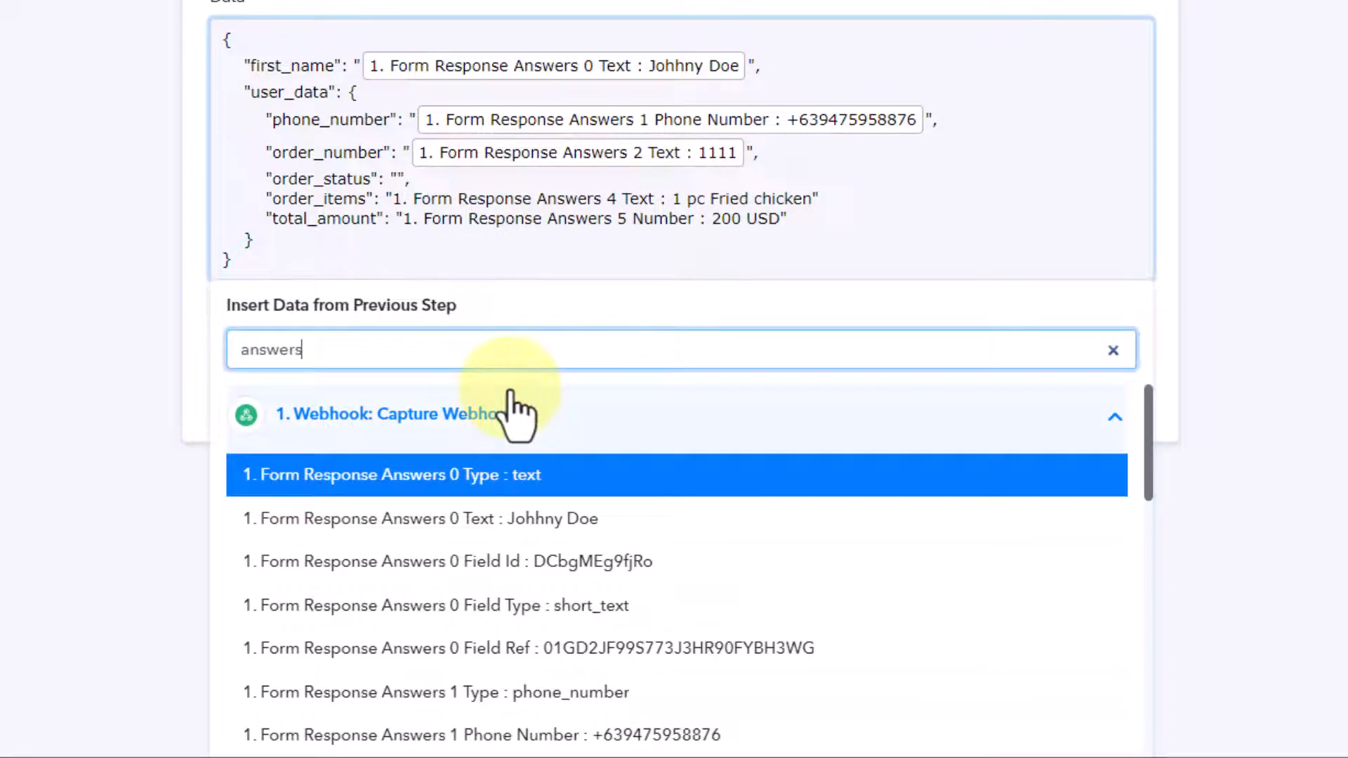
{"action": "scroll", "coordinate": [596, 559], "scroll_direction": "down", "scroll_amount": 5}
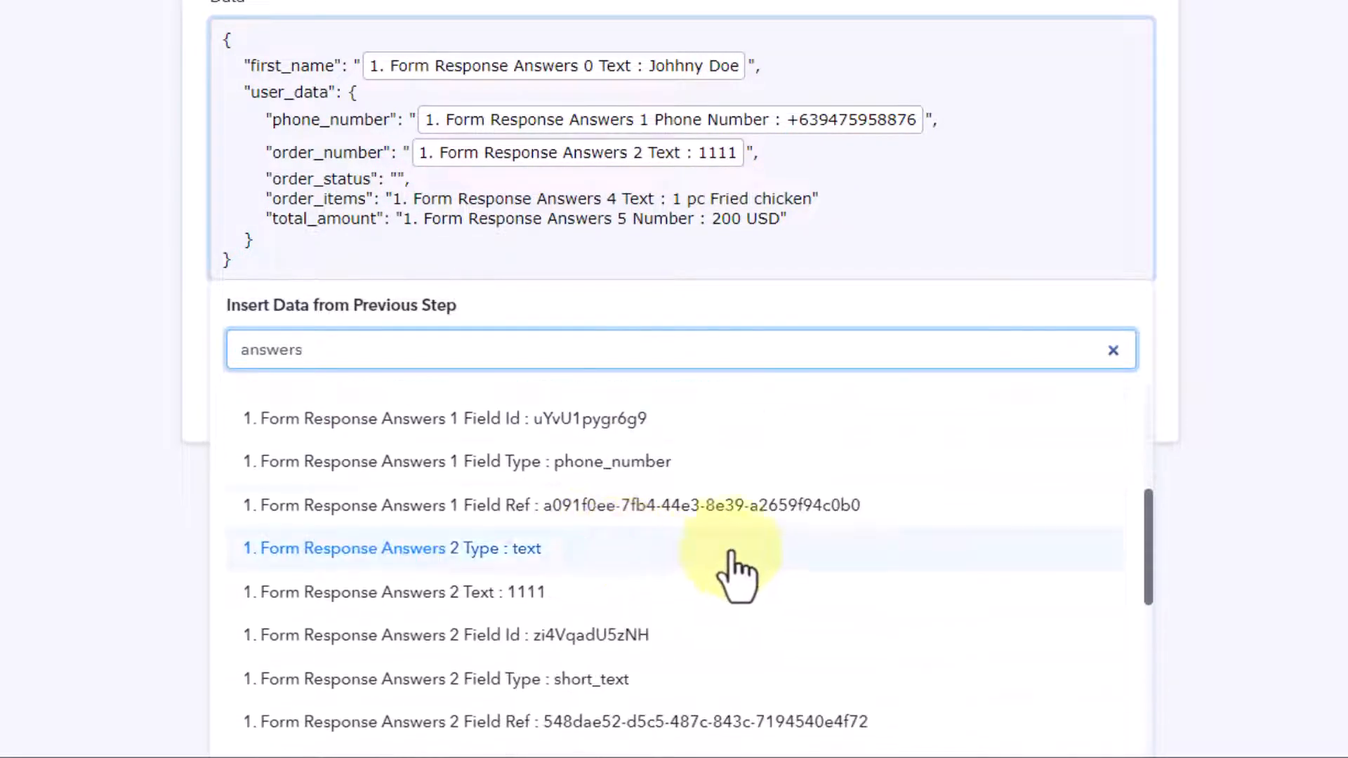
{"action": "scroll", "coordinate": [748, 505], "scroll_direction": "down", "scroll_amount": 4}
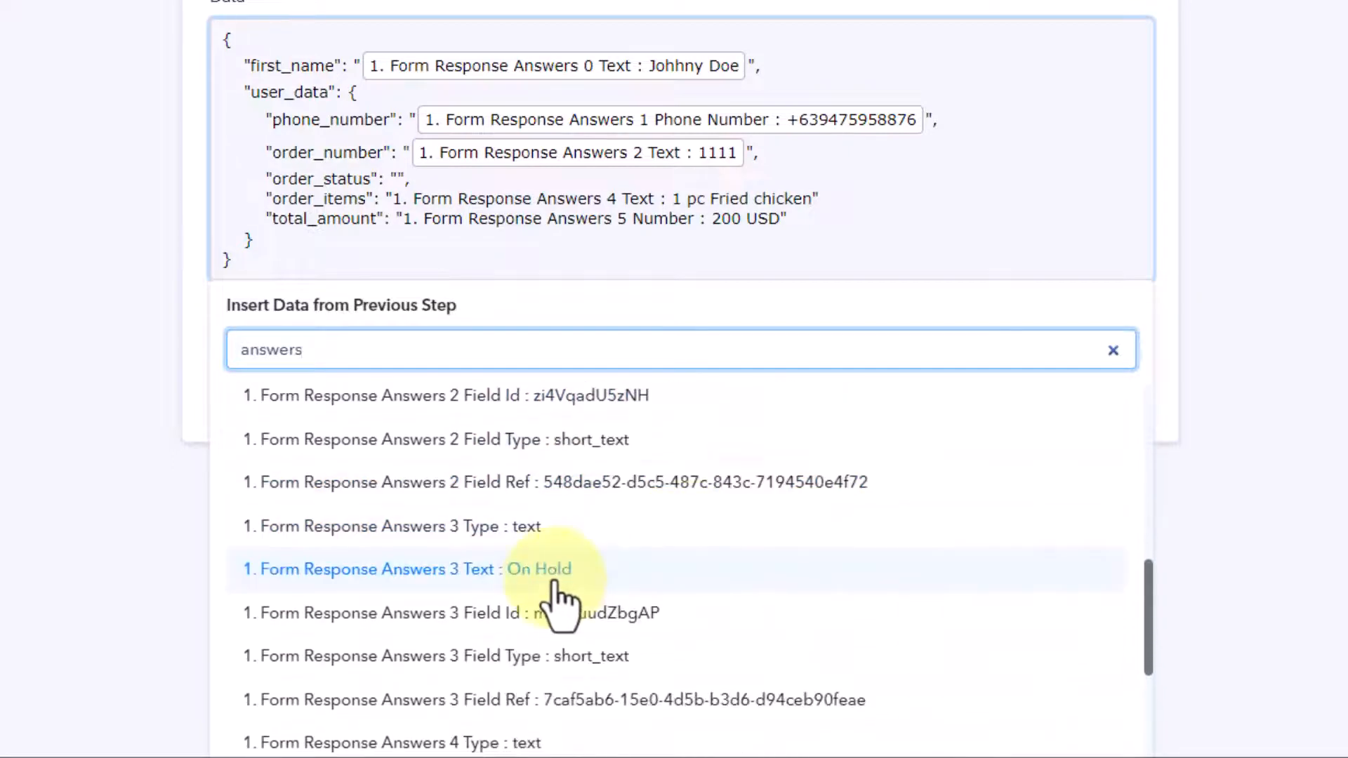
{"action": "left_click", "coordinate": [577, 577]}
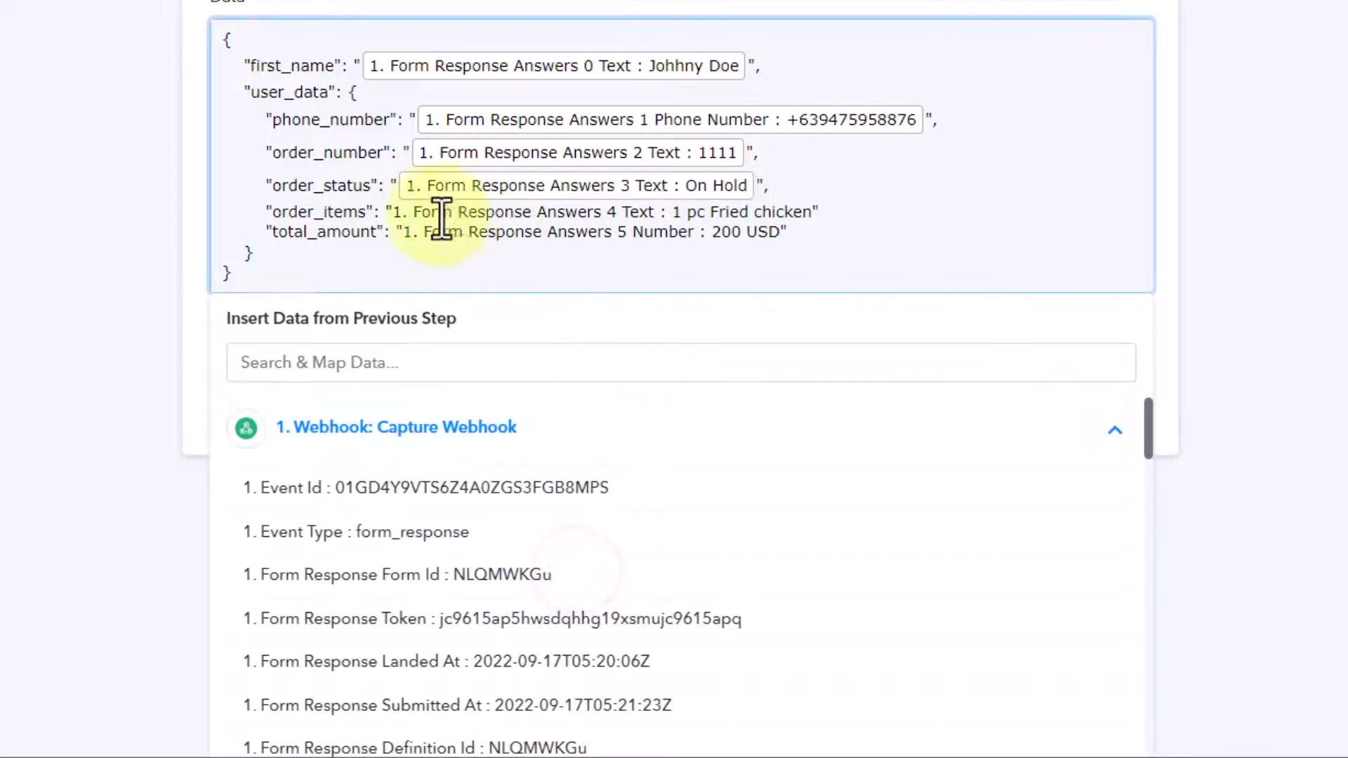
Step: Replace the order_items placeholder with the webhook field Form Response Answers 4 Text, found by searching for "answers"
{"action": "left_click_drag", "start_coordinate": [395, 213], "coordinate": [811, 214]}
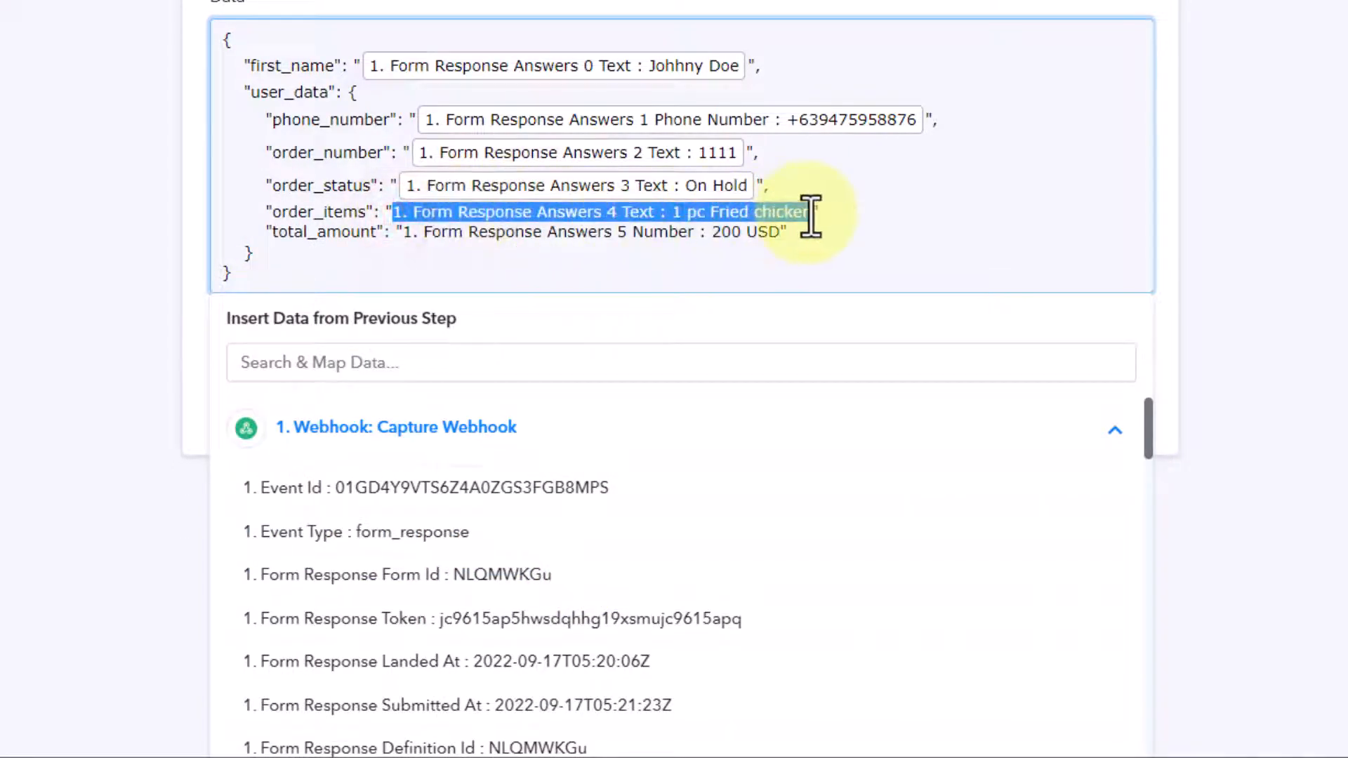
{"action": "key", "text": "BackSpace"}
{"action": "left_click", "coordinate": [513, 372]}
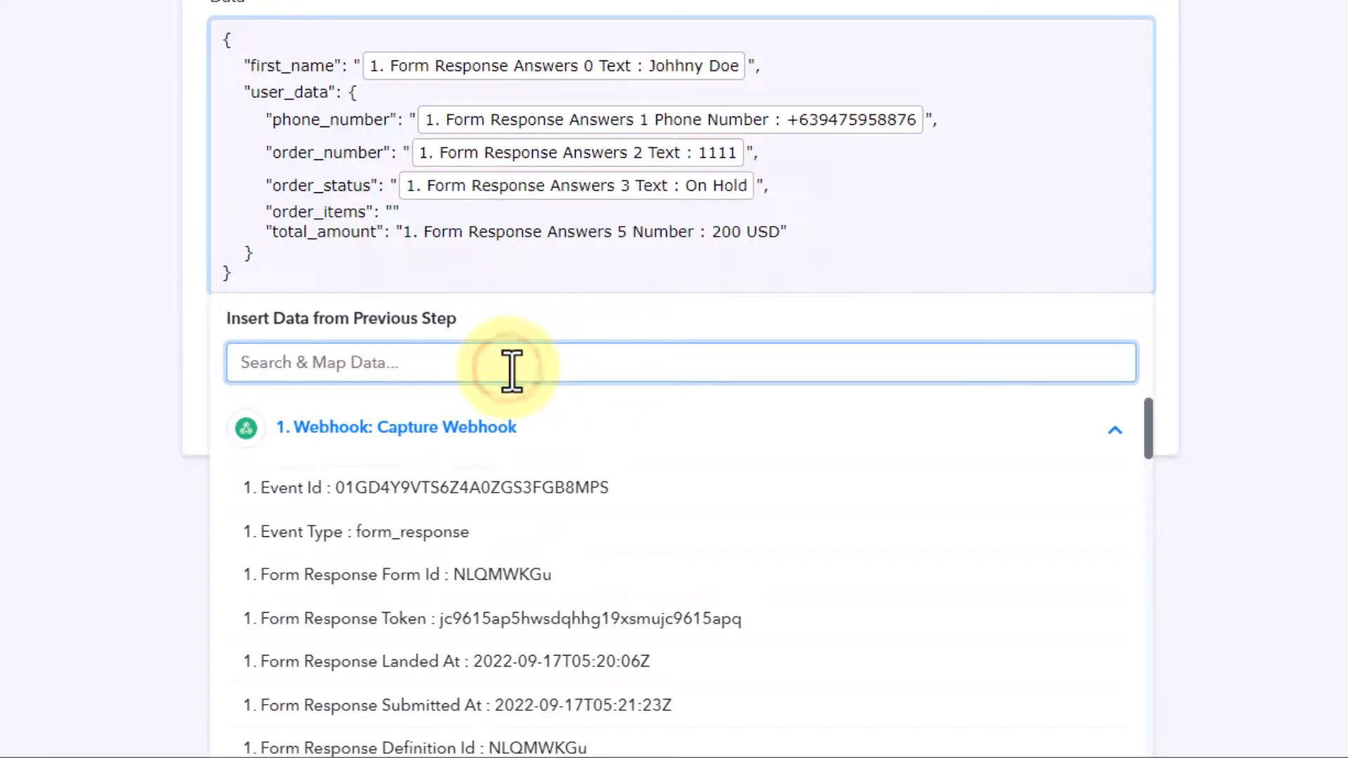
{"action": "type", "text": "answers"}
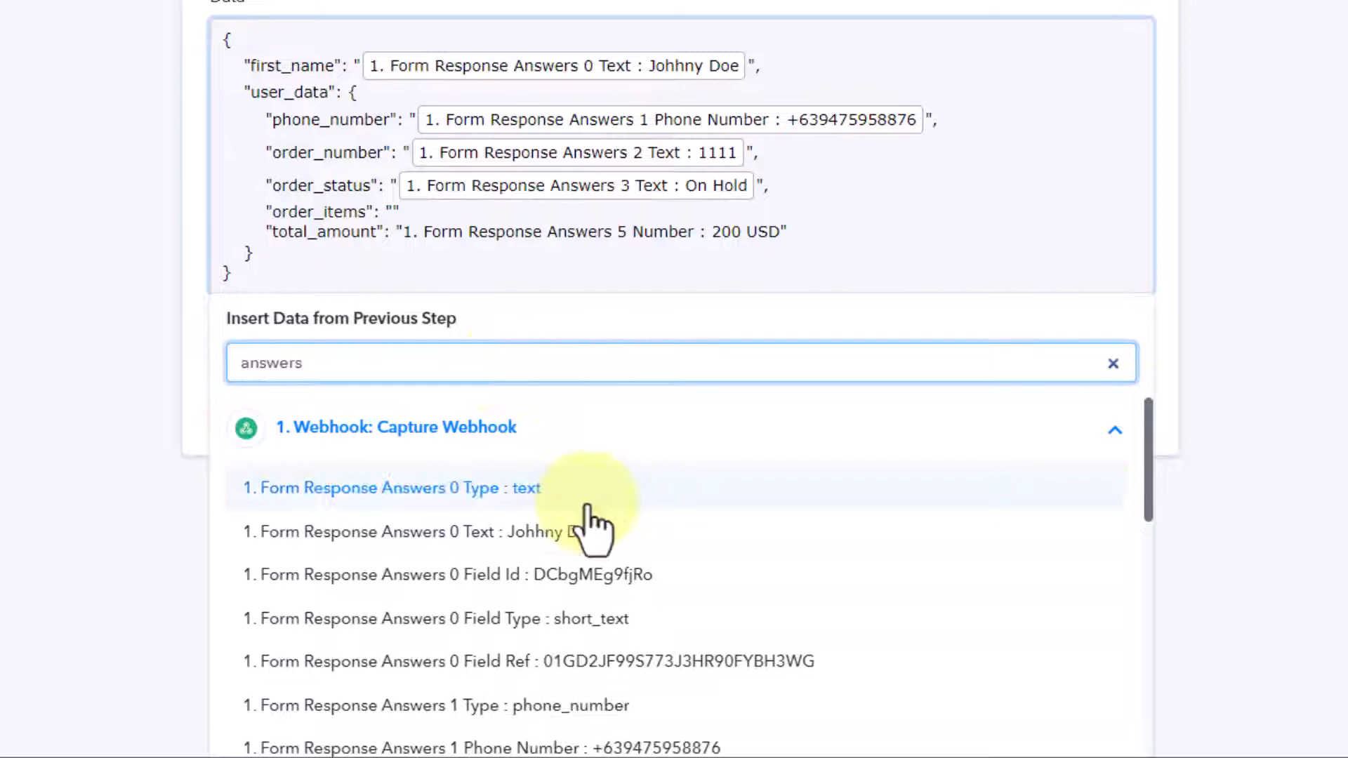
{"action": "scroll", "coordinate": [632, 547], "scroll_direction": "down", "scroll_amount": 7}
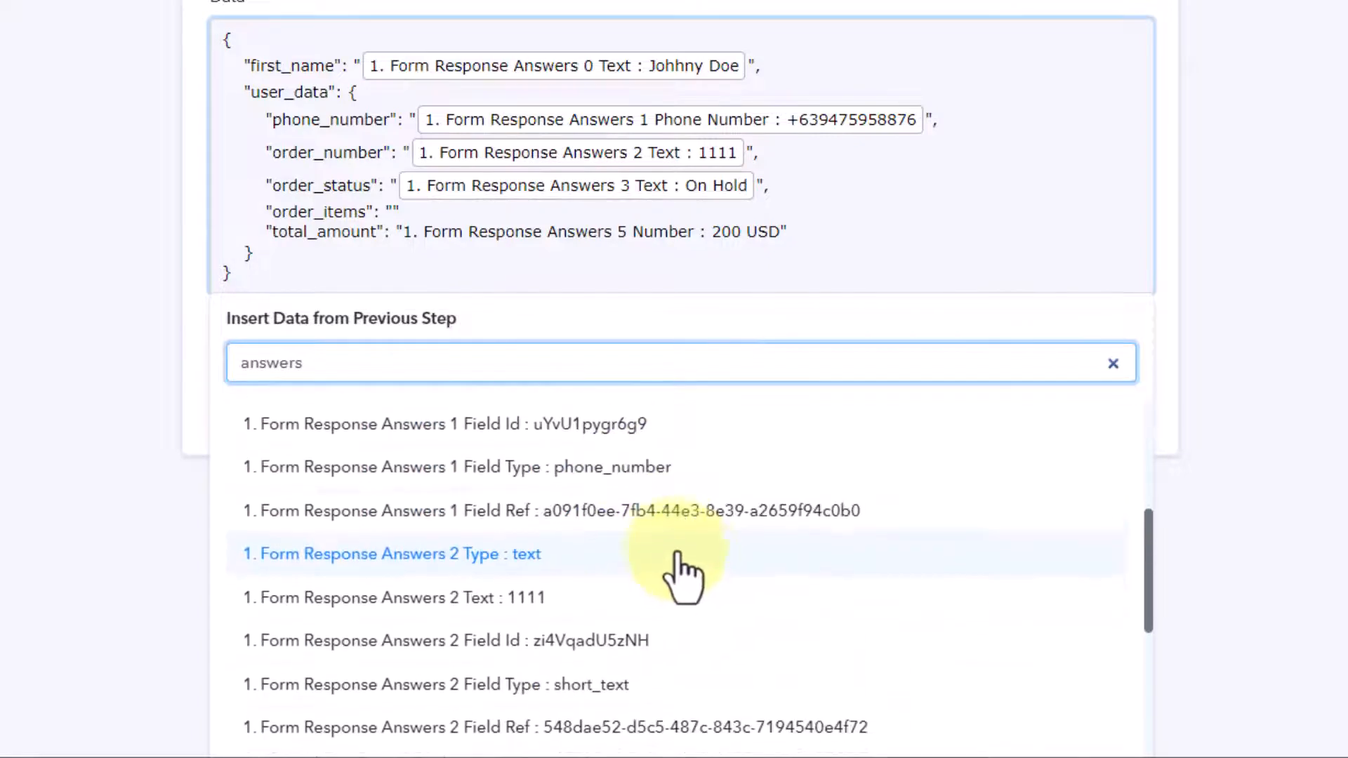
{"action": "scroll", "coordinate": [691, 556], "scroll_direction": "down", "scroll_amount": 5}
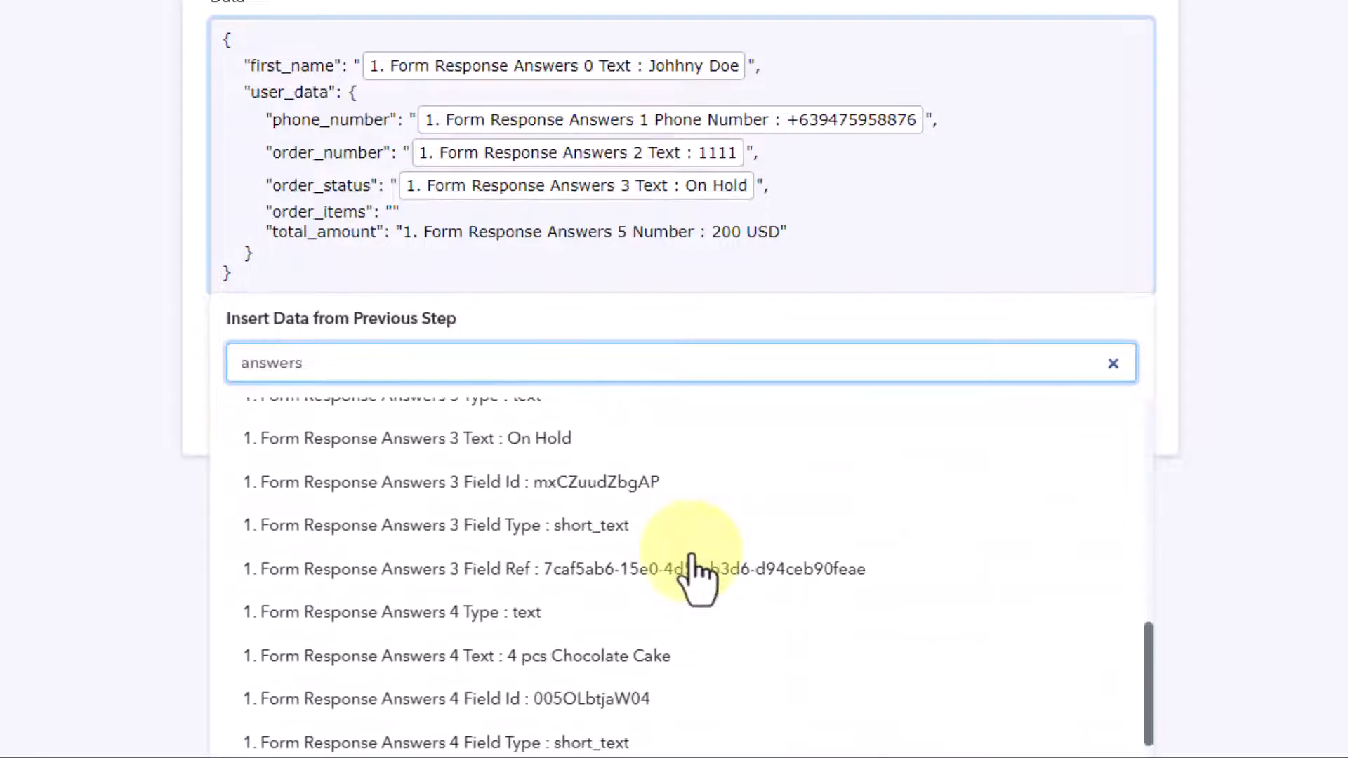
{"action": "left_click", "coordinate": [719, 598]}
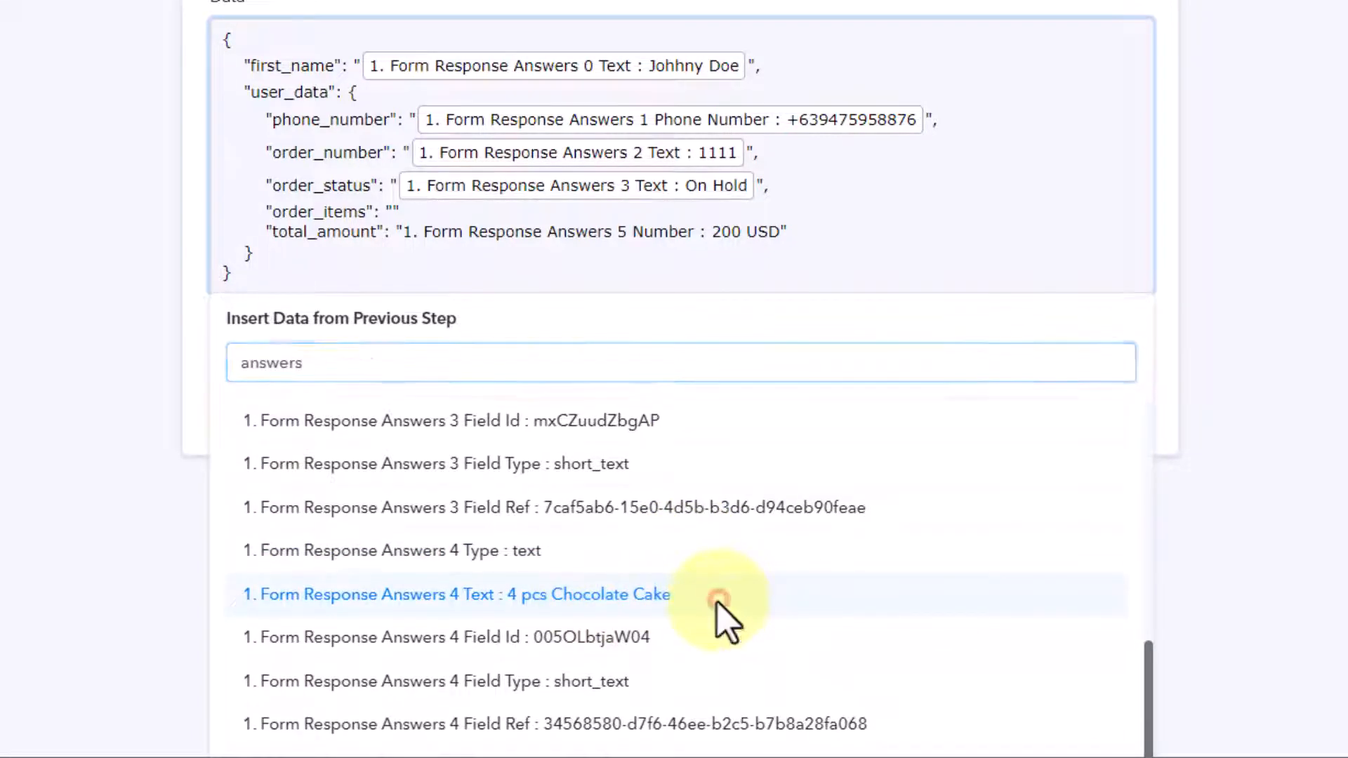
Step: Replace the total_amount placeholder with the webhook field Form Response Answers 5 Number, searching for "answers", and close the mapping list
{"action": "left_click_drag", "start_coordinate": [407, 247], "coordinate": [780, 251]}
{"action": "key", "text": "BackSpace"}
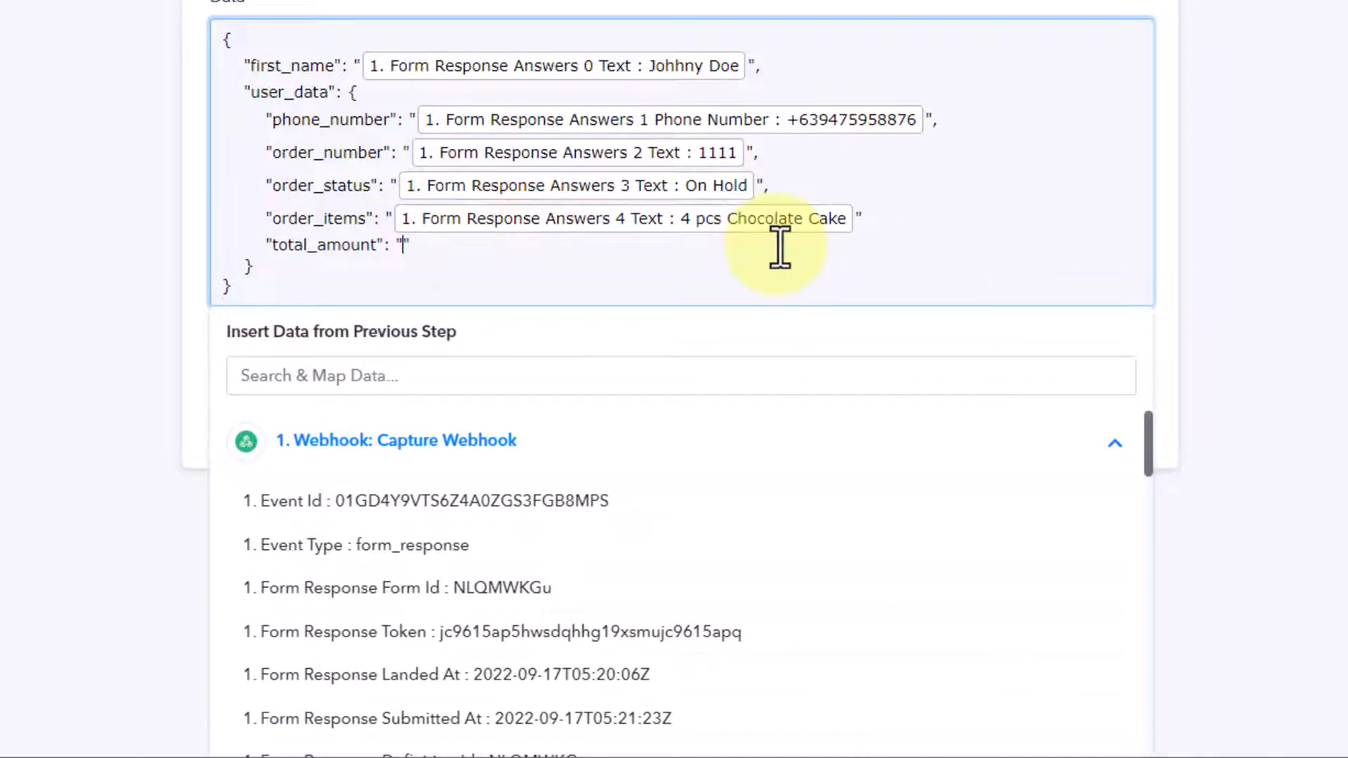
{"action": "left_click", "coordinate": [502, 379]}
{"action": "type", "text": "answers"}
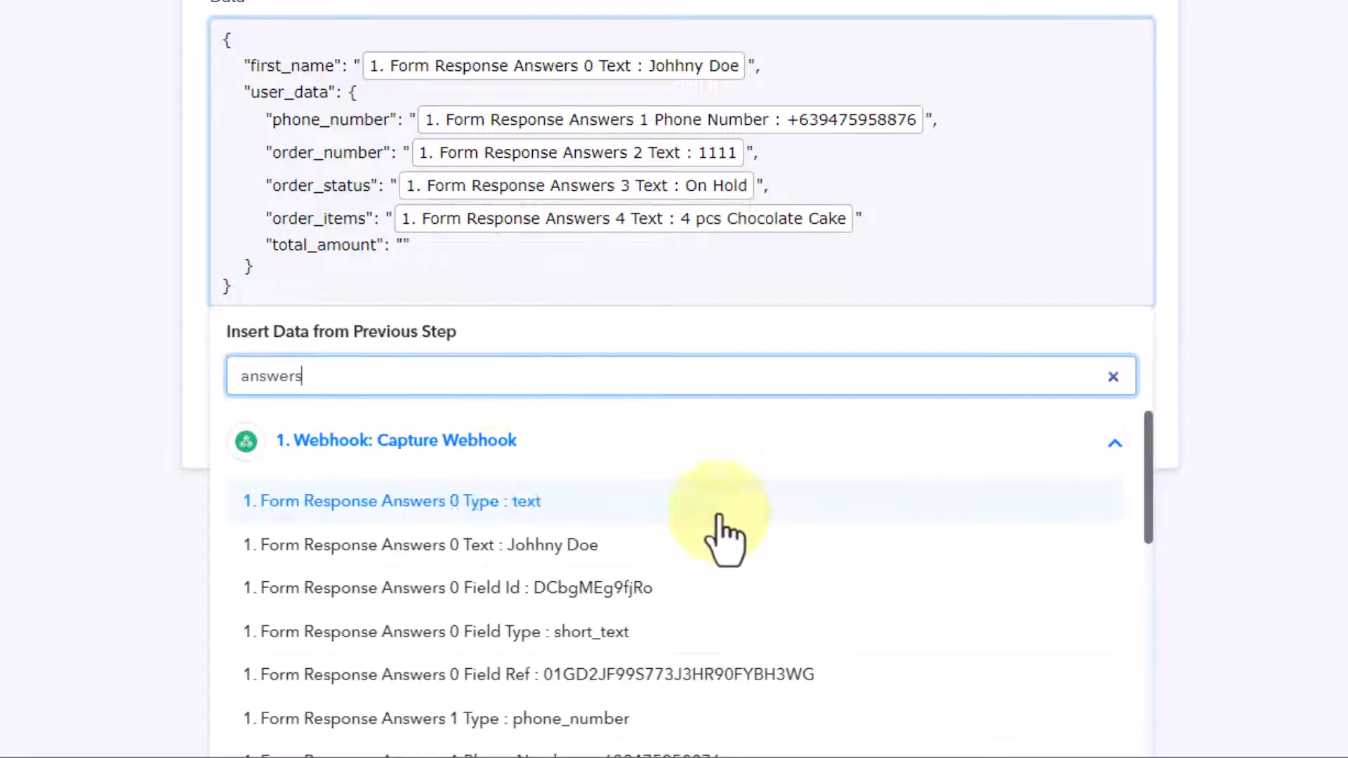
{"action": "scroll", "coordinate": [723, 540], "scroll_direction": "down", "scroll_amount": 10}
{"action": "scroll", "coordinate": [637, 686], "scroll_direction": "down", "scroll_amount": 5}
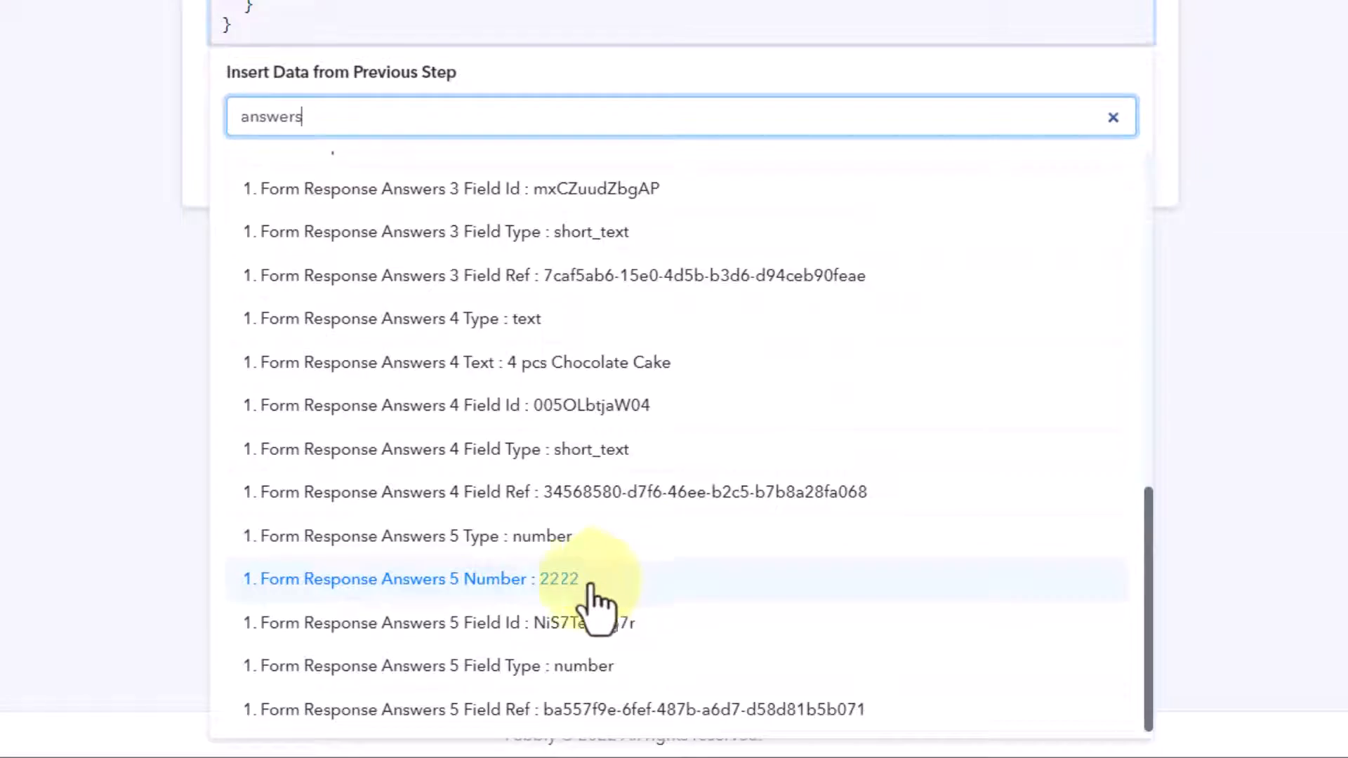
{"action": "left_click", "coordinate": [614, 569]}
{"action": "left_click", "coordinate": [941, 393]}
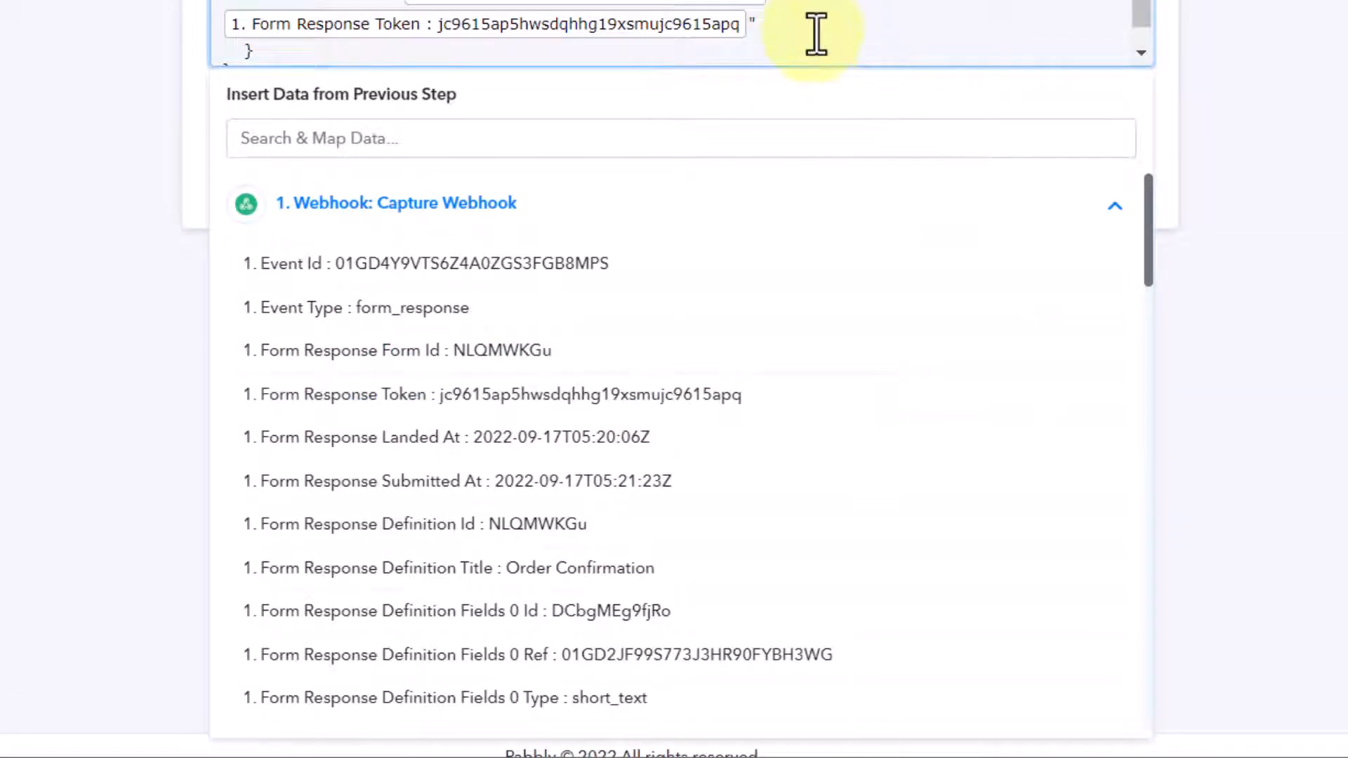
{"action": "scroll", "coordinate": [814, 35], "scroll_direction": "down", "scroll_amount": 2}
{"action": "scroll", "coordinate": [1173, 151], "scroll_direction": "up", "scroll_amount": 4}
{"action": "left_click", "coordinate": [1263, 147]}
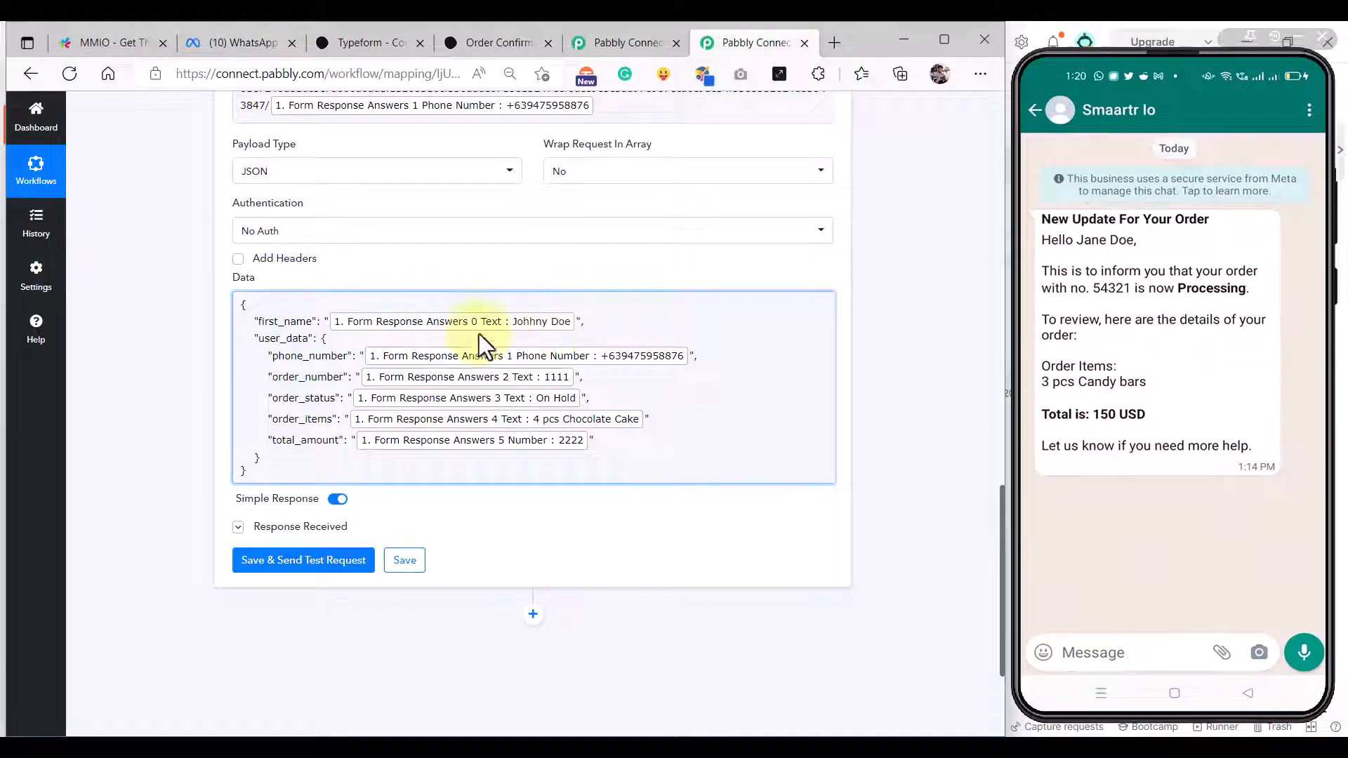
Step: Review the mapped JSON body, checking the user_data object and its nested fields, along with the API endpoint settings
{"action": "double_click", "coordinate": [304, 355]}
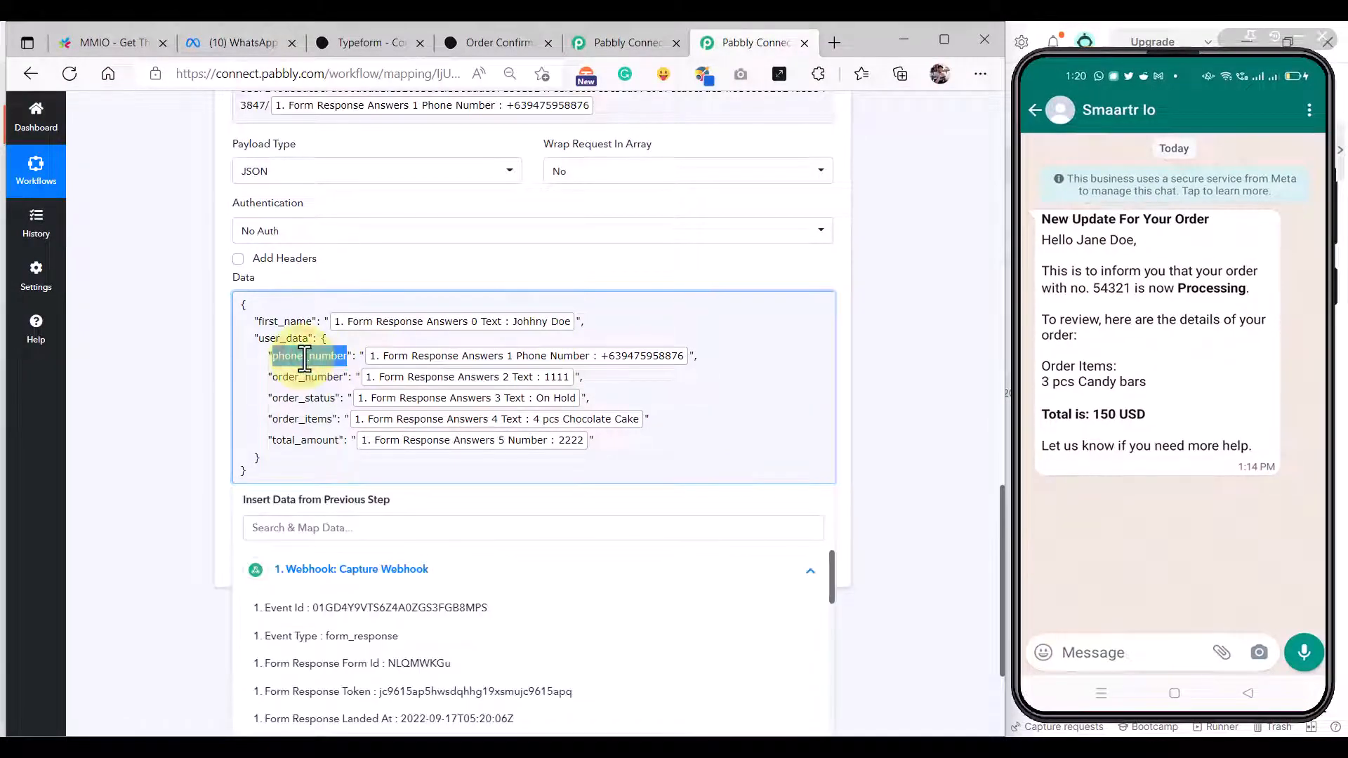
{"action": "double_click", "coordinate": [284, 339]}
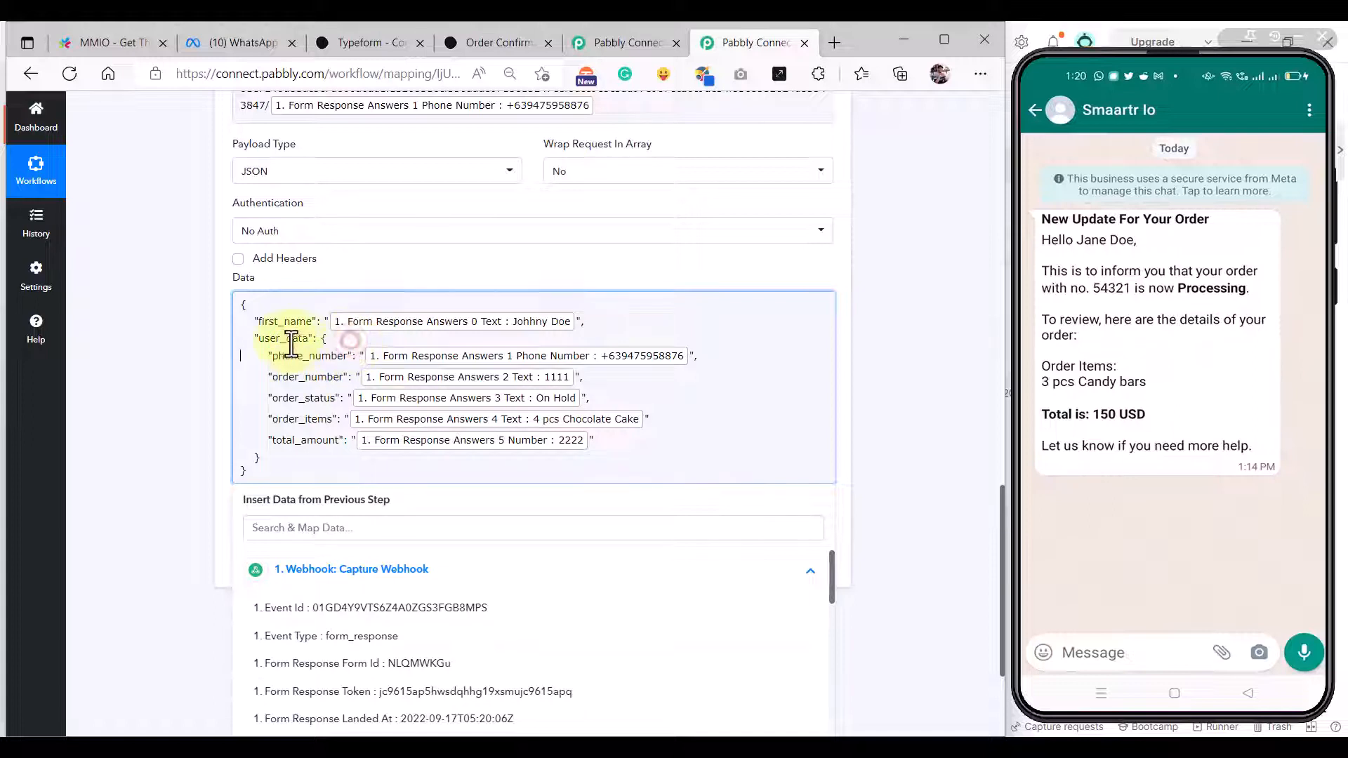
{"action": "left_click", "coordinate": [295, 349]}
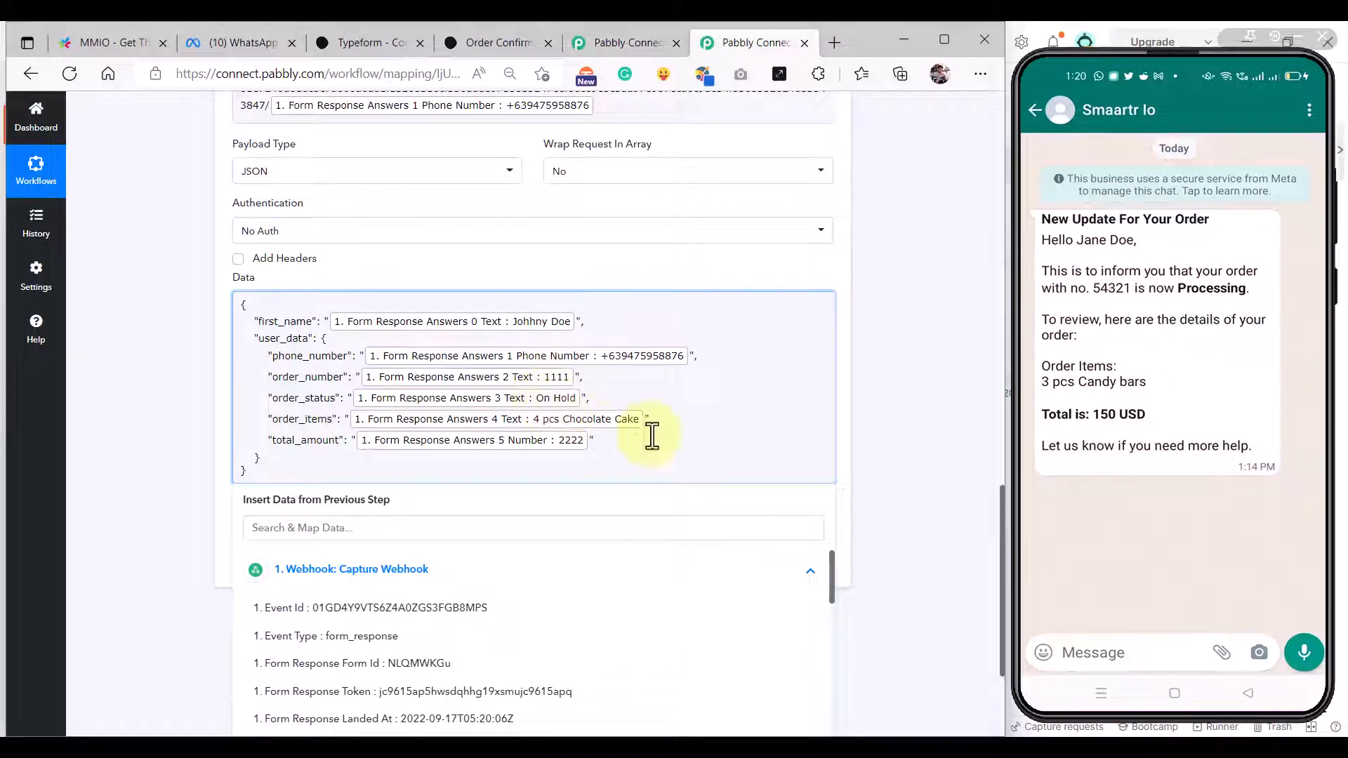
{"action": "left_click", "coordinate": [914, 410]}
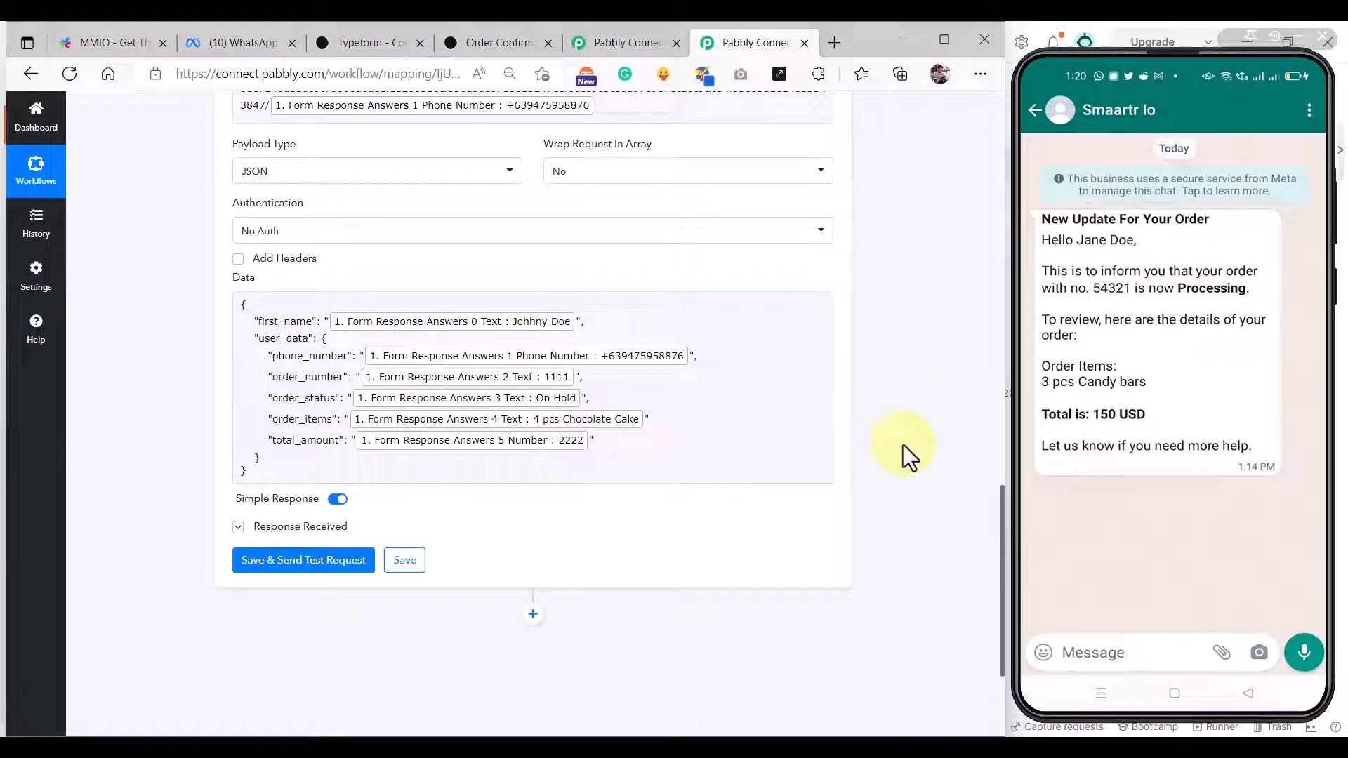
{"action": "scroll", "coordinate": [904, 445], "scroll_direction": "up", "scroll_amount": 3}
{"action": "scroll", "coordinate": [903, 445], "scroll_direction": "down", "scroll_amount": 1}
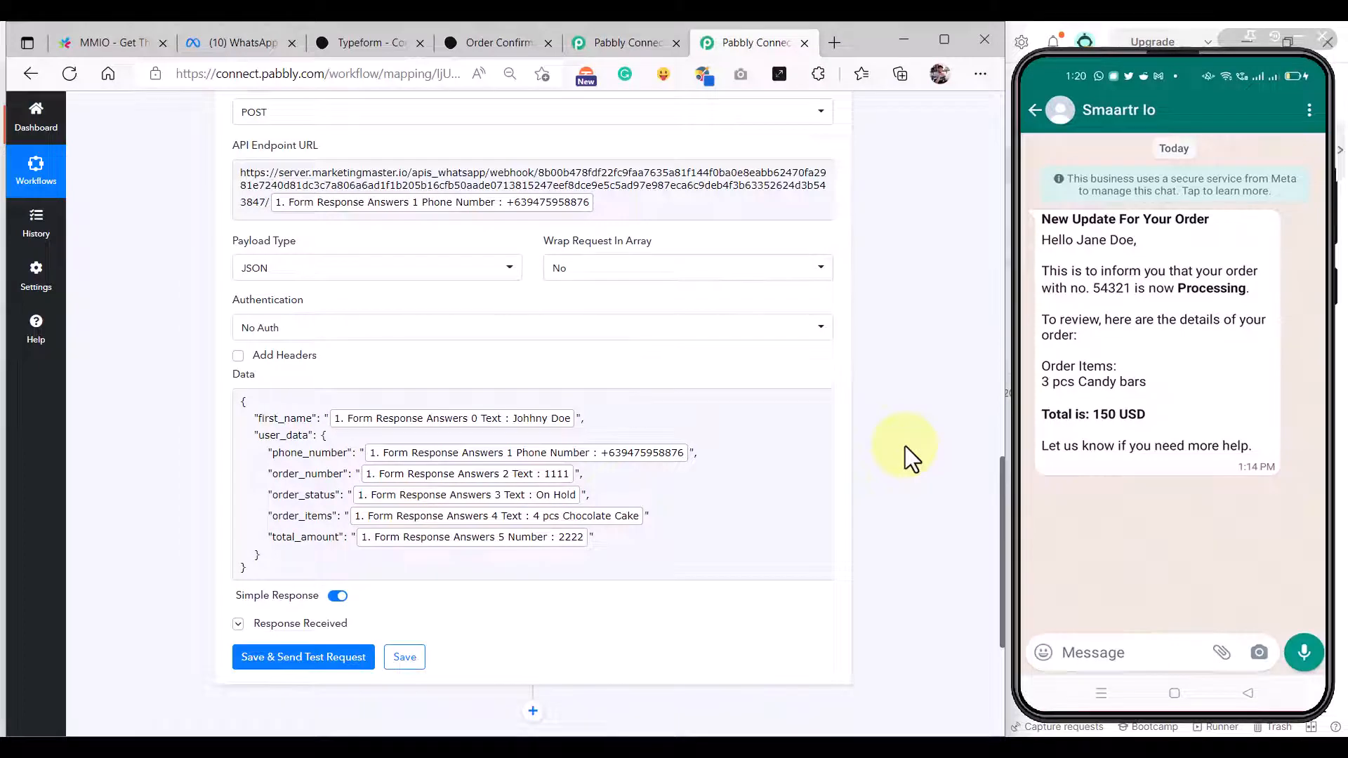
Step: Save the API action and send its test request with the mapped JSON body
{"action": "scroll", "coordinate": [899, 449], "scroll_direction": "up", "scroll_amount": 1}
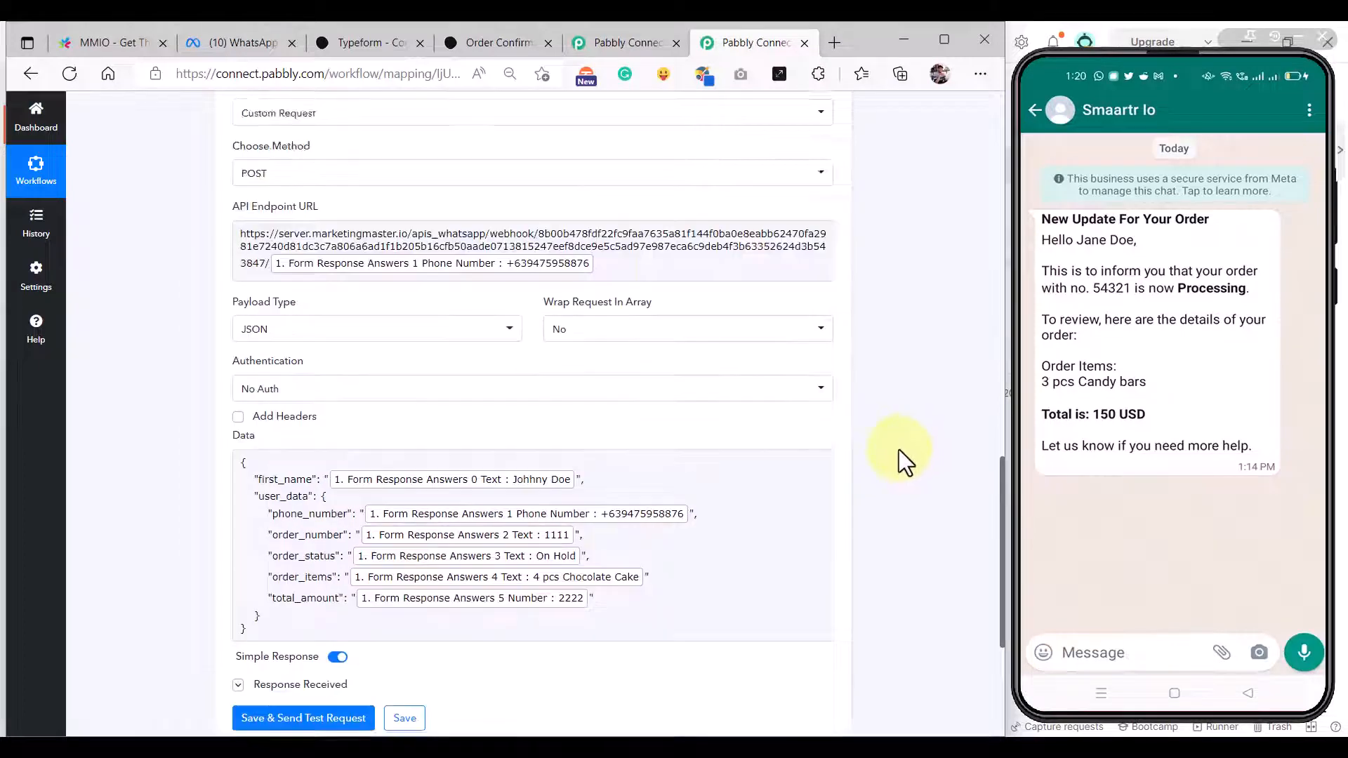
{"action": "scroll", "coordinate": [898, 449], "scroll_direction": "down", "scroll_amount": 2}
{"action": "left_click", "coordinate": [277, 570]}
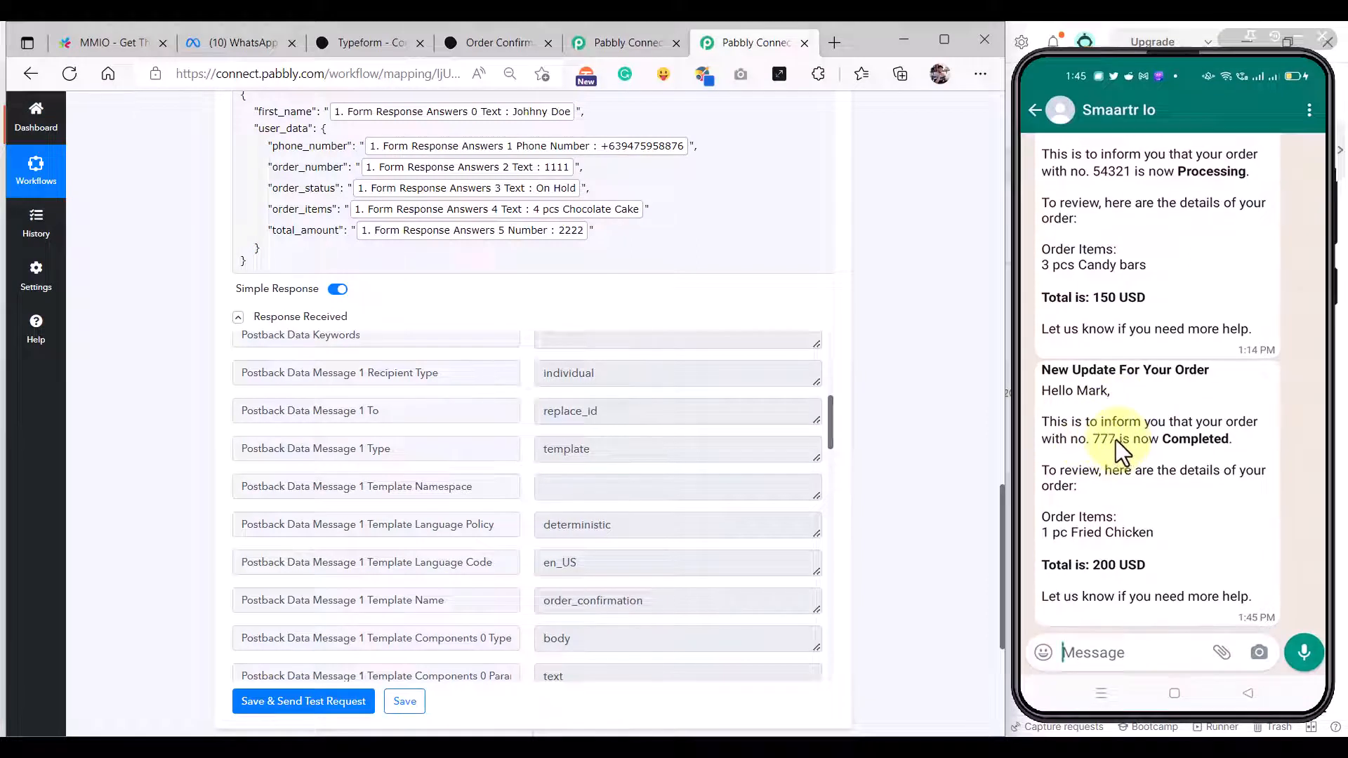
Step: Compare the order values in the received WhatsApp message with the mapped fields in the JSON body
{"action": "scroll", "coordinate": [907, 499], "scroll_direction": "up", "scroll_amount": 3}
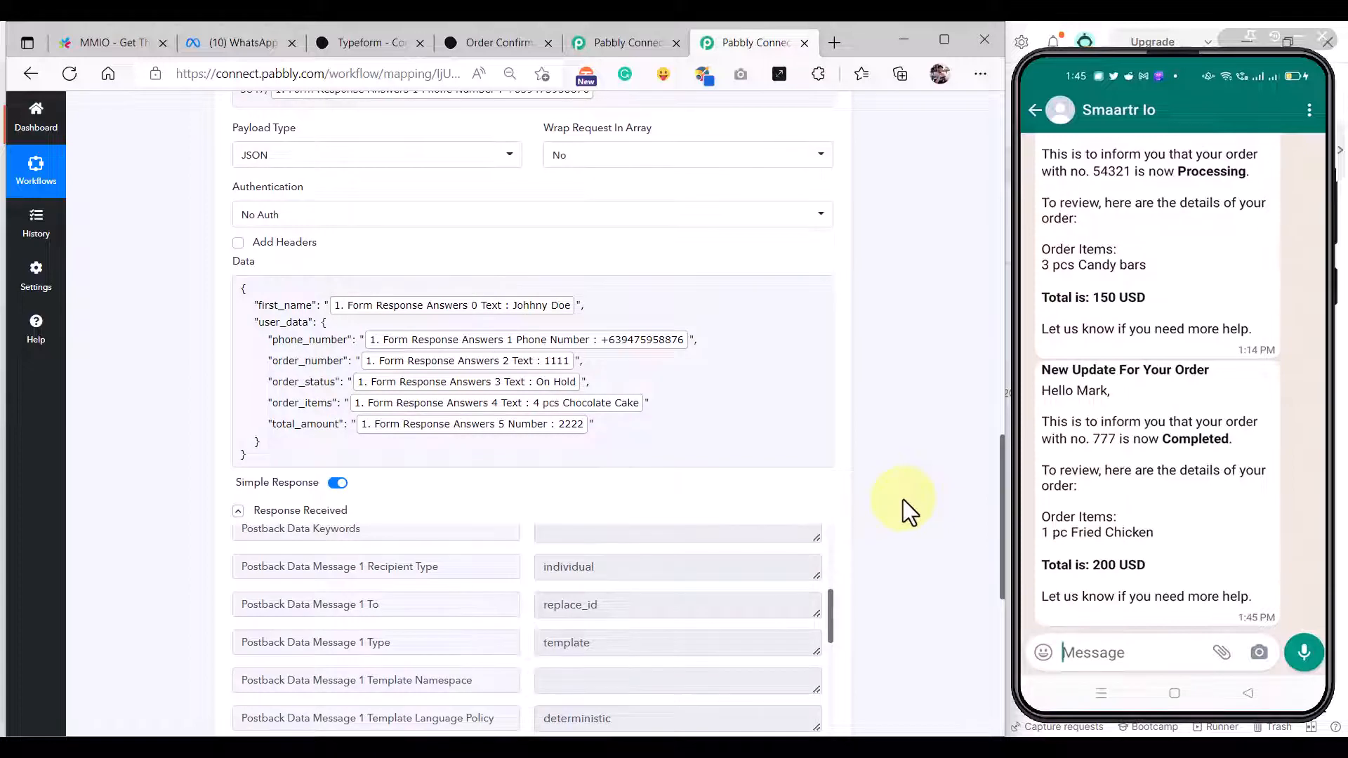
{"action": "scroll", "coordinate": [903, 499], "scroll_direction": "up", "scroll_amount": 2}
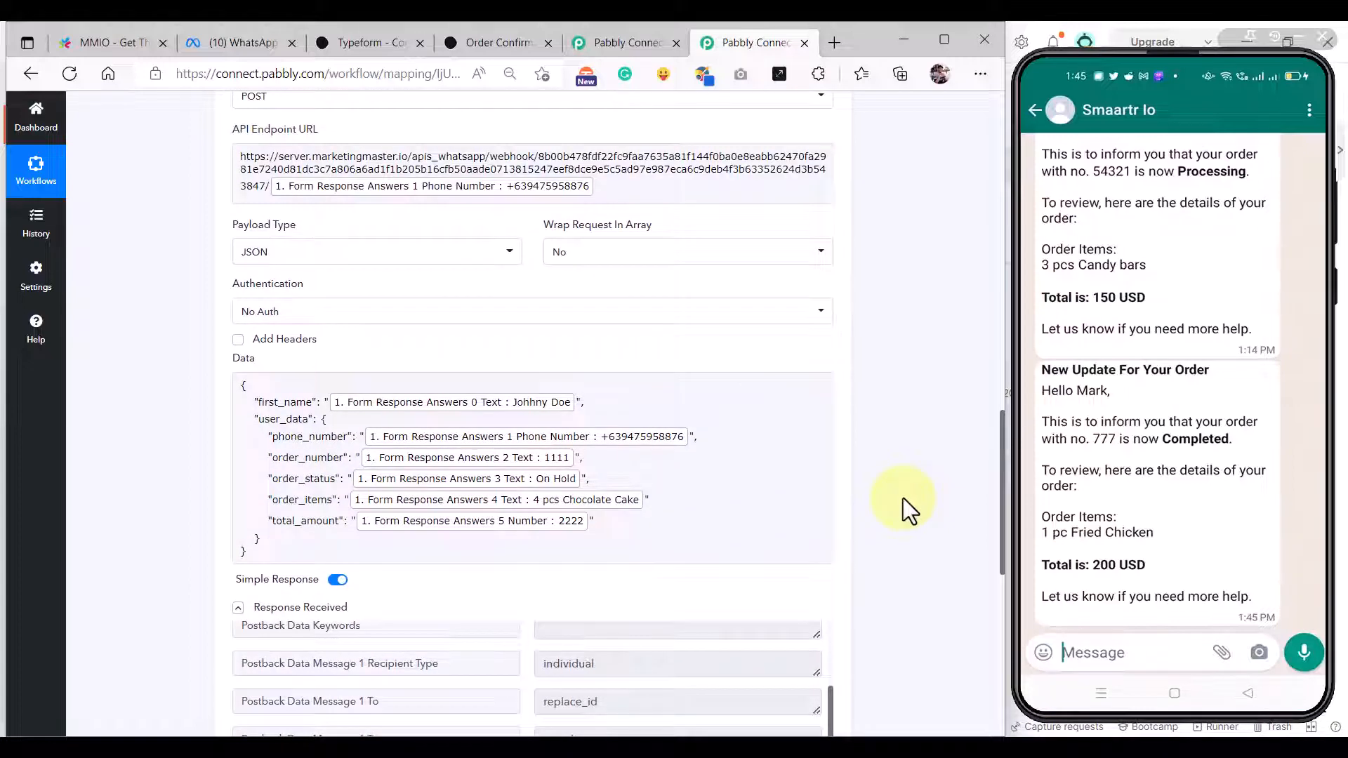
{"action": "left_click", "coordinate": [610, 475]}
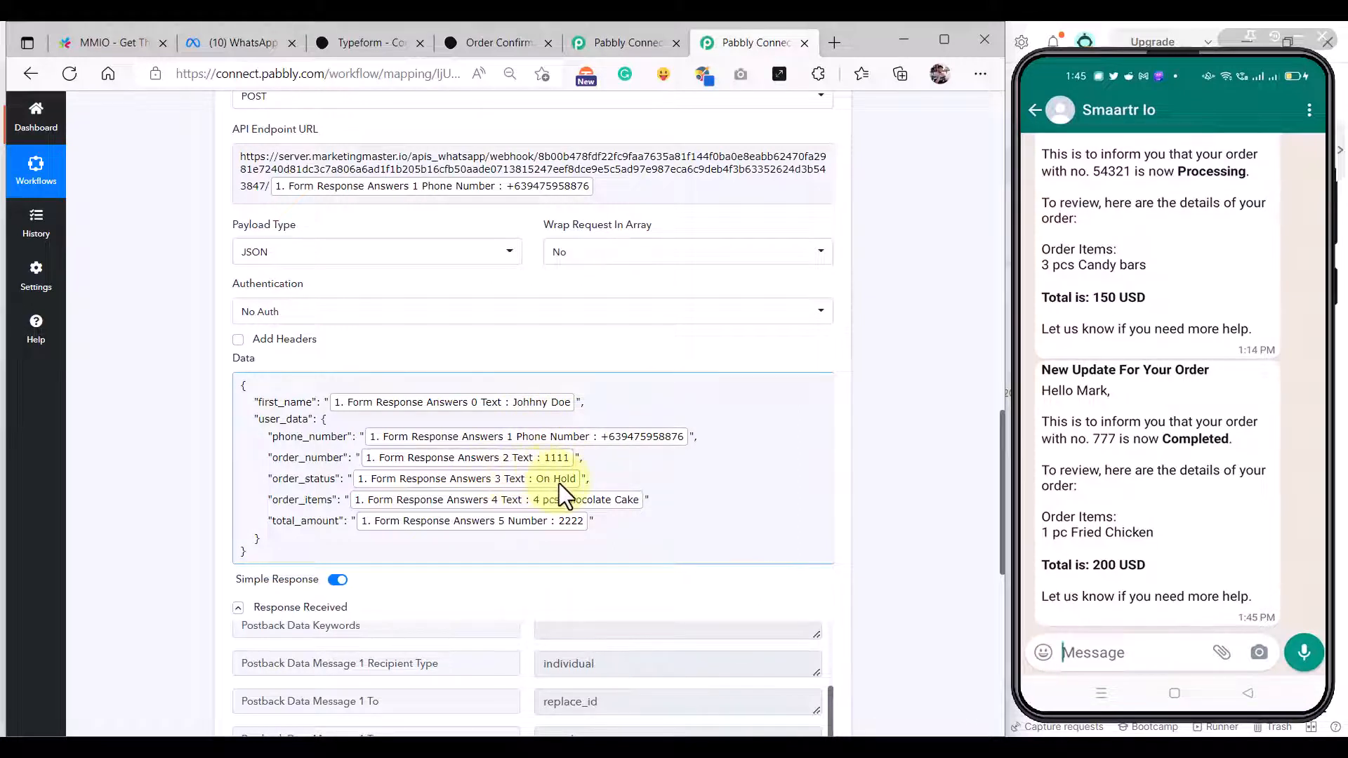
{"action": "left_click", "coordinate": [1204, 424]}
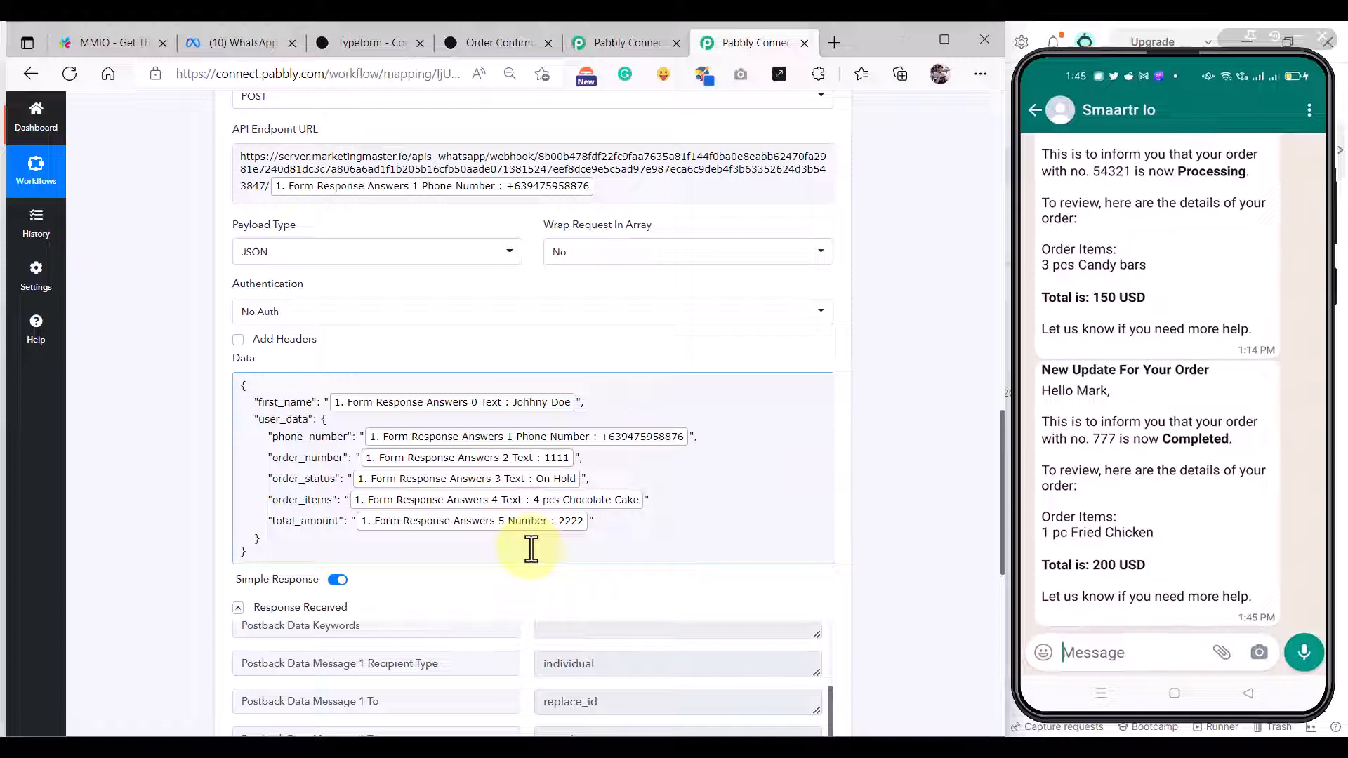
Step: Switch to the MMIO flow and open the body parameters of the Order Confirmation (en_US) template in the Template#6 block
{"action": "left_click", "coordinate": [83, 41]}
{"action": "left_click", "coordinate": [750, 598]}
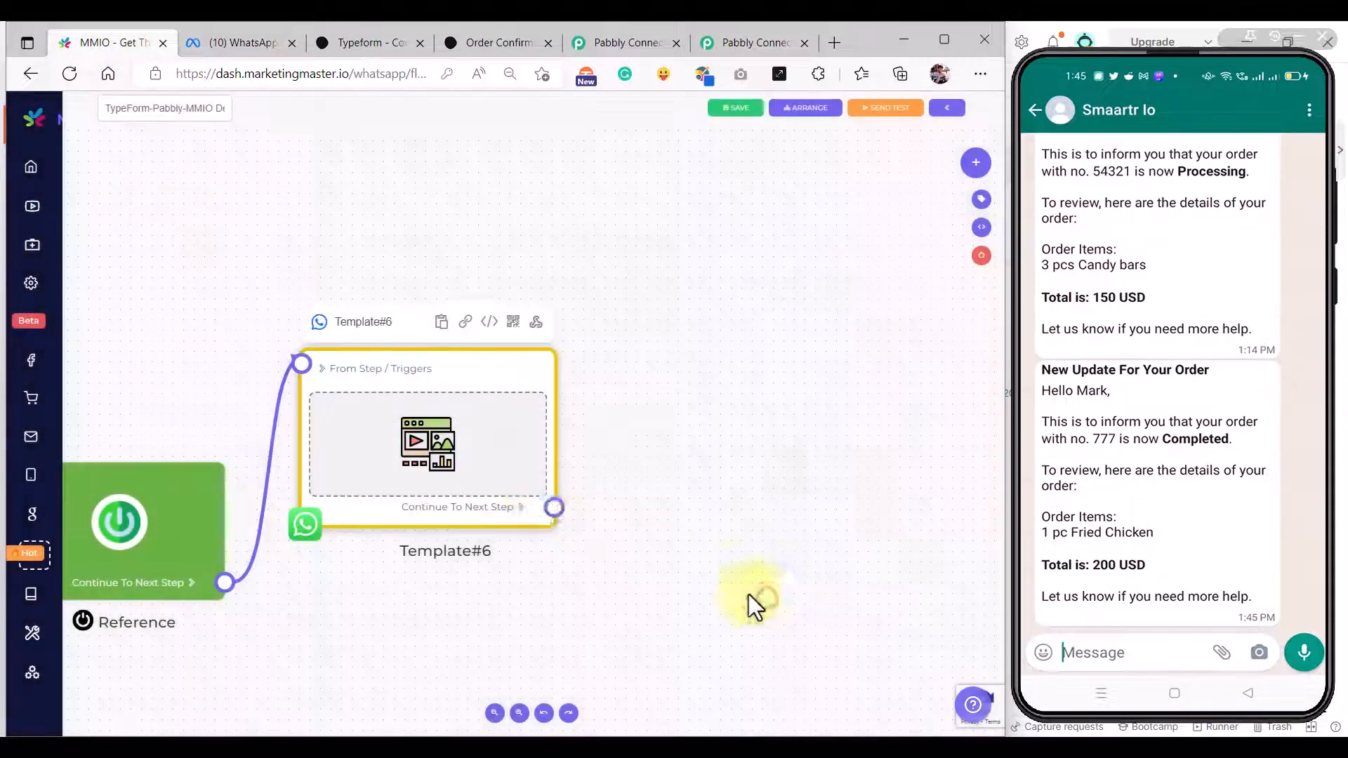
{"action": "left_click", "coordinate": [453, 458]}
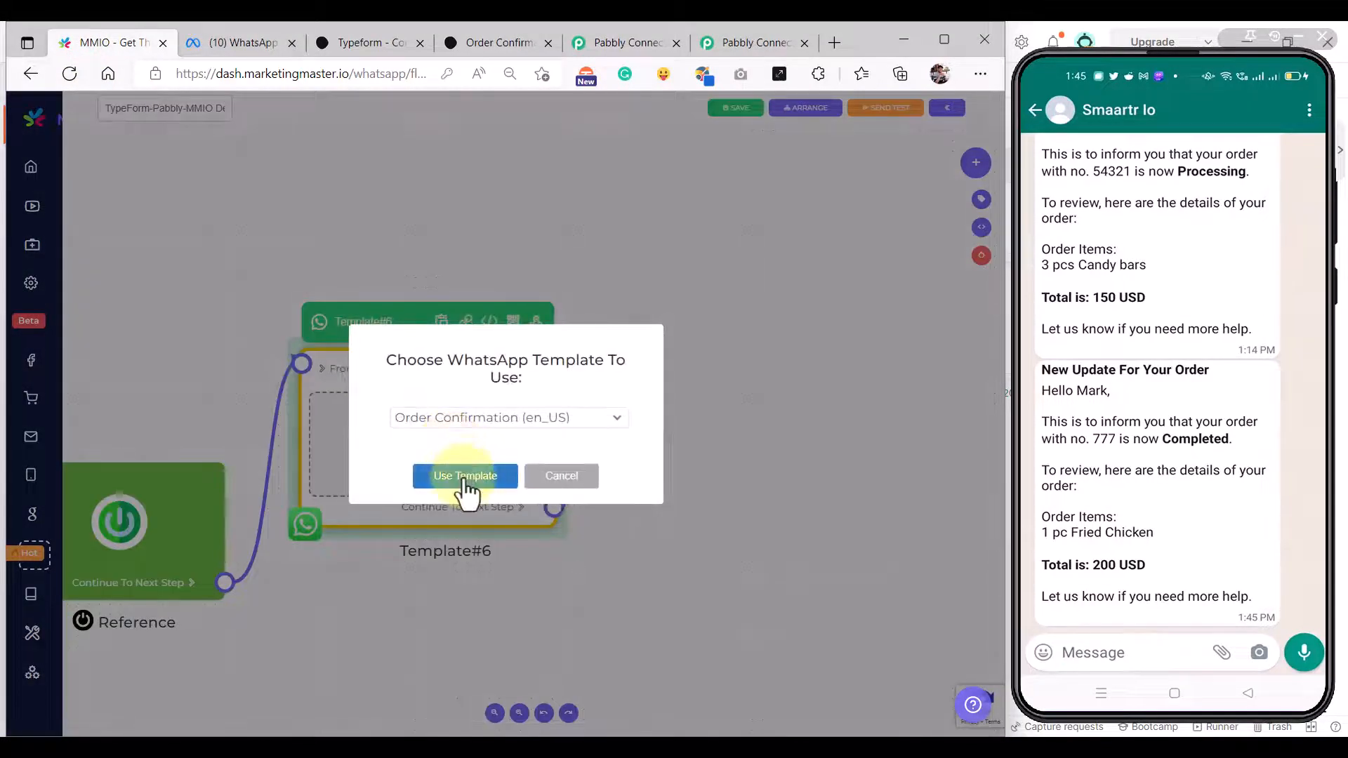
{"action": "left_click", "coordinate": [466, 477]}
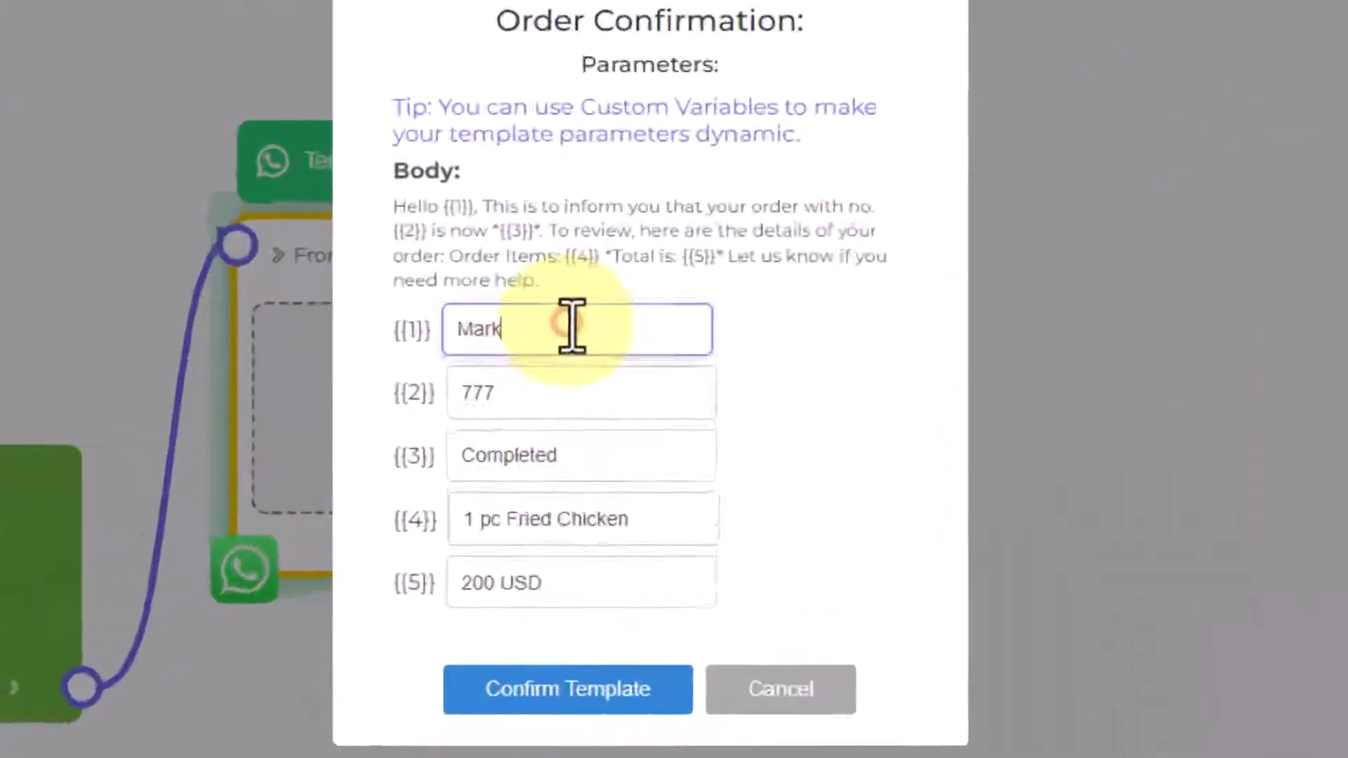
{"action": "left_click", "coordinate": [475, 405]}
{"action": "left_click", "coordinate": [713, 173]}
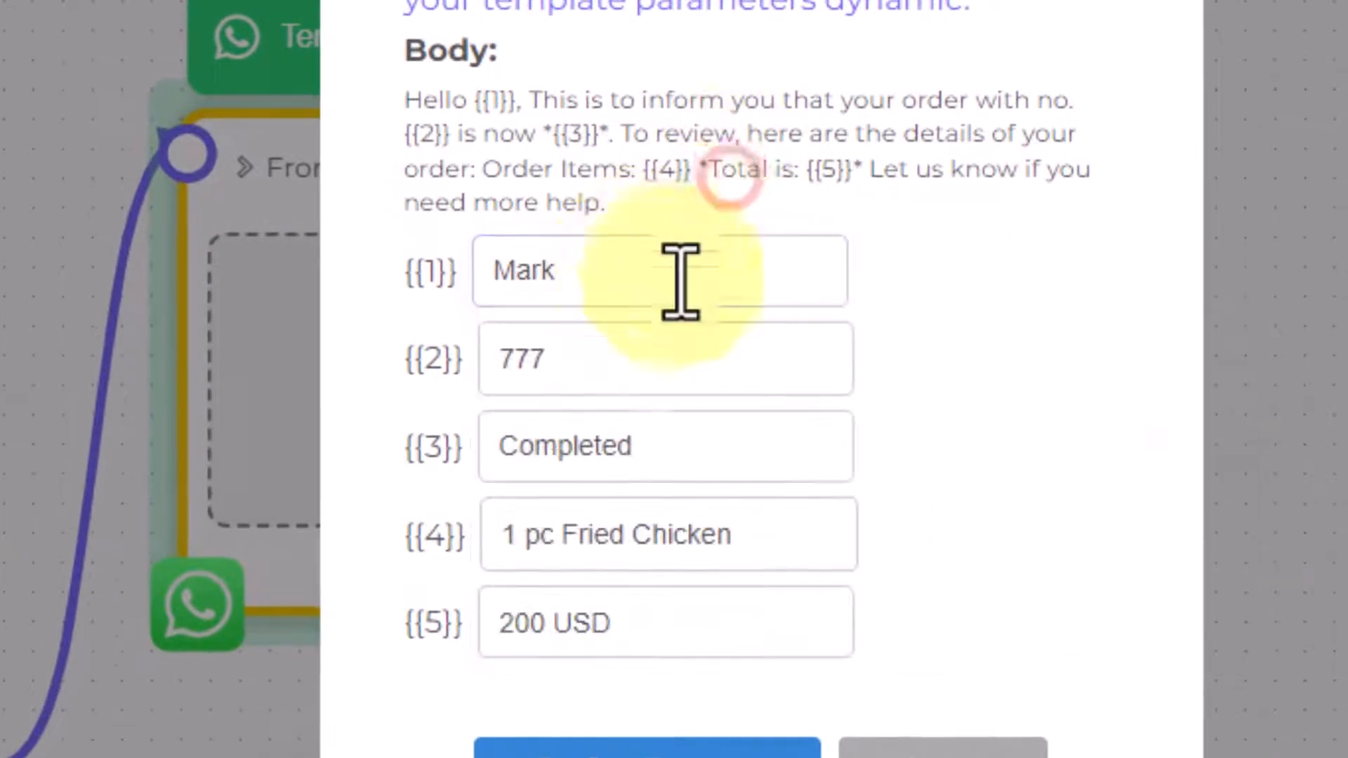
{"action": "left_click", "coordinate": [660, 374]}
{"action": "left_click", "coordinate": [969, 377]}
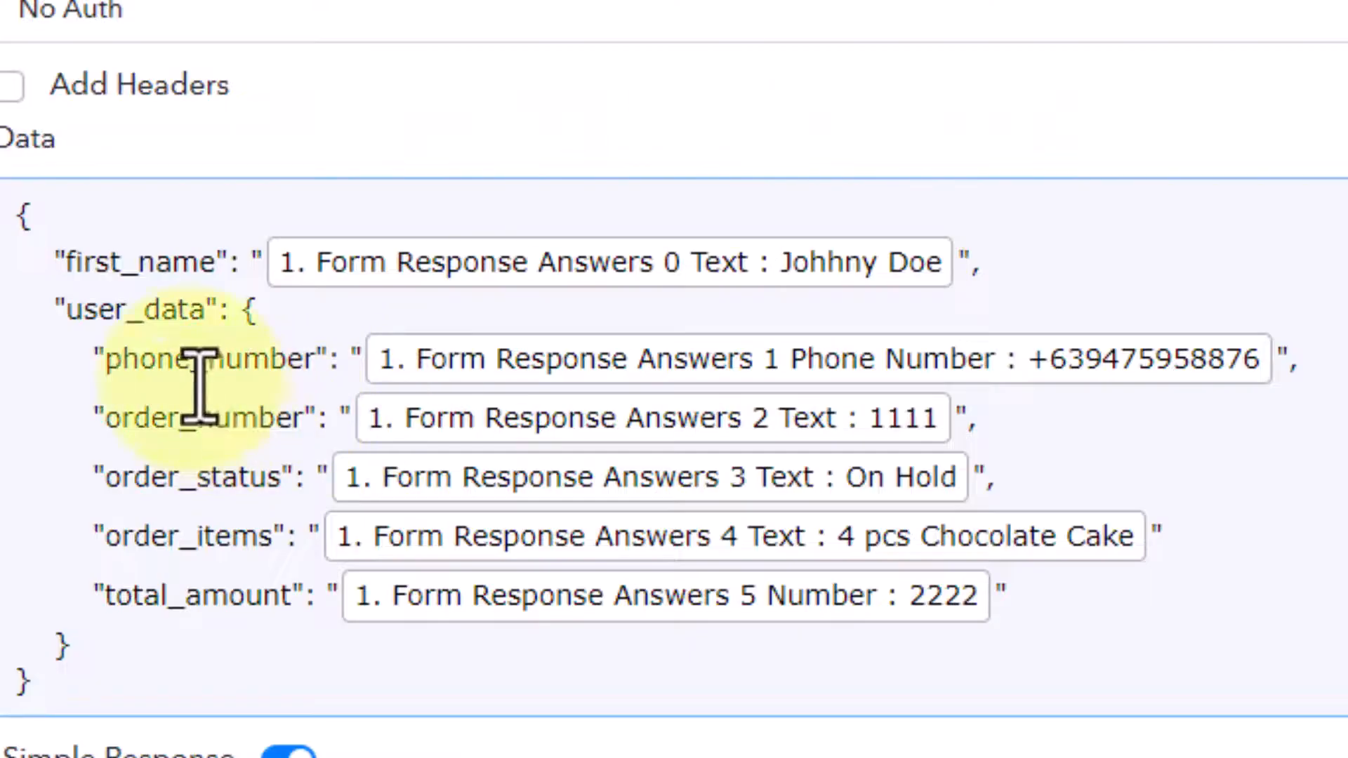
Step: Check the phone_number, order_number and user_data keys in the Pabbly Connect JSON body
{"action": "double_click", "coordinate": [196, 368]}
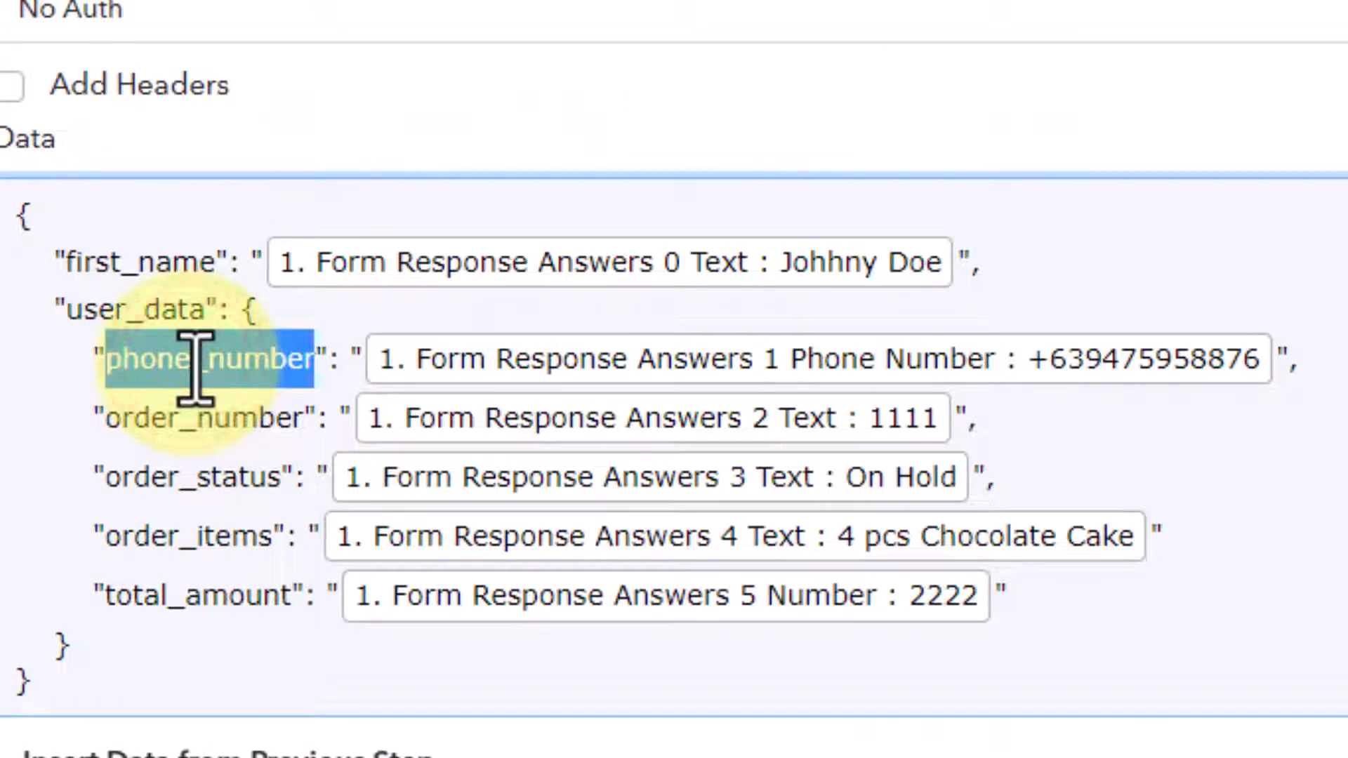
{"action": "double_click", "coordinate": [201, 420]}
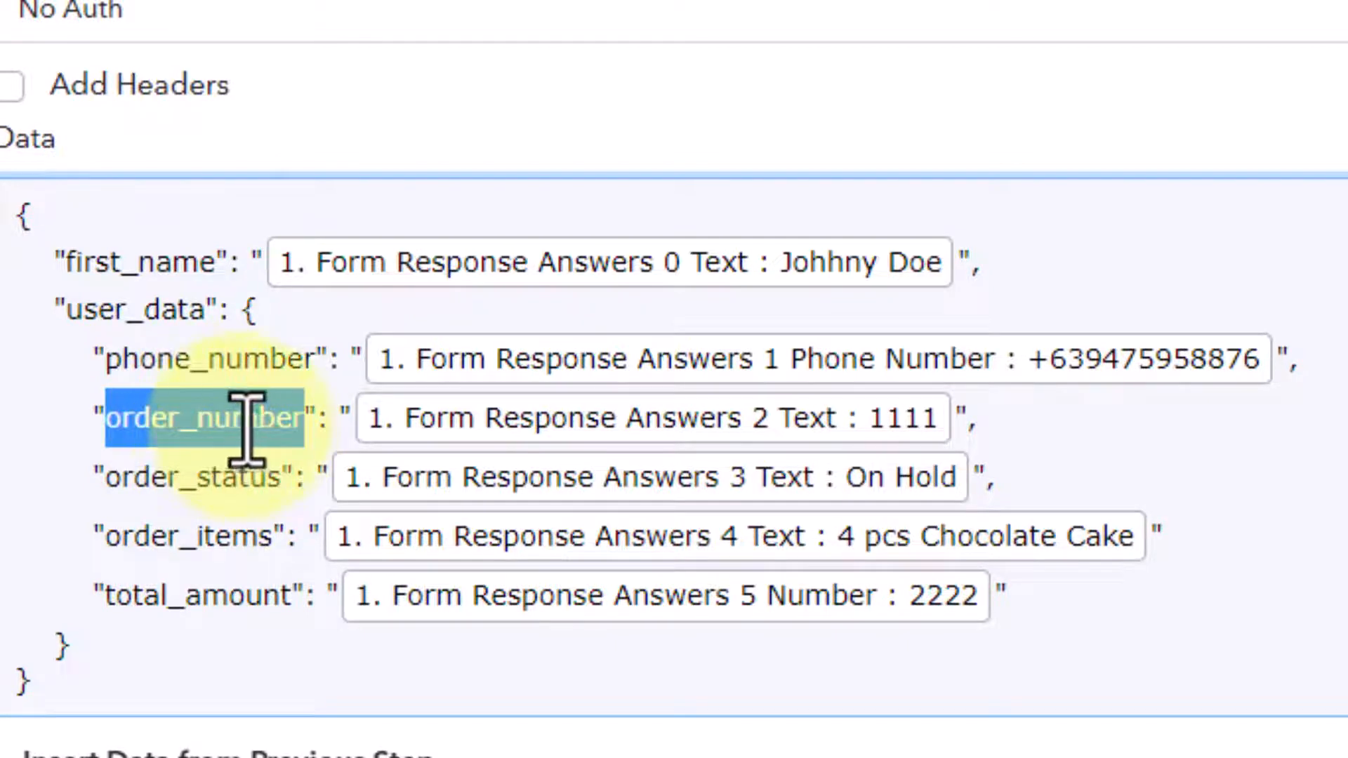
{"action": "double_click", "coordinate": [176, 314]}
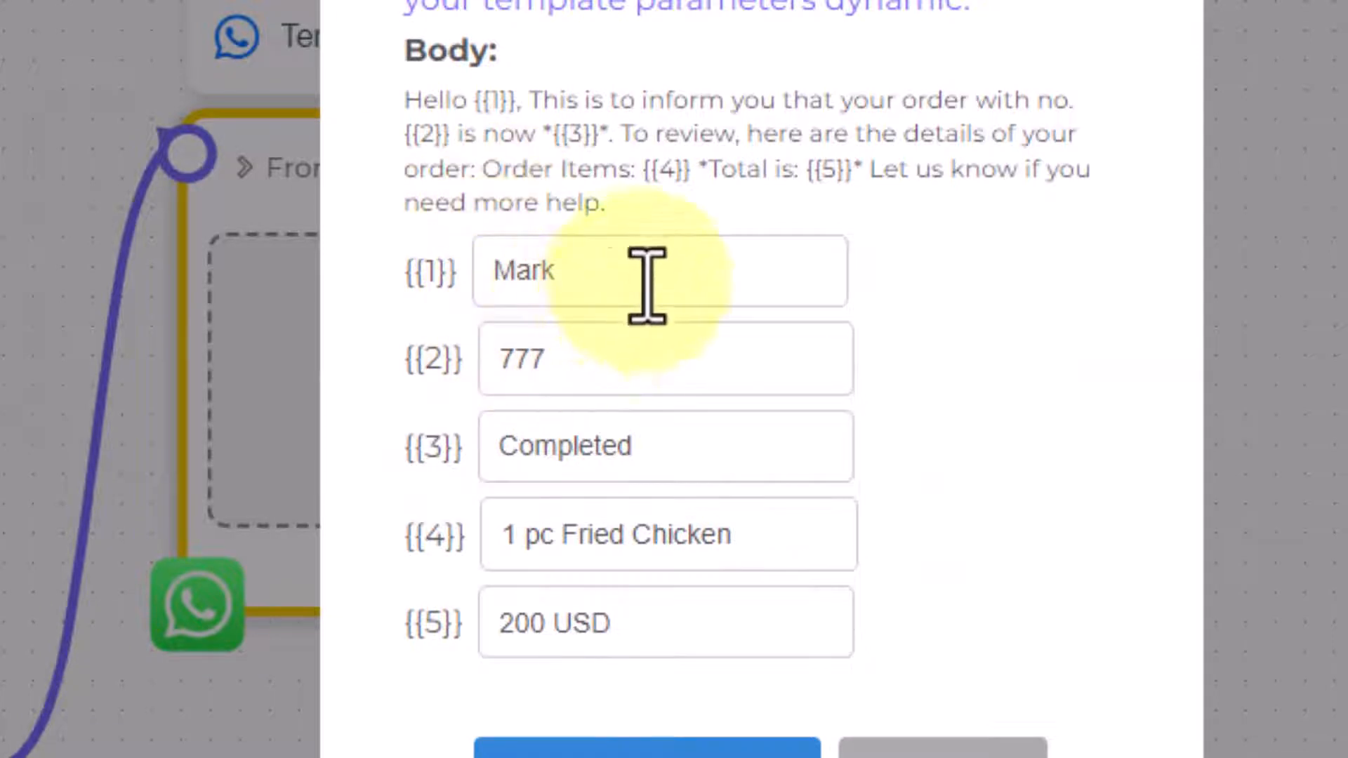
Step: Return to the MMIO template parameters and set body parameter {{2}} to the custom variable {{order_number}}
{"action": "left_click", "coordinate": [640, 277]}
{"action": "left_click", "coordinate": [656, 204]}
{"action": "left_click", "coordinate": [617, 373]}
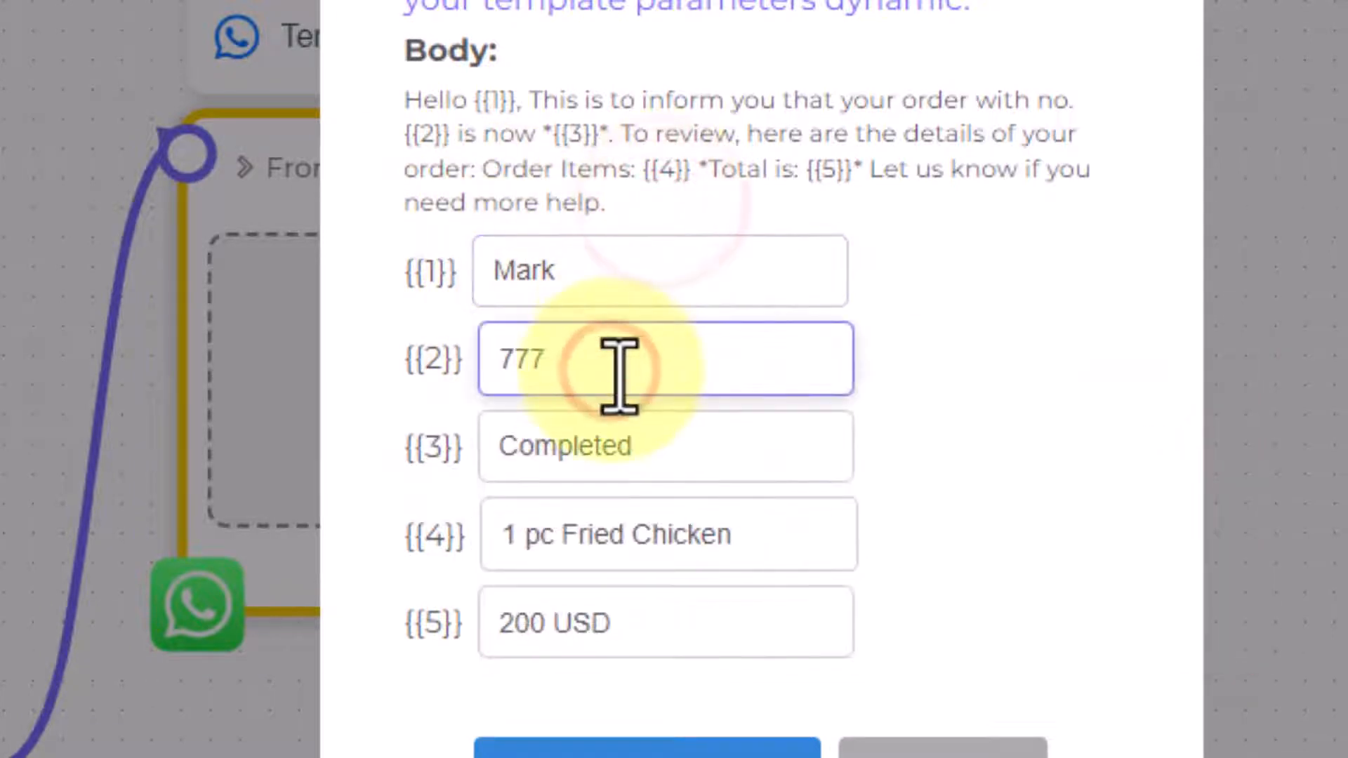
{"action": "double_click", "coordinate": [618, 374]}
{"action": "key", "text": "BackSpace"}
{"action": "type", "text": "{{"}
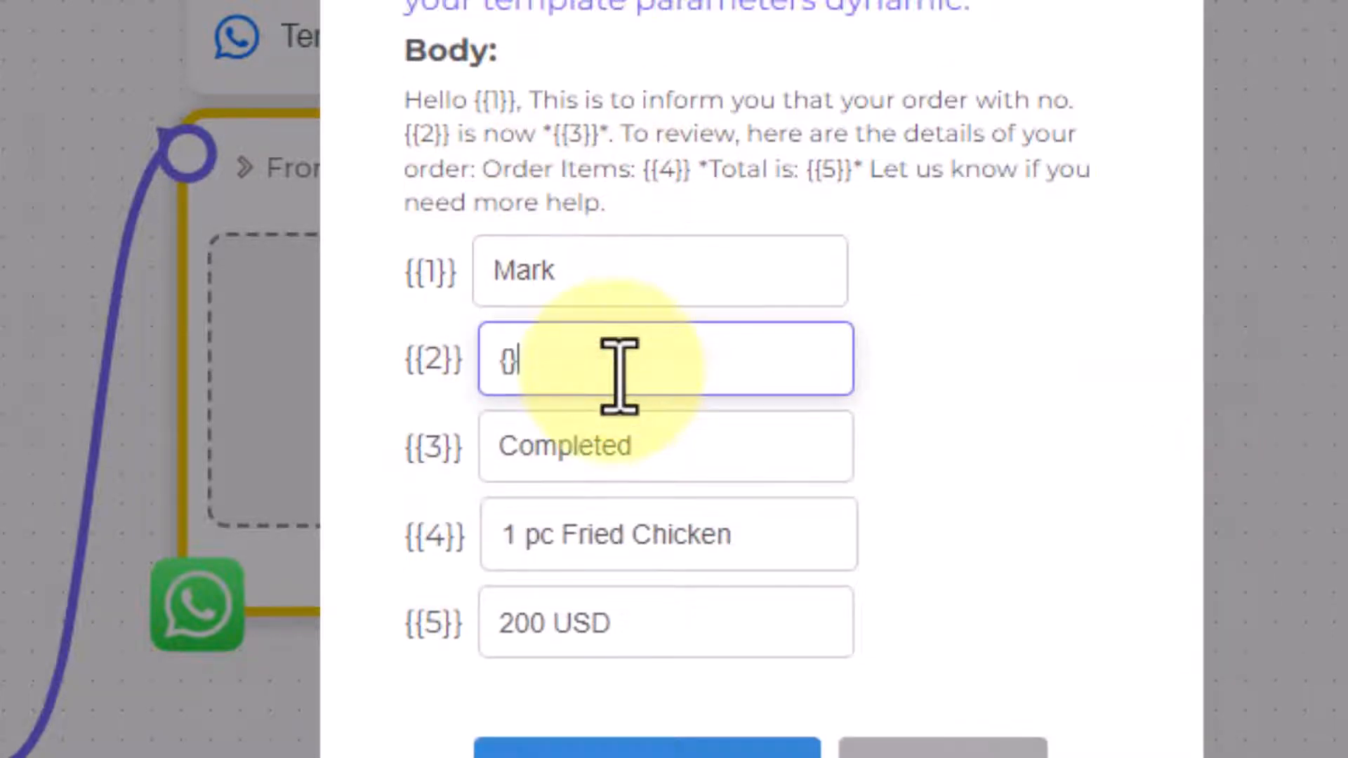
{"action": "key", "text": "BackSpace"}
{"action": "key", "text": "BackSpace"}
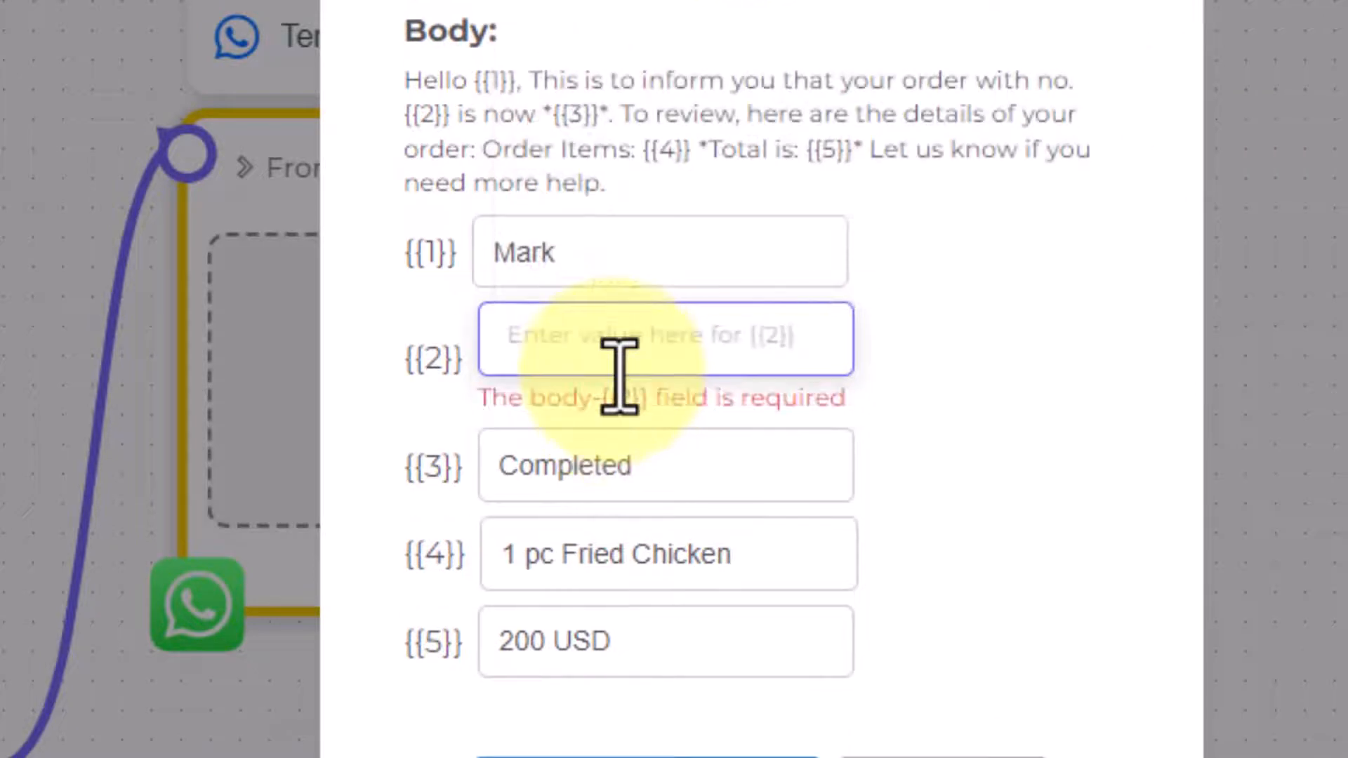
{"action": "type", "text": "{{"}
{"action": "type", "text": "order_number}}"}
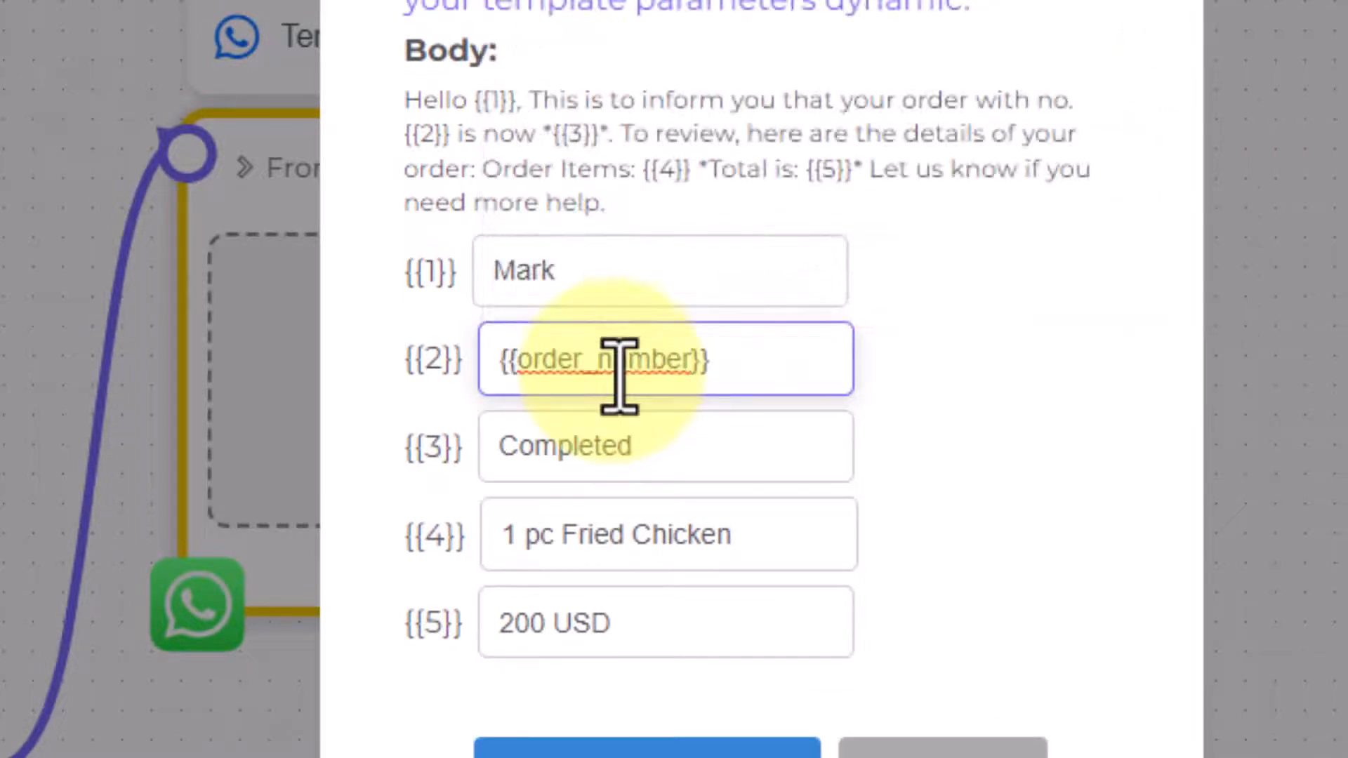
Step: Examine the double-brace syntax of the {{order_number}} variable and compare its name with the matching key in the Pabbly JSON body
{"action": "left_click_drag", "start_coordinate": [752, 360], "coordinate": [361, 391]}
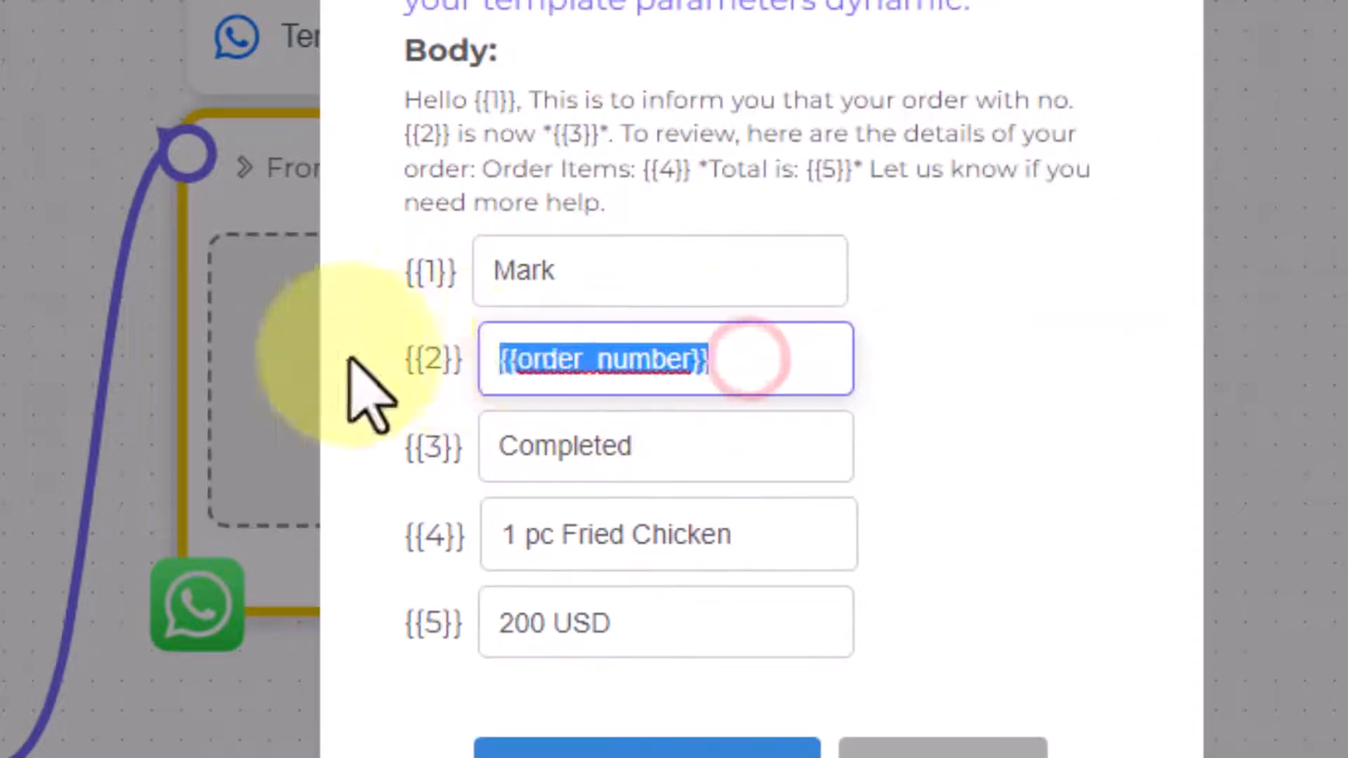
{"action": "left_click", "coordinate": [617, 362]}
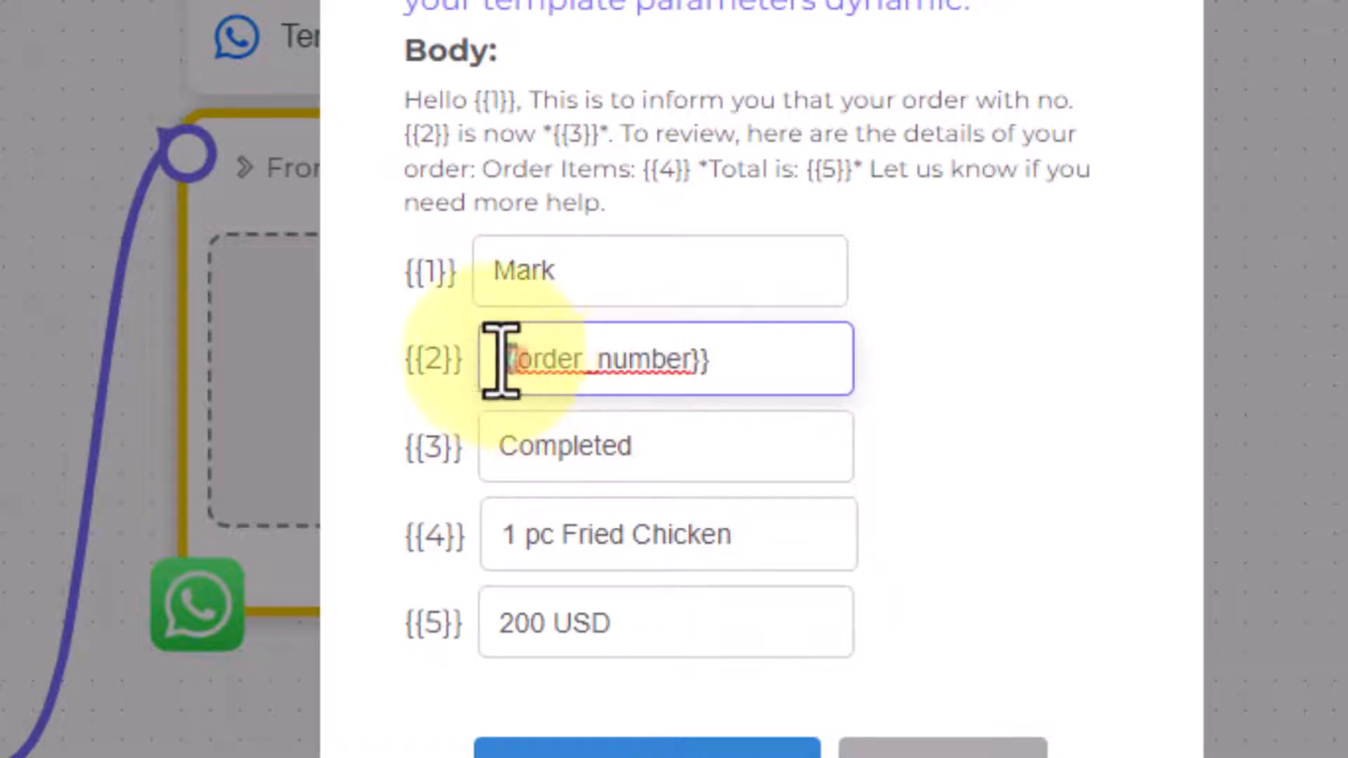
{"action": "left_click_drag", "start_coordinate": [499, 360], "coordinate": [520, 365]}
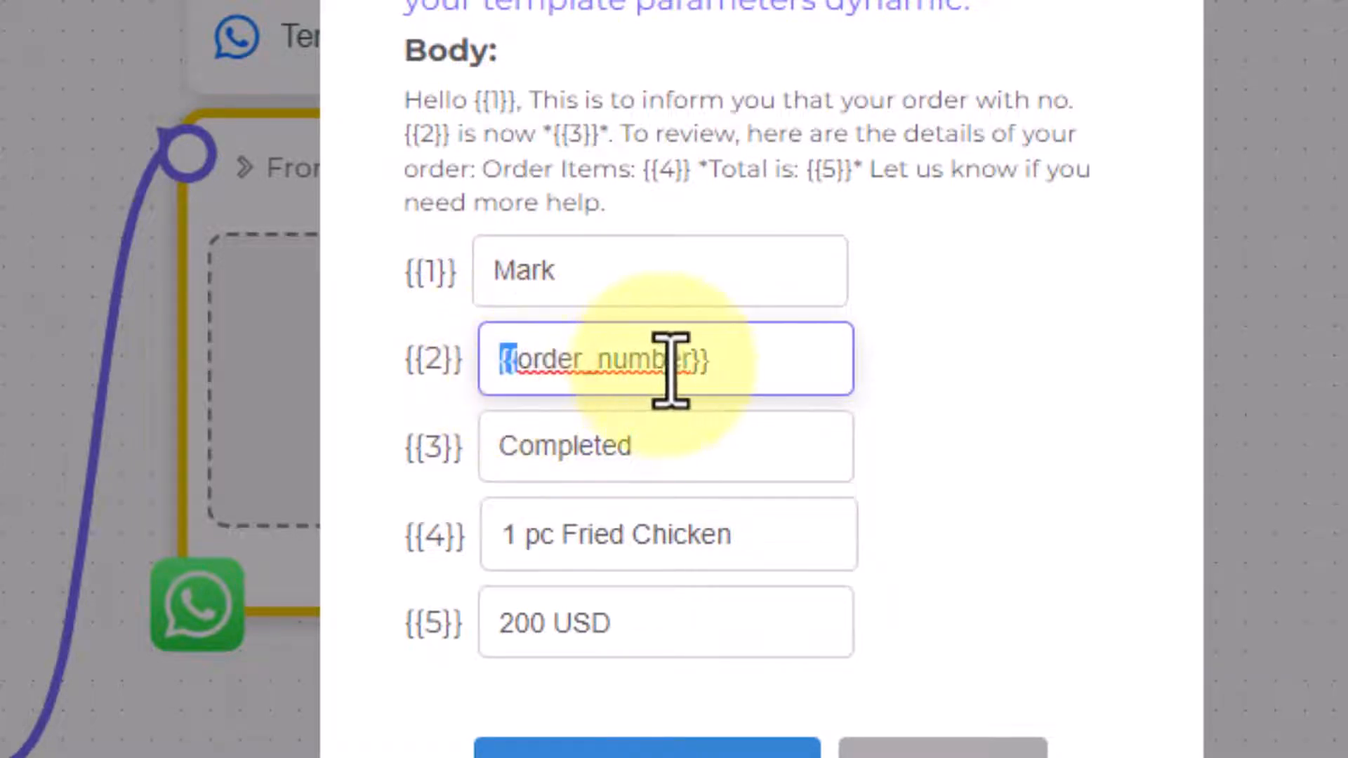
{"action": "left_click_drag", "start_coordinate": [694, 361], "coordinate": [737, 364]}
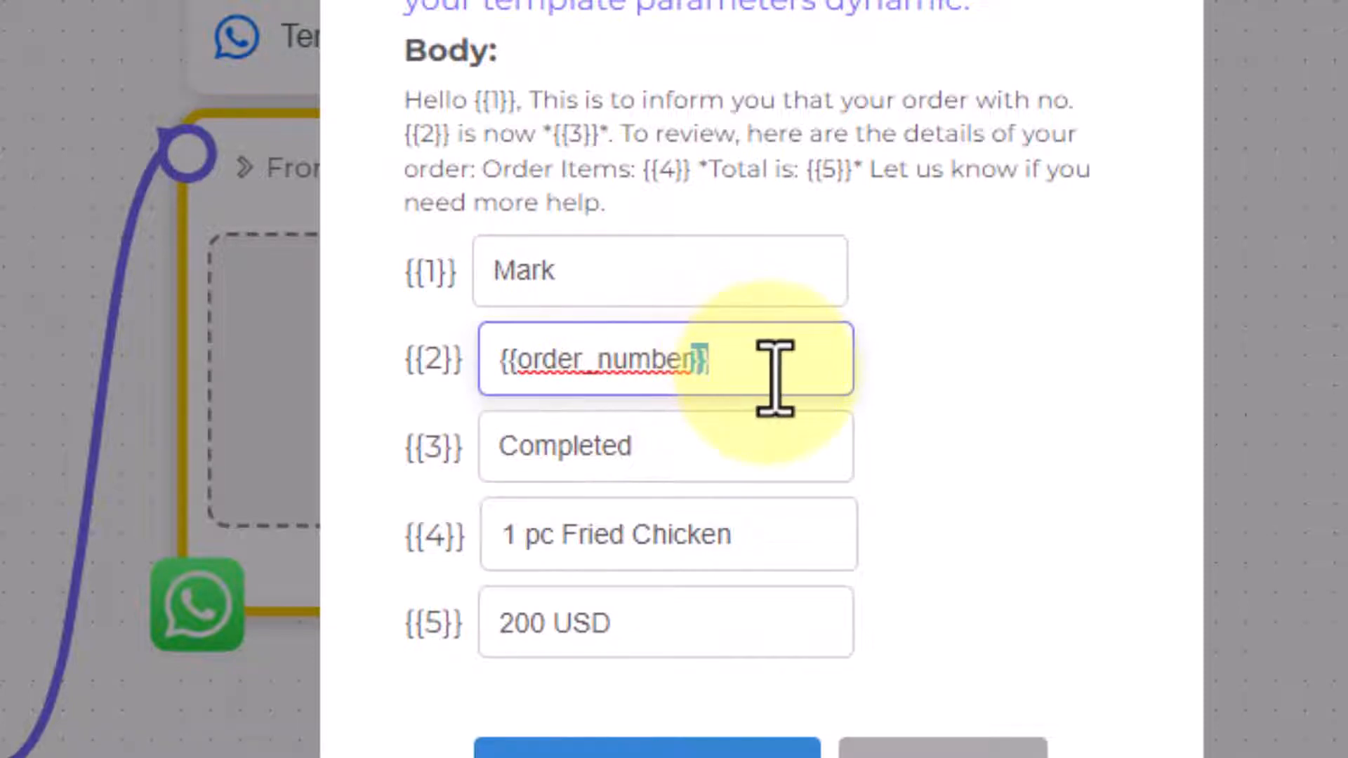
{"action": "left_click", "coordinate": [768, 368]}
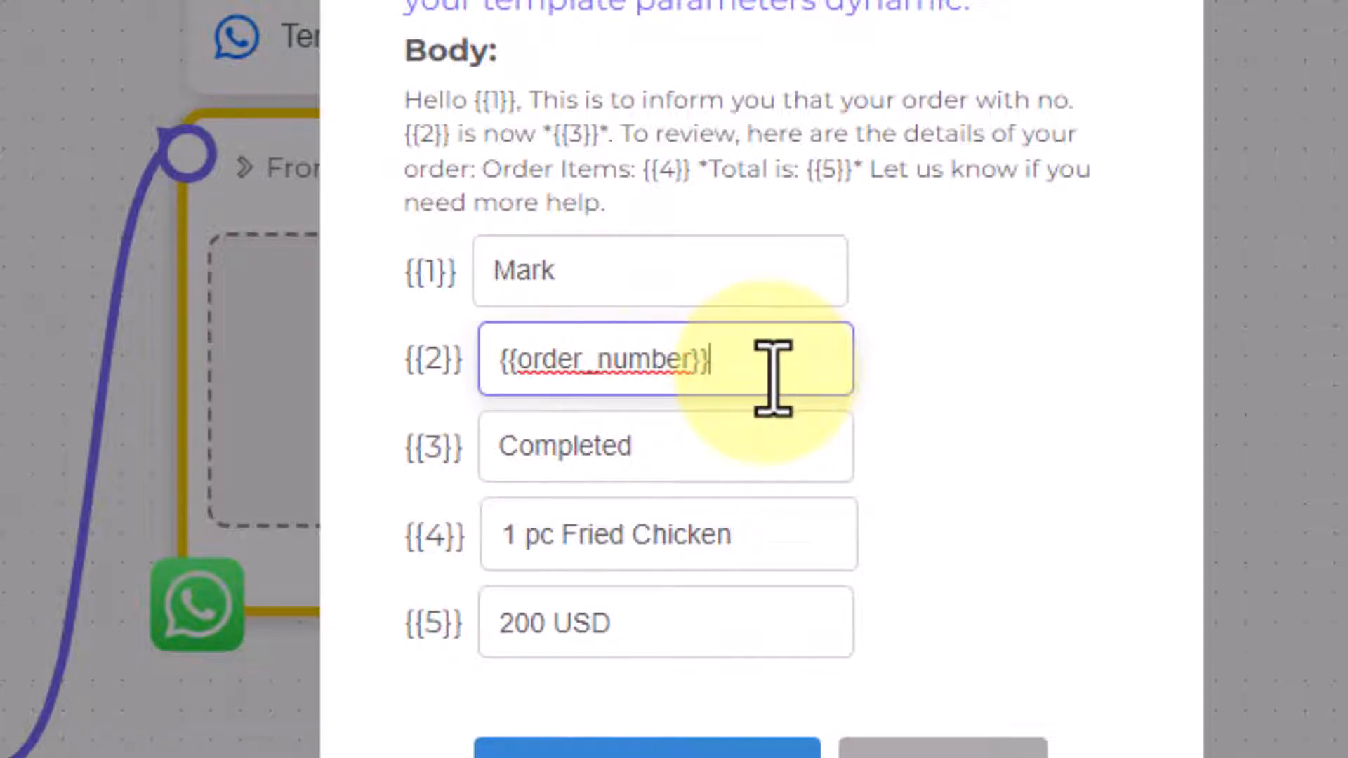
{"action": "double_click", "coordinate": [646, 372]}
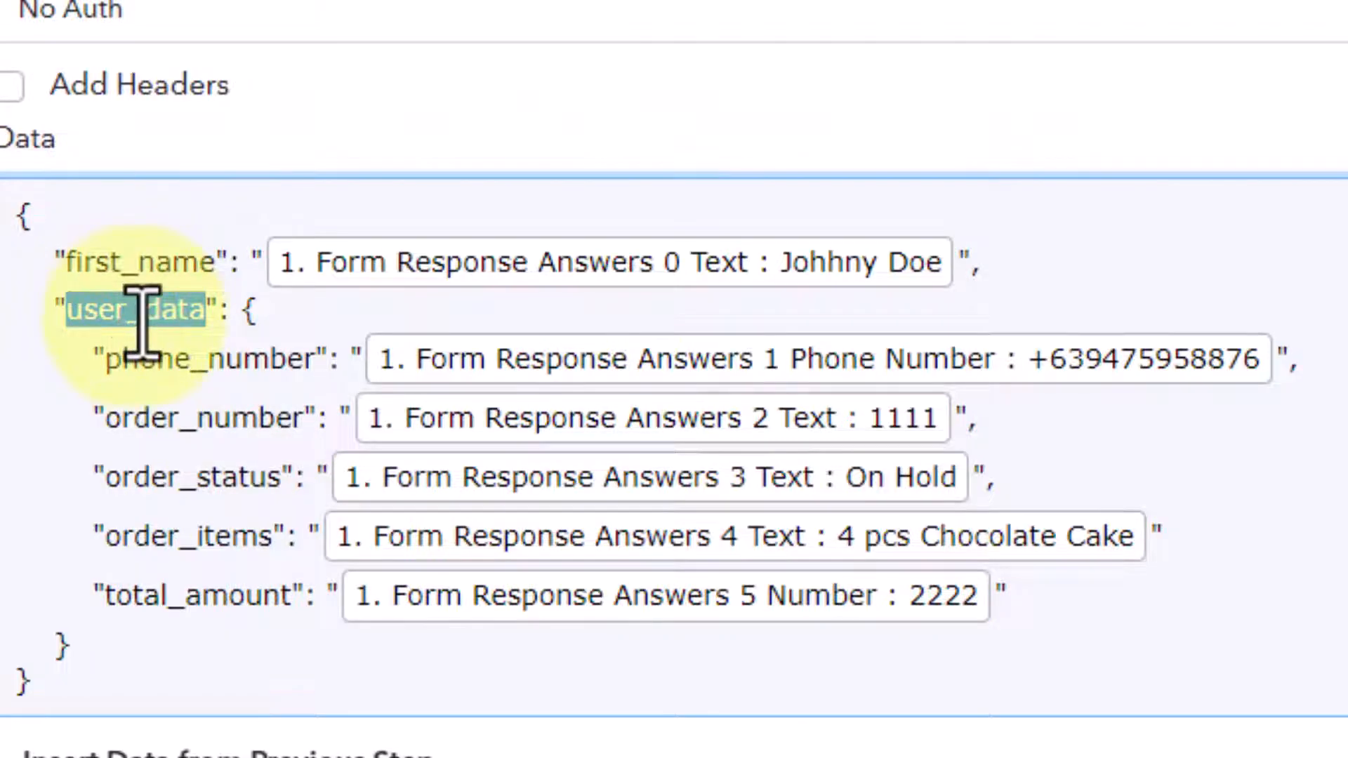
{"action": "double_click", "coordinate": [205, 418]}
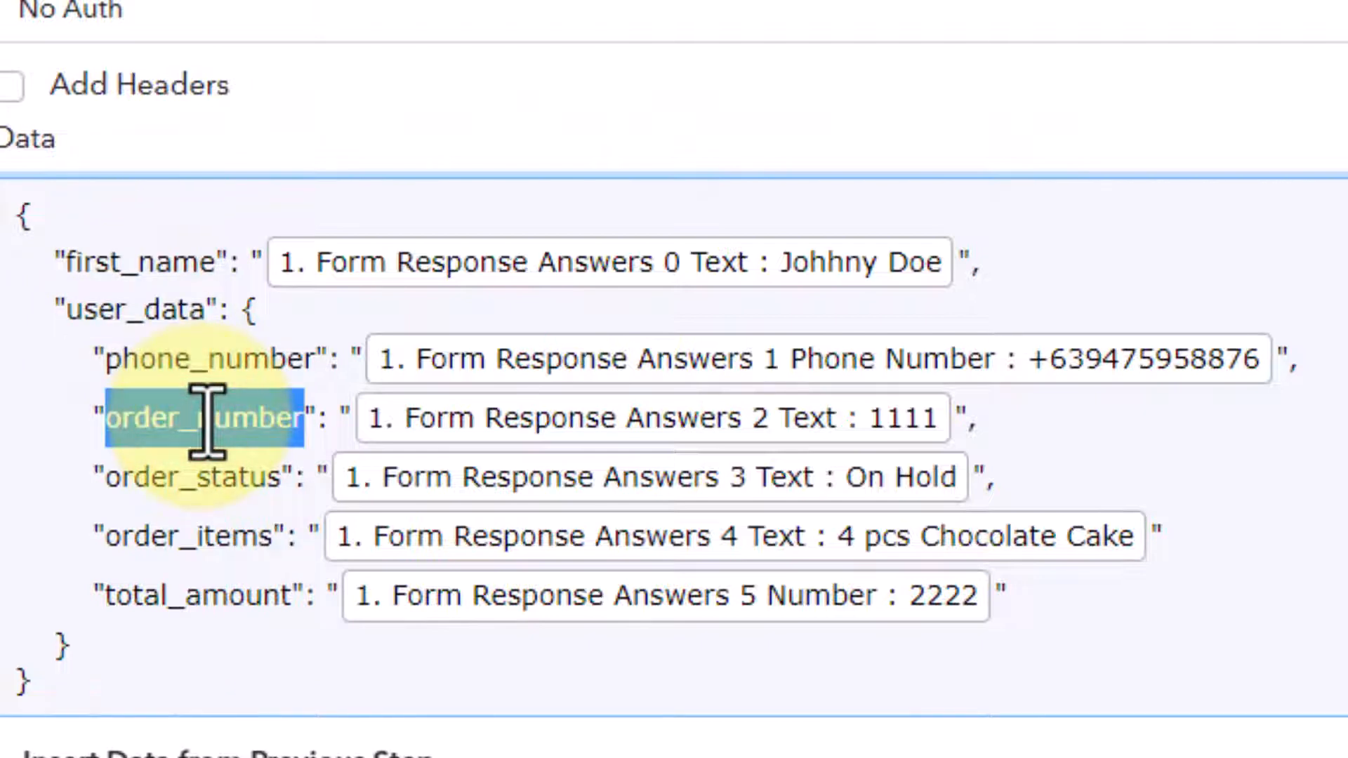
{"action": "left_click", "coordinate": [199, 454]}
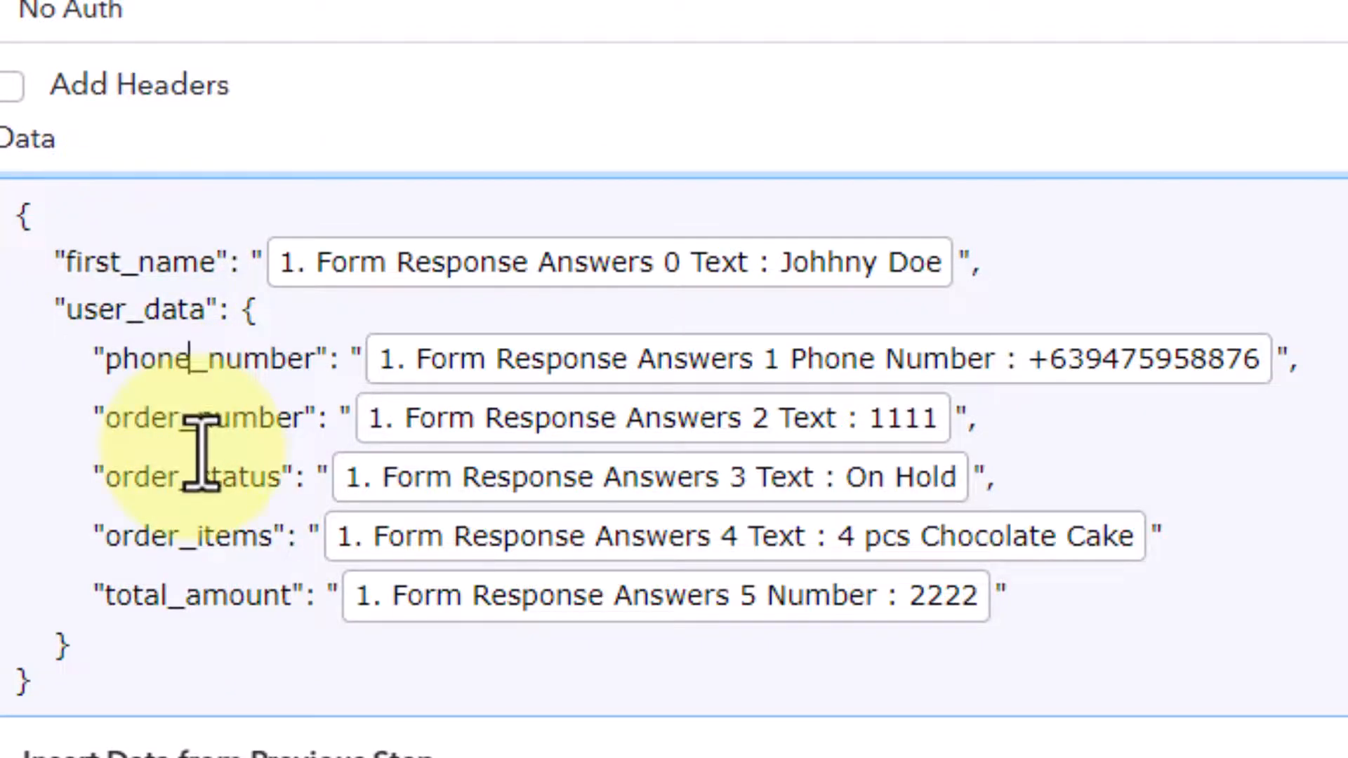
Step: Look up the first_name key in the Pabbly JSON body and set the template's body parameter {{1}} to {{first_name}}
{"action": "double_click", "coordinate": [144, 263]}
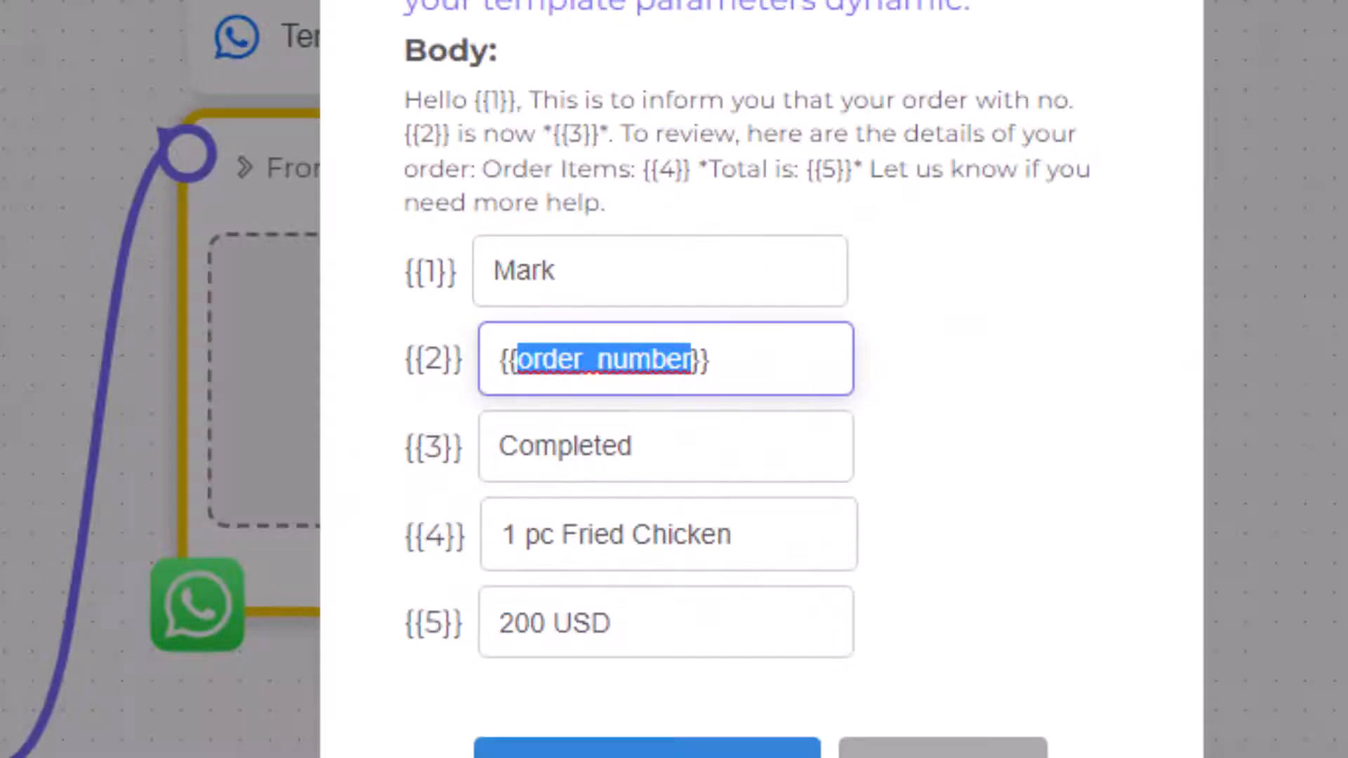
{"action": "double_click", "coordinate": [531, 273]}
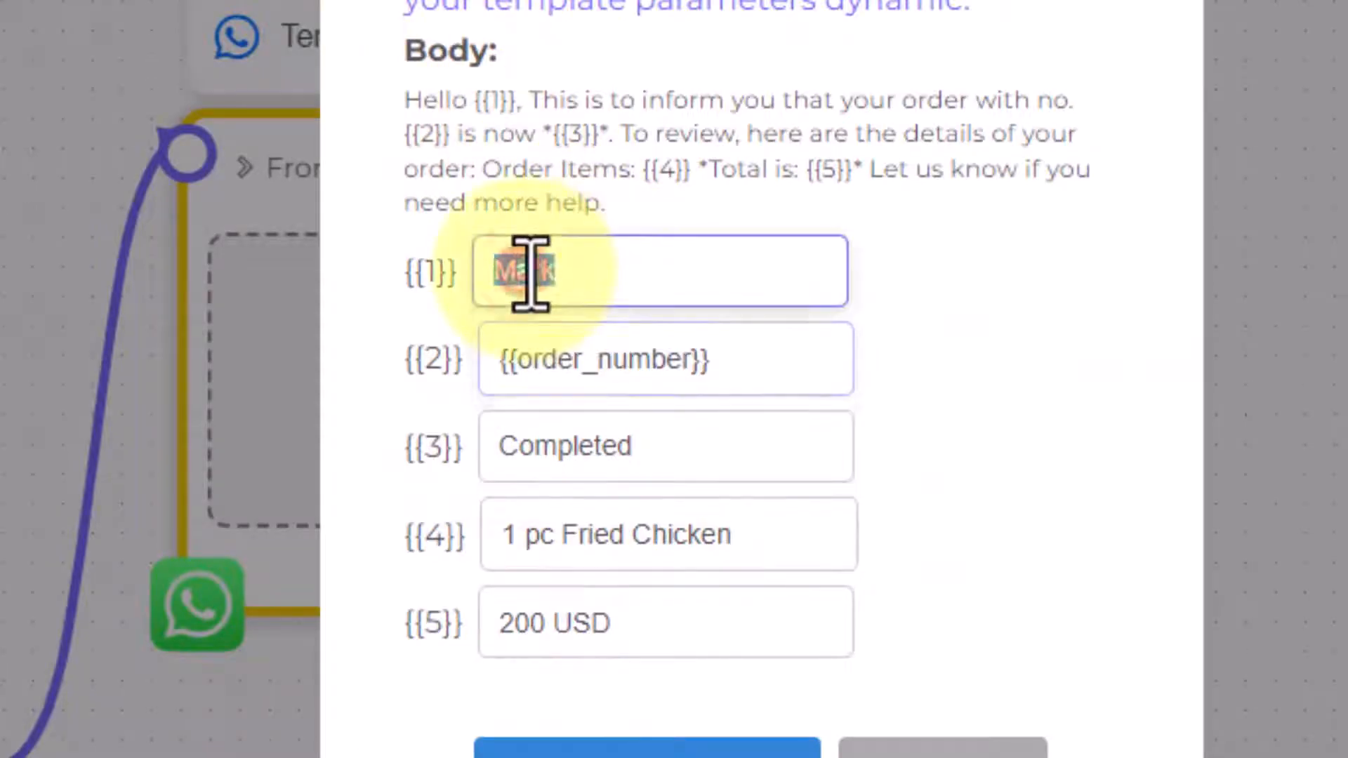
{"action": "key", "text": "BackSpace"}
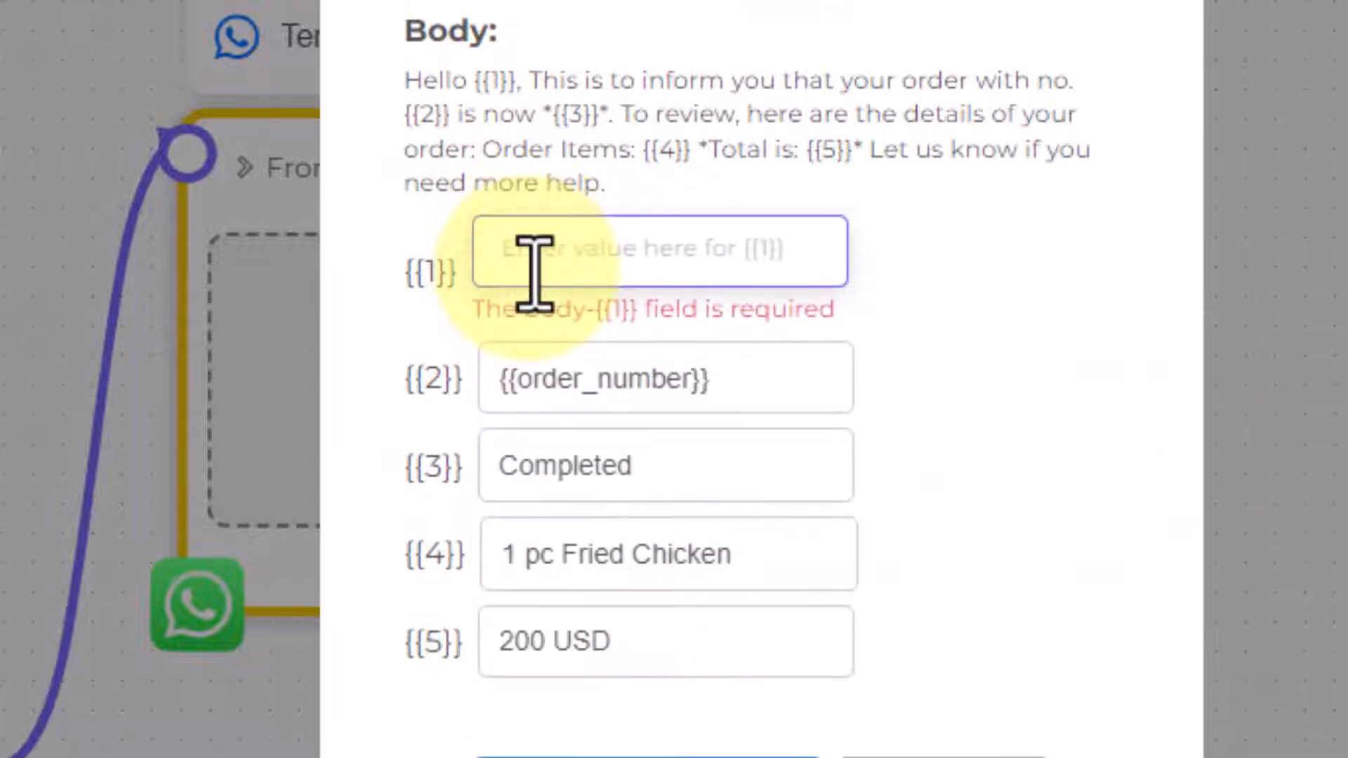
{"action": "type", "text": "{{"}
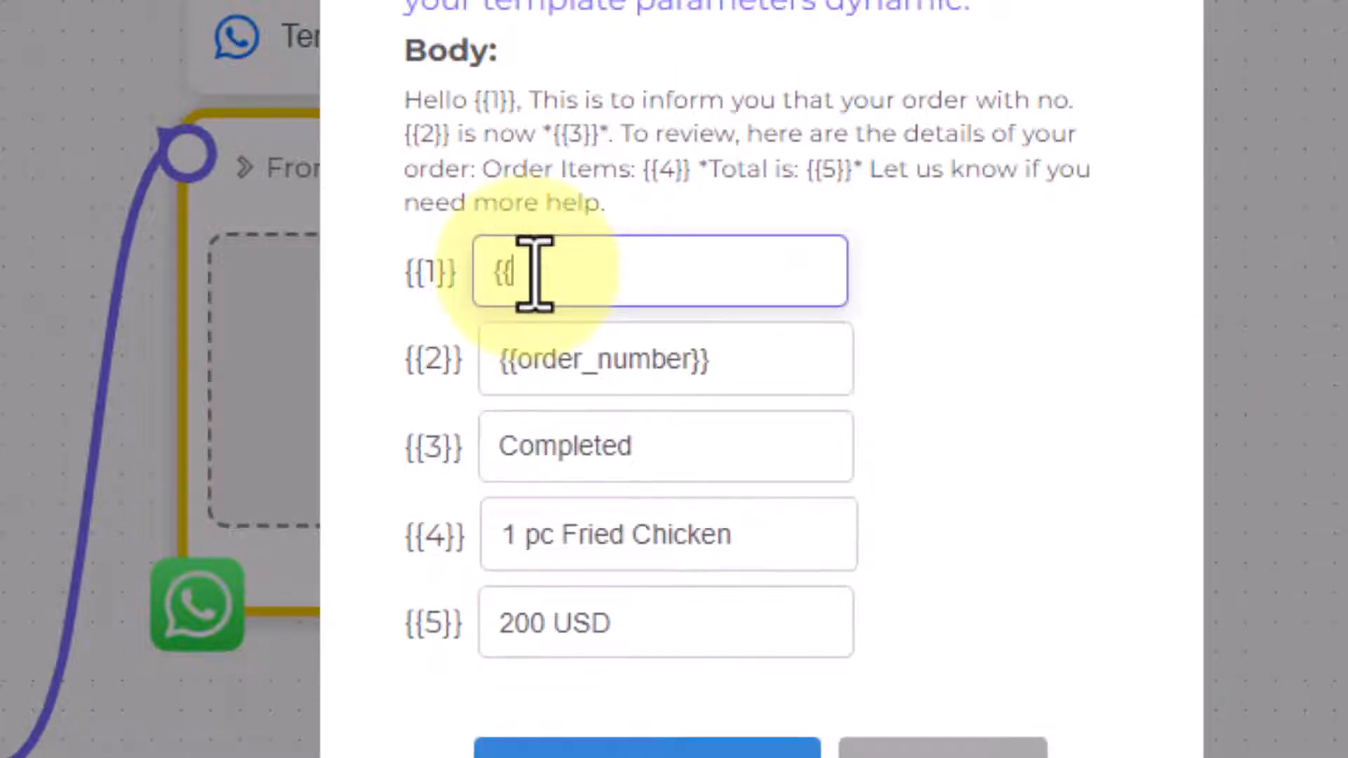
{"action": "type", "text": "first_name"}
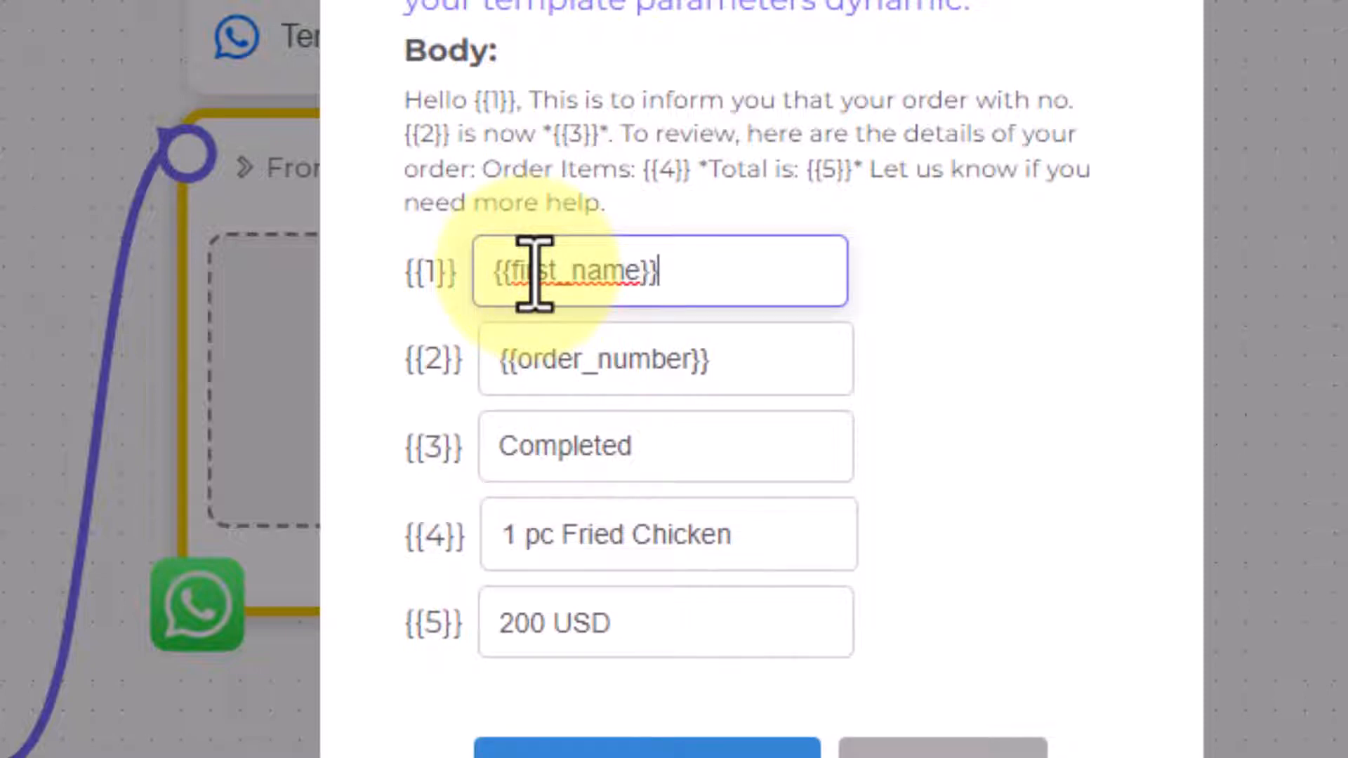
Step: Look up the order_status key in the Pabbly JSON body and set the template's body parameter {{3}} to {{order_status}}
{"action": "double_click", "coordinate": [562, 445]}
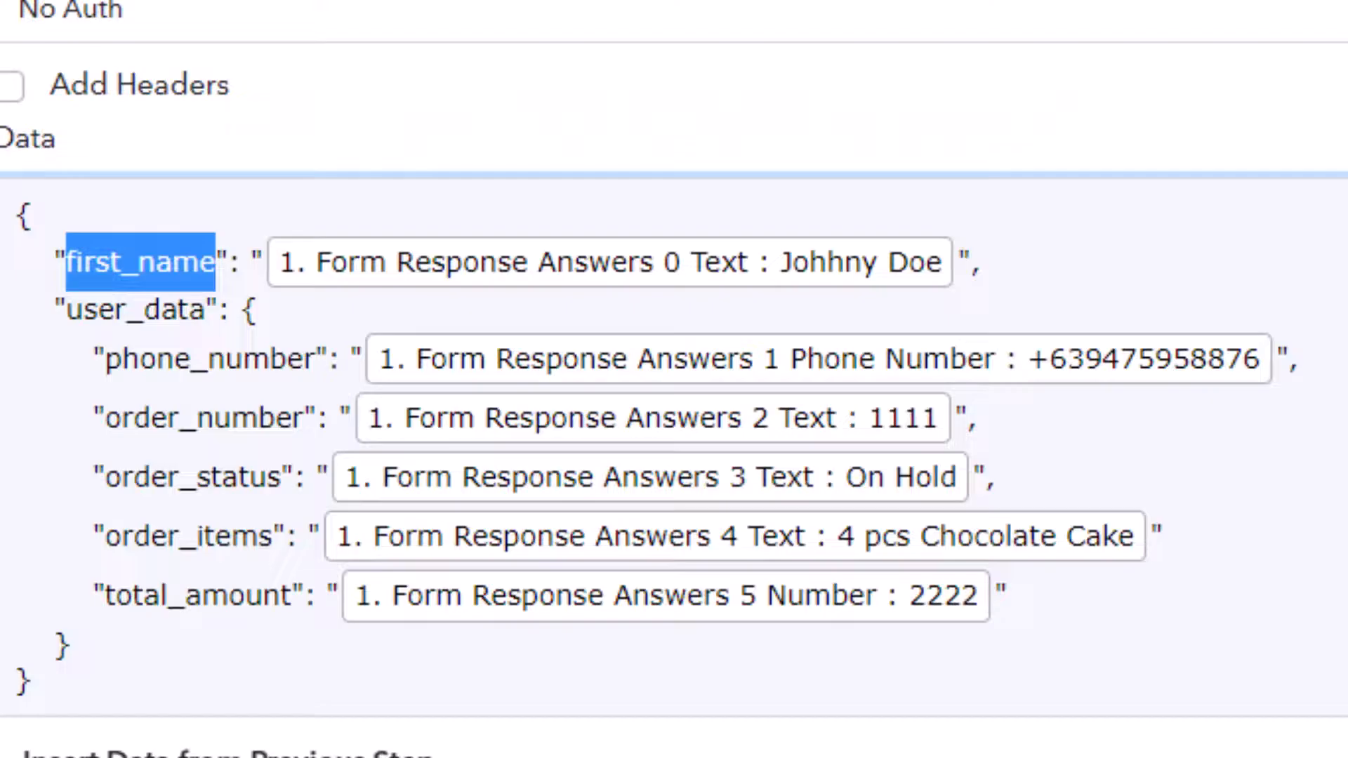
{"action": "left_click", "coordinate": [198, 477]}
{"action": "double_click", "coordinate": [198, 477]}
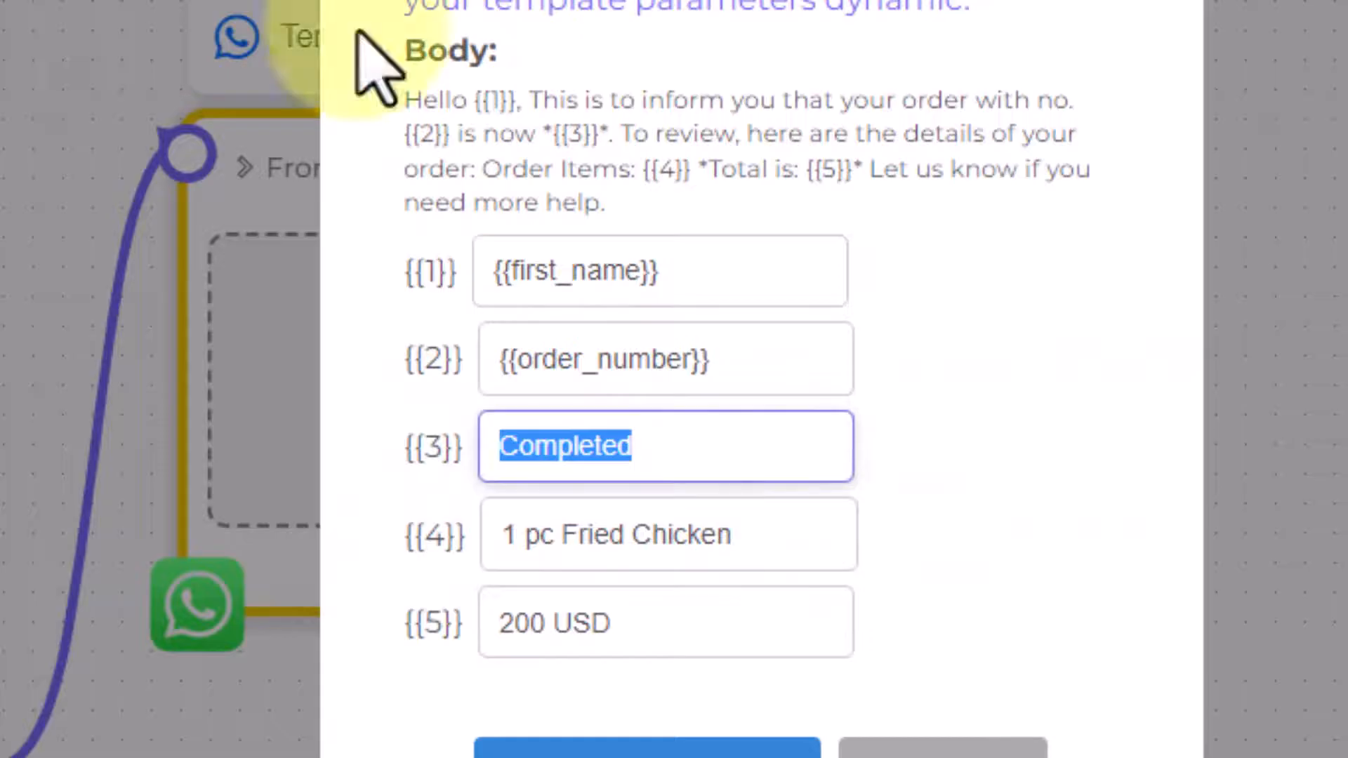
{"action": "left_click", "coordinate": [580, 464]}
{"action": "double_click", "coordinate": [580, 465]}
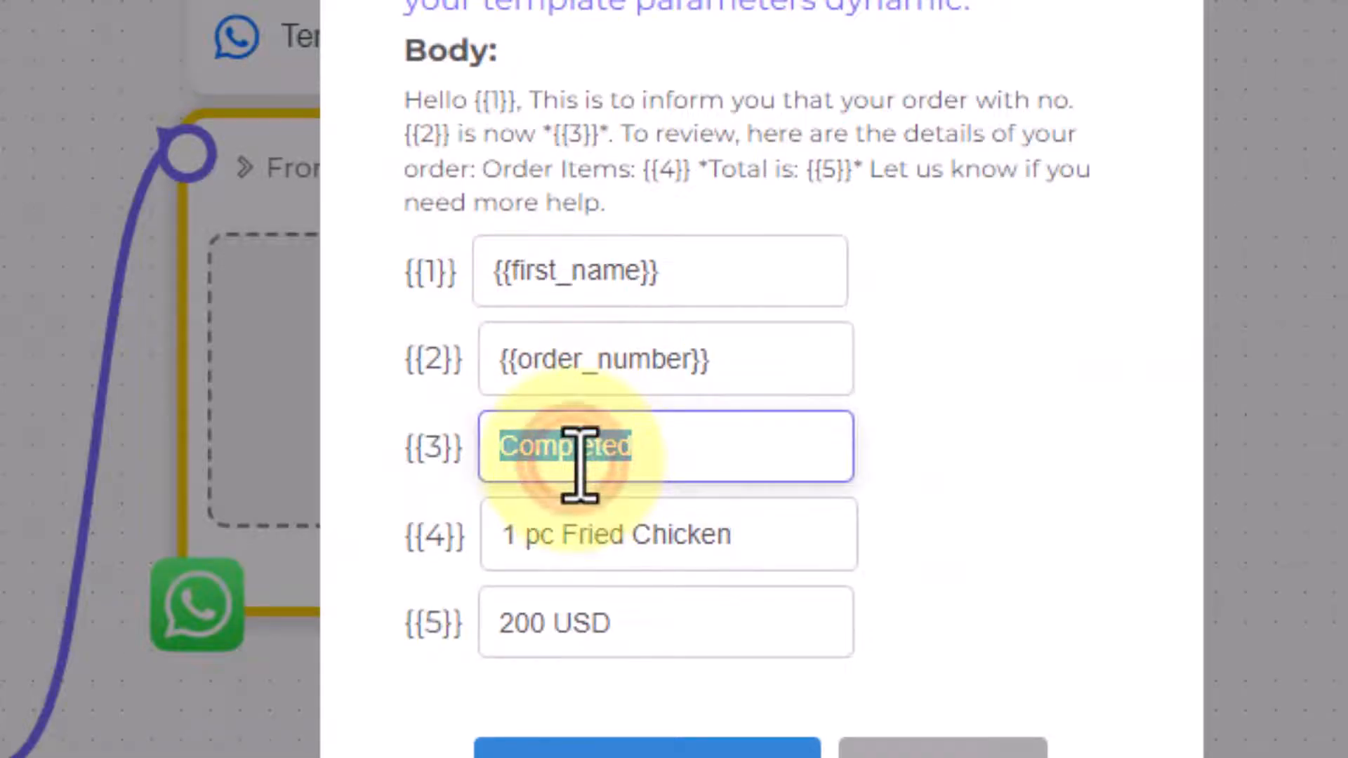
{"action": "key", "text": "BackSpace"}
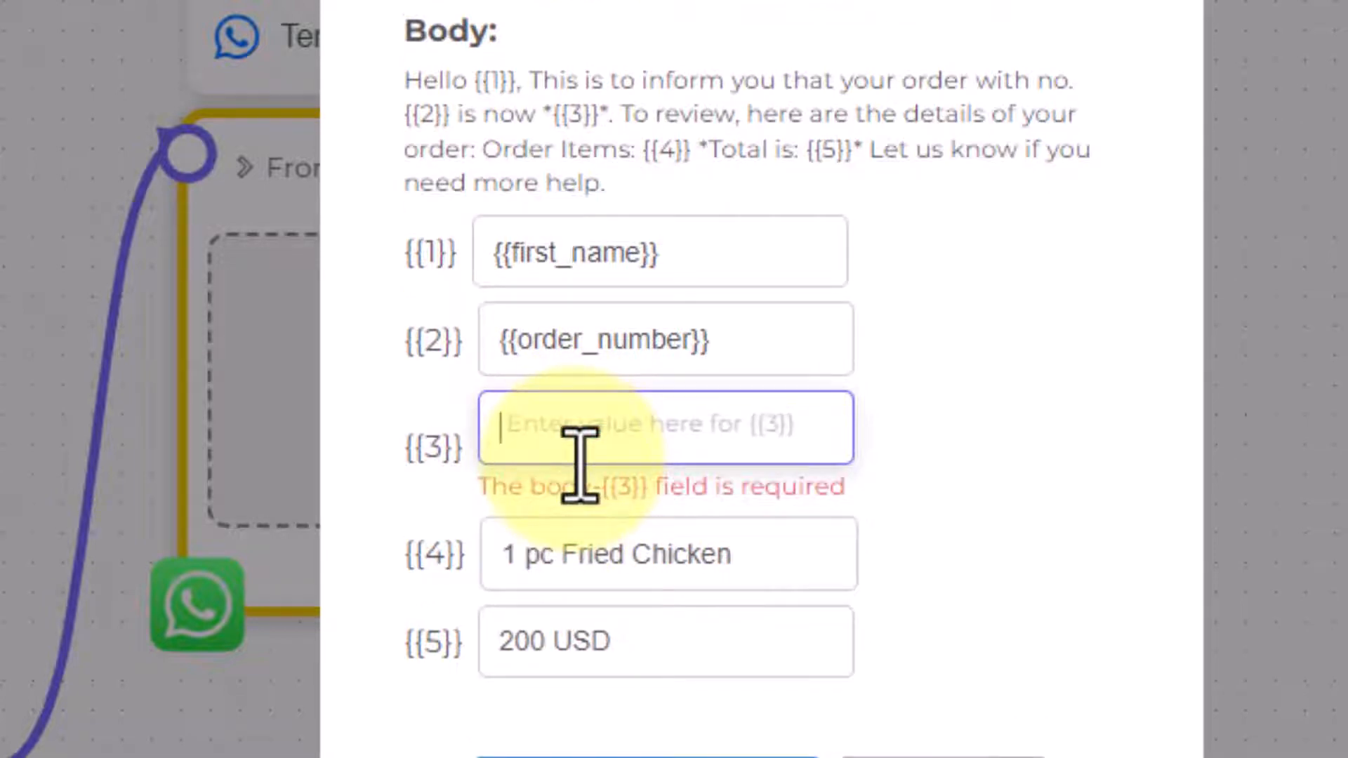
{"action": "type", "text": "{{order_status"}
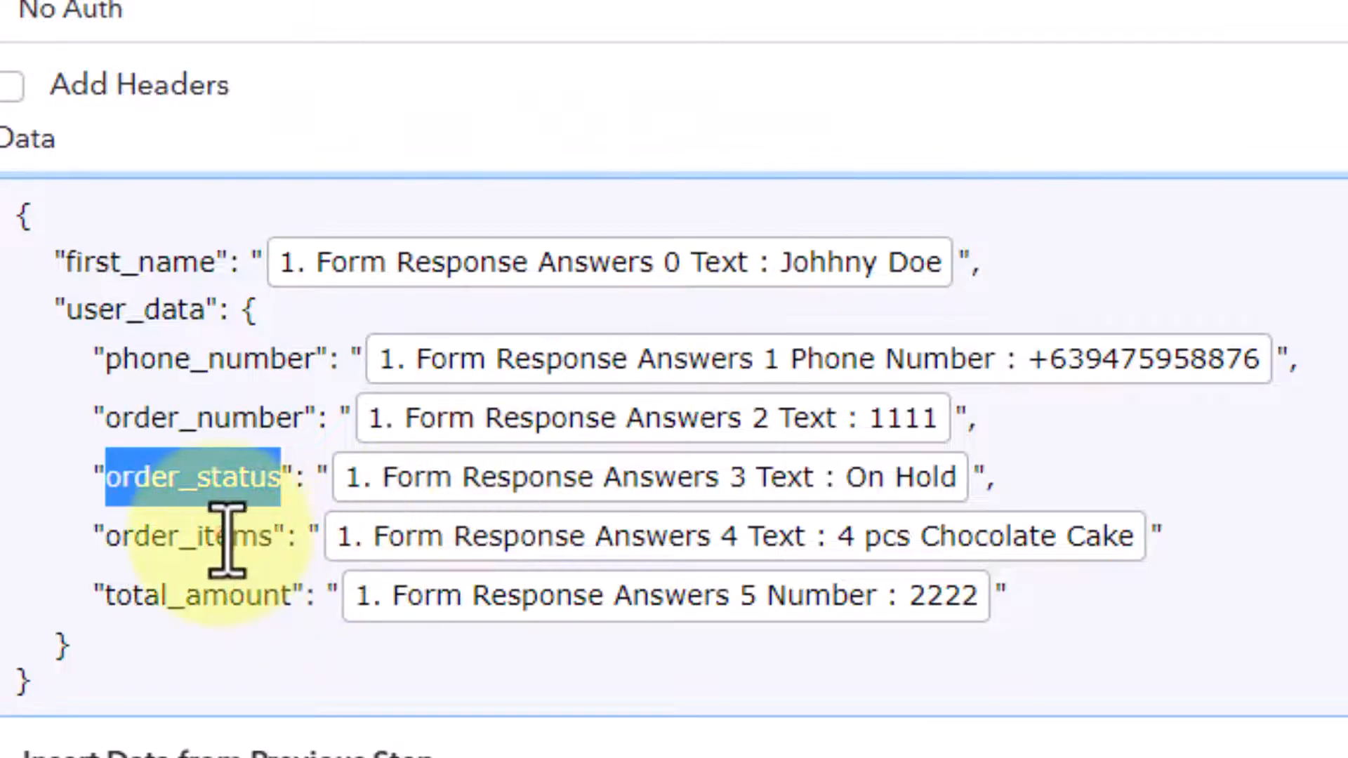
Step: Copy the order_items key from the Pabbly JSON body and set the template's body parameter {{4}} to {{order_items}}
{"action": "double_click", "coordinate": [226, 537]}
{"action": "key", "text": "ctrl+c"}
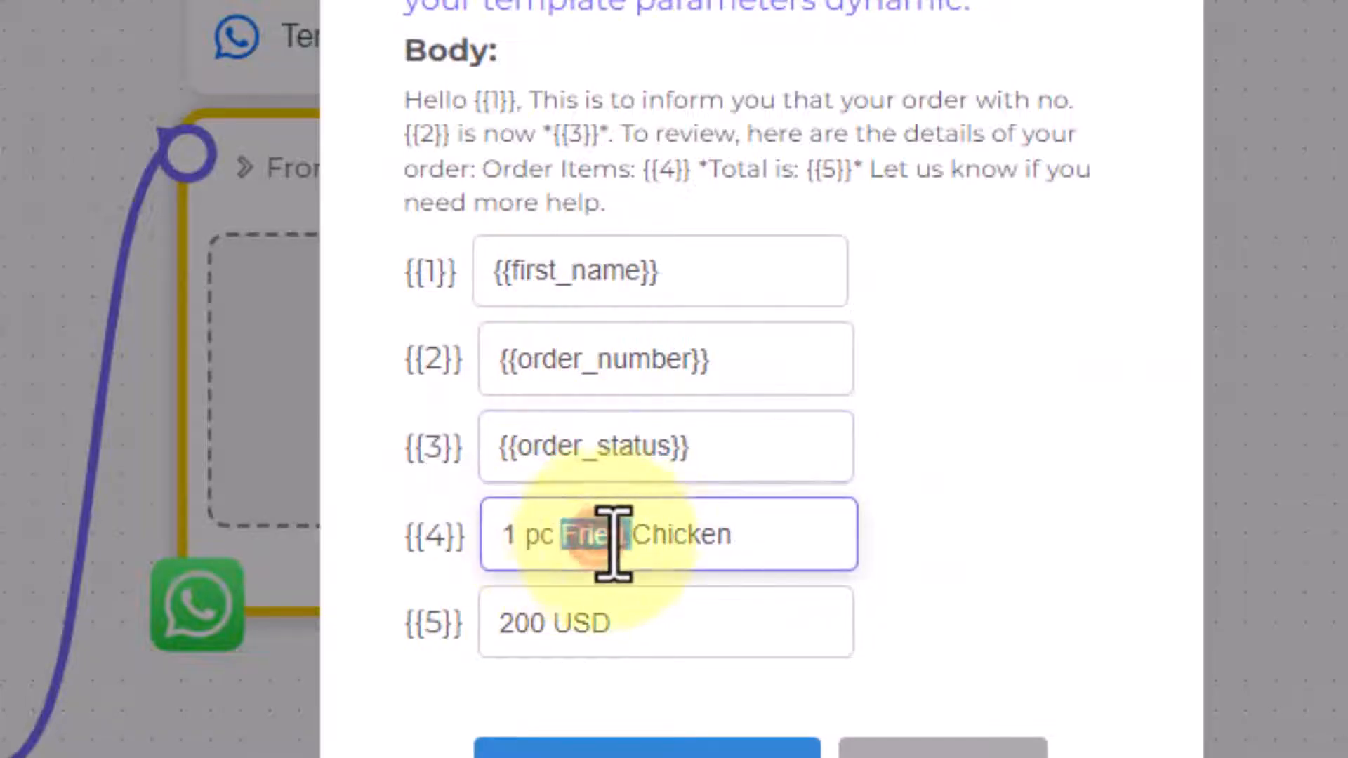
{"action": "triple_click", "coordinate": [642, 544]}
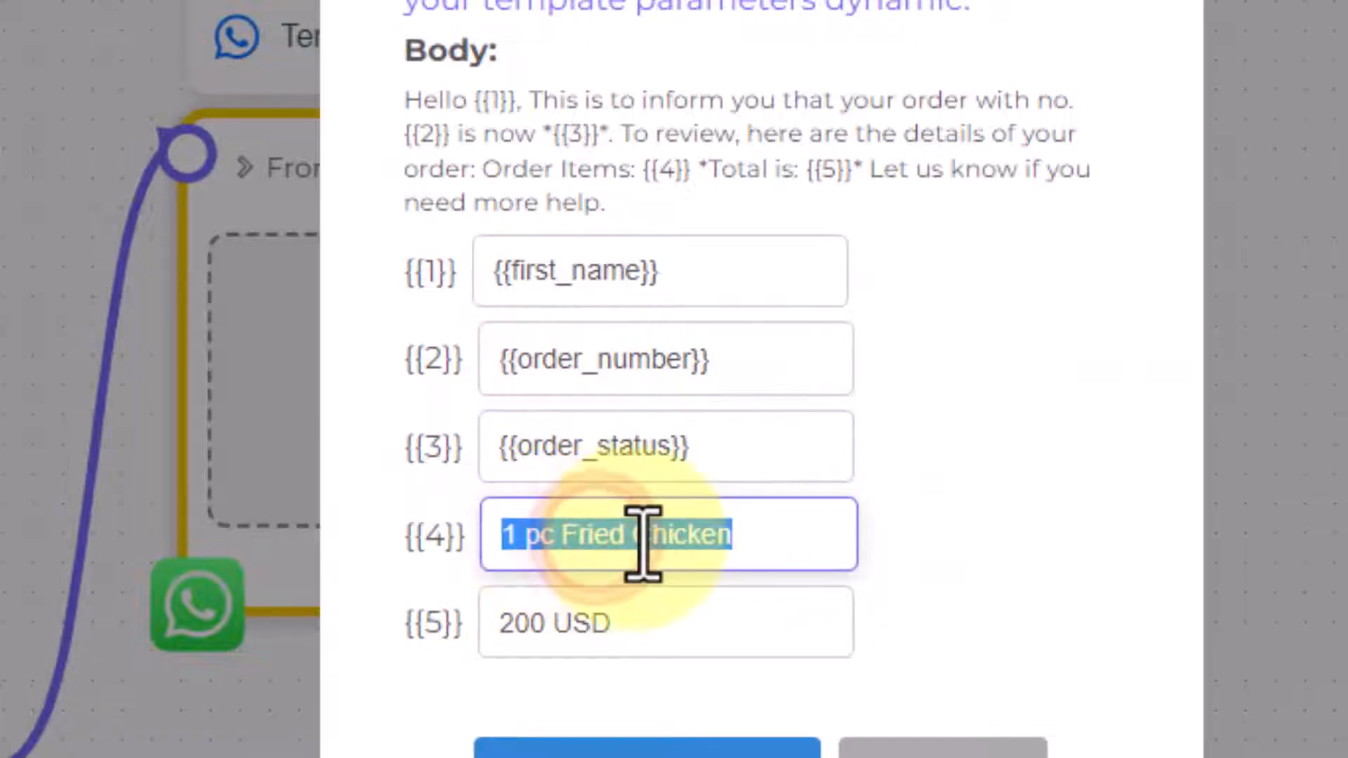
{"action": "type", "text": "{{"}
{"action": "key", "text": "ctrl+v"}
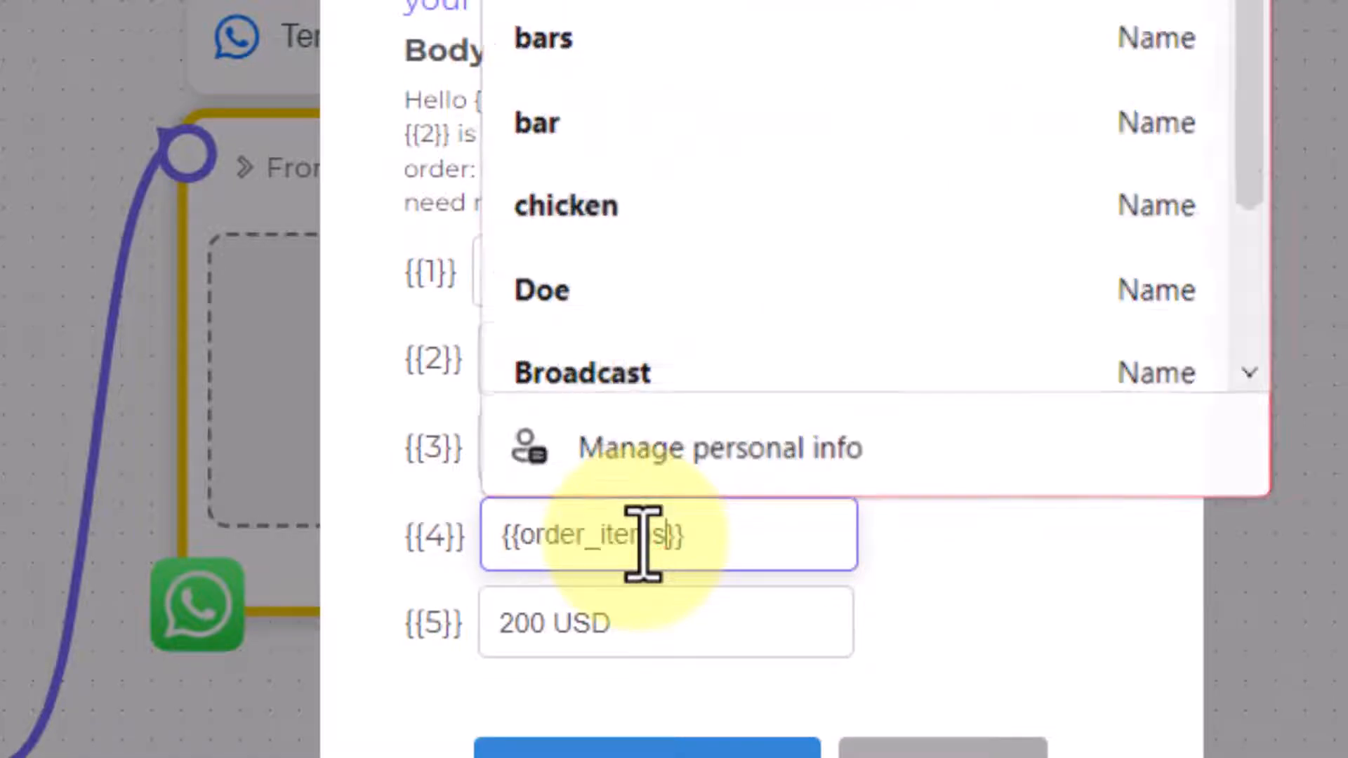
{"action": "left_click", "coordinate": [643, 541]}
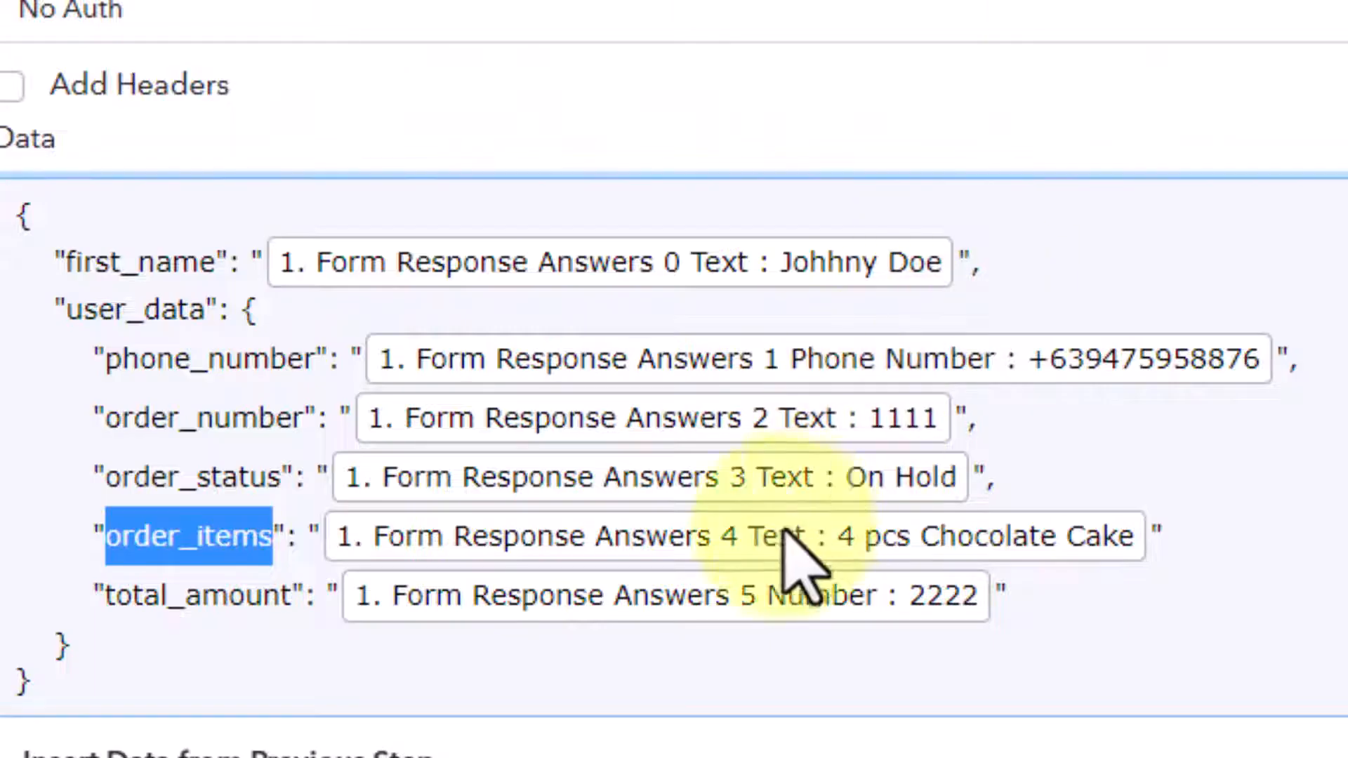
Step: Copy the total_amount key from the Pabbly JSON body and set the template's body parameter {{5}} to {{total_amount}}
{"action": "double_click", "coordinate": [225, 601]}
{"action": "key", "text": "ctrl+c"}
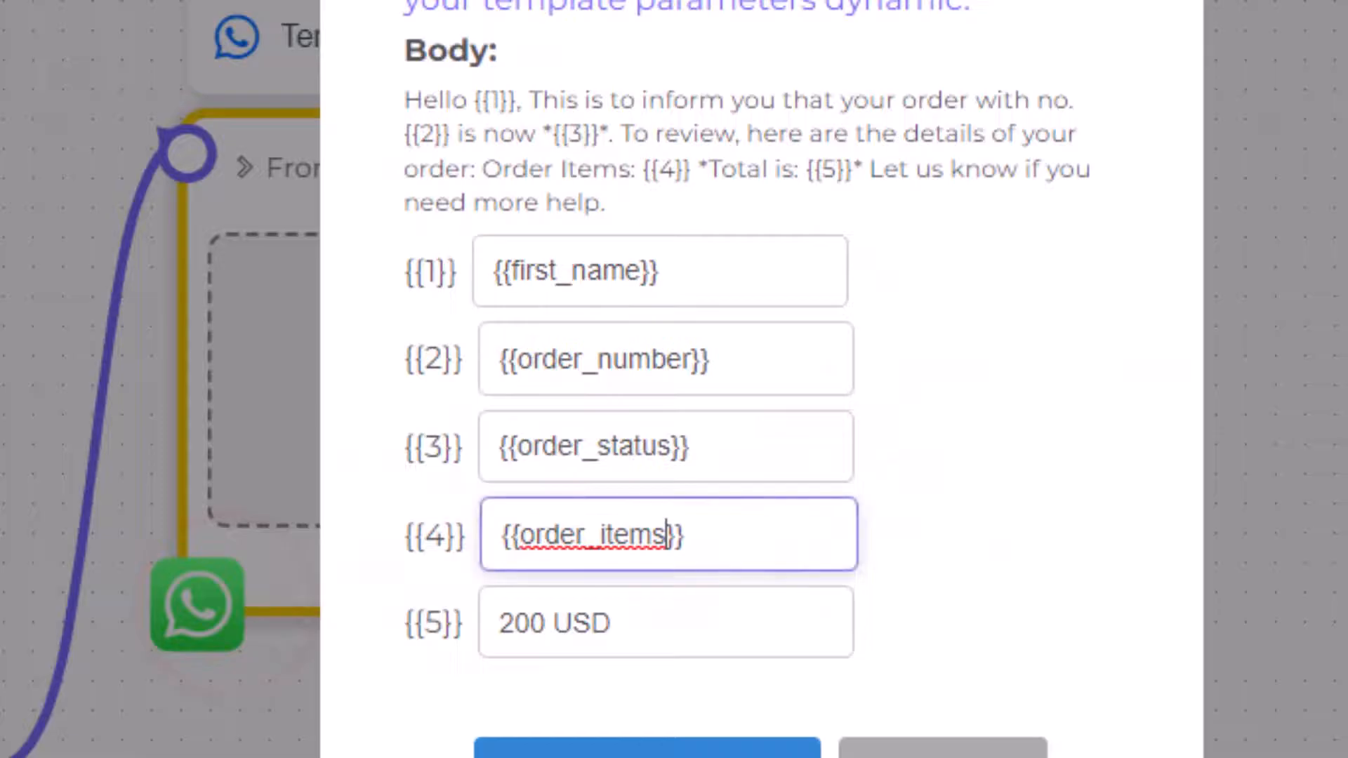
{"action": "triple_click", "coordinate": [688, 624]}
{"action": "type", "text": "{{}}"}
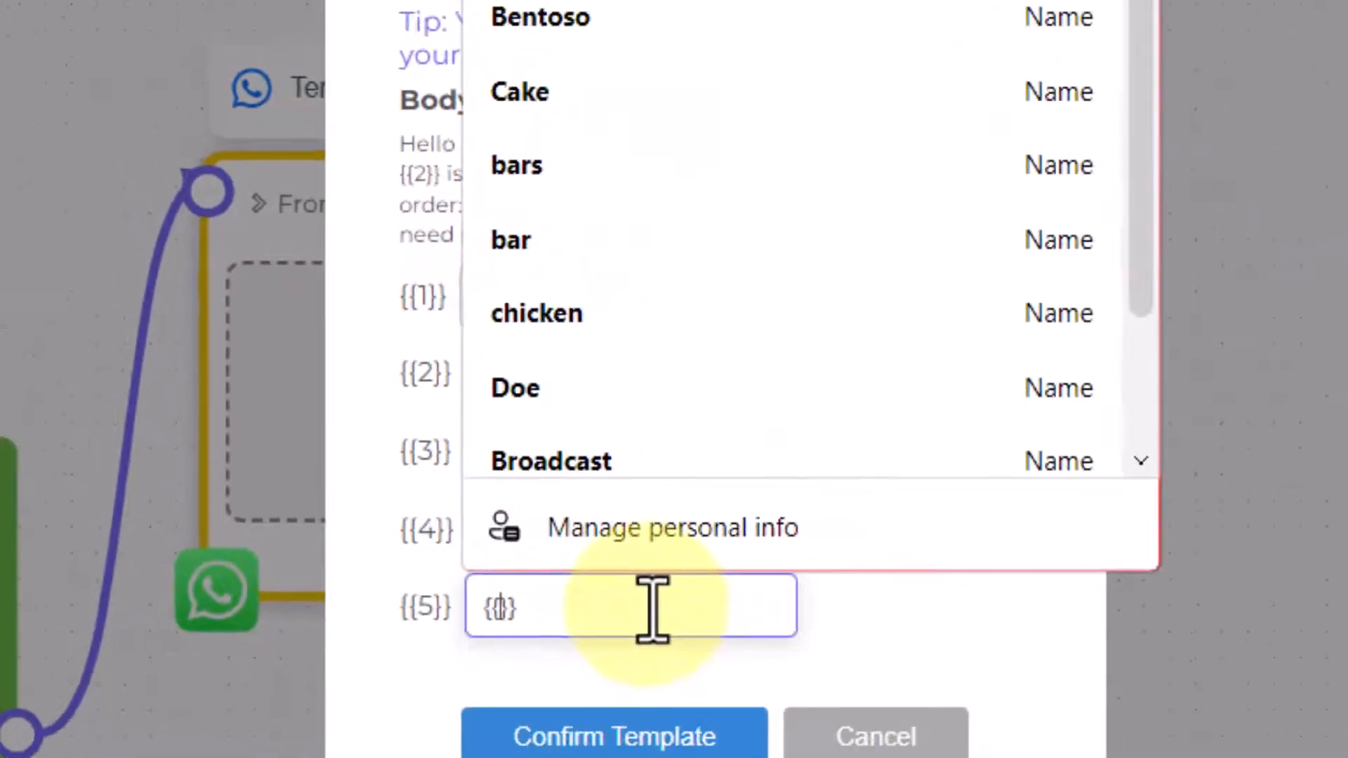
{"action": "key", "text": "ctrl+v"}
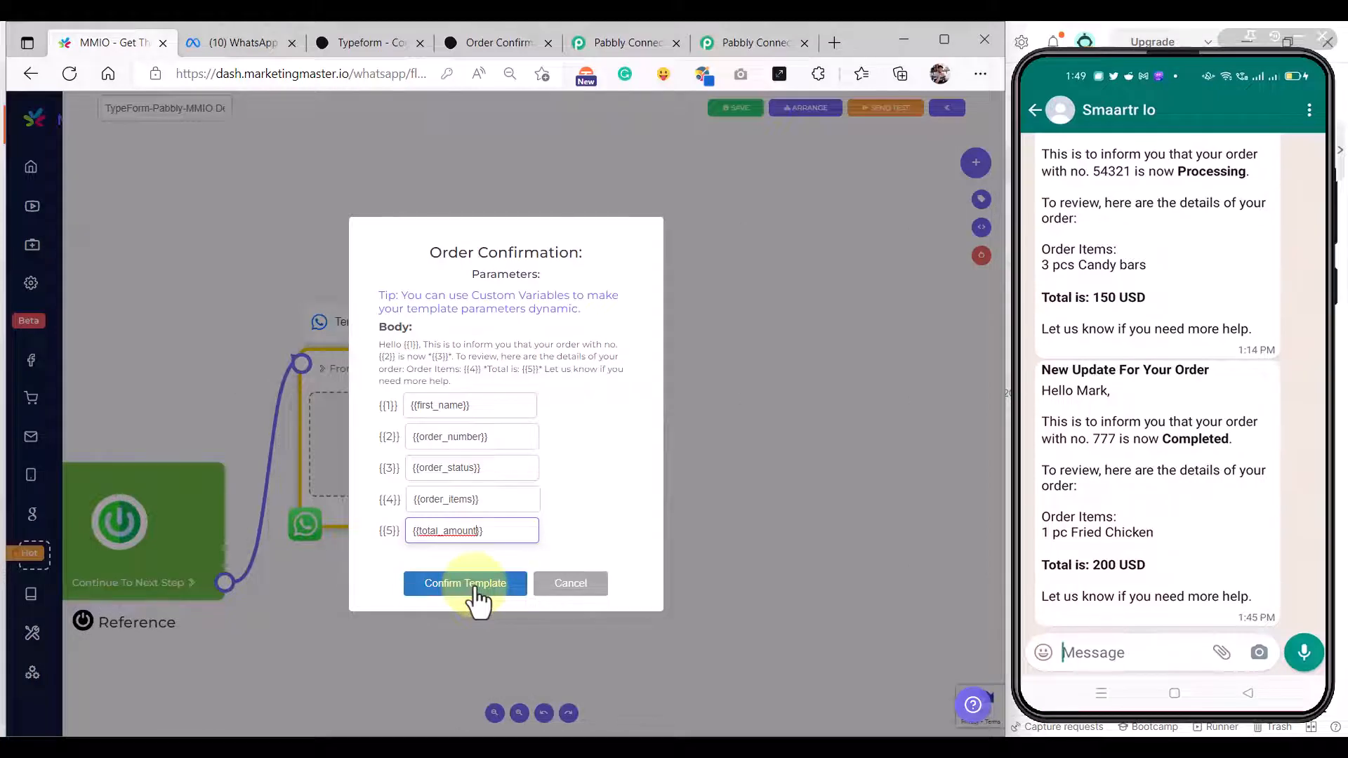
Step: Confirm the template parameters and save the MMIO flow, switching to Pabbly Connect to send a test request
{"action": "left_click", "coordinate": [476, 595]}
{"action": "left_click", "coordinate": [738, 112]}
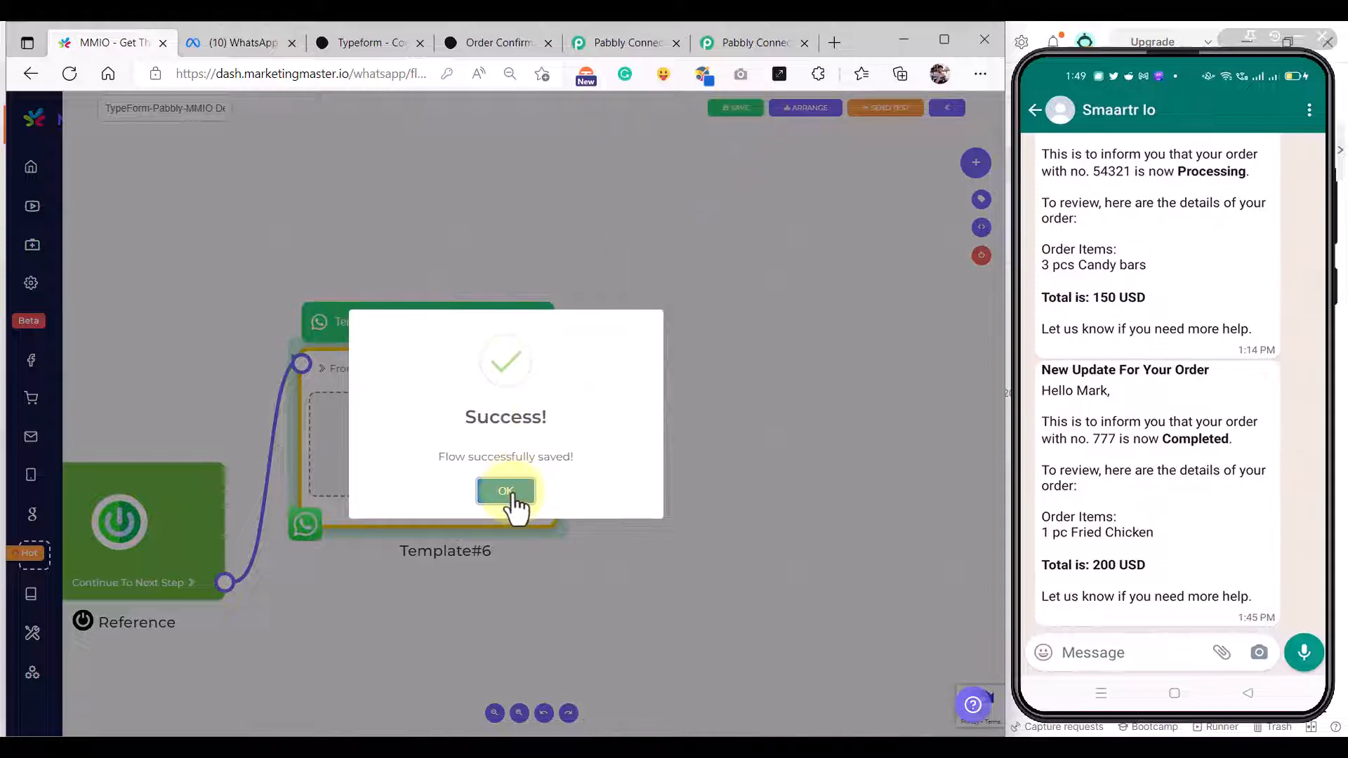
{"action": "left_click", "coordinate": [516, 500]}
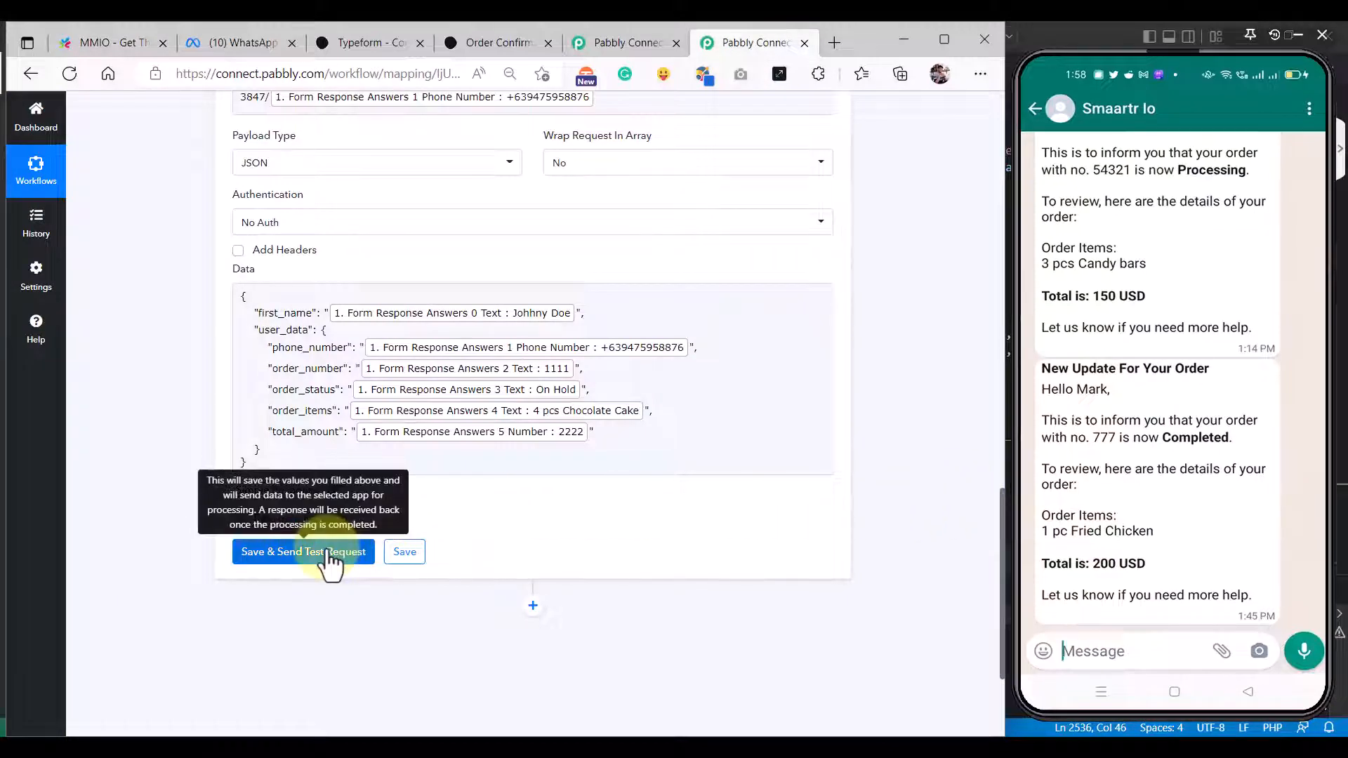
{"action": "left_click", "coordinate": [327, 553]}
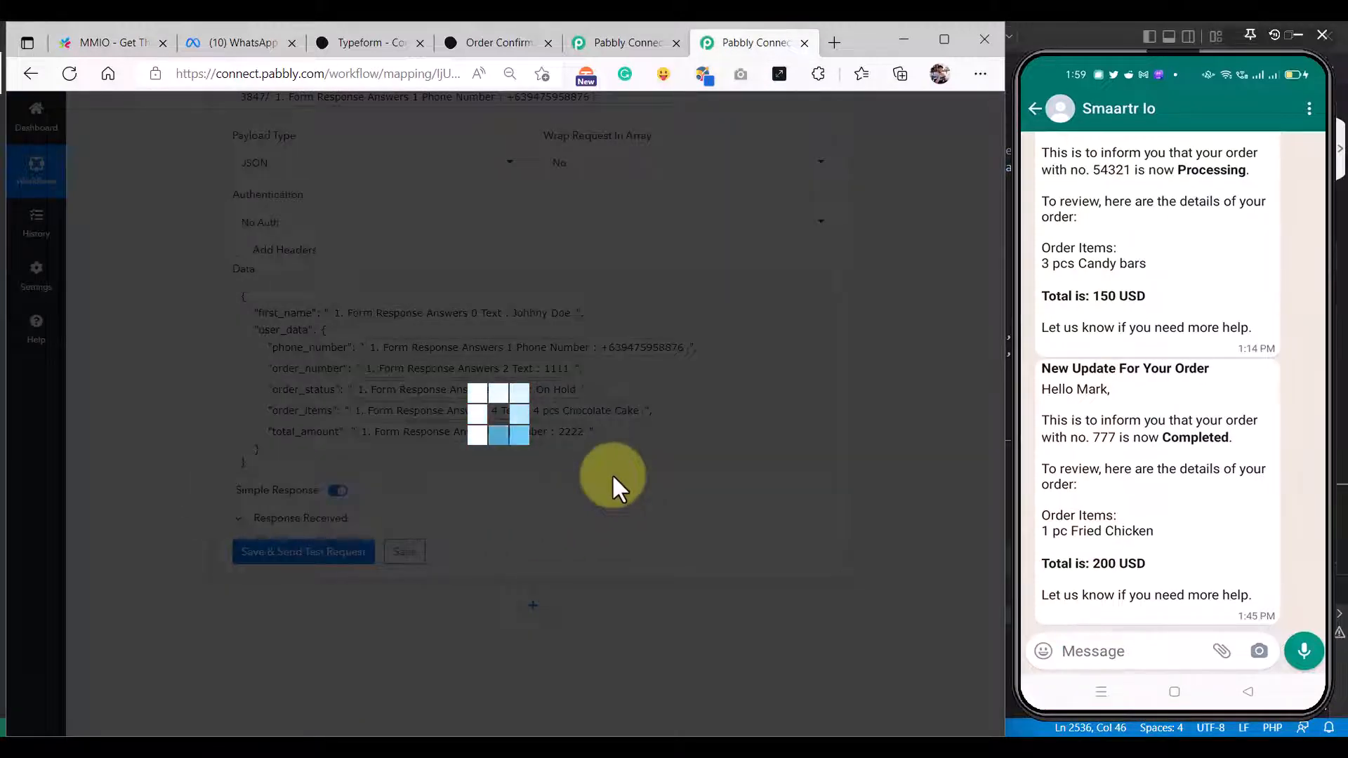
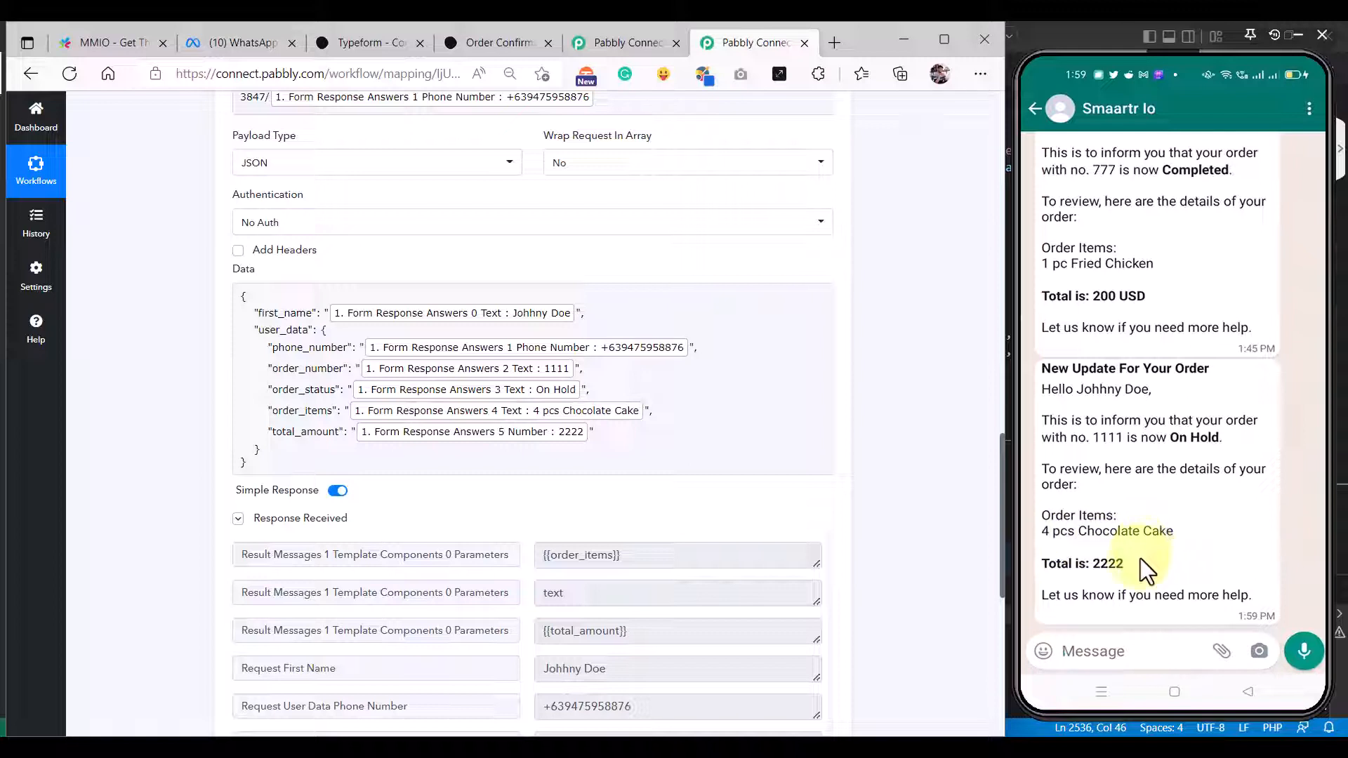
Step: Add a "currency" key with the value "USD" below total_amount in the user_data block of the Pabbly JSON body
{"action": "left_click", "coordinate": [649, 436]}
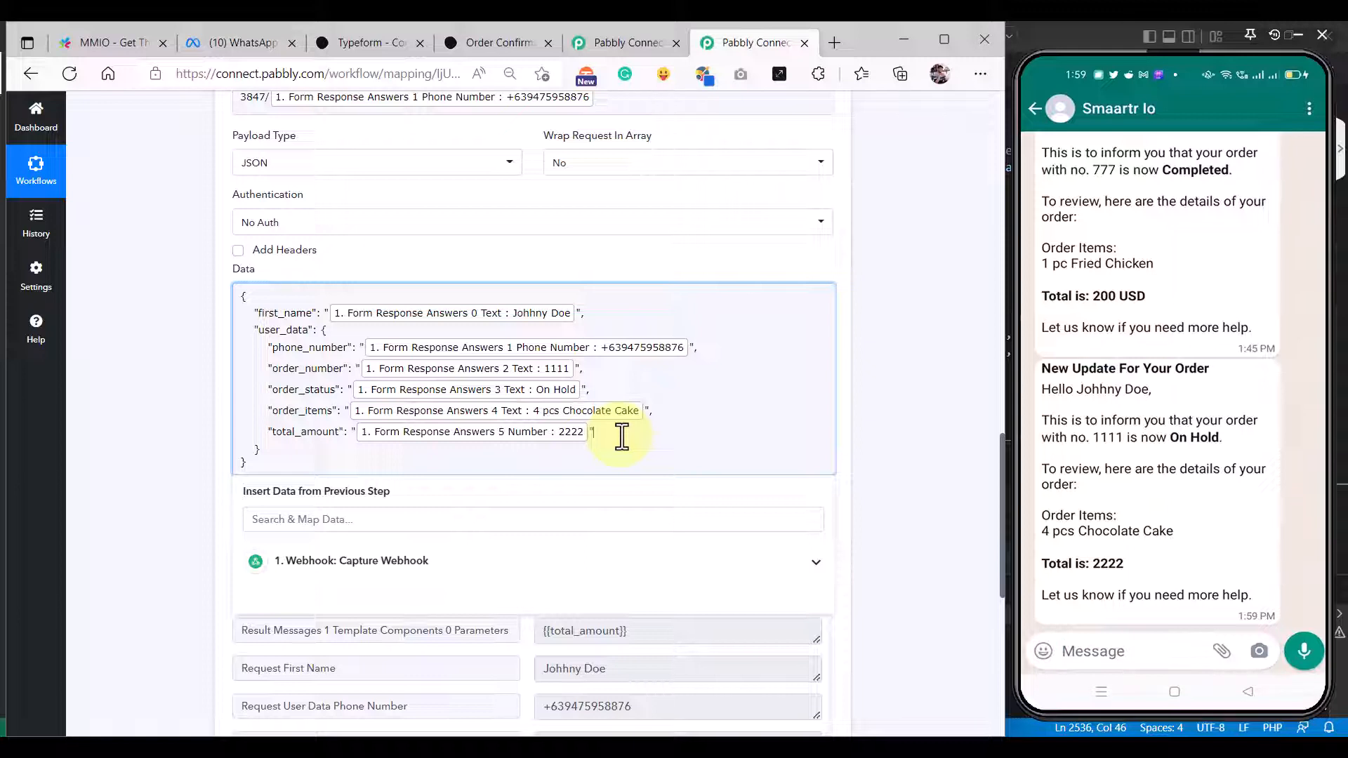
{"action": "key", "text": "Return"}
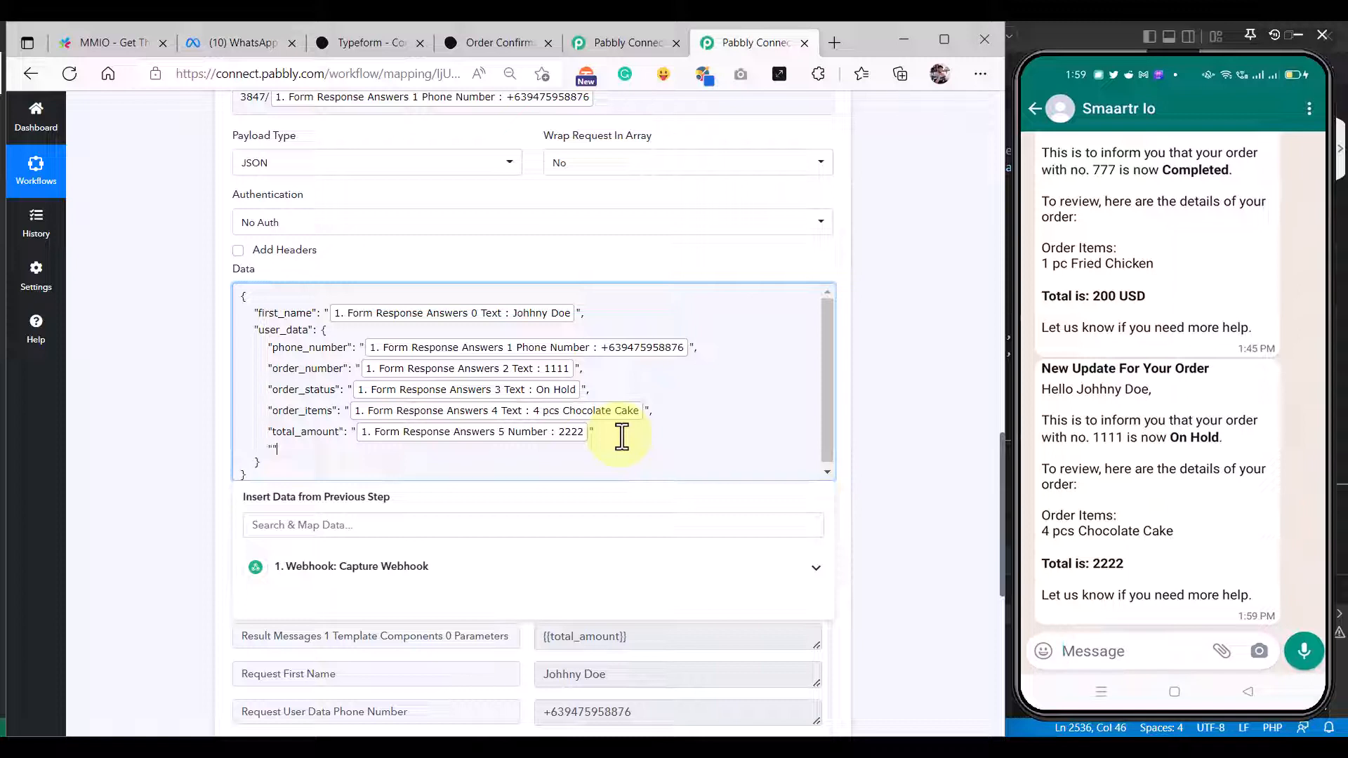
{"action": "type", "text": "\"d"}
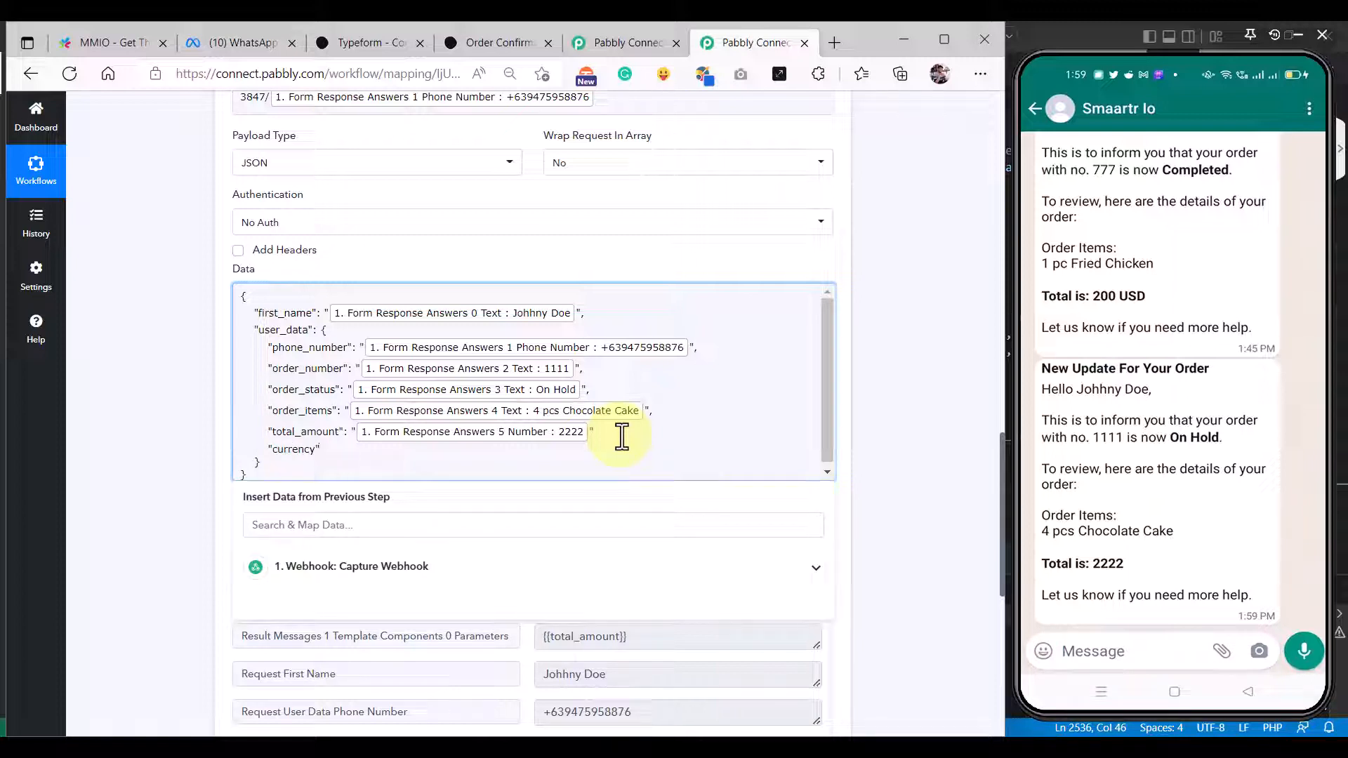
{"action": "type", "text": "urrency\":"}
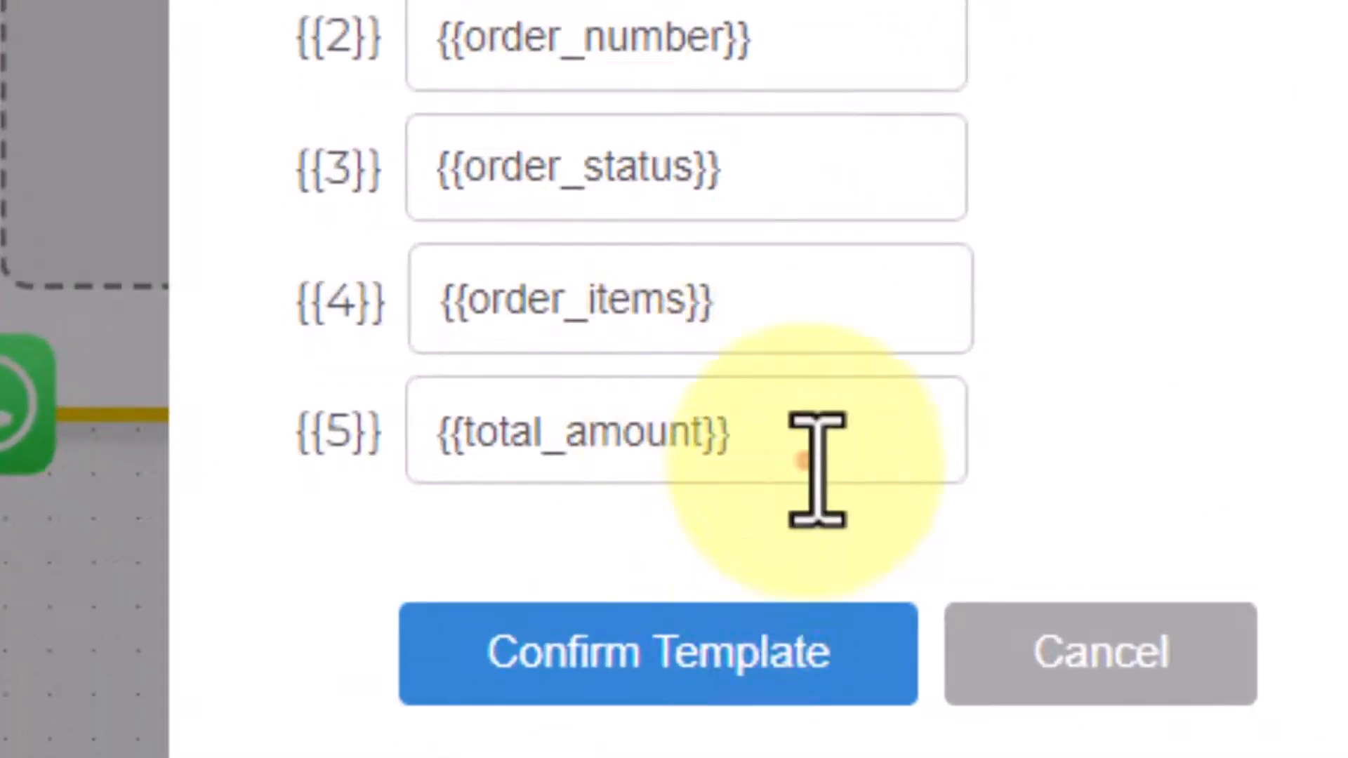
Step: Append {{currency}} after {{total_amount}} in body parameter {{5}} of the MMIO template, confirm the template and save the flow
{"action": "left_click", "coordinate": [819, 446]}
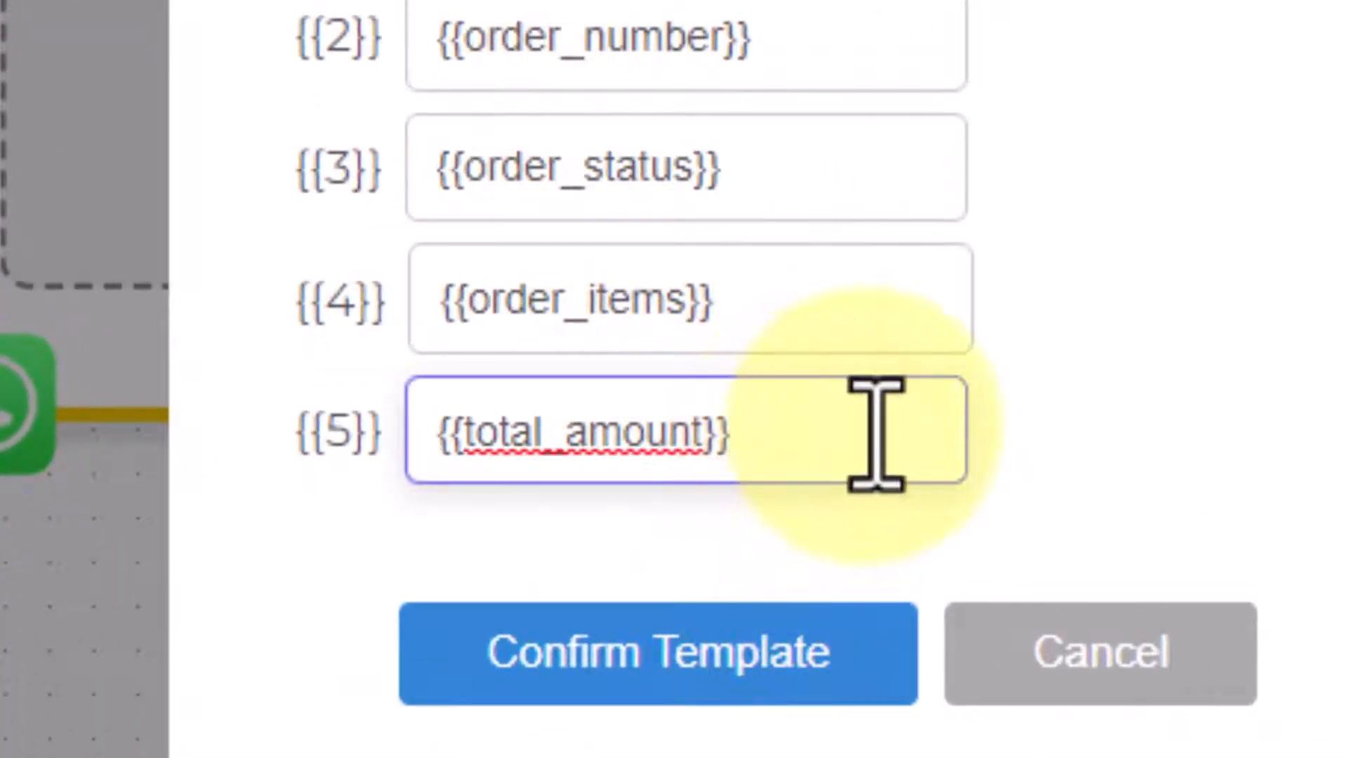
{"action": "type", "text": "{{}}"}
{"action": "key", "text": "Left"}
{"action": "key", "text": "Left"}
{"action": "type", "text": "currency"}
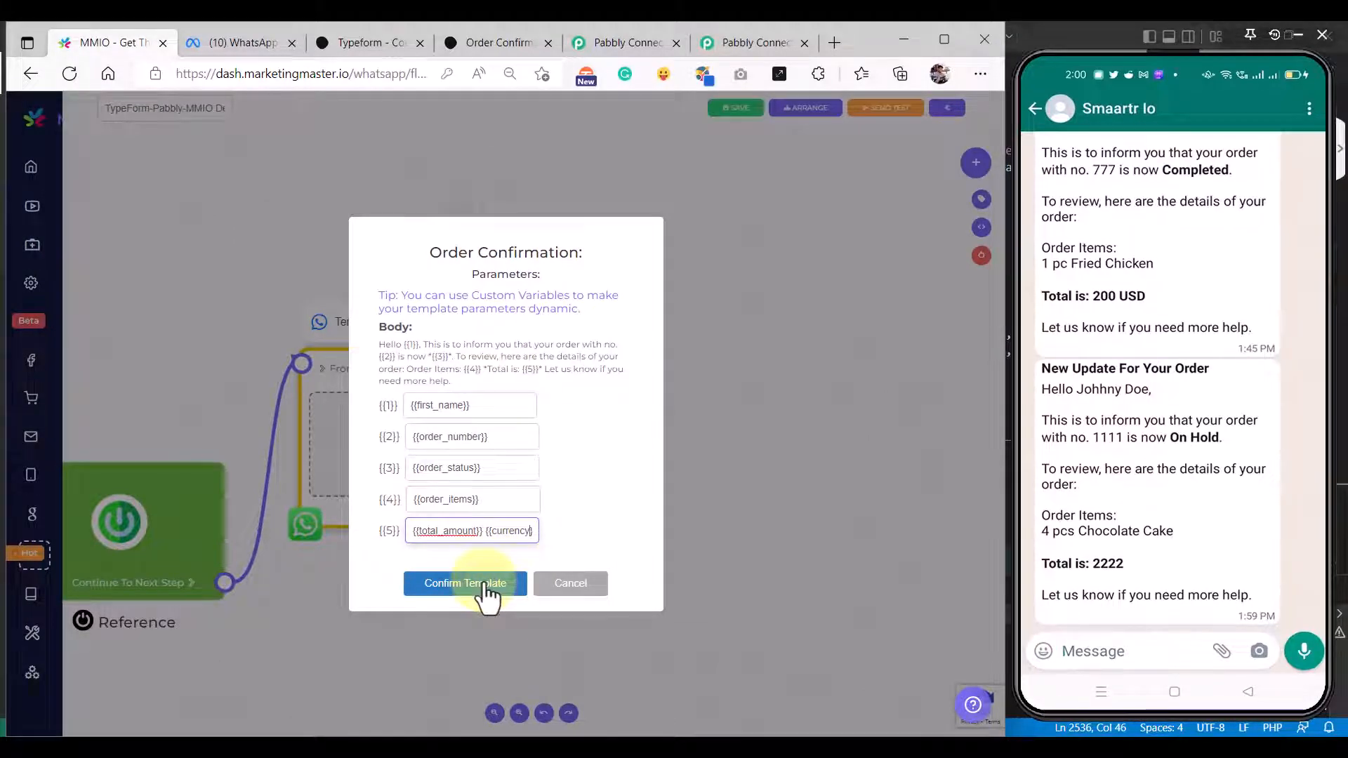
{"action": "left_click", "coordinate": [484, 584]}
{"action": "left_click", "coordinate": [728, 108]}
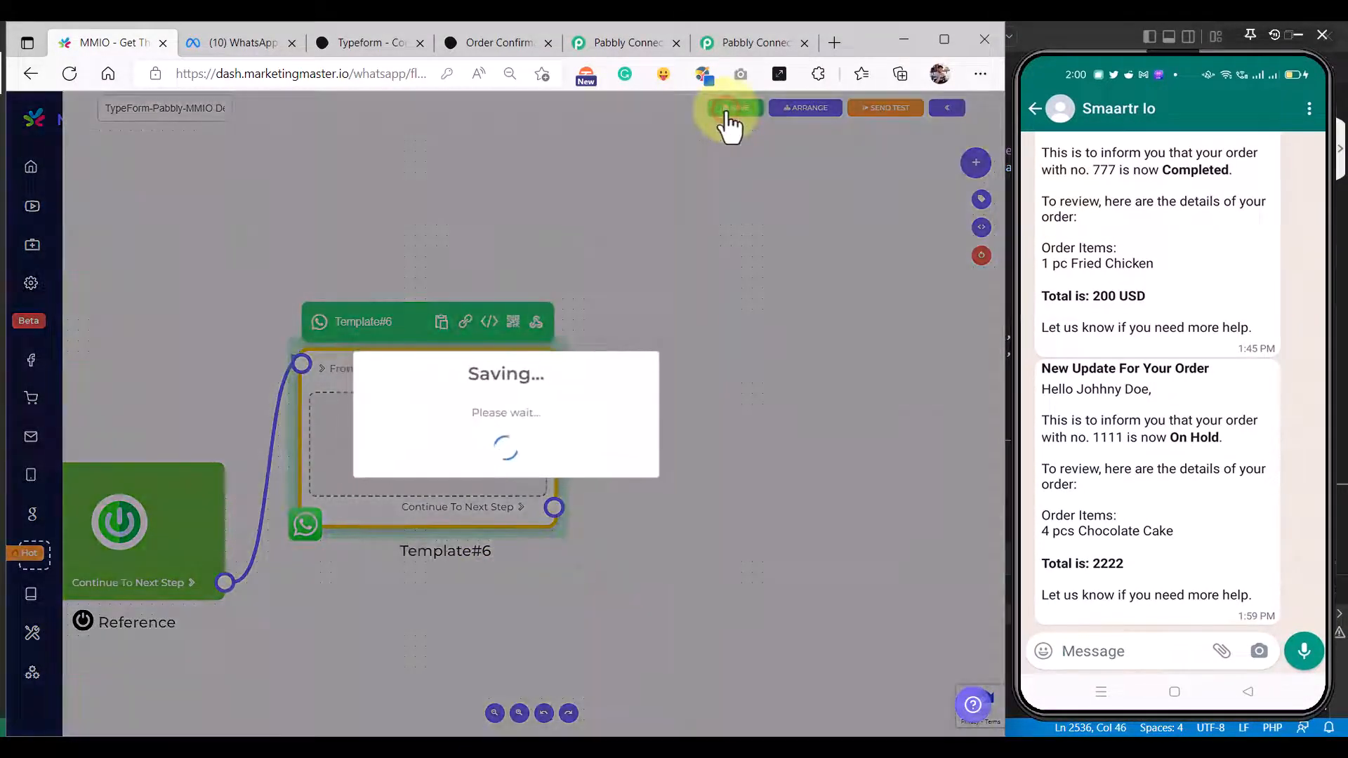
Step: Return to Pabbly Connect and add the missing comma at the end of the total_amount line in the JSON body
{"action": "left_click", "coordinate": [725, 47]}
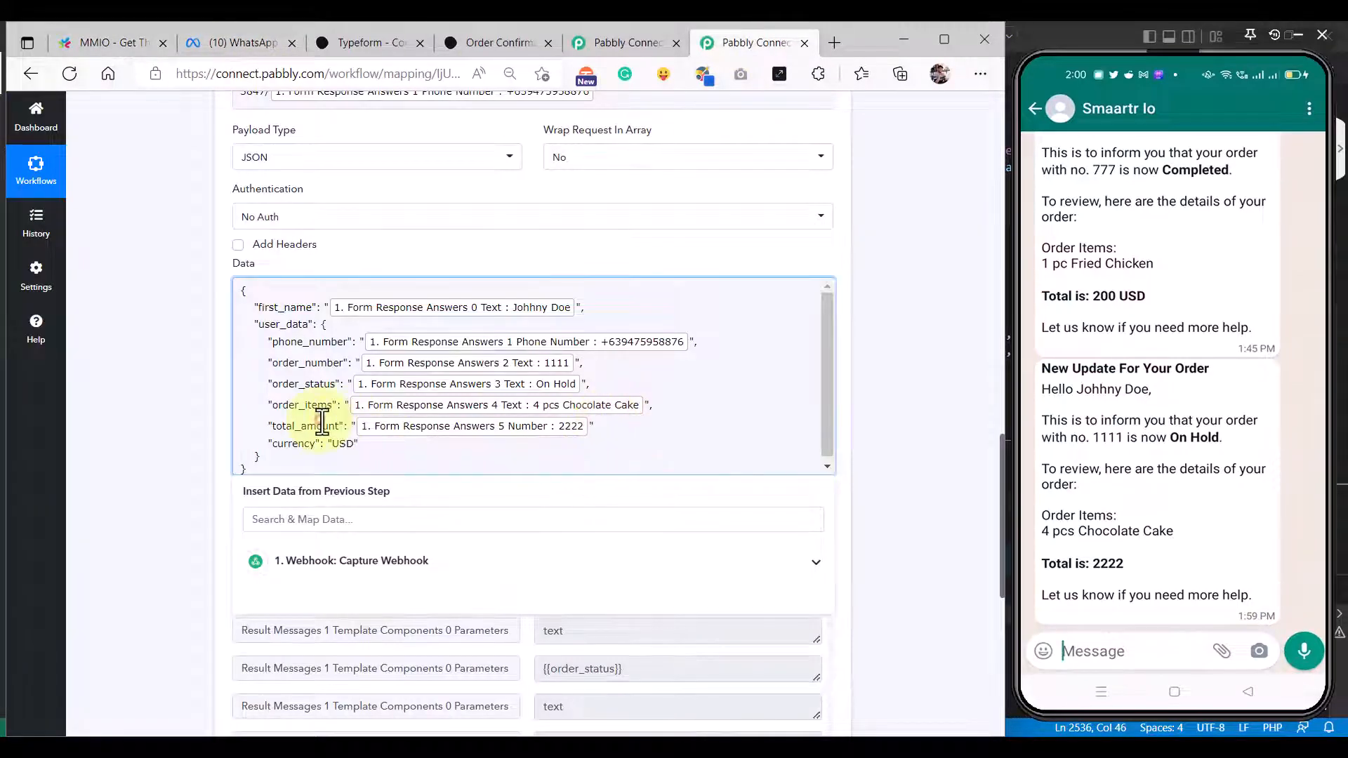
{"action": "left_click", "coordinate": [322, 426]}
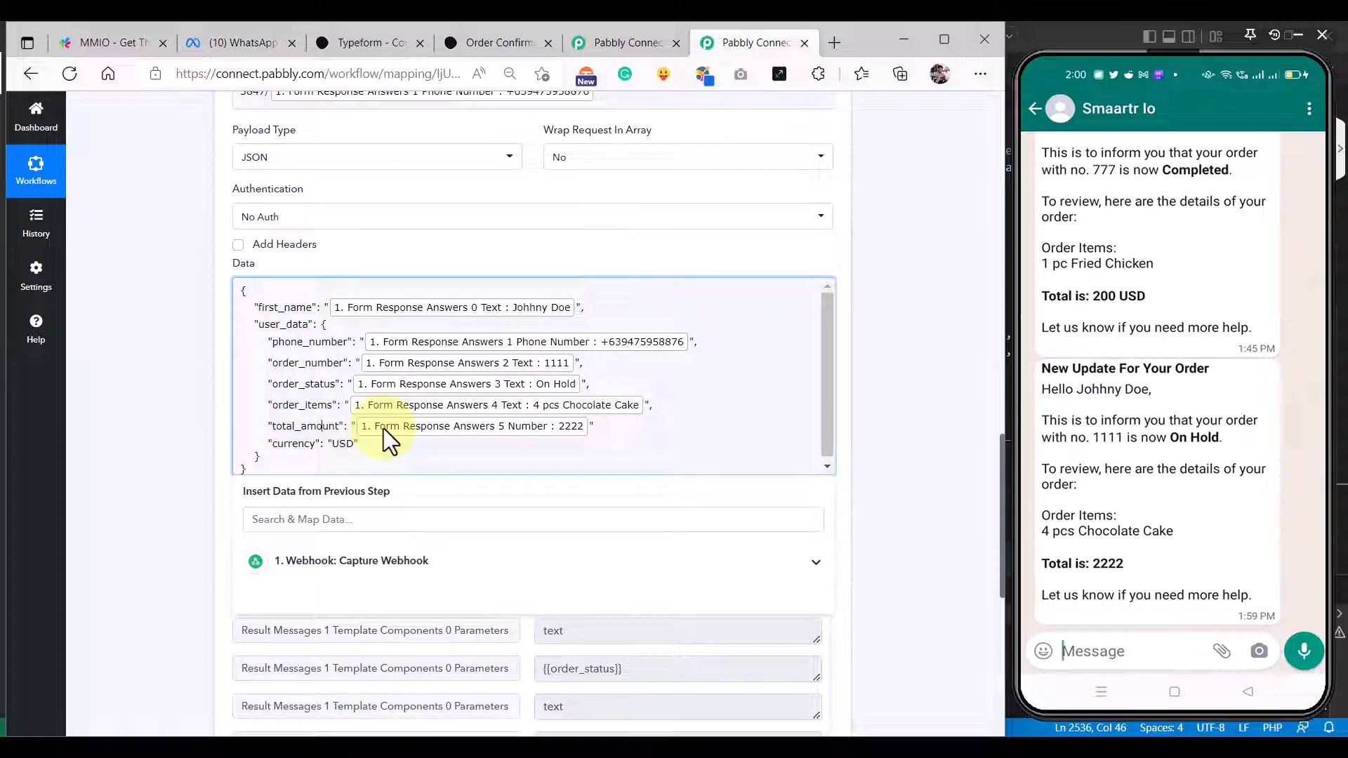
{"action": "key", "text": "End"}
{"action": "type", "text": ","}
Step: Collapse the received response in the API action and send another test request with the updated JSON body
{"action": "scroll", "coordinate": [326, 519], "scroll_direction": "down", "scroll_amount": 3}
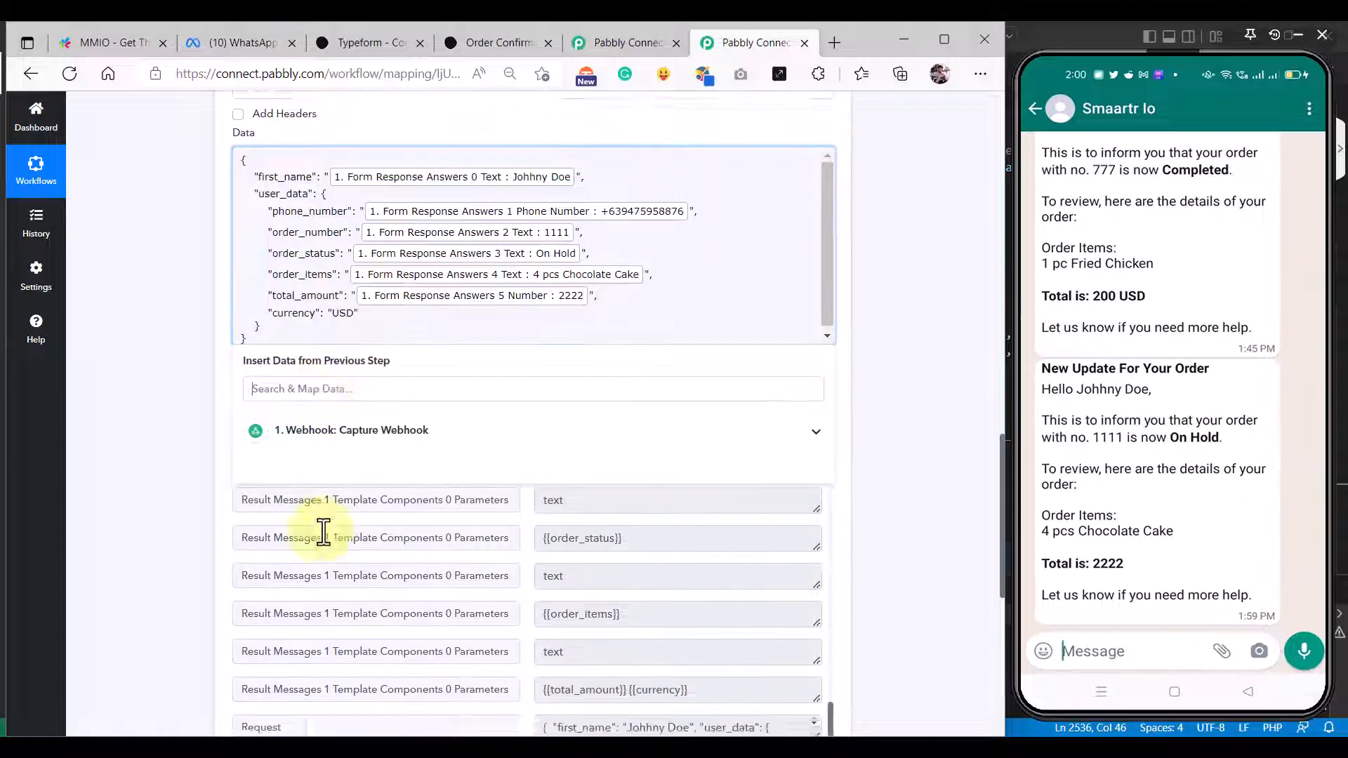
{"action": "left_click", "coordinate": [150, 508]}
{"action": "left_click", "coordinate": [284, 327]}
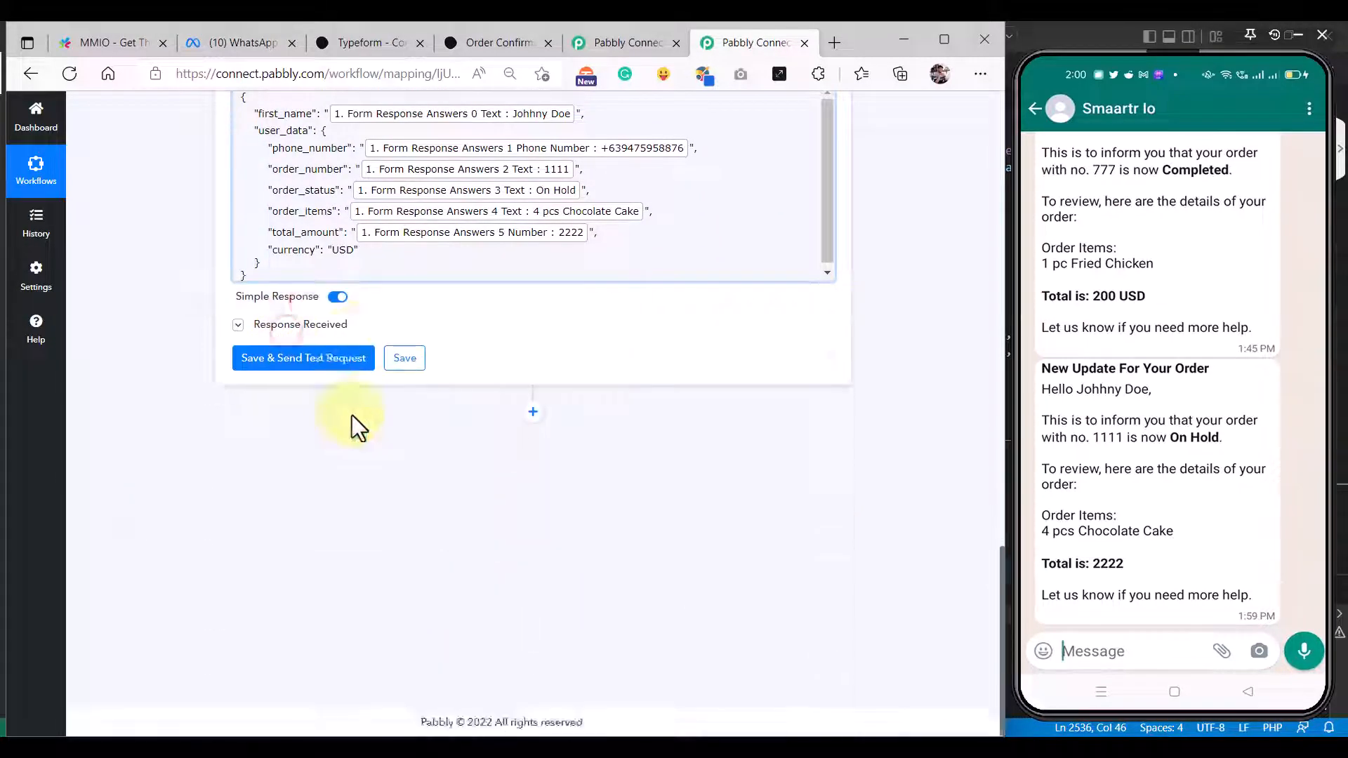
{"action": "scroll", "coordinate": [361, 459], "scroll_direction": "up", "scroll_amount": 3}
{"action": "left_click", "coordinate": [304, 552]}
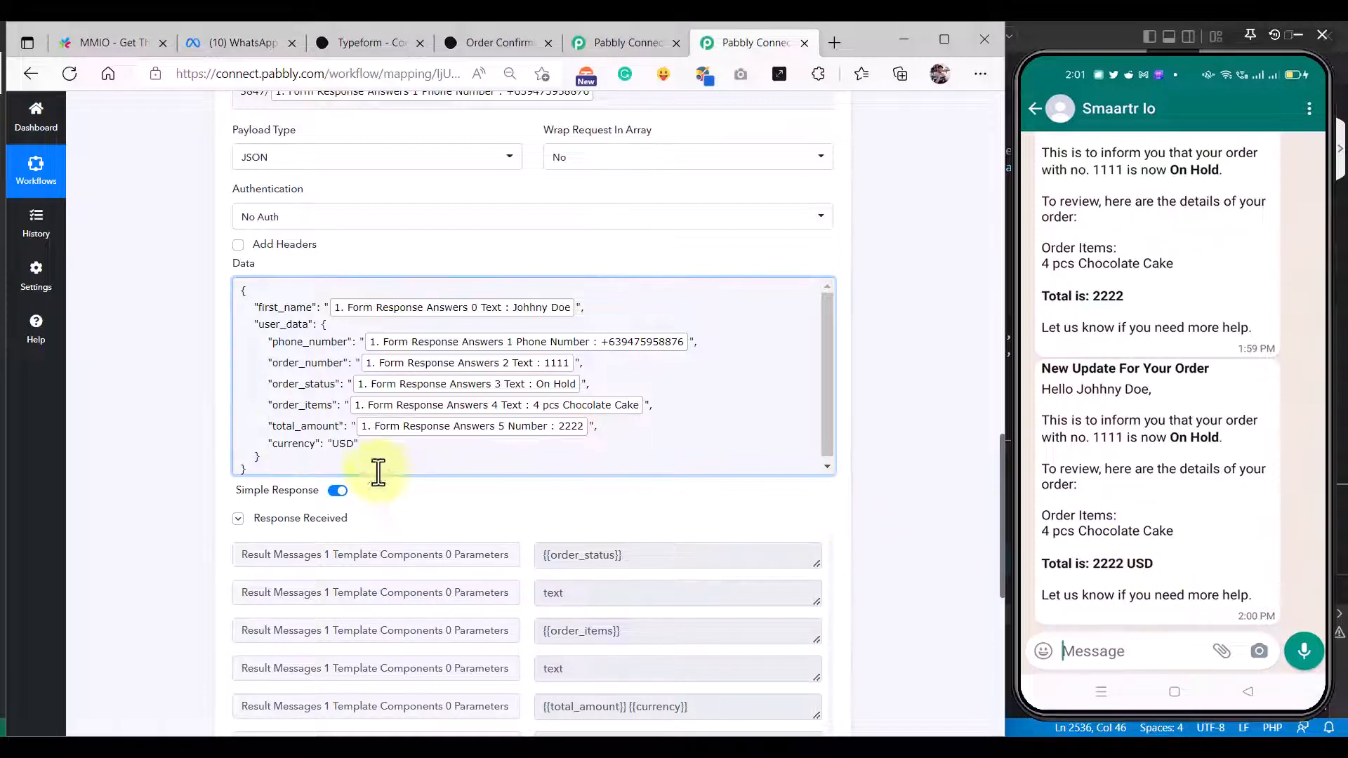
Step: Check the total_amount, currency and order_items entries in the Pabbly JSON body
{"action": "left_click", "coordinate": [287, 434]}
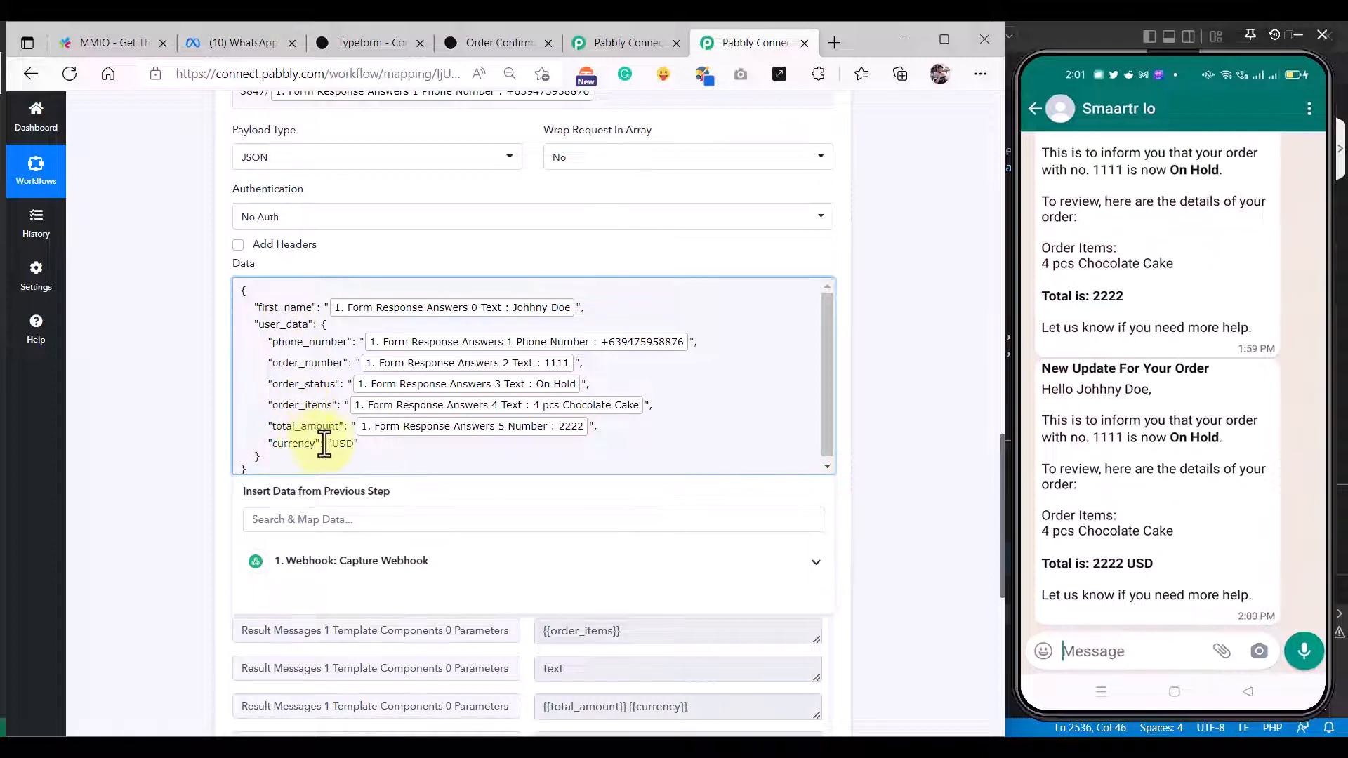
{"action": "left_click", "coordinate": [367, 444]}
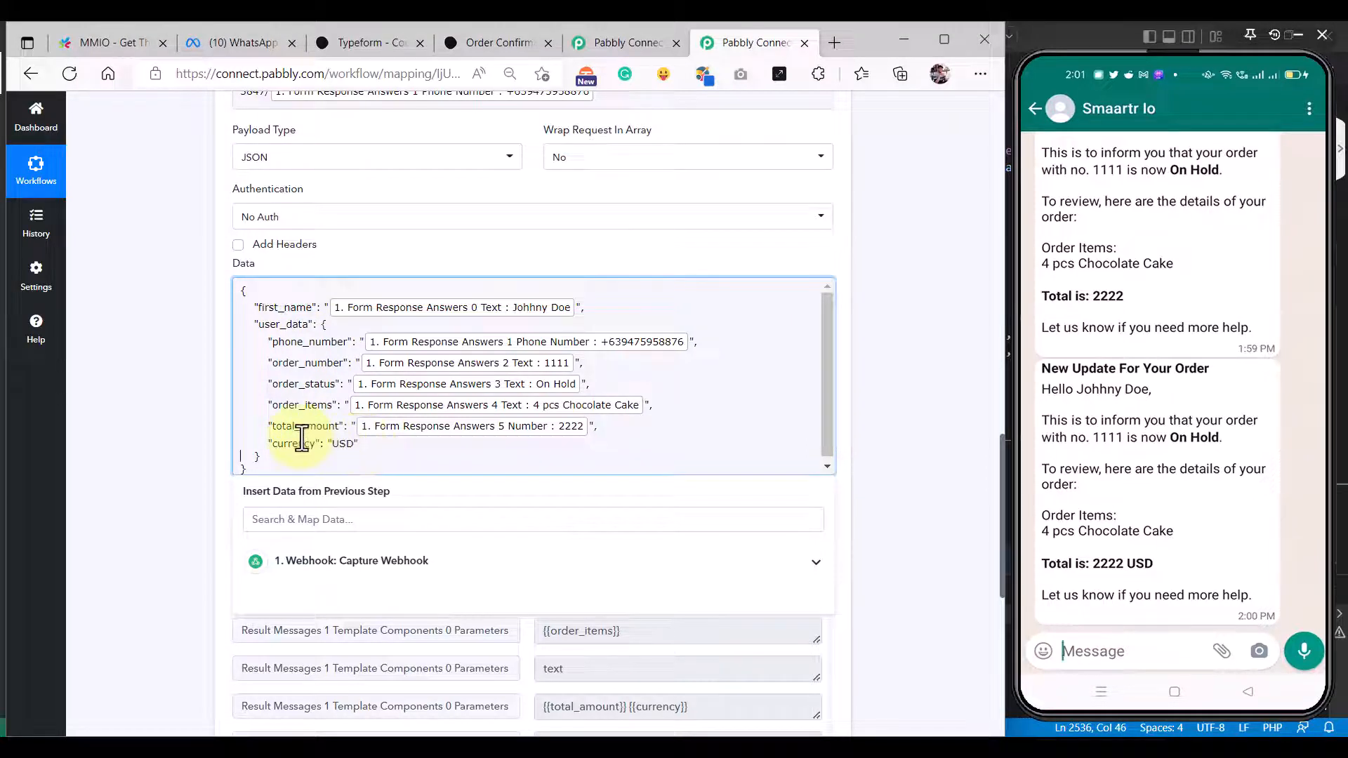
{"action": "double_click", "coordinate": [302, 406]}
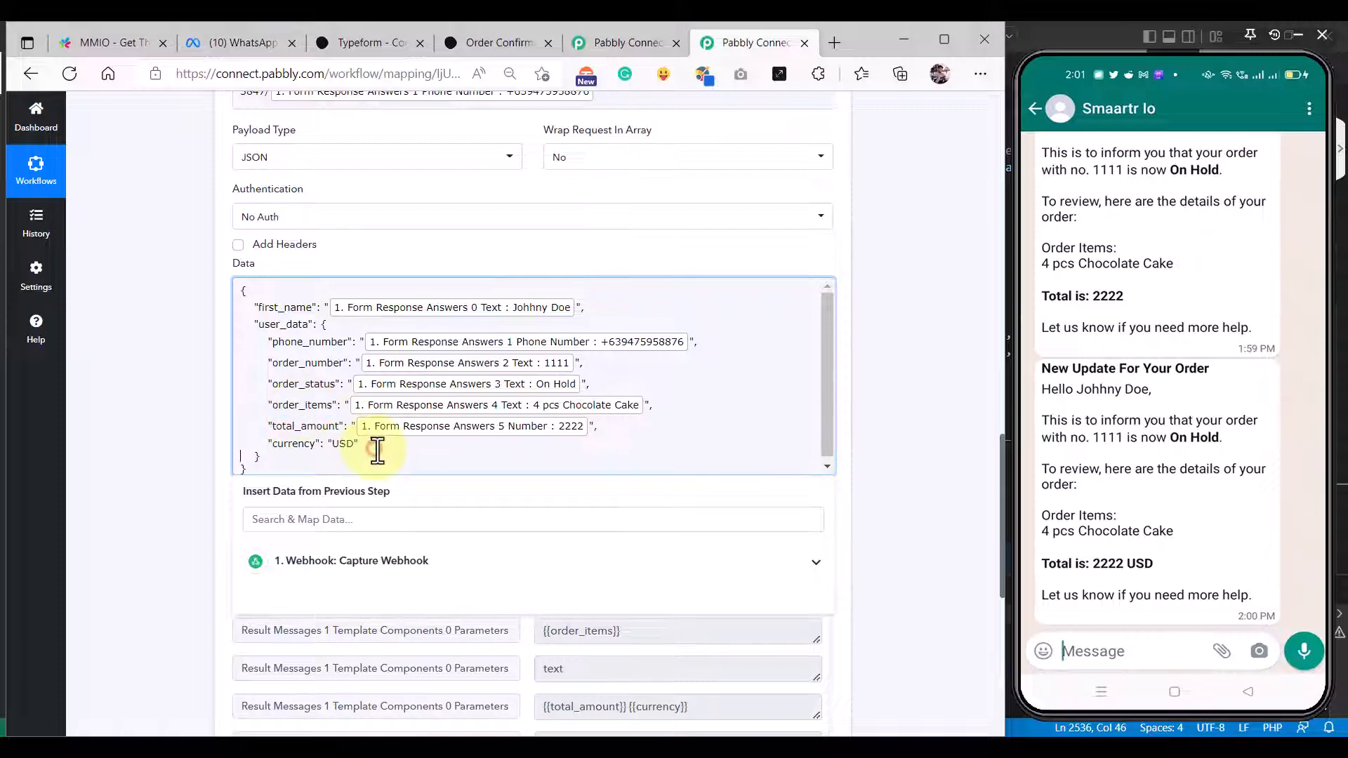
Step: Save the API by Pabbly action of the TypeForm MMIO-WhatsApp Demo workflow and dismiss the confirmation
{"action": "scroll", "coordinate": [889, 351], "scroll_direction": "up", "scroll_amount": 15}
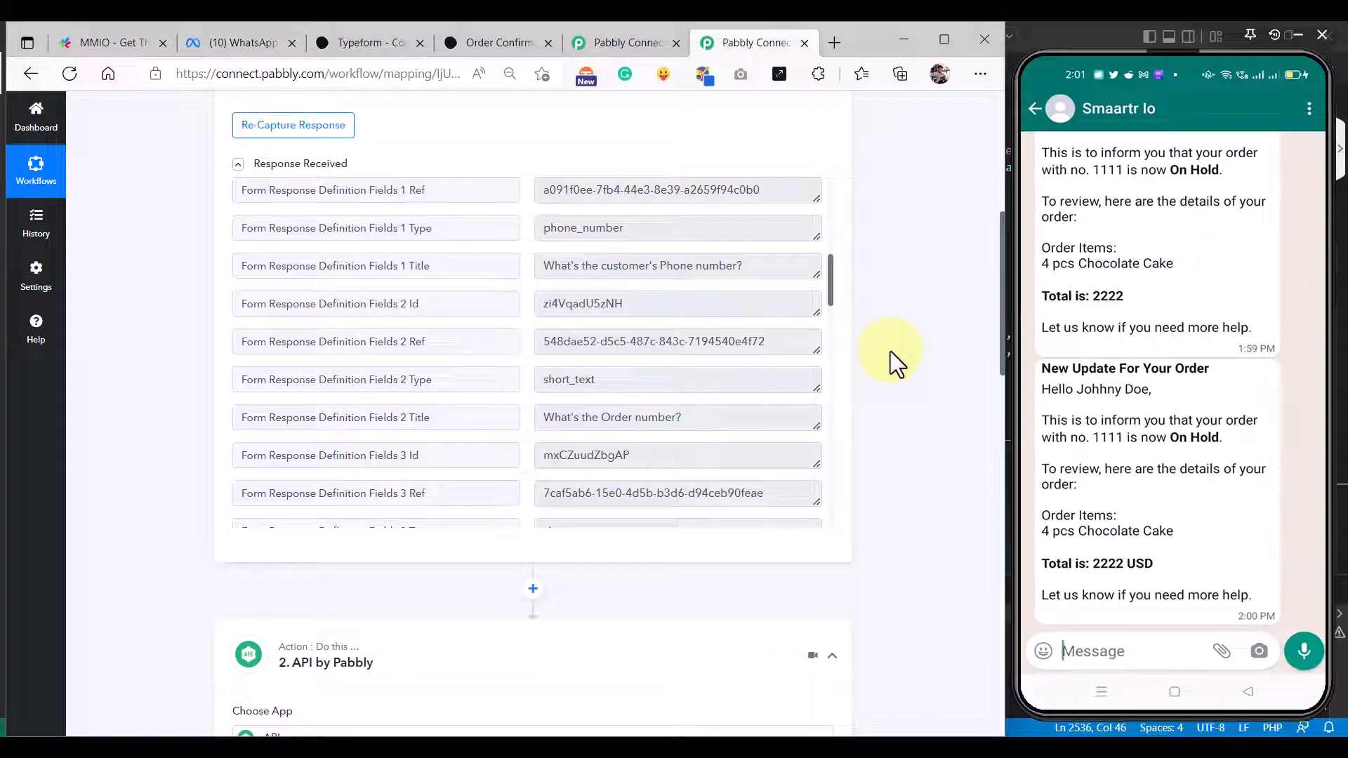
{"action": "left_click", "coordinate": [500, 45]}
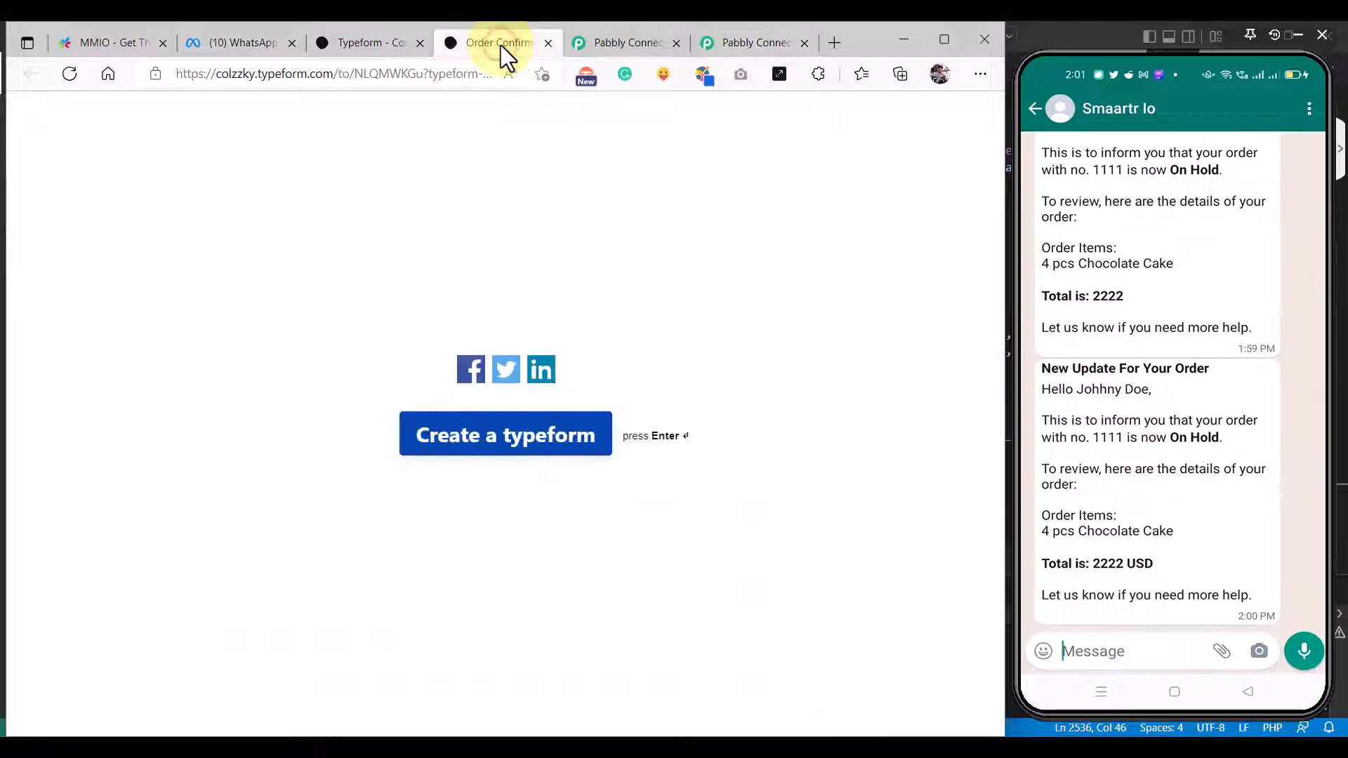
{"action": "left_click", "coordinate": [763, 45]}
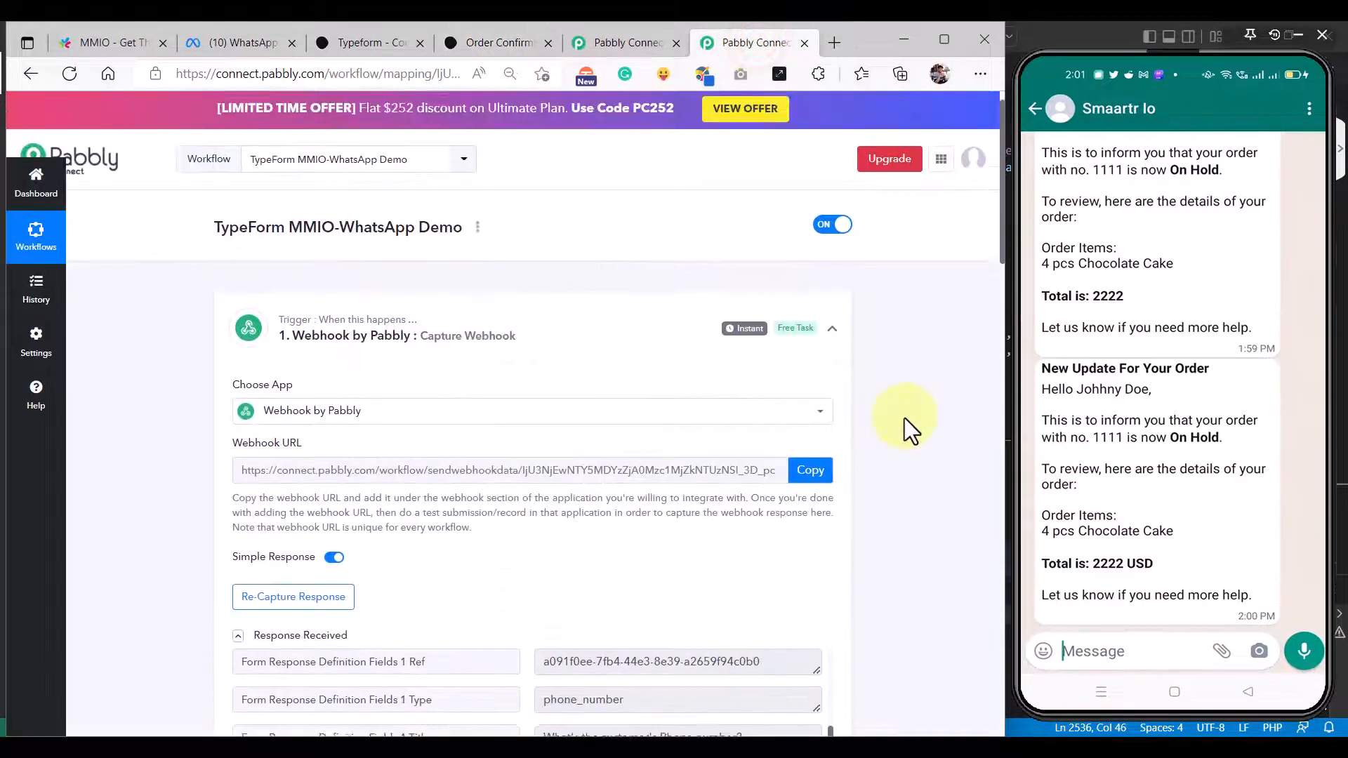
{"action": "scroll", "coordinate": [903, 499], "scroll_direction": "down", "scroll_amount": 10}
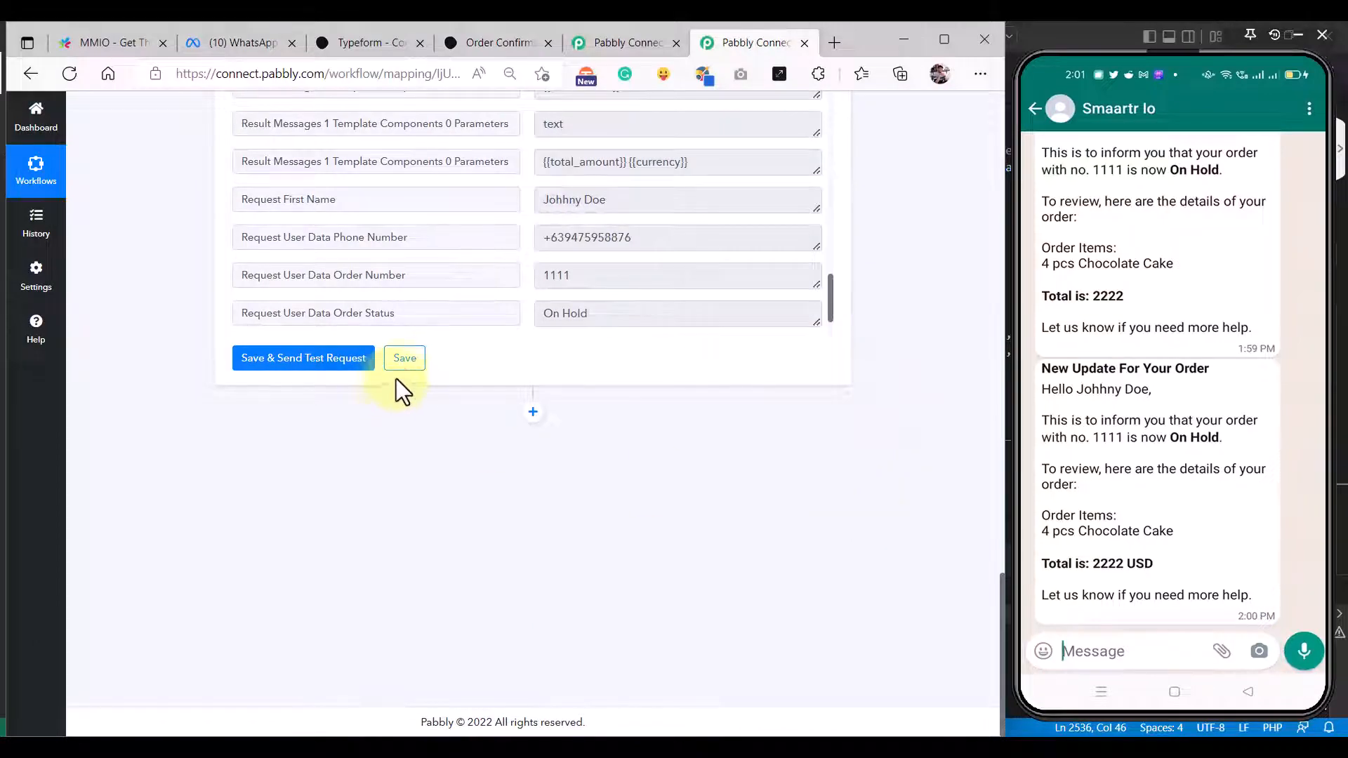
{"action": "left_click", "coordinate": [404, 362]}
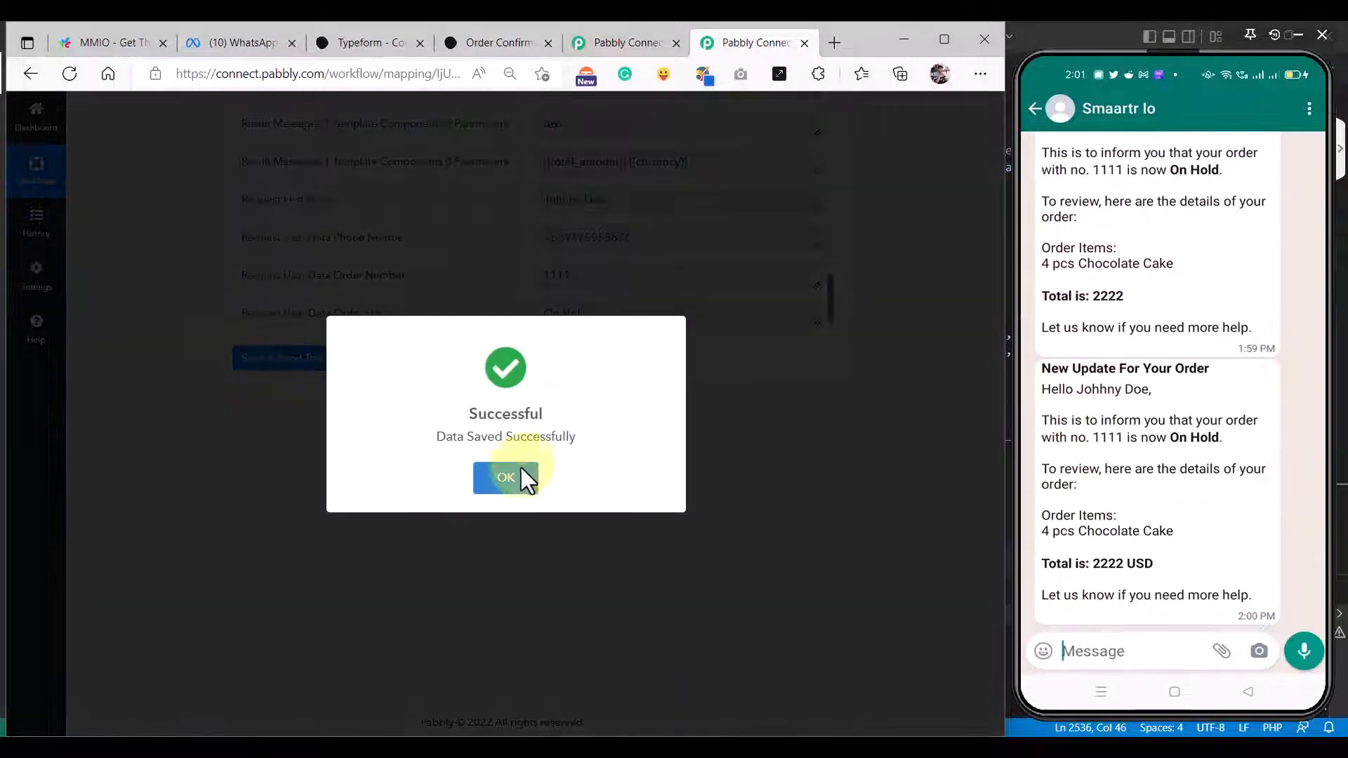
{"action": "left_click", "coordinate": [528, 479]}
{"action": "scroll", "coordinate": [738, 467], "scroll_direction": "up", "scroll_amount": 15}
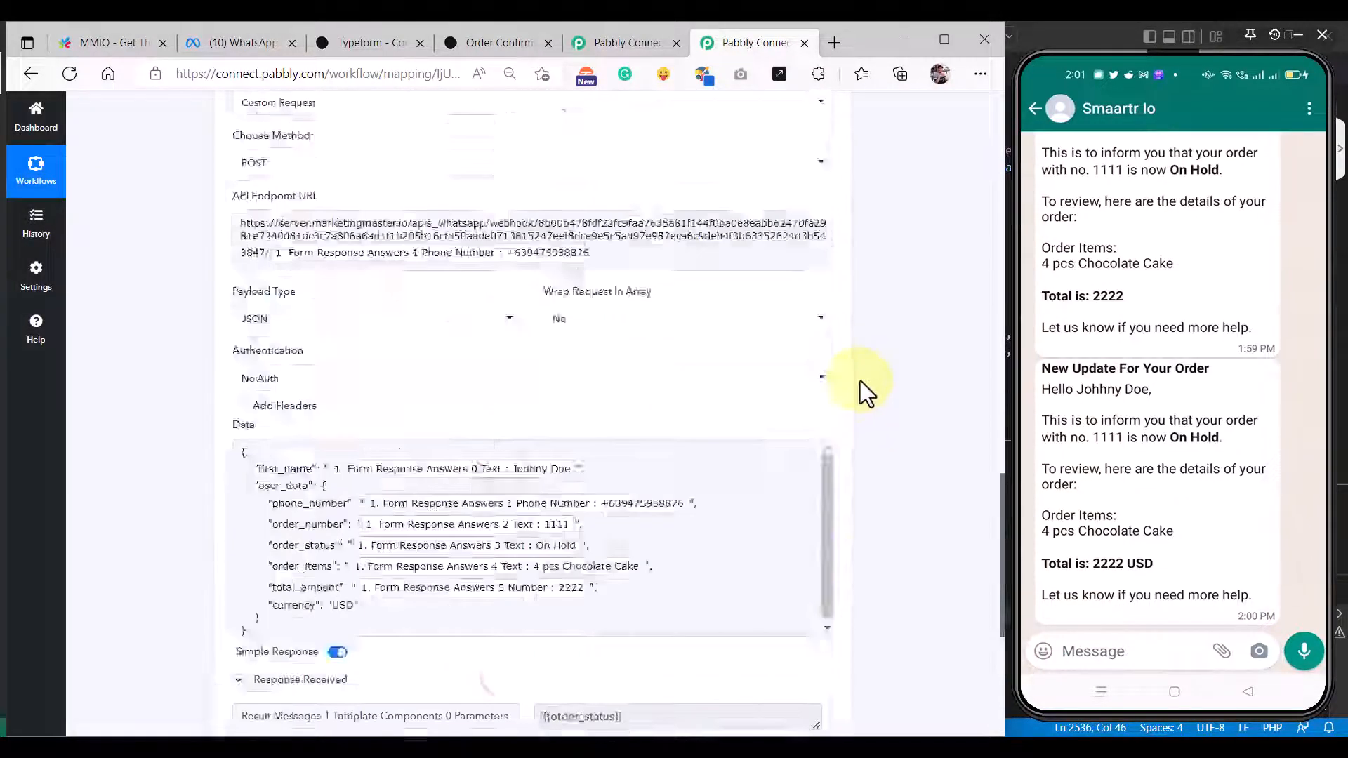
Step: Switch to the Typeform order confirmation form, move its browser tab after the Pabbly tabs and reload it for a new response
{"action": "left_click", "coordinate": [486, 42]}
{"action": "left_click_drag", "start_coordinate": [487, 43], "coordinate": [797, 54]}
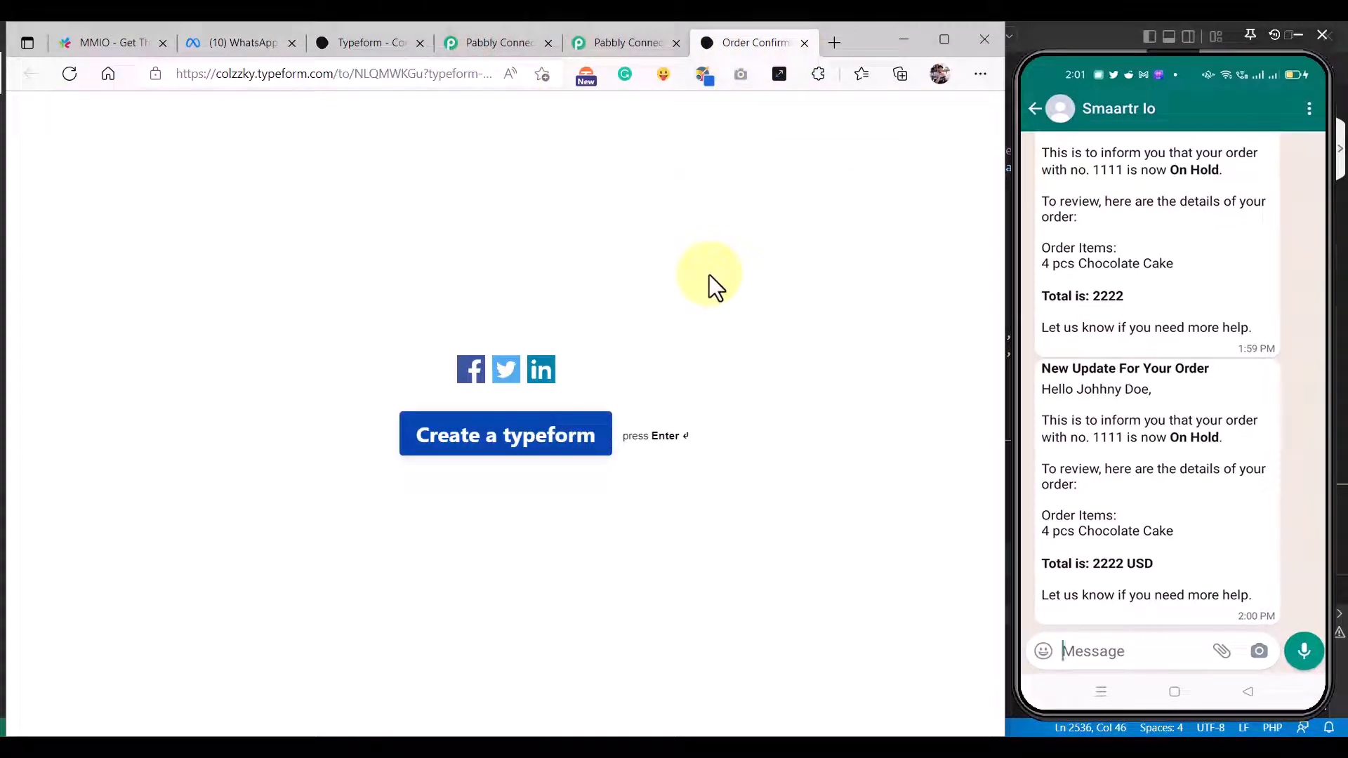
{"action": "key", "text": "F5"}
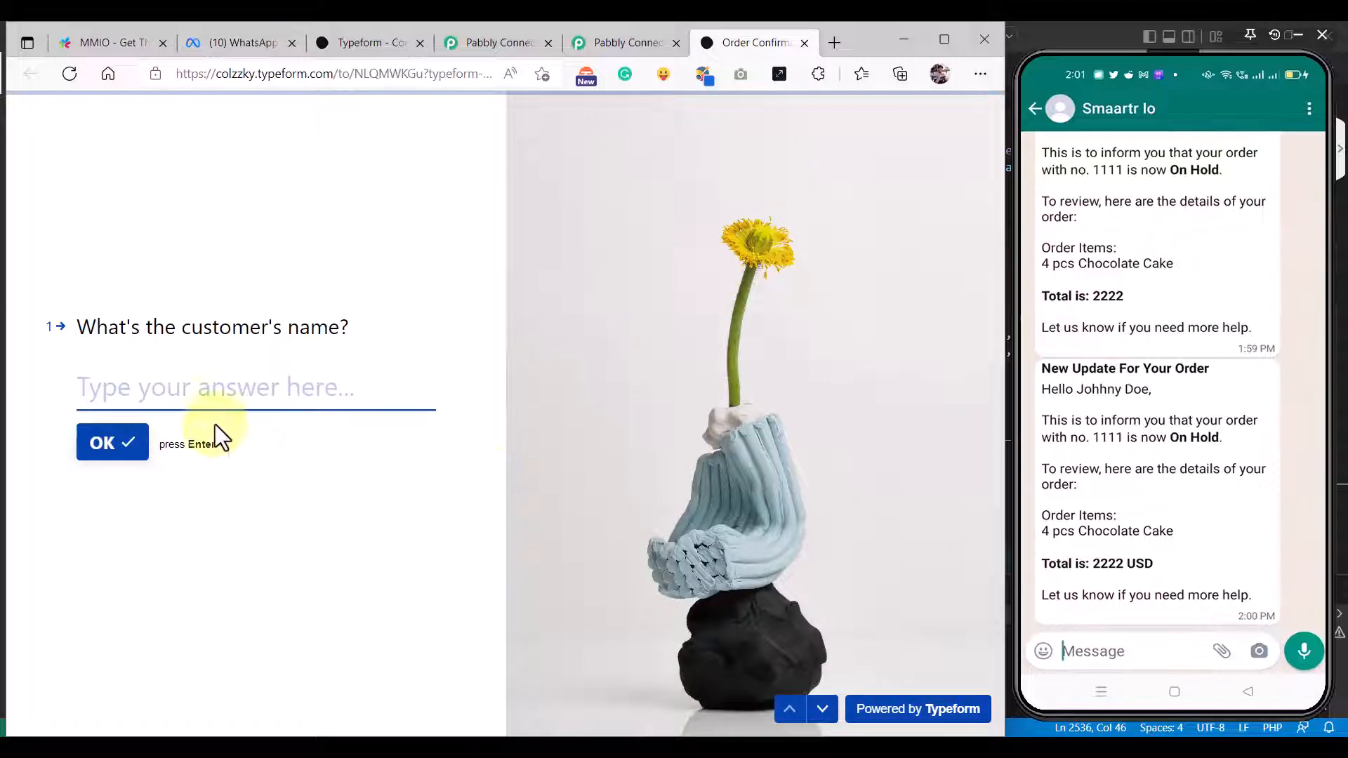
Step: Answer the first form question with the customer's full name and continue to the phone number question
{"action": "left_click", "coordinate": [219, 397]}
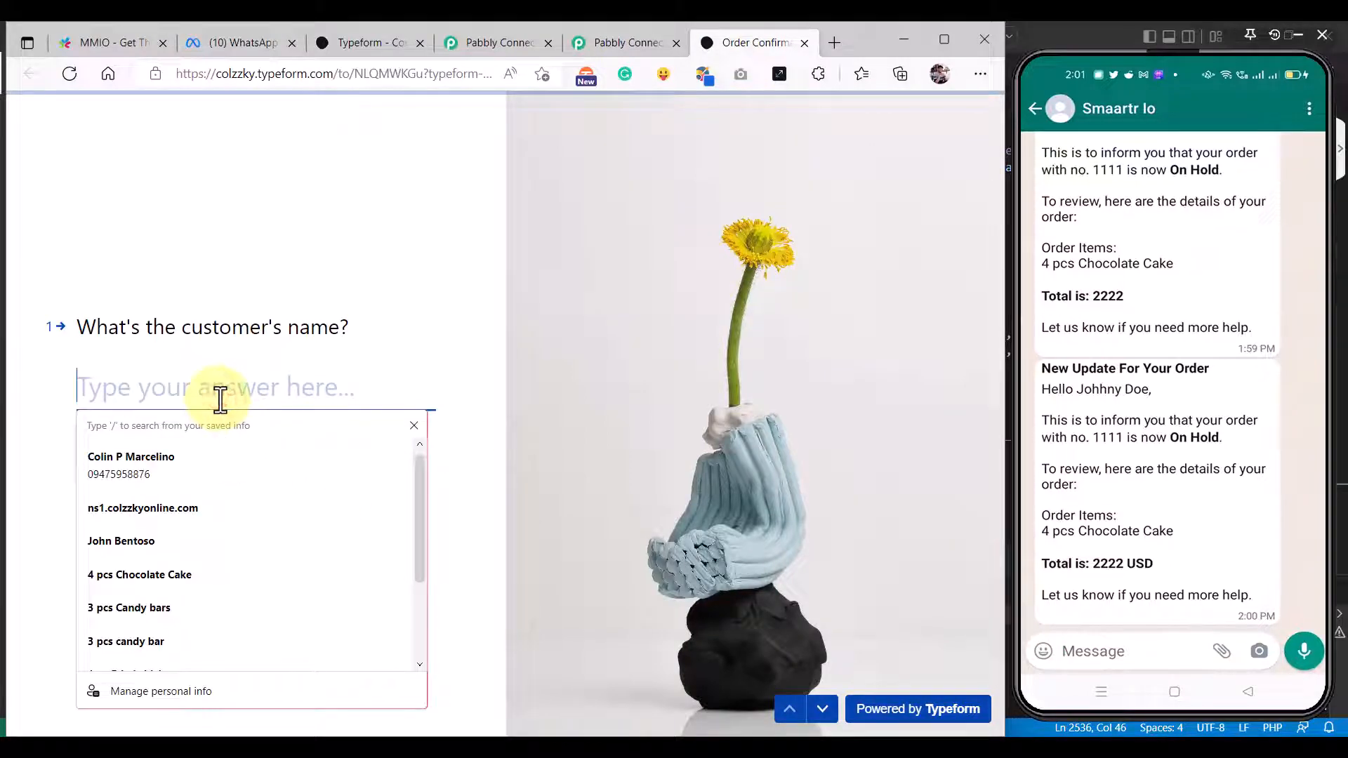
{"action": "type", "text": "Peter "}
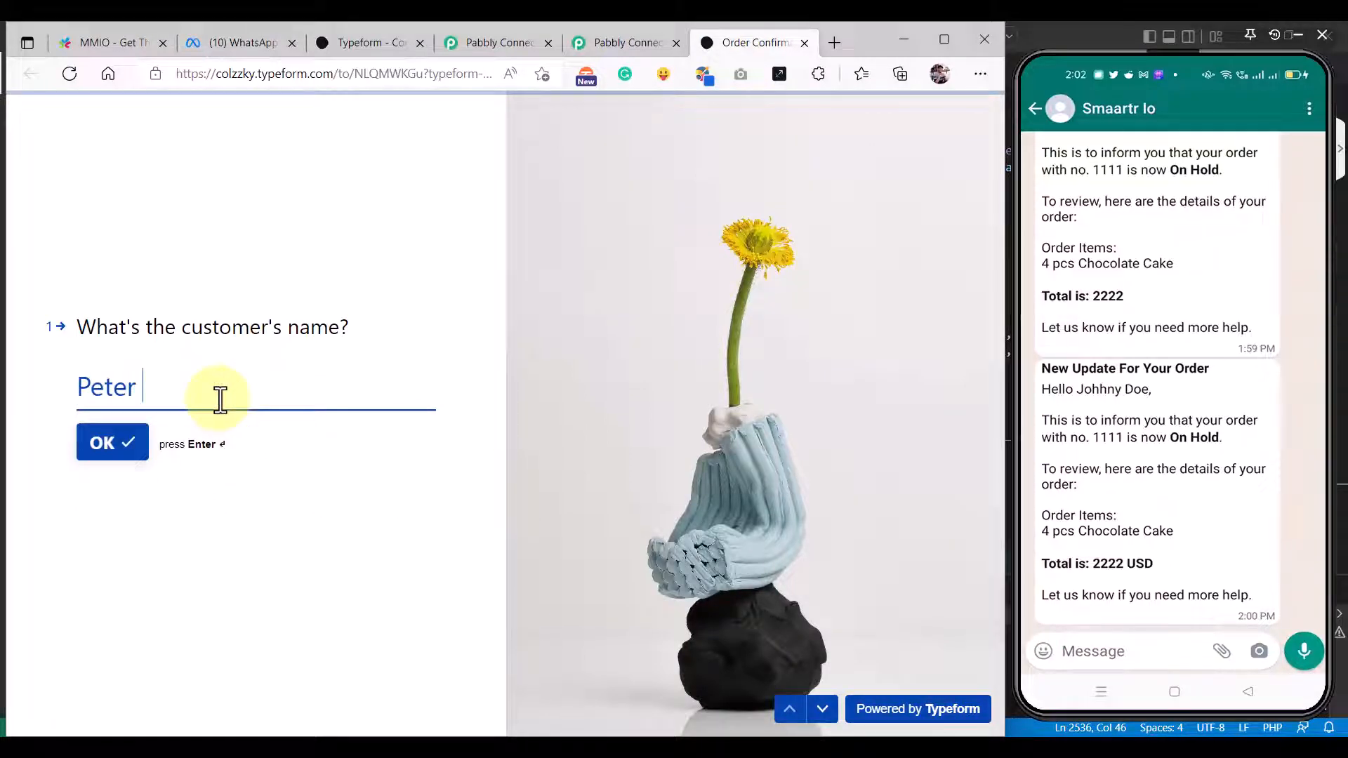
{"action": "type", "text": "Parker"}
{"action": "key", "text": "Return"}
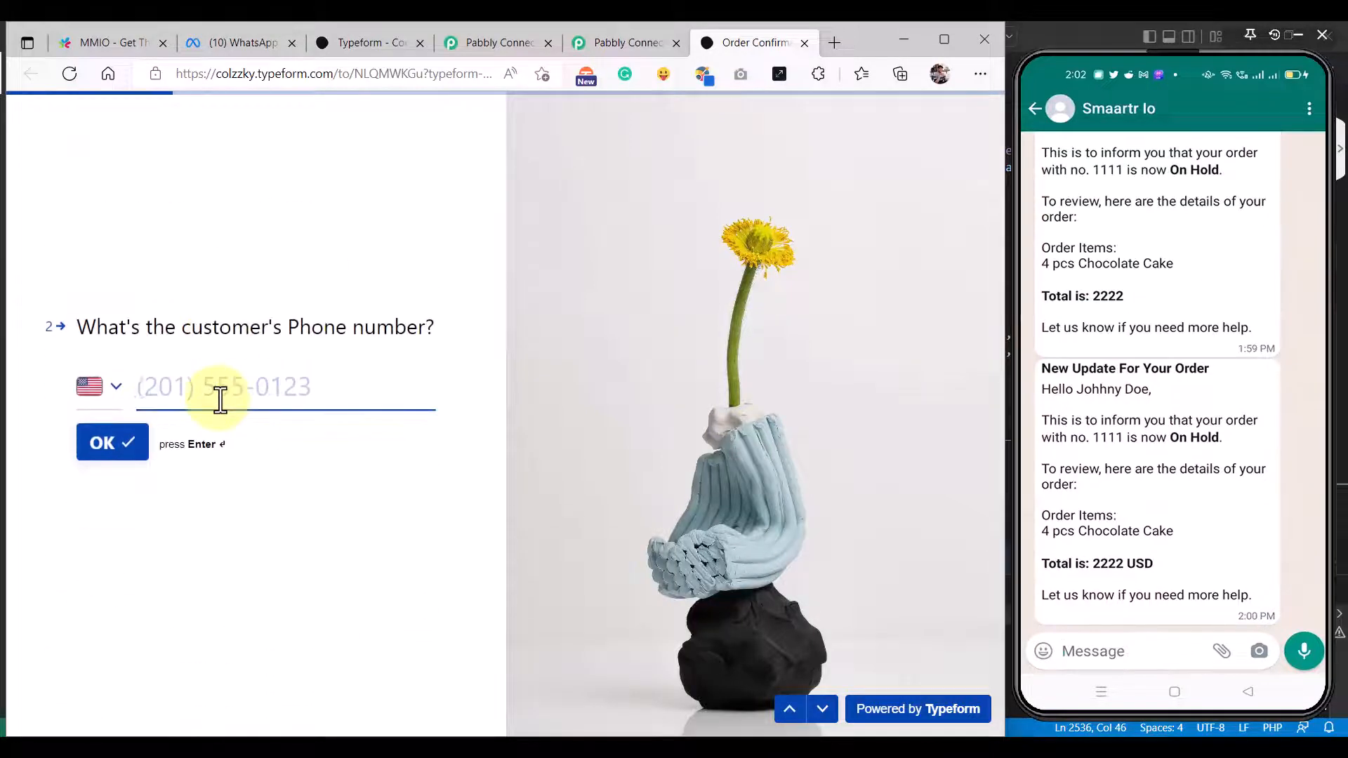
Step: Set the phone country to Philippines, fill in the customer's saved phone number without its leading zero and confirm the answer
{"action": "left_click", "coordinate": [114, 393]}
{"action": "type", "text": "ph"}
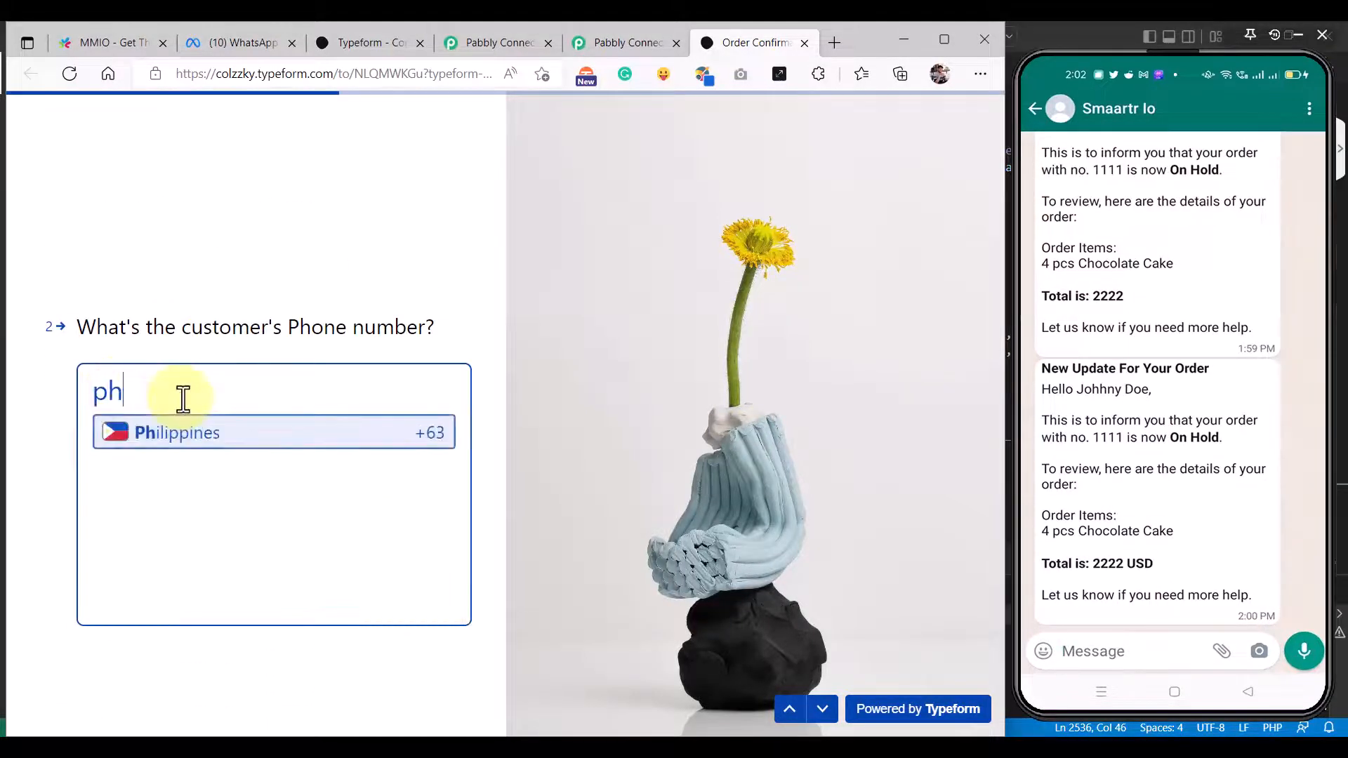
{"action": "left_click", "coordinate": [206, 453]}
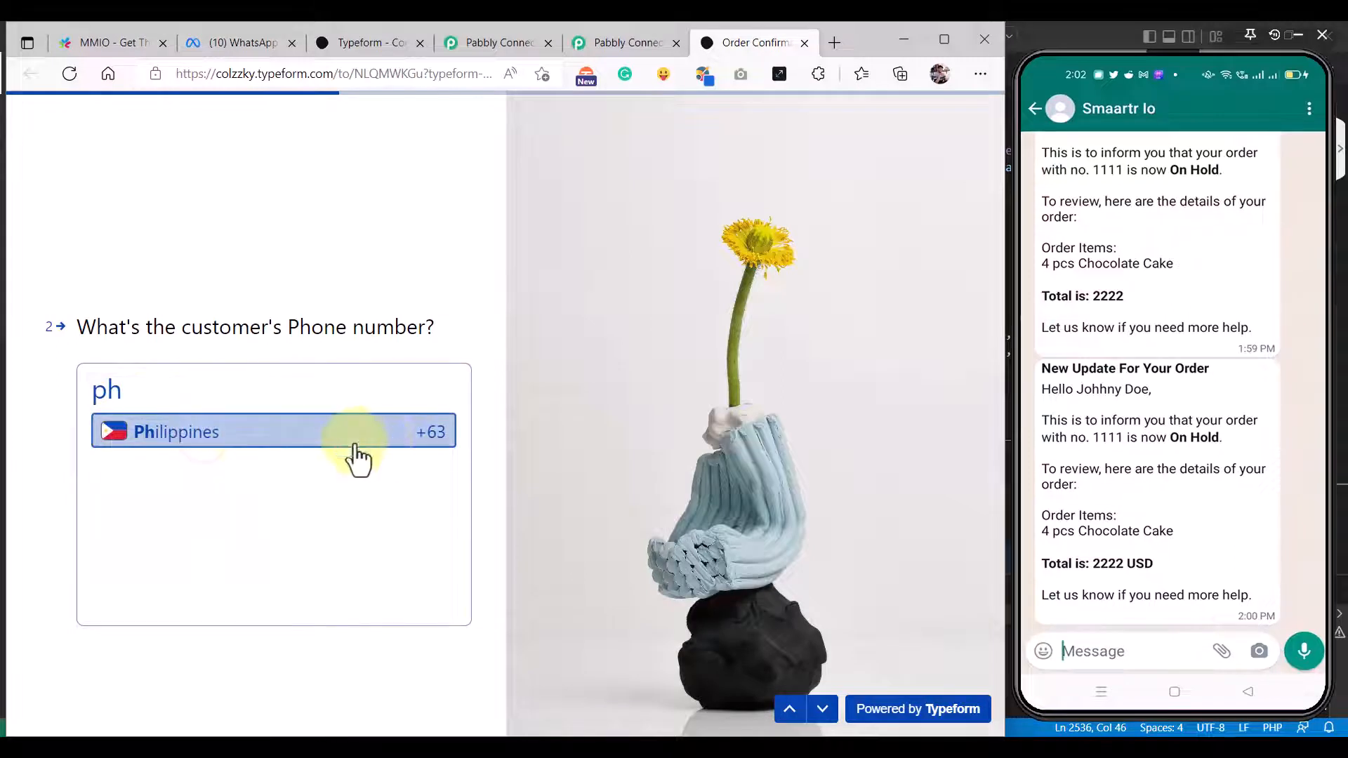
{"action": "left_click", "coordinate": [253, 388]}
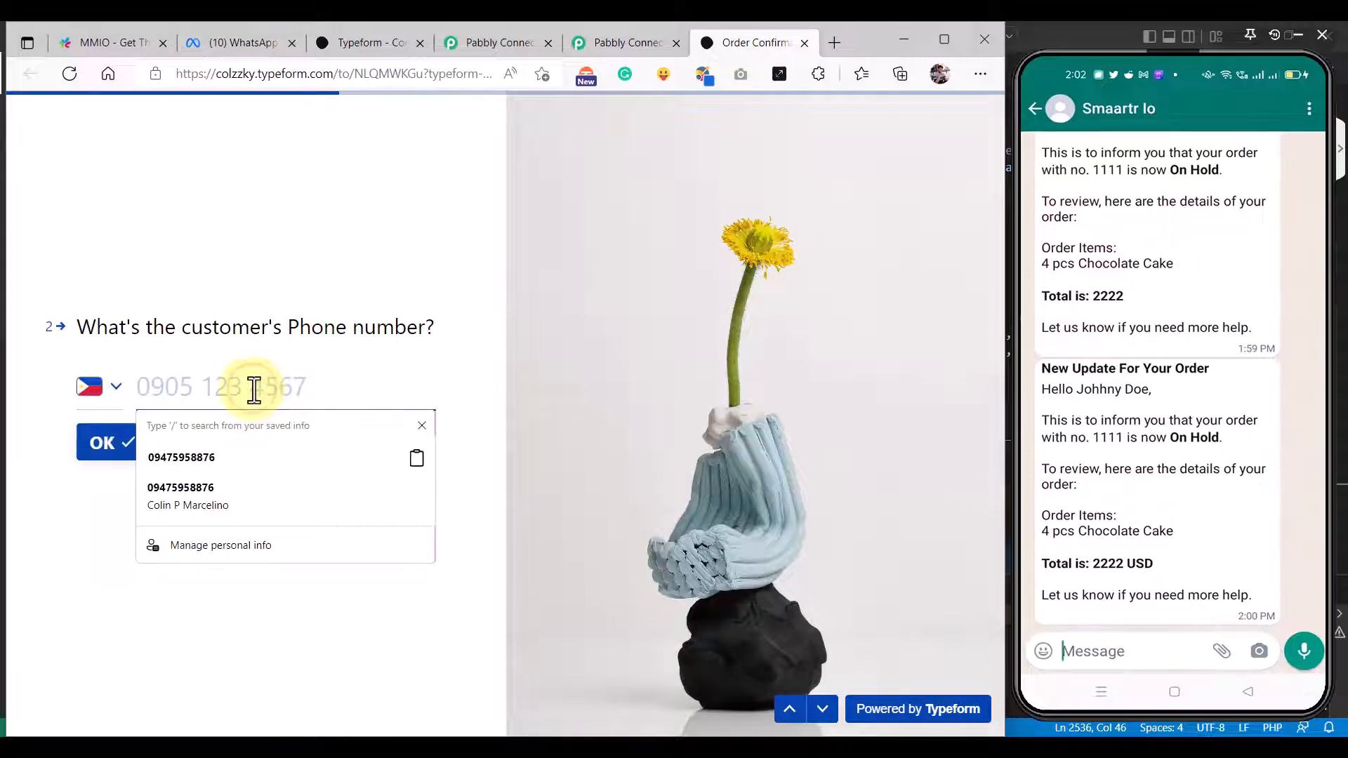
{"action": "left_click", "coordinate": [185, 450]}
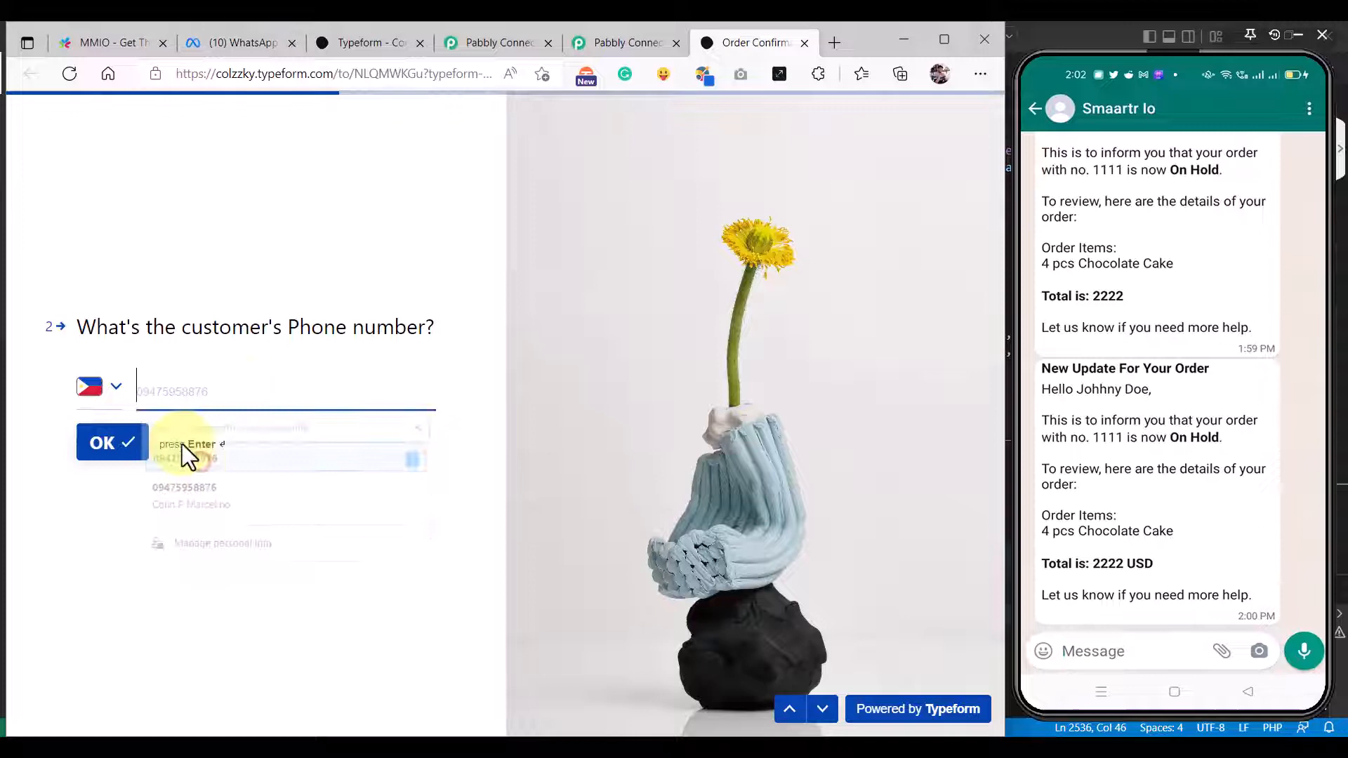
{"action": "left_click", "coordinate": [151, 379]}
{"action": "key", "text": "BackSpace"}
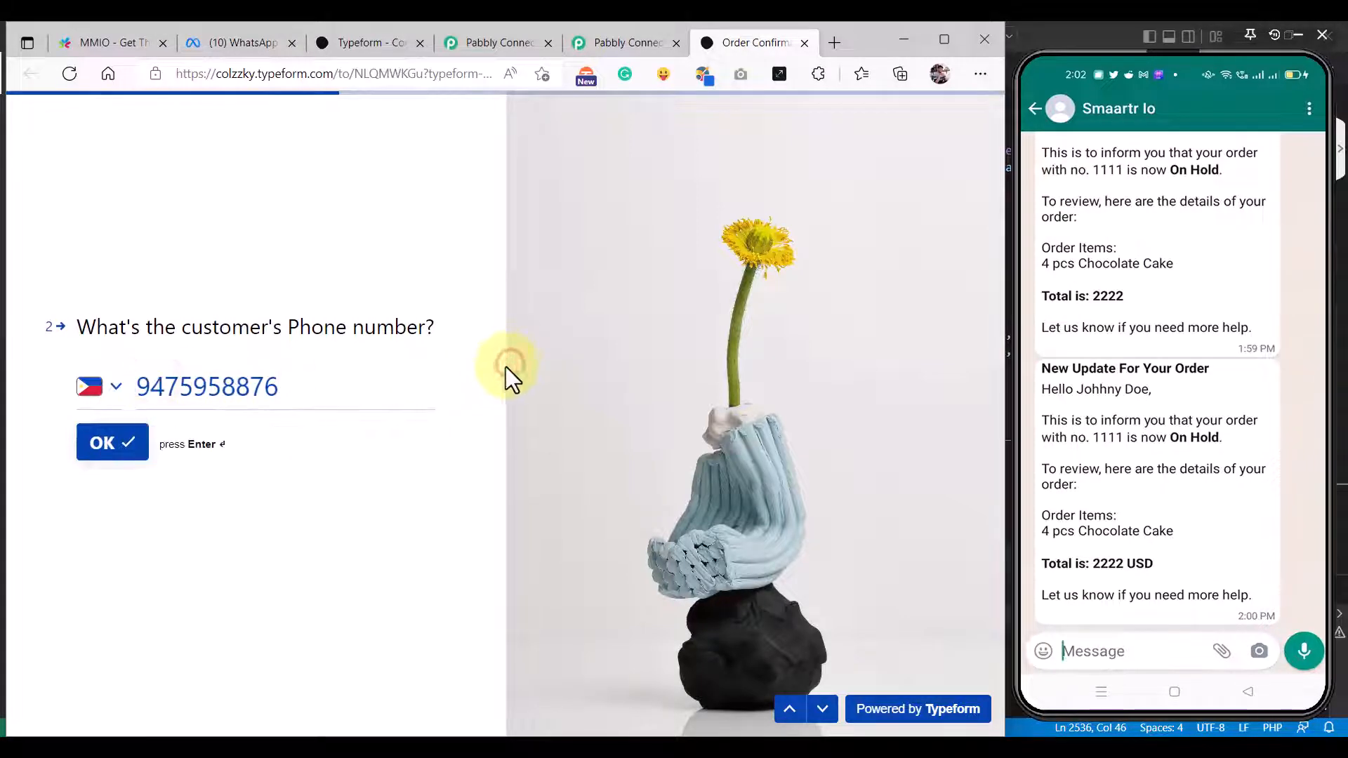
{"action": "left_click", "coordinate": [106, 450]}
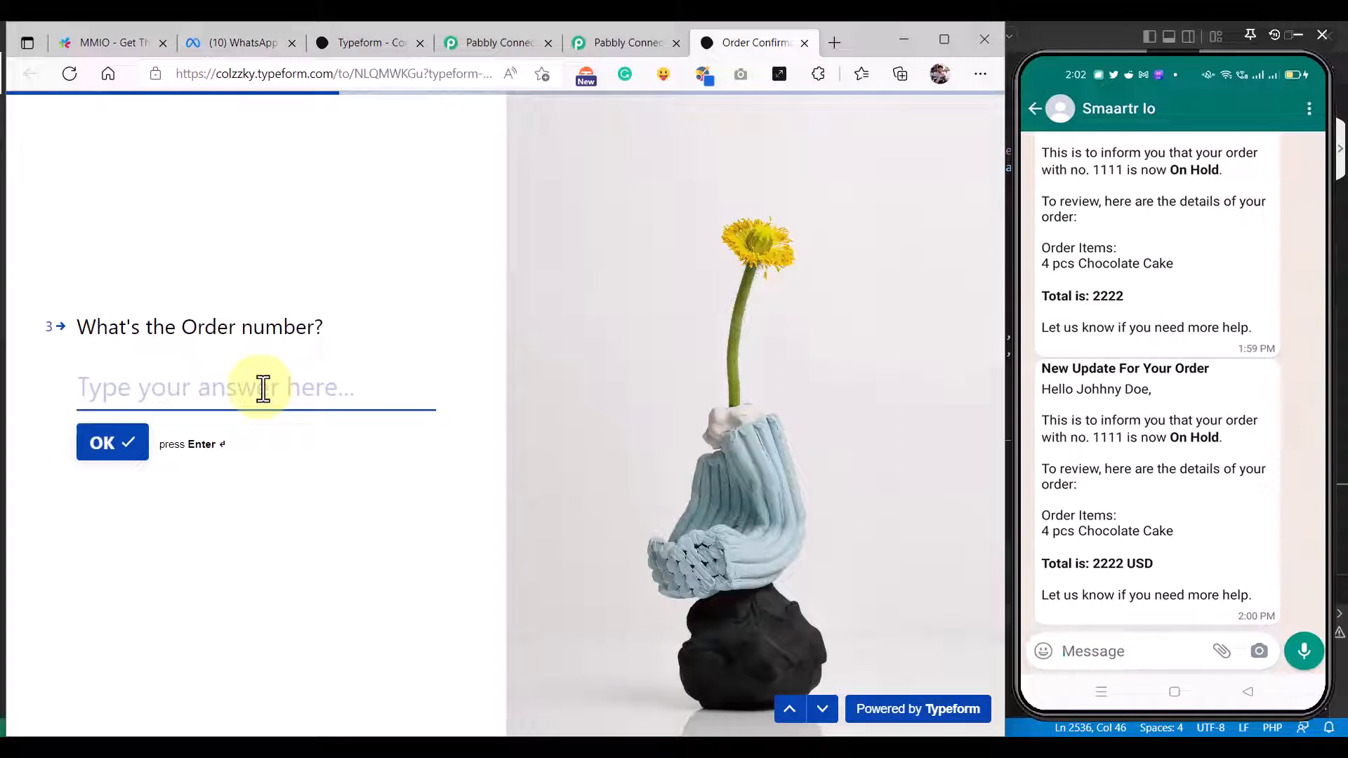
Step: Enter the order number and set the order status to Processing, confirming both answers
{"action": "type", "text": "2314"}
{"action": "left_click", "coordinate": [107, 443]}
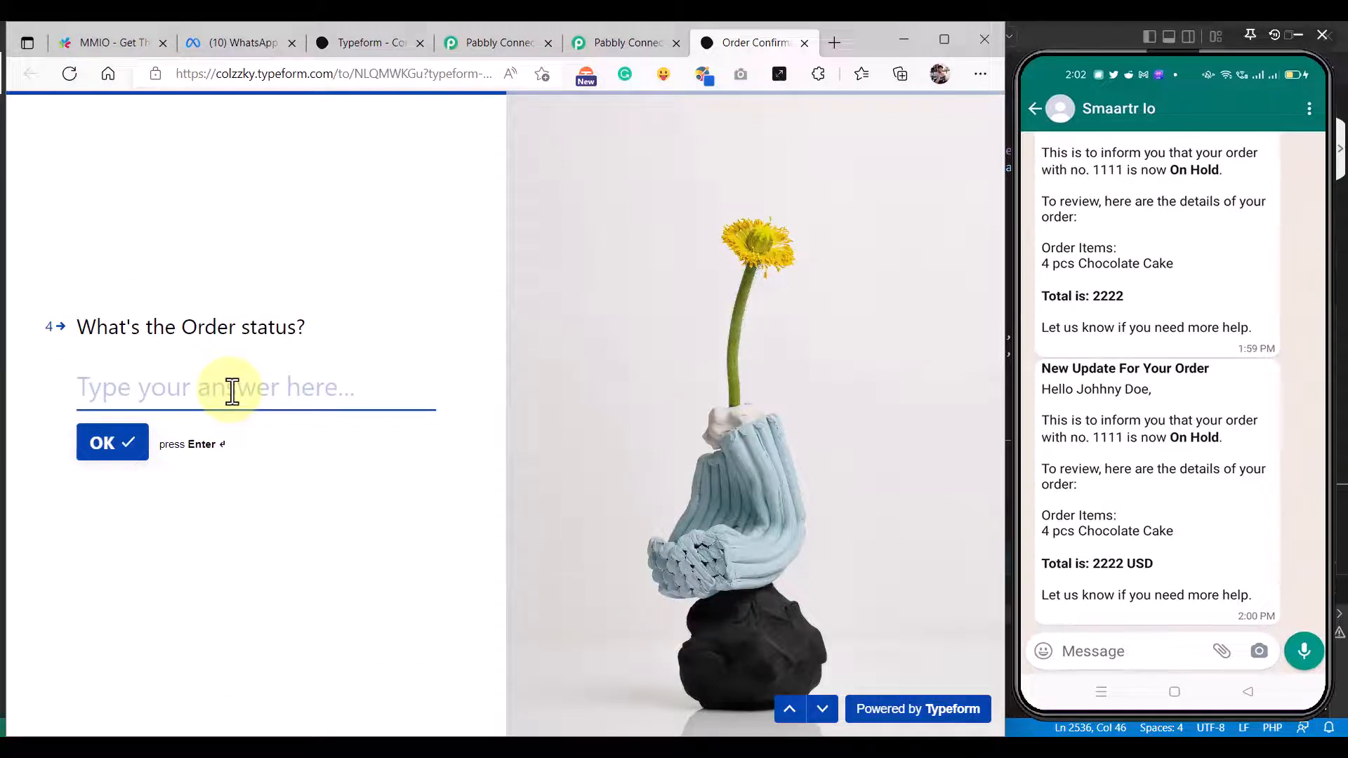
{"action": "type", "text": "Processing"}
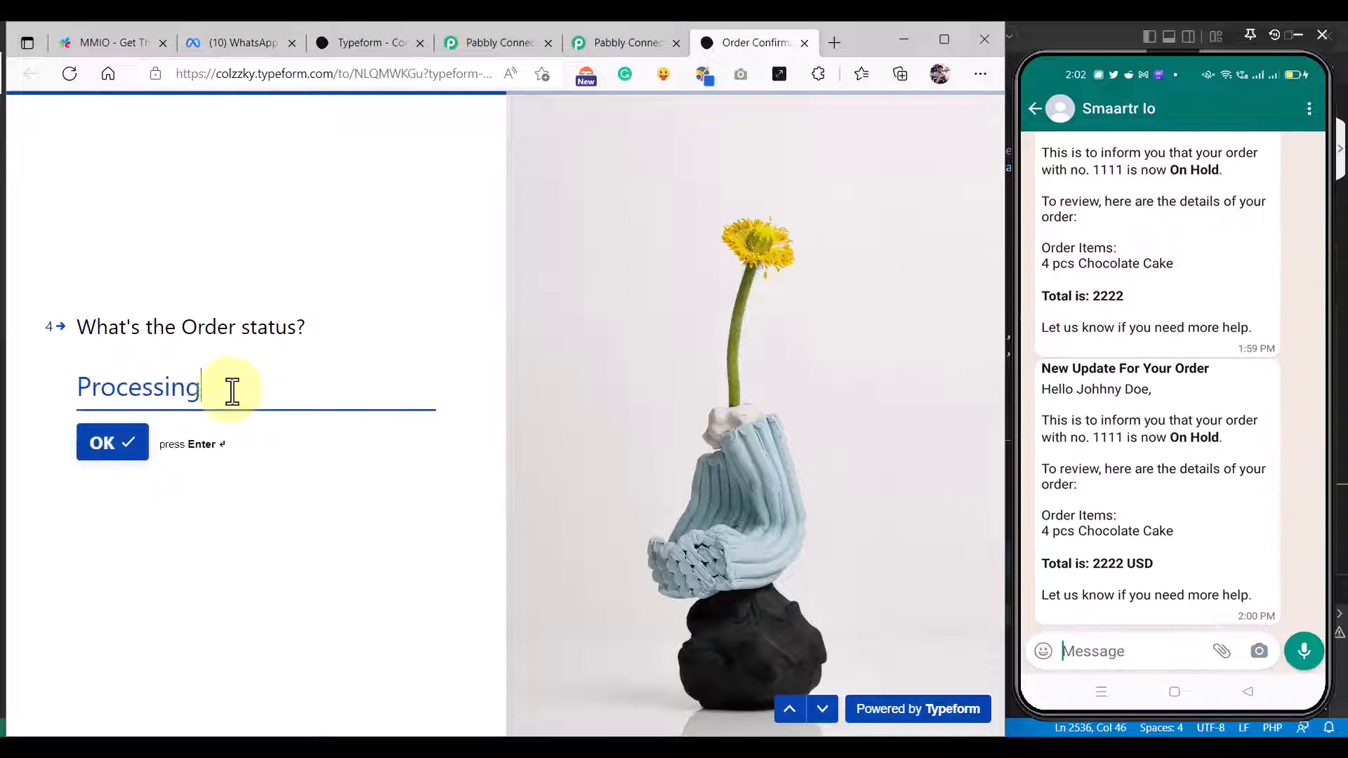
{"action": "left_click", "coordinate": [140, 450]}
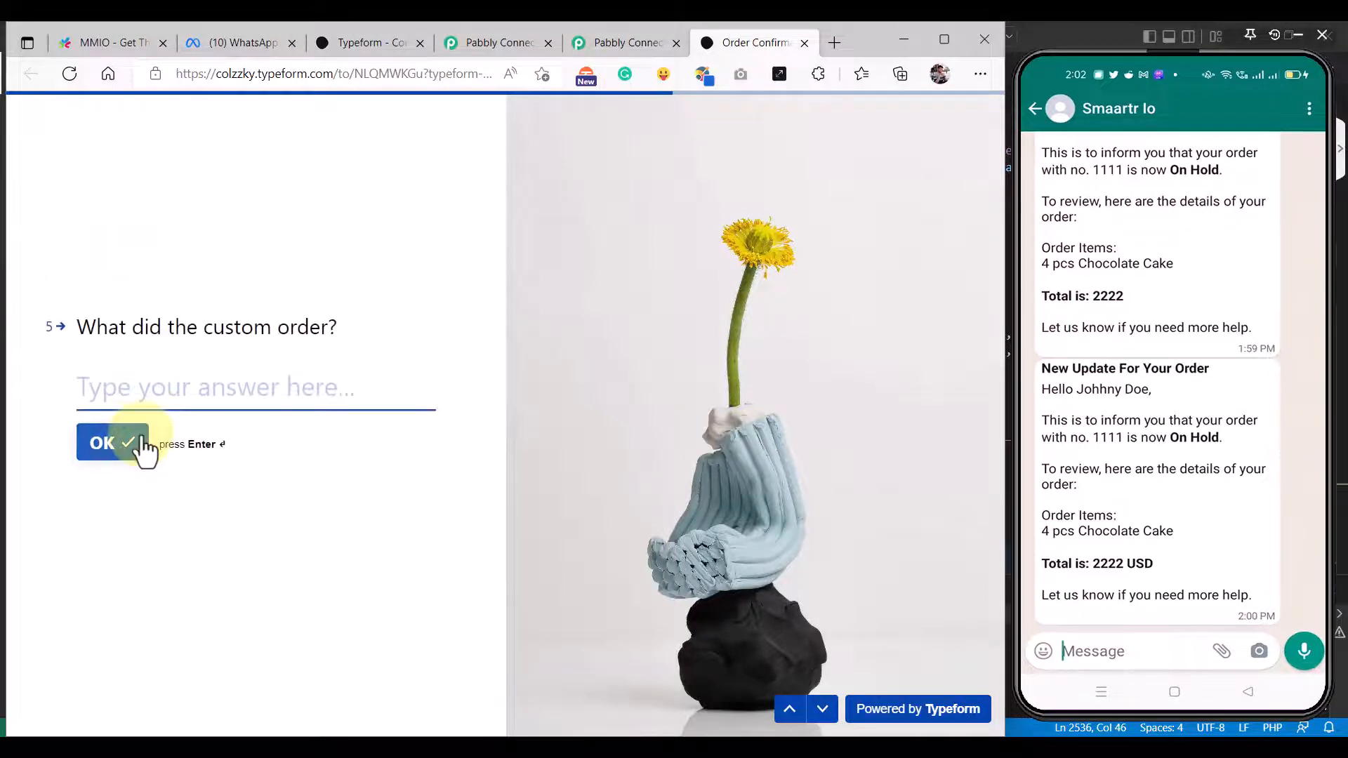
Step: Enter 5 pcs Candy Tower as the ordered items and 250 as the total amount, and submit the form
{"action": "left_click", "coordinate": [187, 390]}
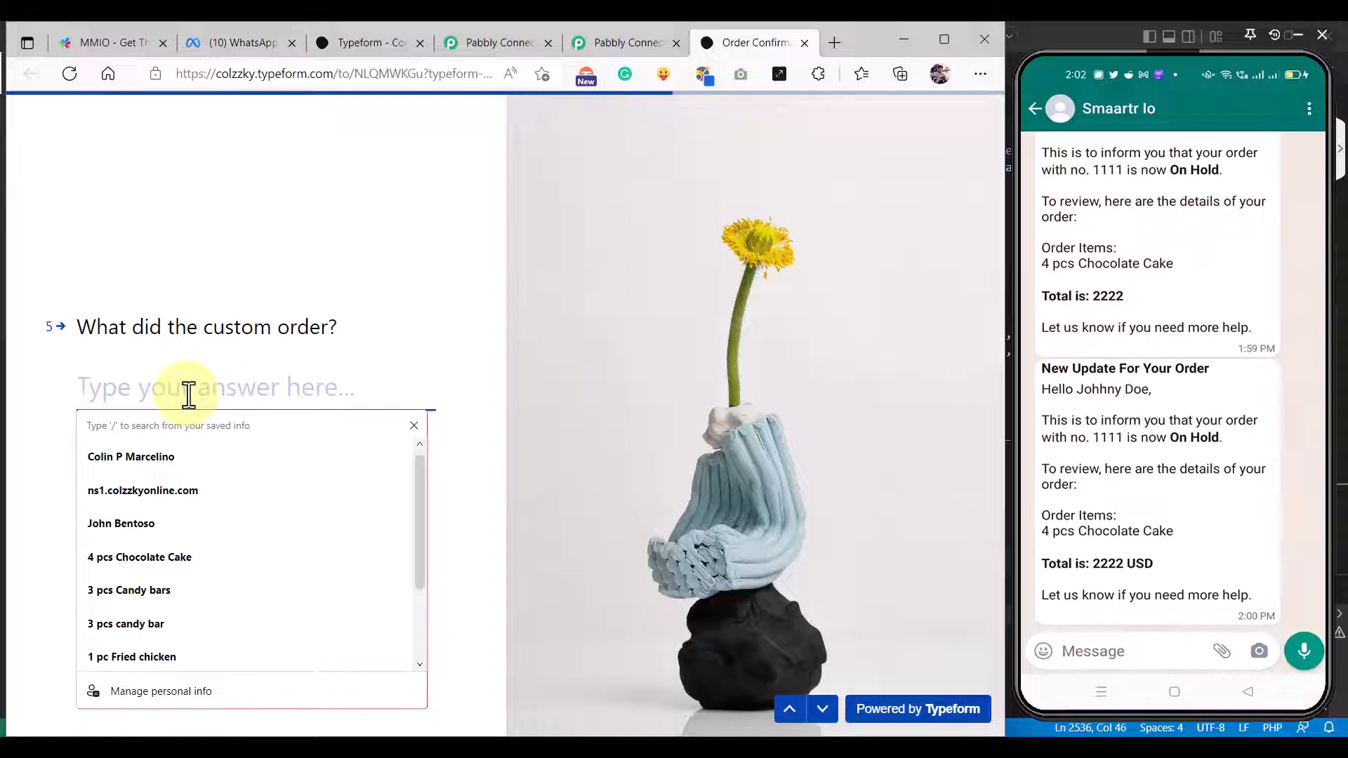
{"action": "type", "text": "5 pcs"}
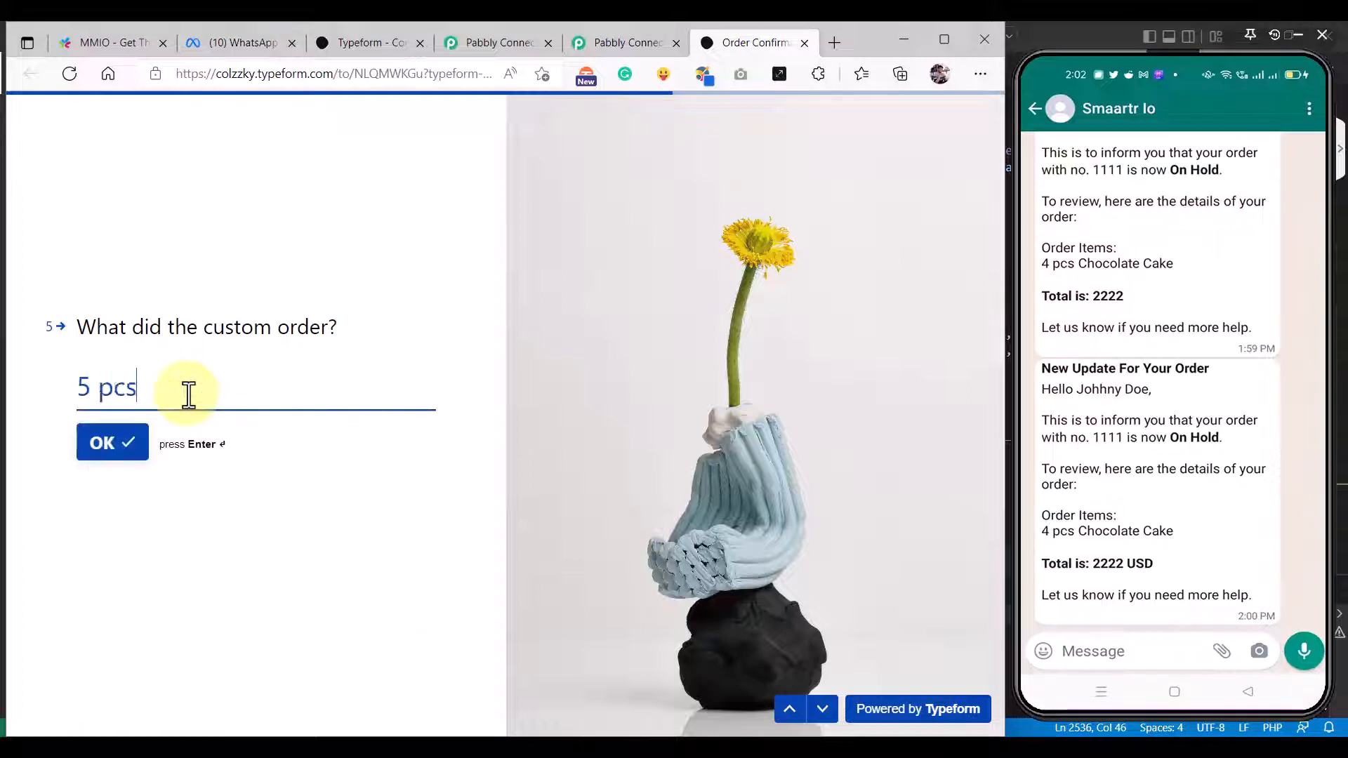
{"action": "type", "text": " Car"}
{"action": "type", "text": "dy"}
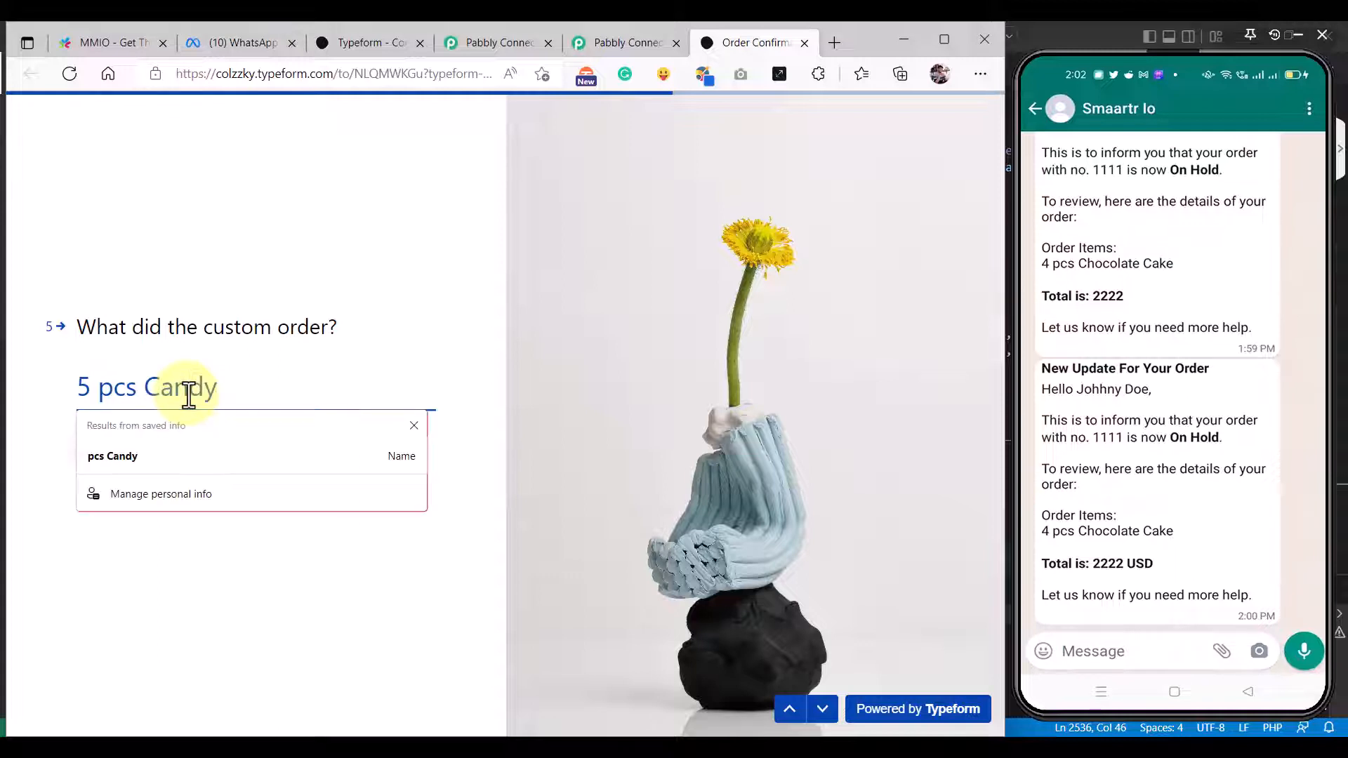
{"action": "type", "text": " Tower"}
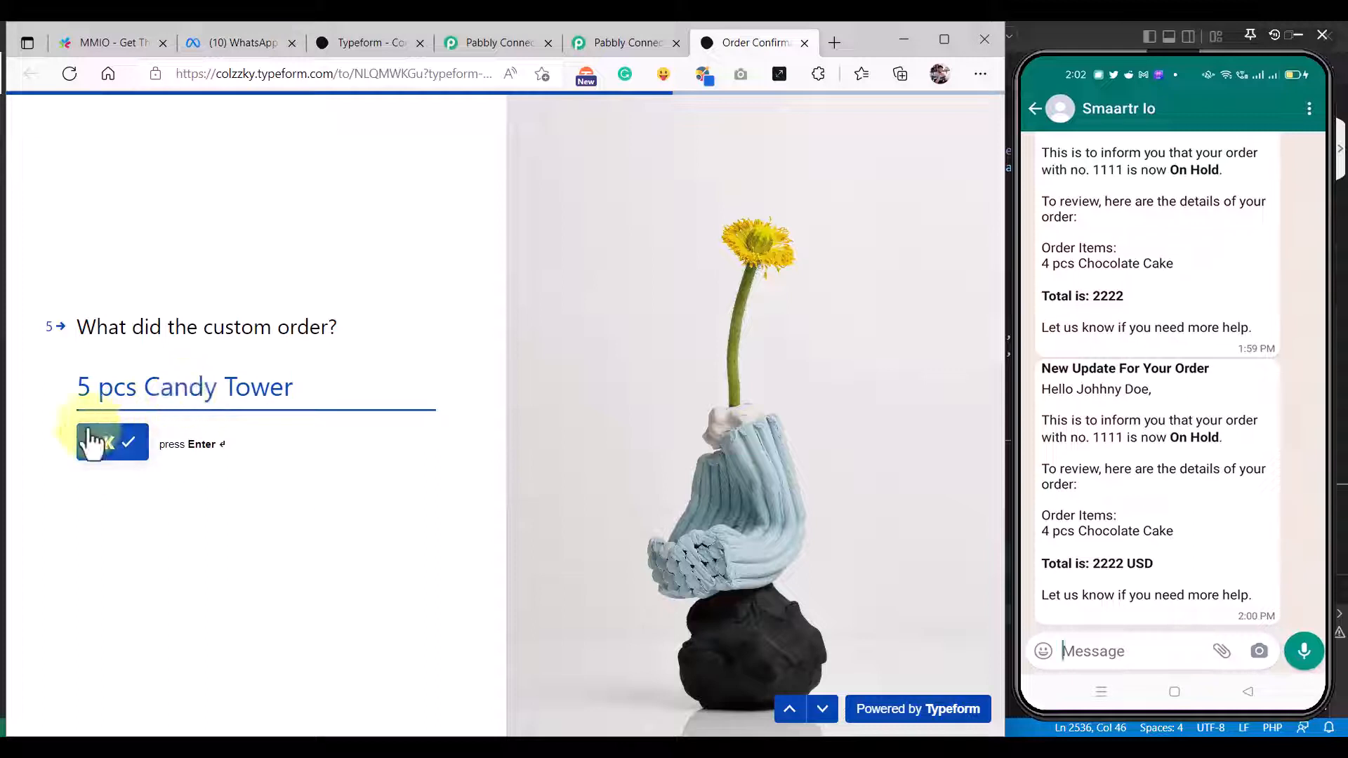
{"action": "left_click", "coordinate": [116, 449]}
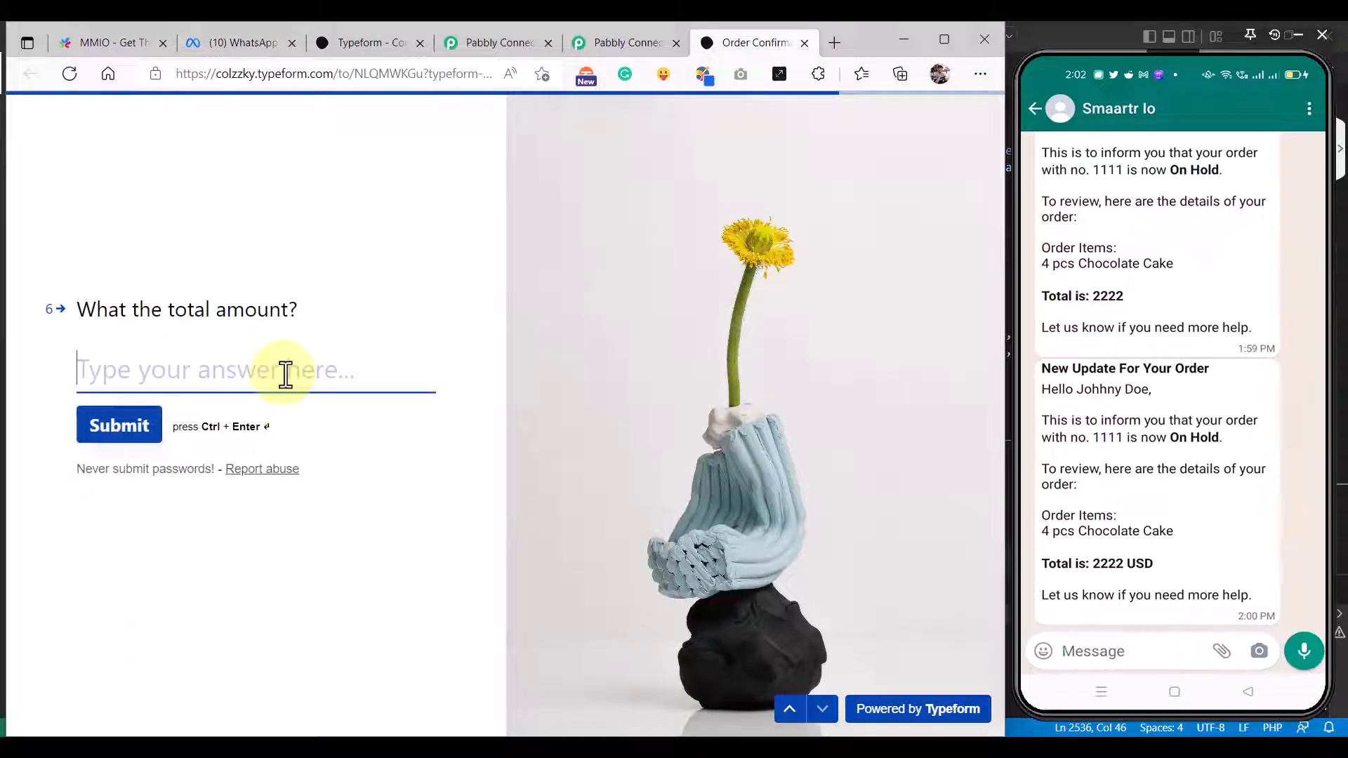
{"action": "type", "text": "250"}
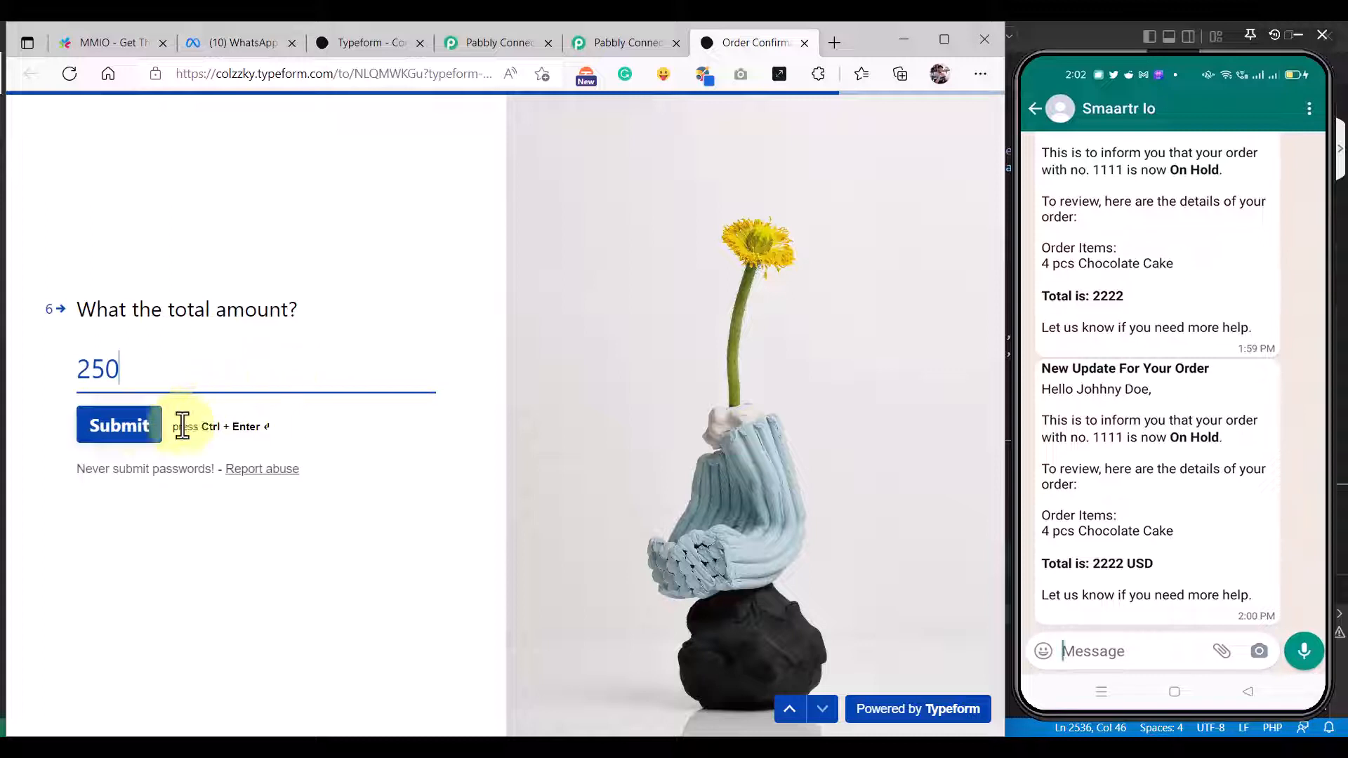
{"action": "left_click", "coordinate": [119, 427]}
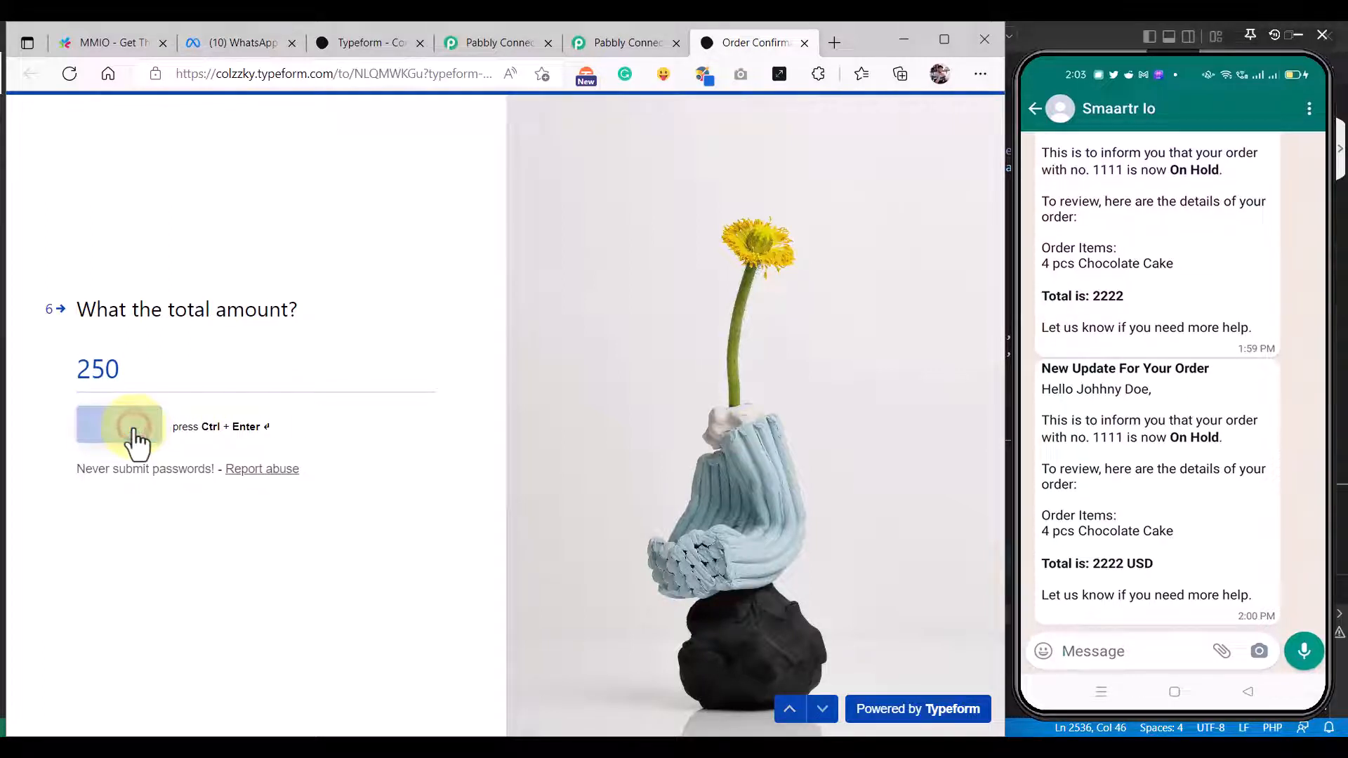